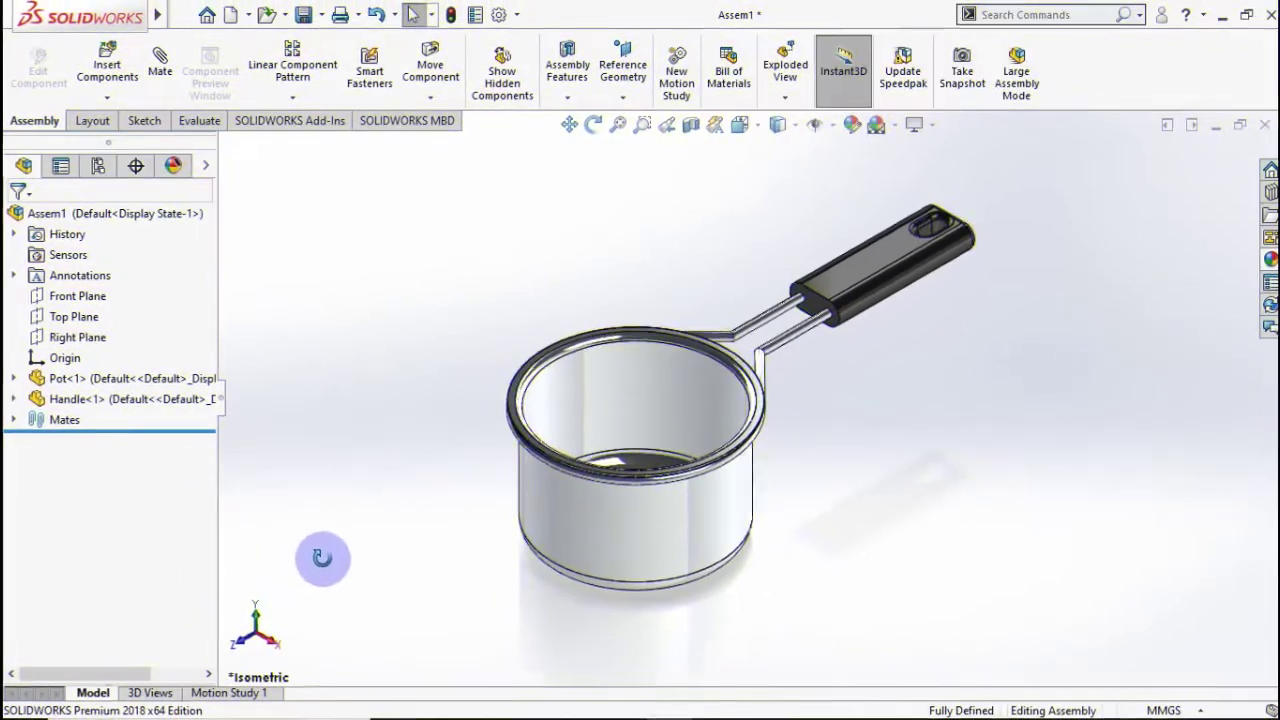
# Orbit the finished pot-and-handle assembly to inspect it, then return to the isometric view.
pyautogui.moveTo(322, 558); pyautogui.dragTo(424, 441, button='middle')
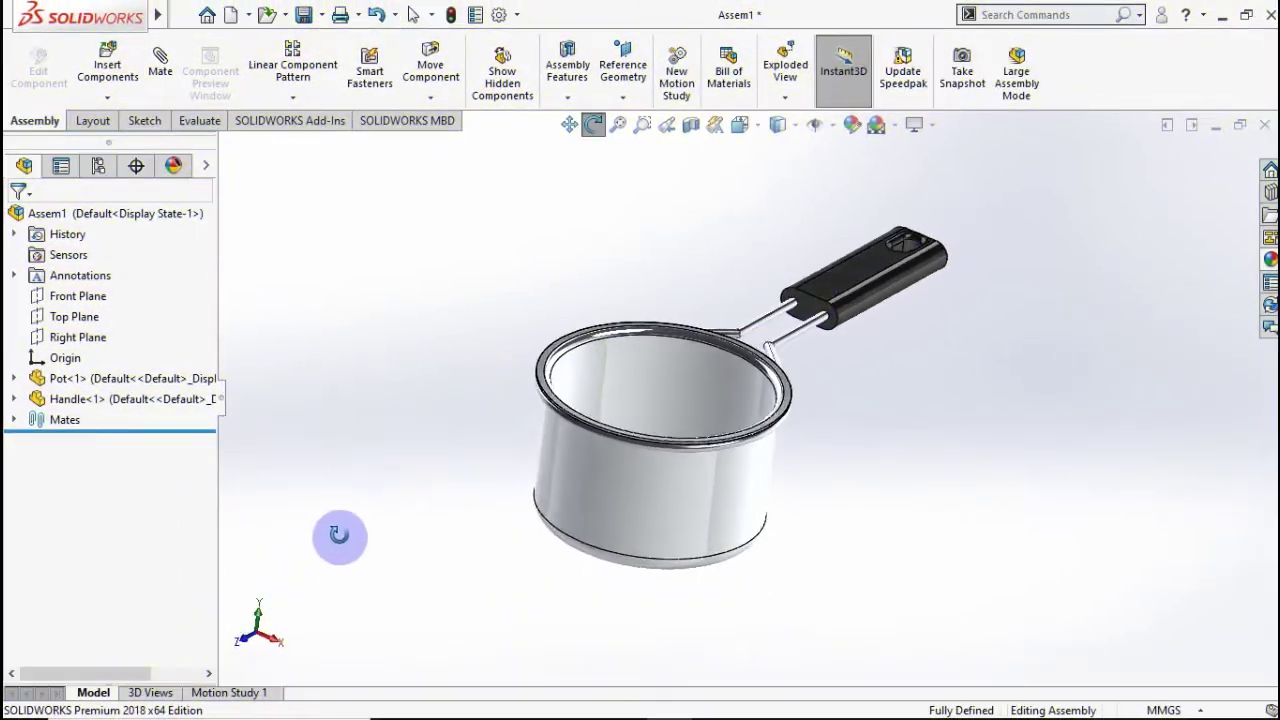
pyautogui.moveTo(424, 441)
pyautogui.mouseDown()
pyautogui.moveTo(497, 380)
pyautogui.moveTo(646, 306)
pyautogui.moveTo(783, 290)
pyautogui.moveTo(874, 300)
pyautogui.moveTo(820, 289)
pyautogui.moveTo(757, 409)
pyautogui.moveTo(751, 380)
pyautogui.moveTo(800, 291)
pyautogui.moveTo(849, 277)
pyautogui.mouseUp()
pyautogui.press('Escape')
pyautogui.hotkey('ctrl', '7')
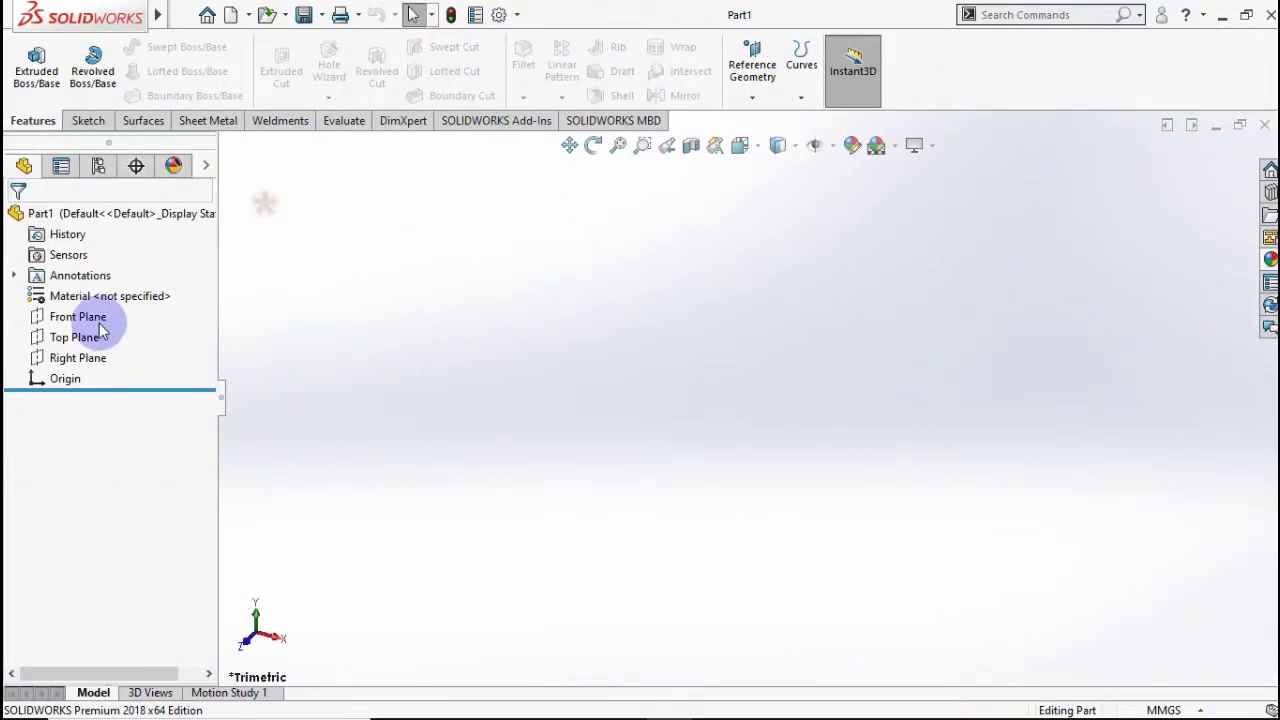
# Start a sketch on the Front Plane and draw a vertical centerline up from the origin.
pyautogui.click(78, 317)
pyautogui.click(106, 296)
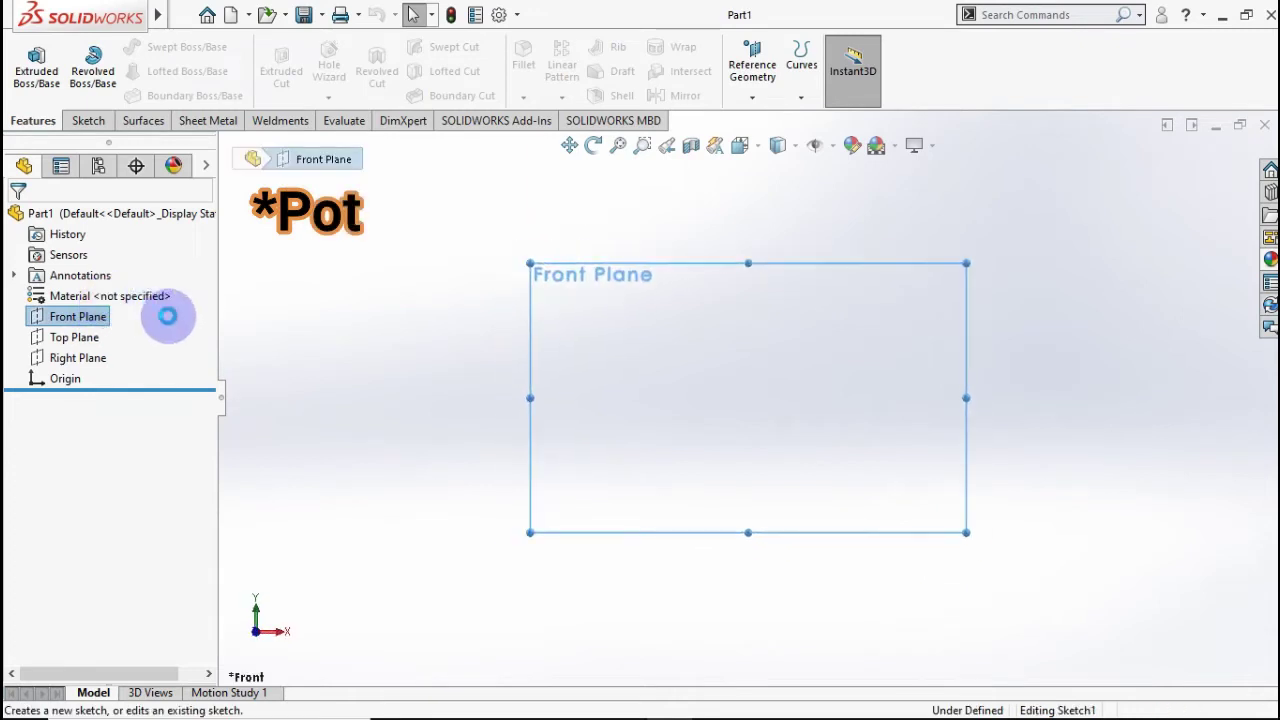
pyautogui.click(143, 47)
pyautogui.click(160, 94)
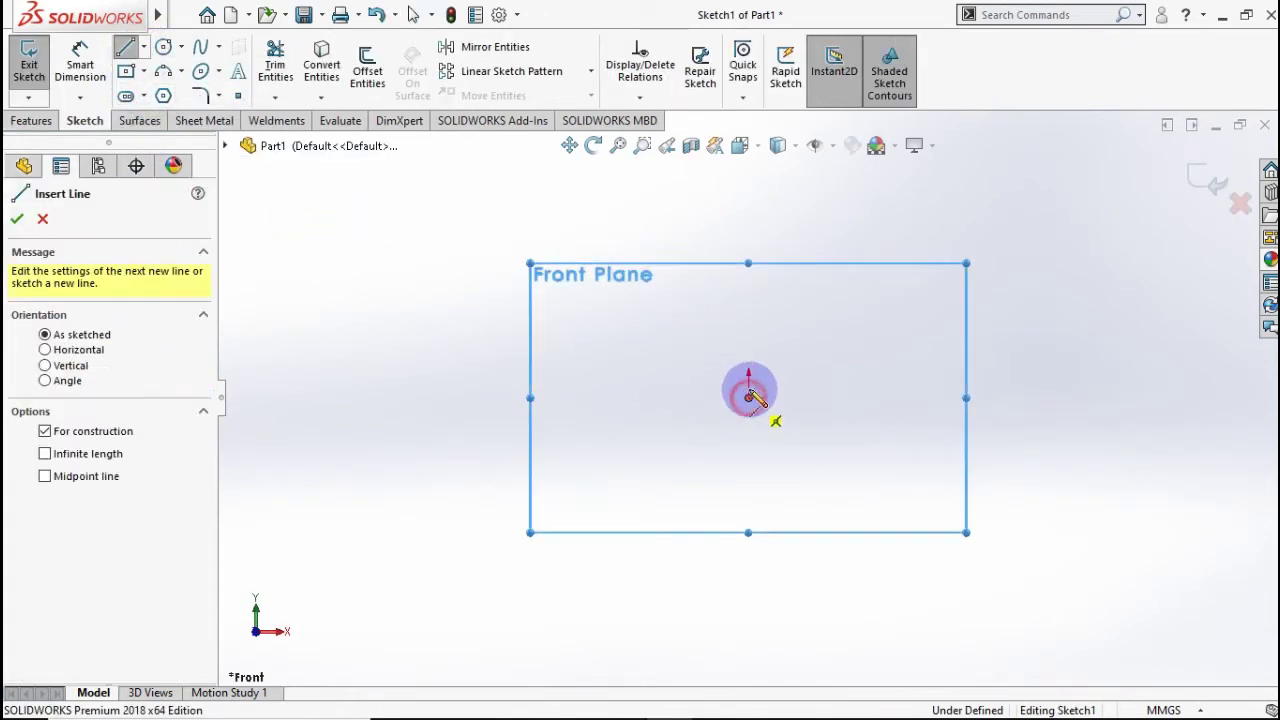
pyautogui.click(750, 397)
pyautogui.click(748, 222)
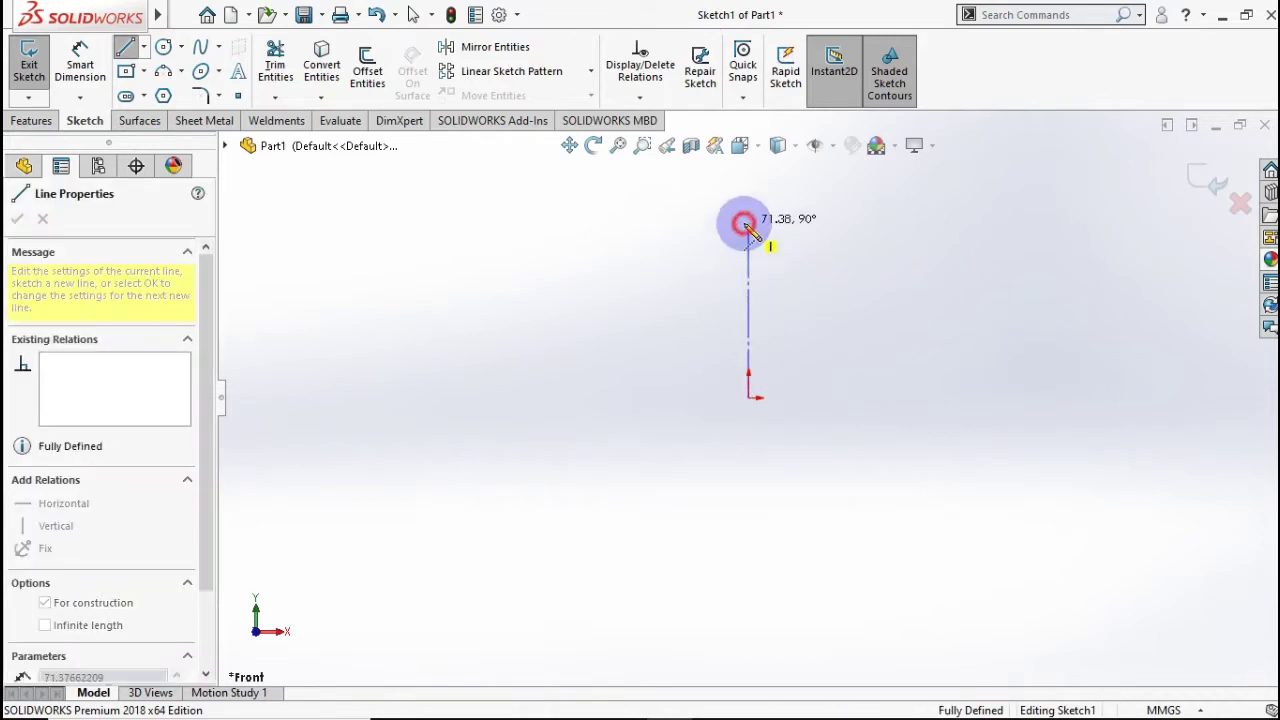
pyautogui.press('Escape')
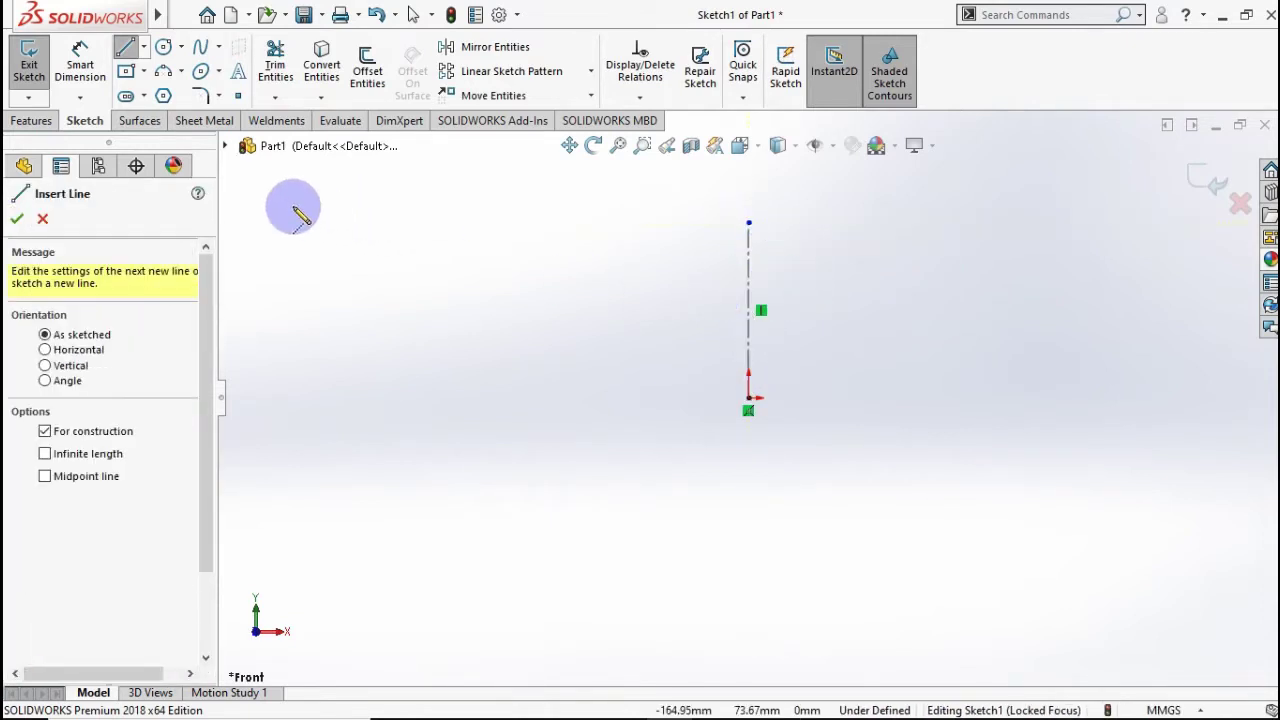
# Draw a bottom line left from the origin, a vertical wall line up, and a short rim line left.
pyautogui.click(145, 50)
pyautogui.click(155, 71)
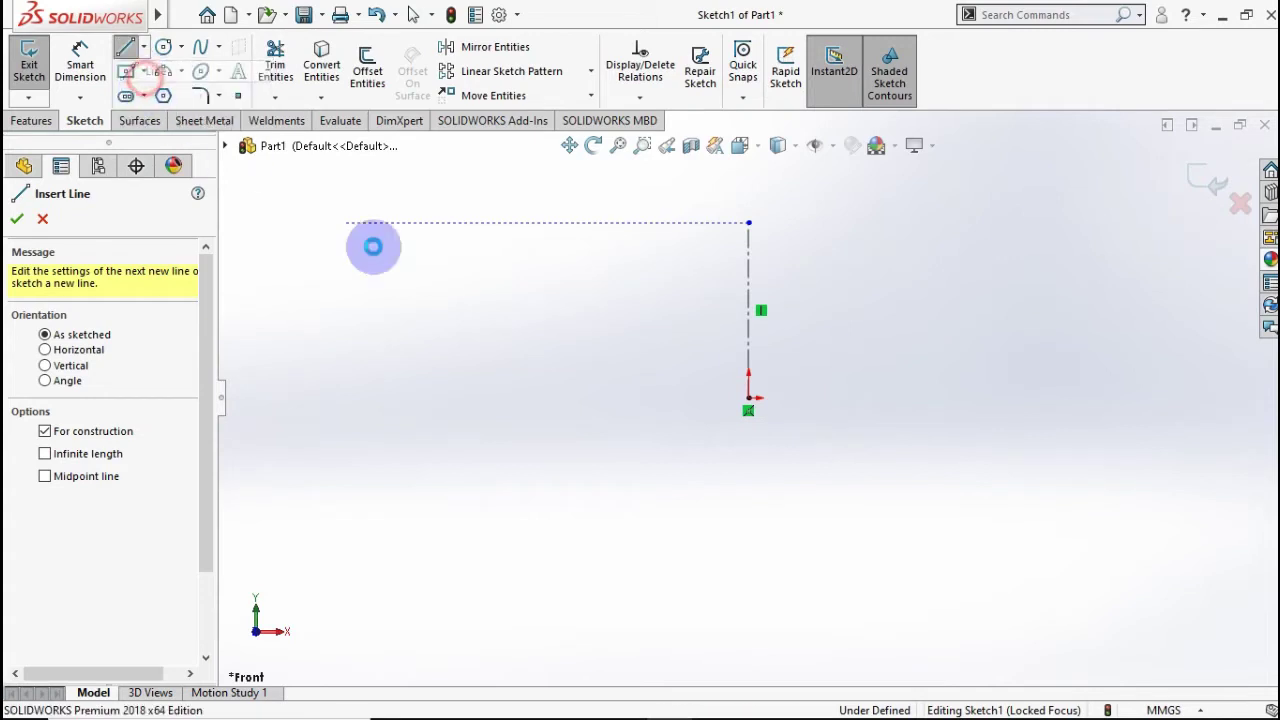
pyautogui.click(749, 399)
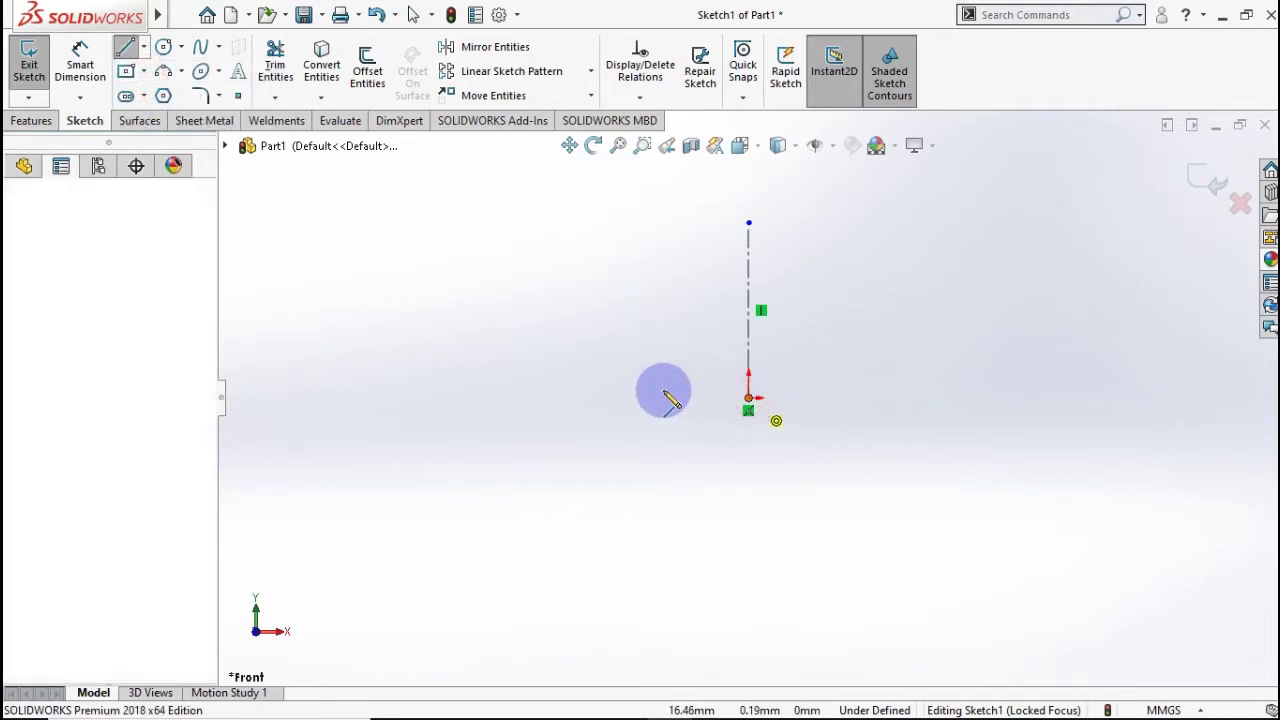
pyautogui.click(560, 398)
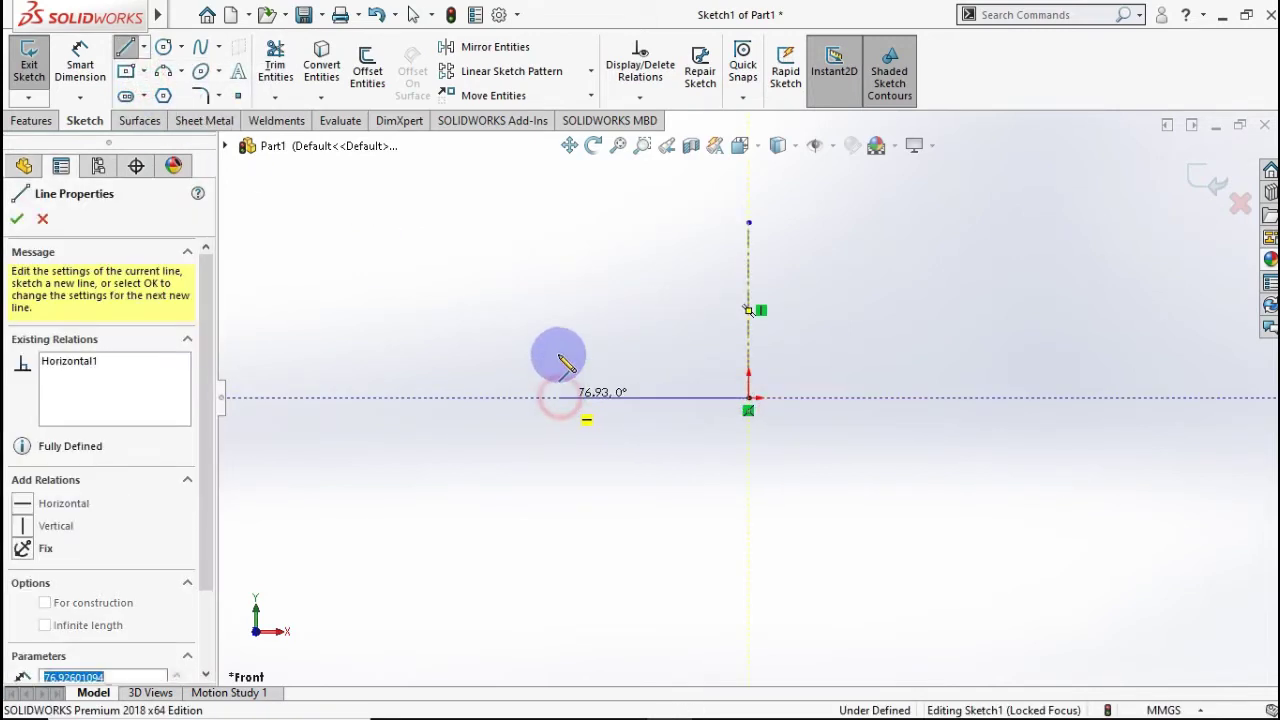
pyautogui.click(560, 283)
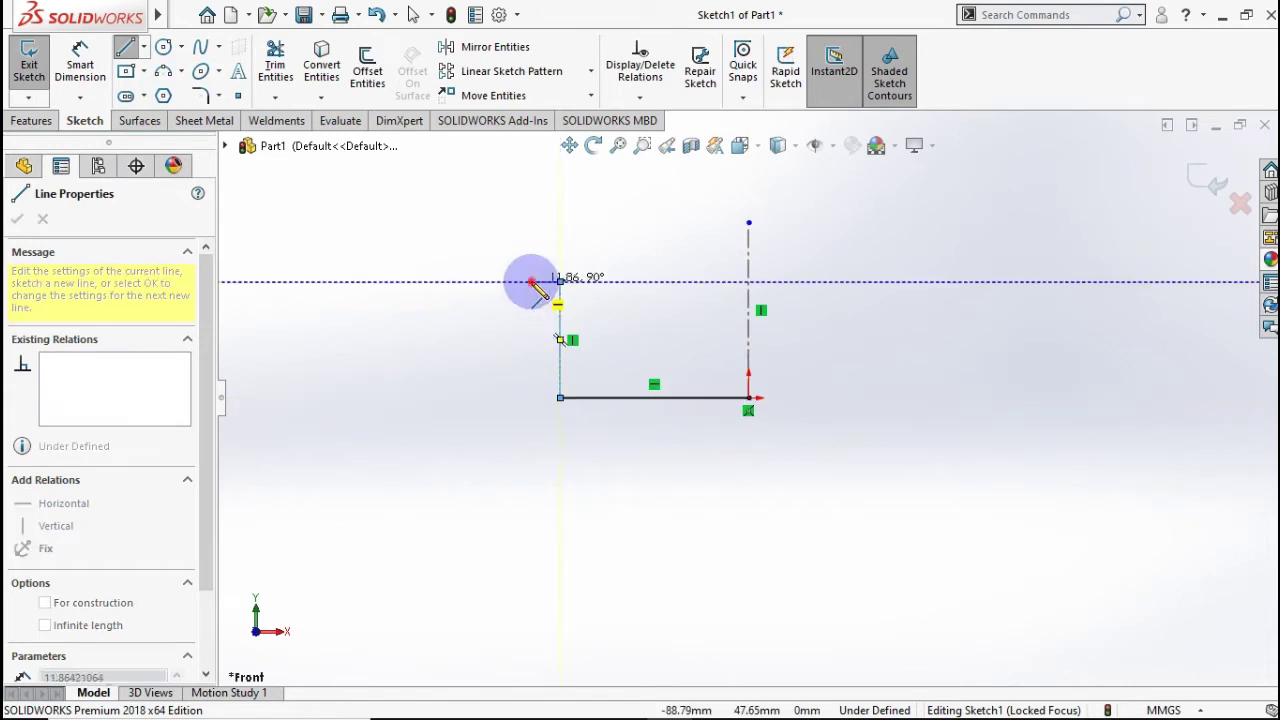
pyautogui.click(531, 281)
pyautogui.press('Escape')
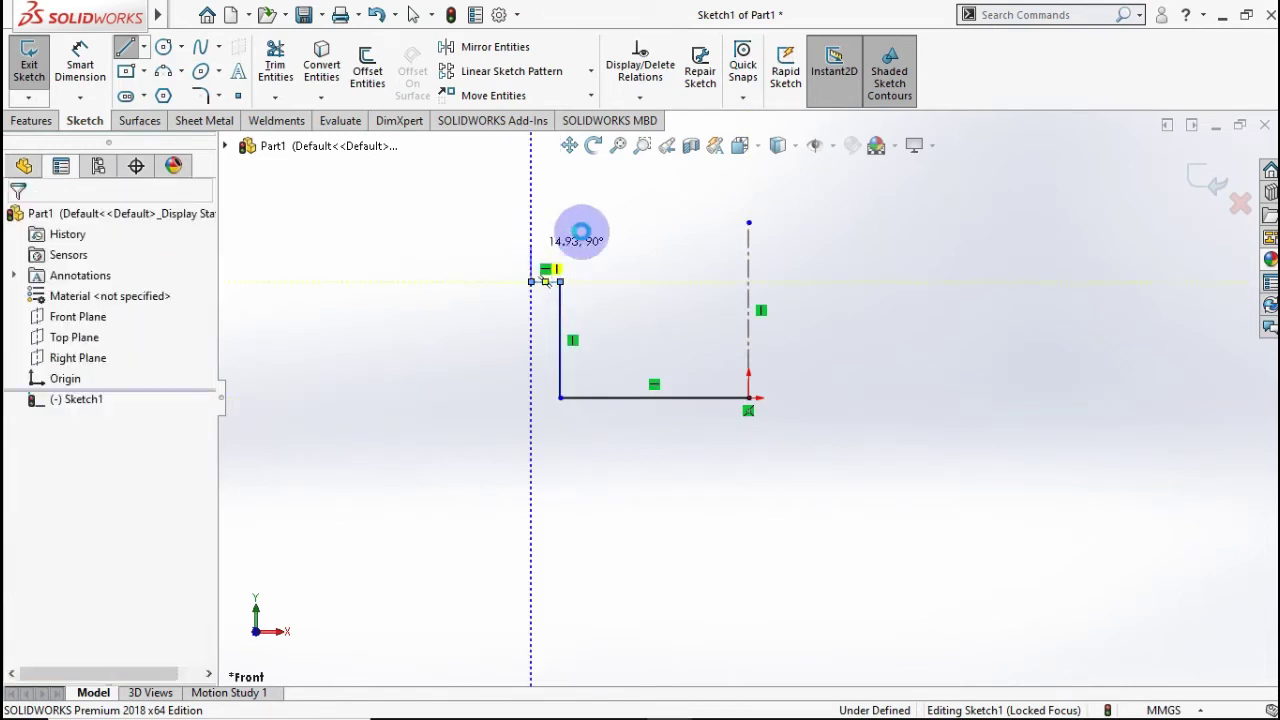
pyautogui.scroll(-2, 598, 258)
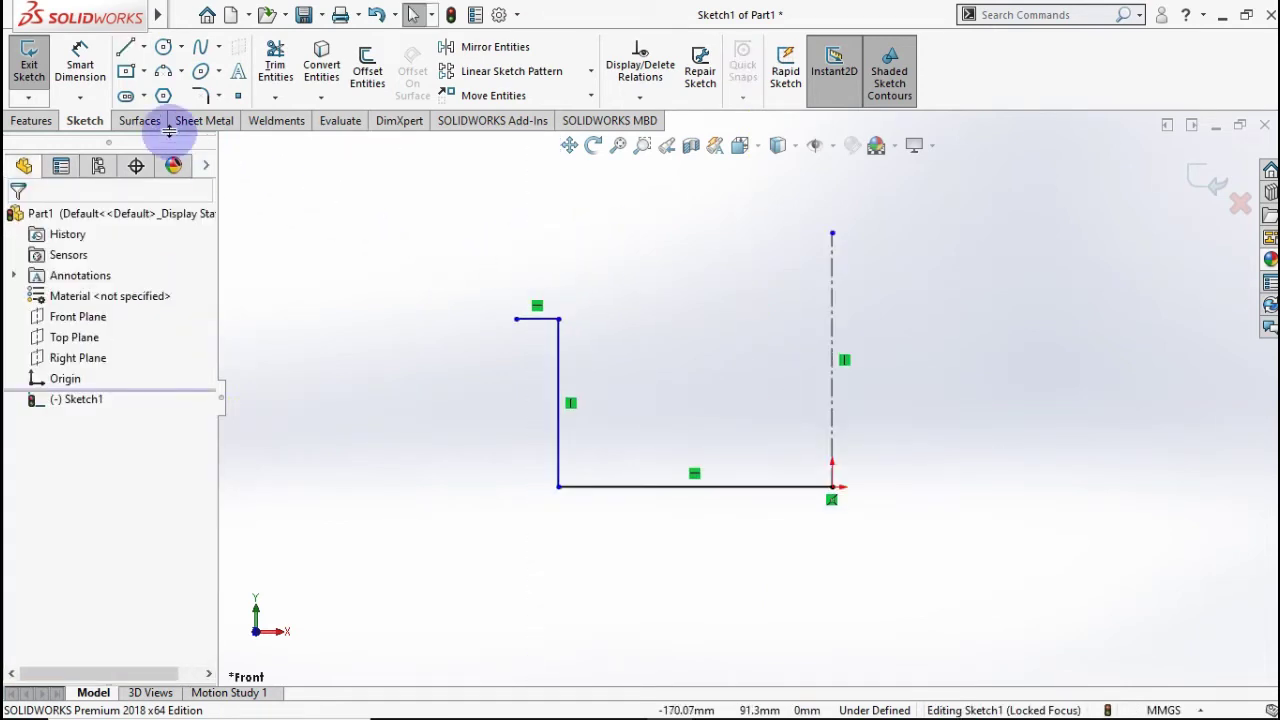
pyautogui.click(80, 62)
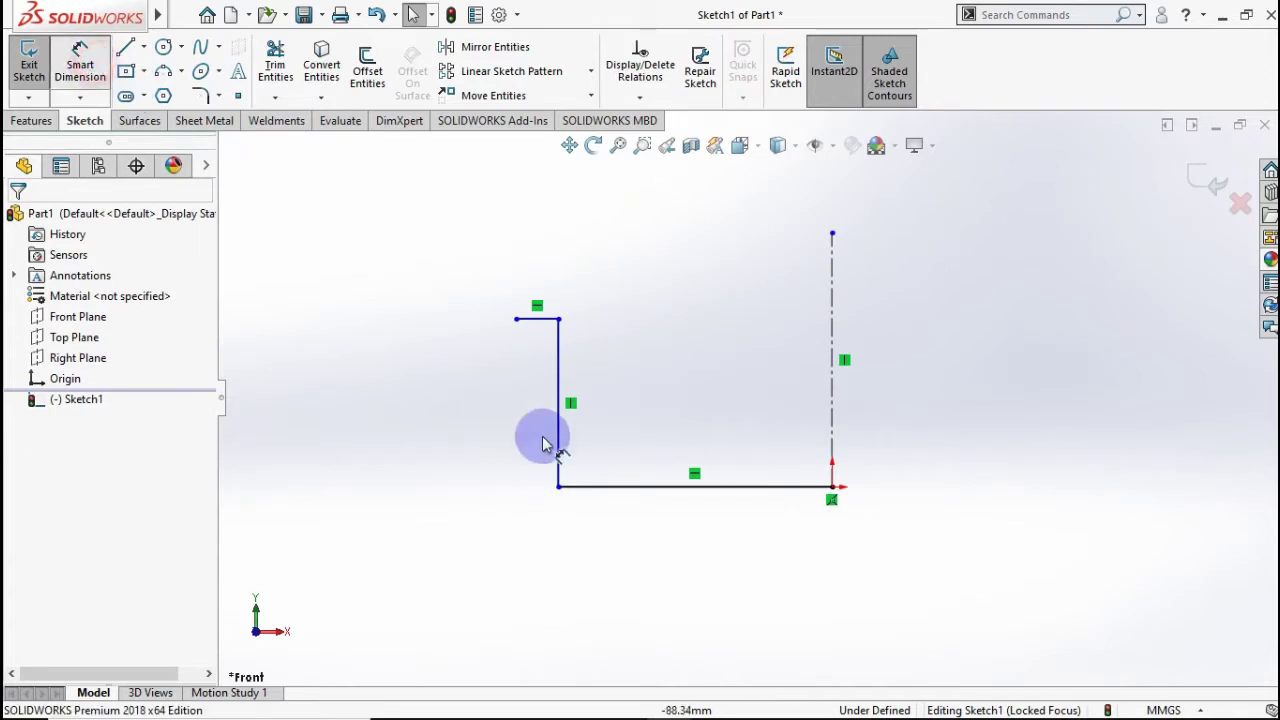
# Smart Dimension the profile: bottom line 60, wall height 80, and top rim line 6.
pyautogui.click(663, 487)
pyautogui.click(663, 565)
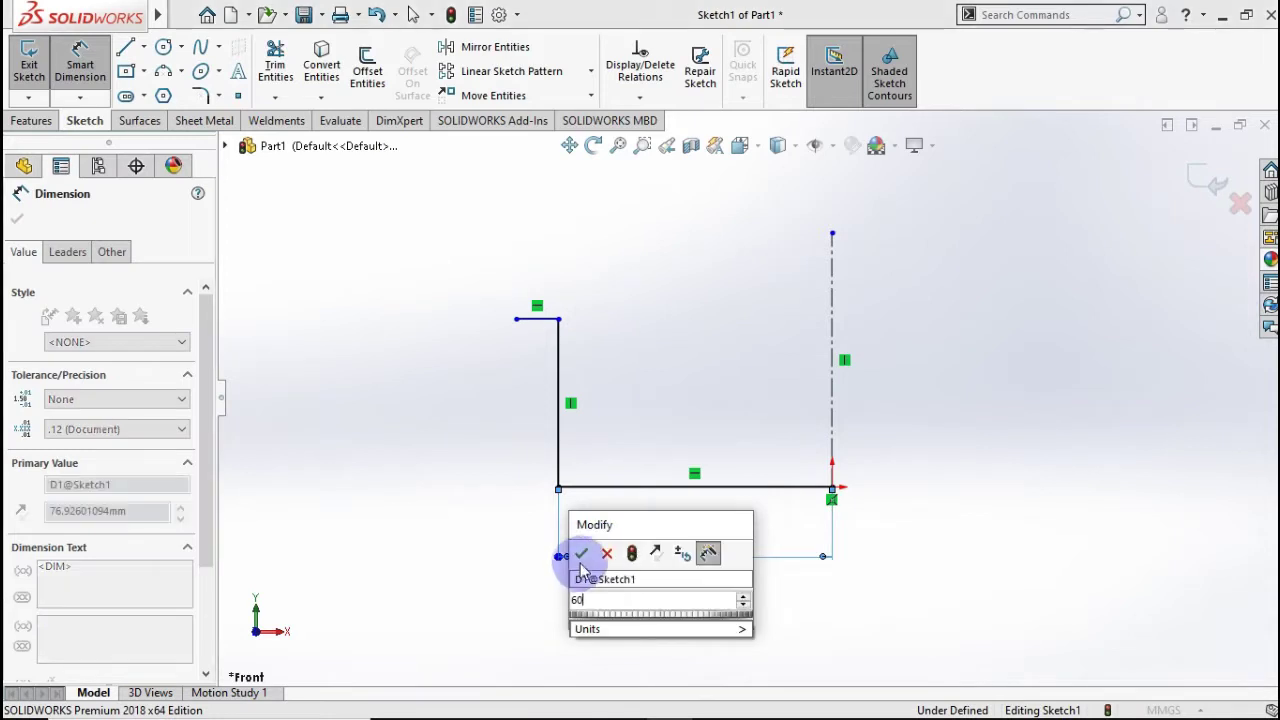
pyautogui.write('60')
pyautogui.press('Return')
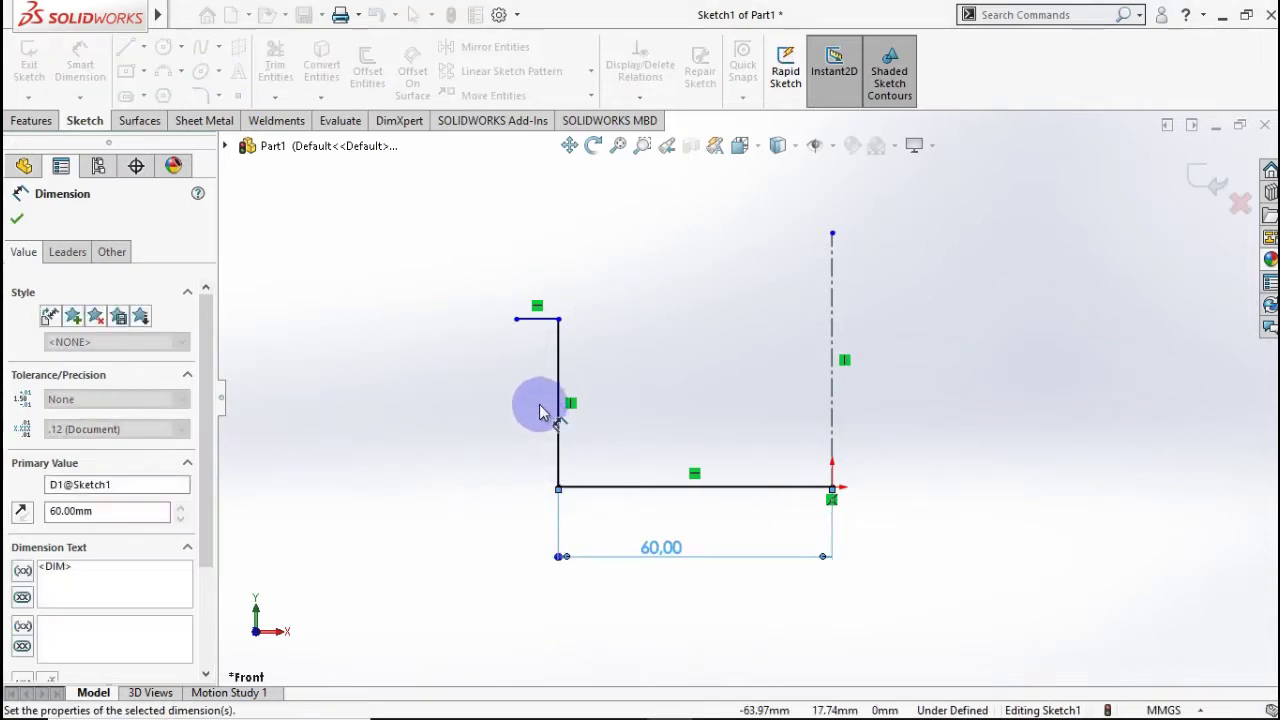
pyautogui.click(527, 388)
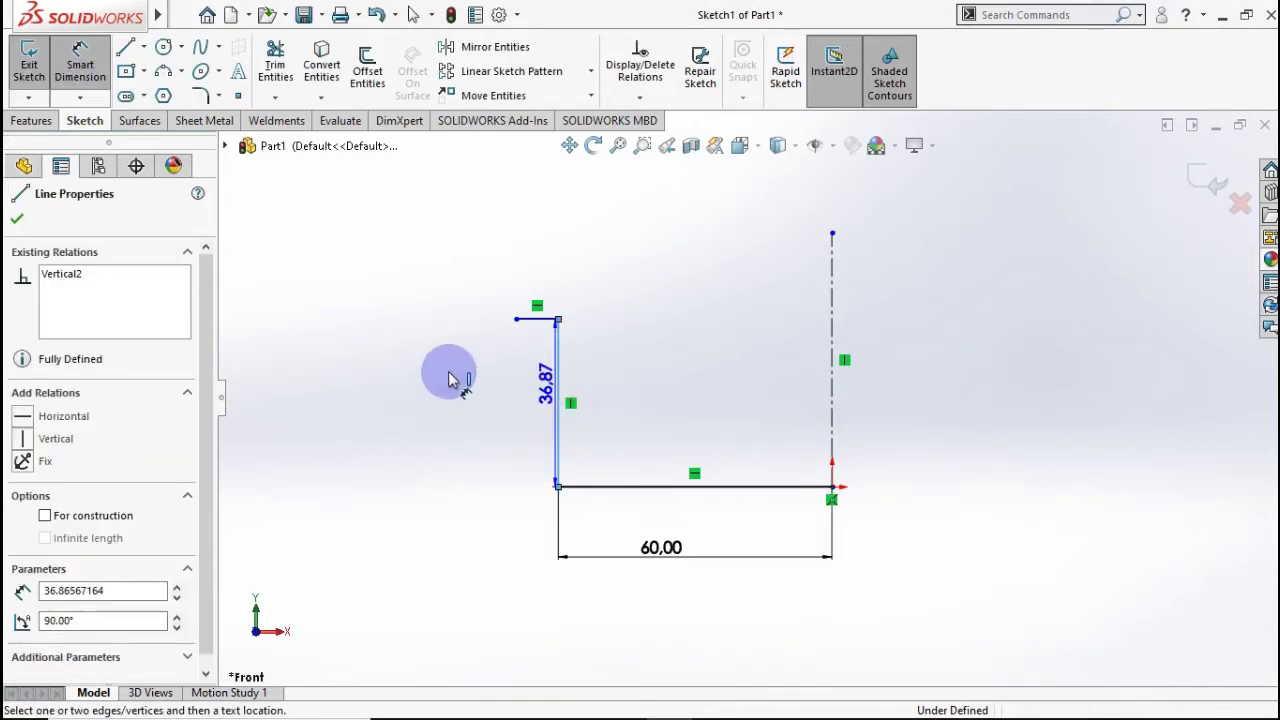
pyautogui.click(376, 390)
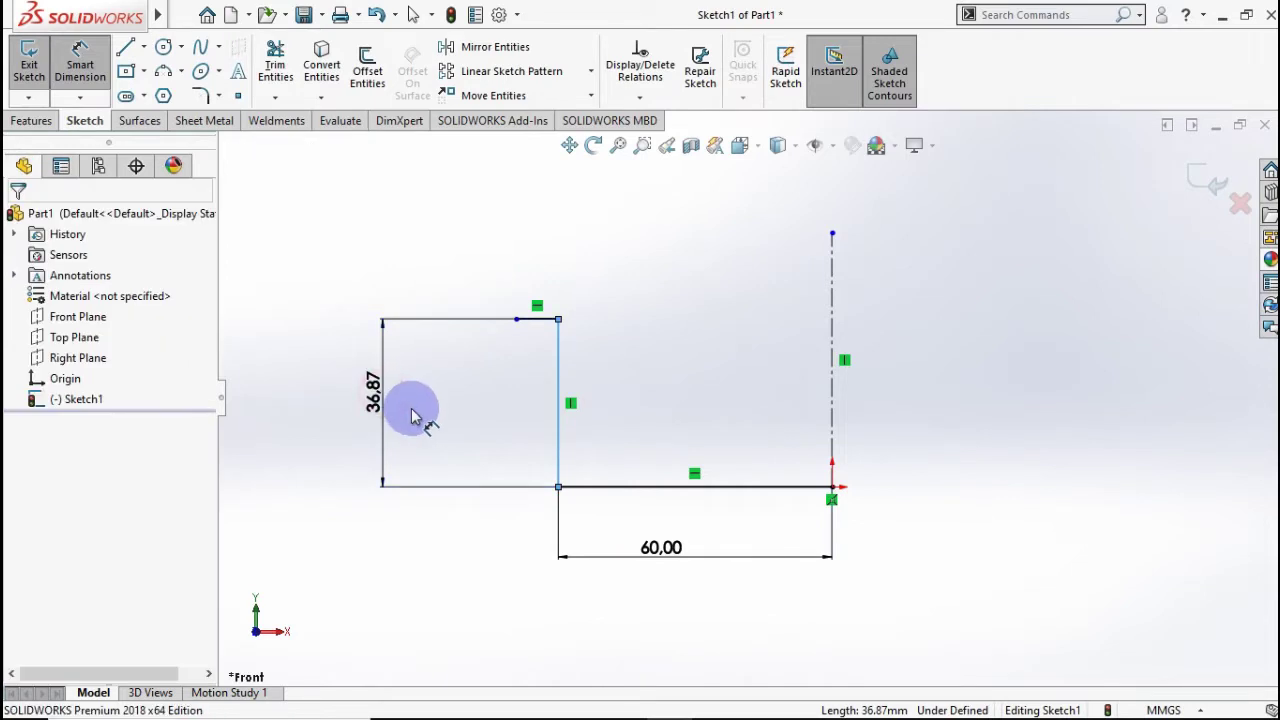
pyautogui.click(413, 415)
pyautogui.write('80')
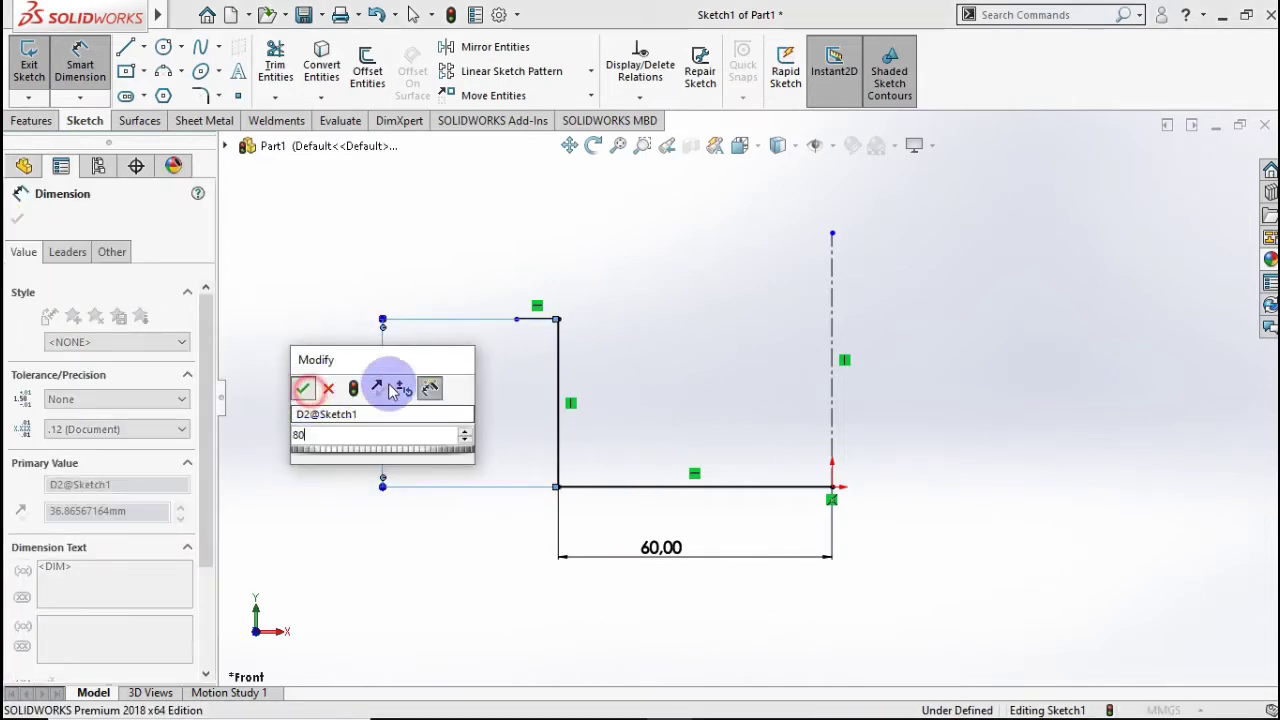
pyautogui.press('Escape')
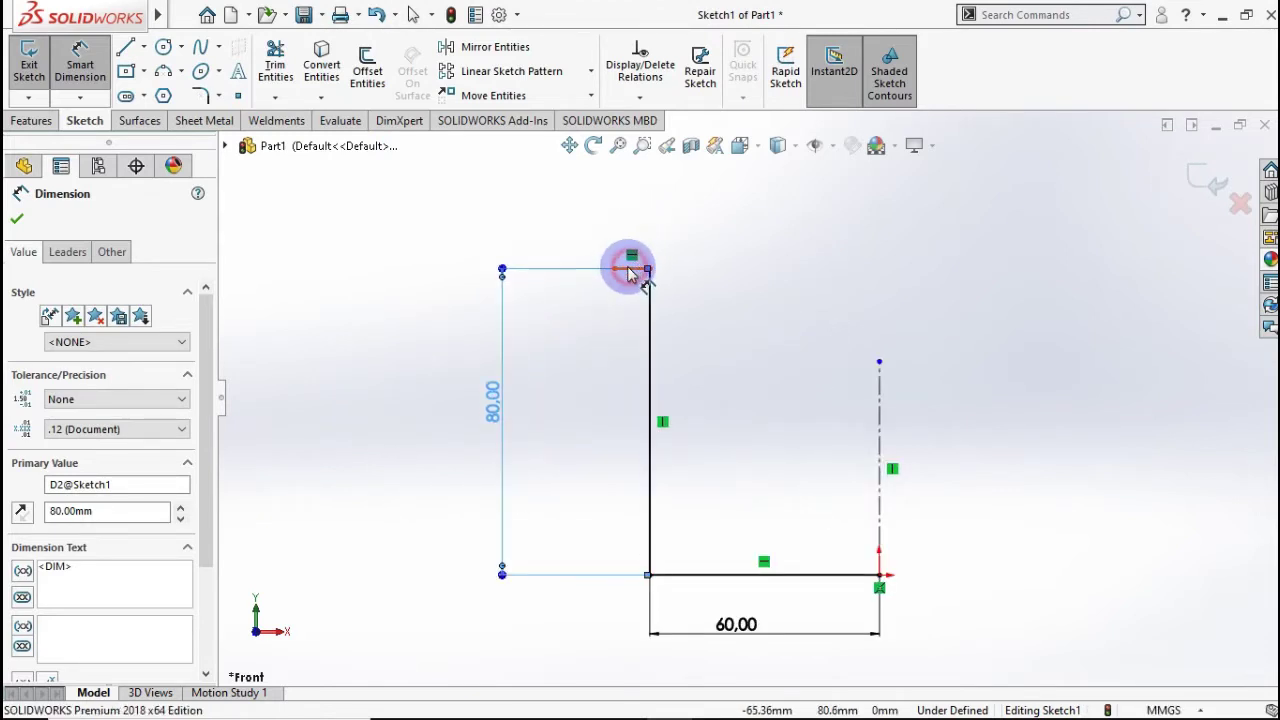
pyautogui.click(629, 270)
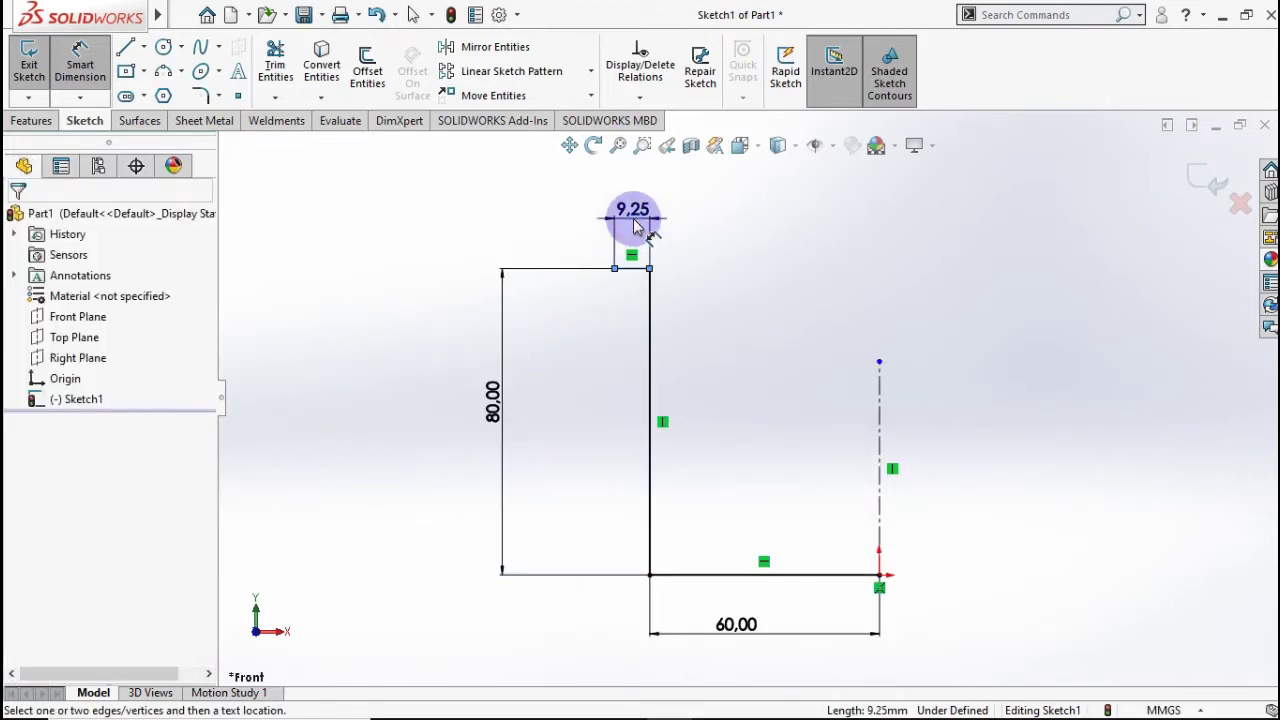
pyautogui.click(632, 232)
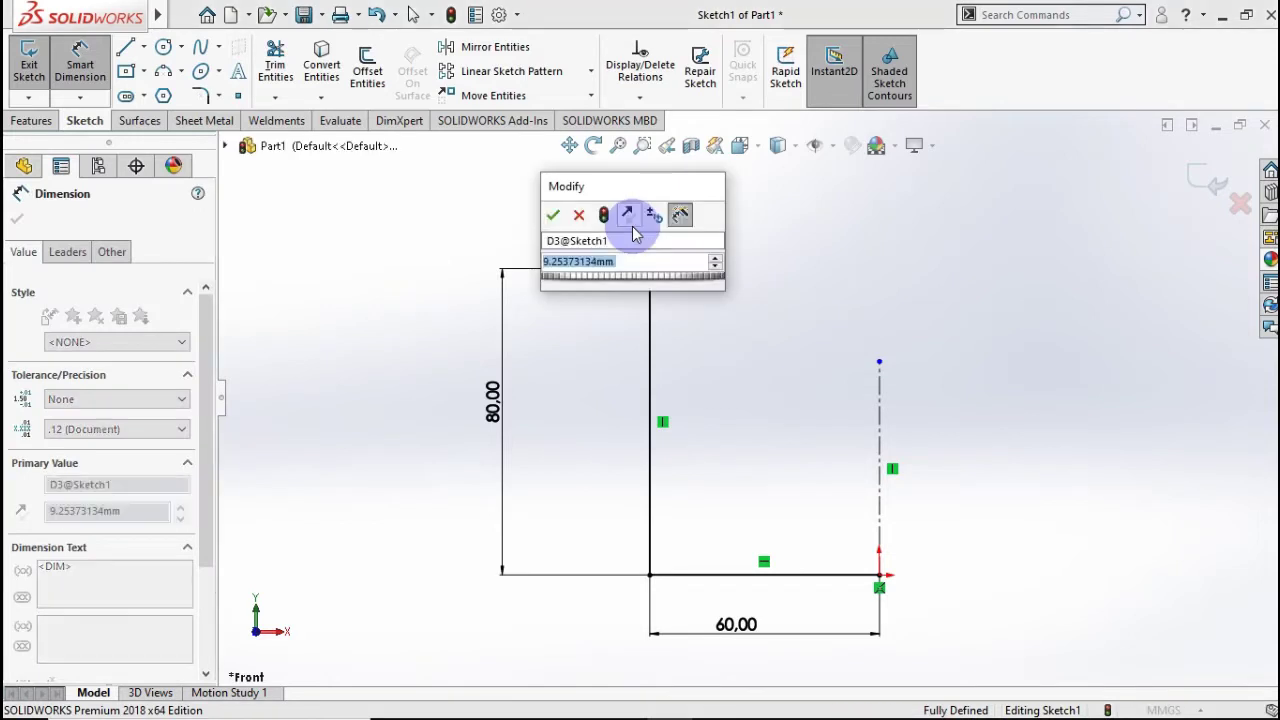
pyautogui.write('6')
pyautogui.click(552, 215)
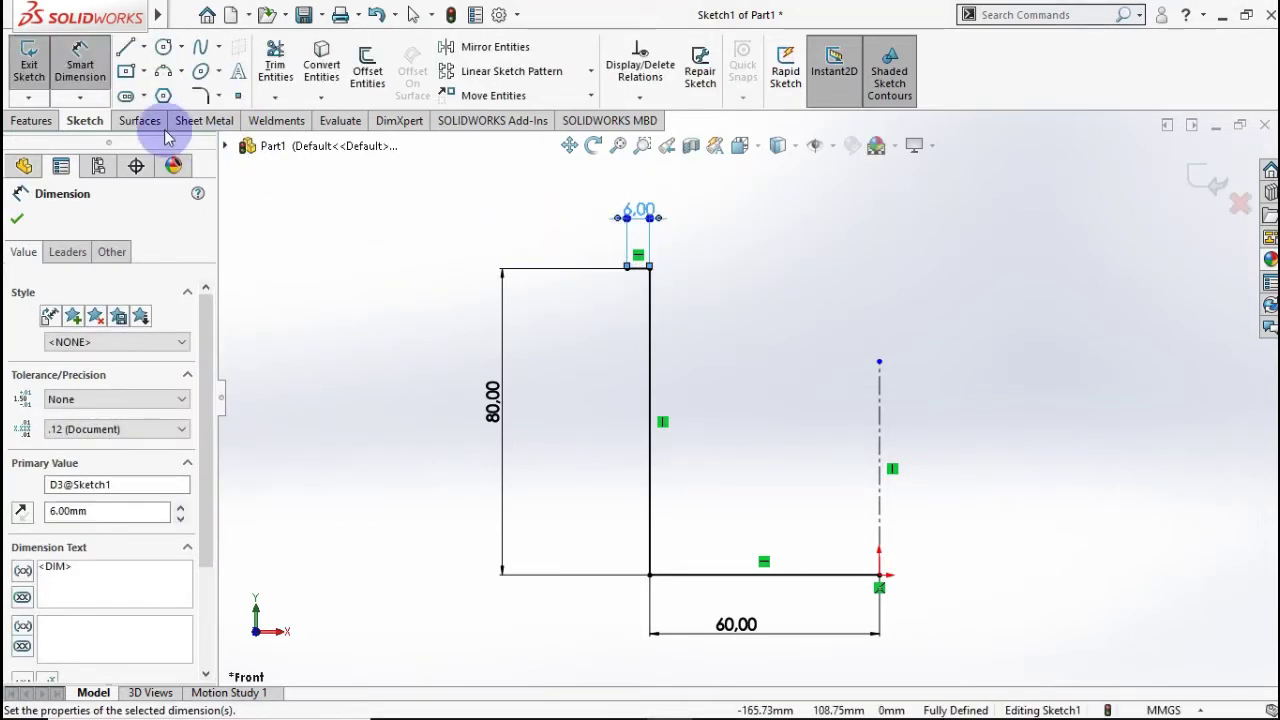
# Sketch-fillet the bottom inner corner at 10 mm and the top rim corner at 2 mm.
pyautogui.click(200, 98)
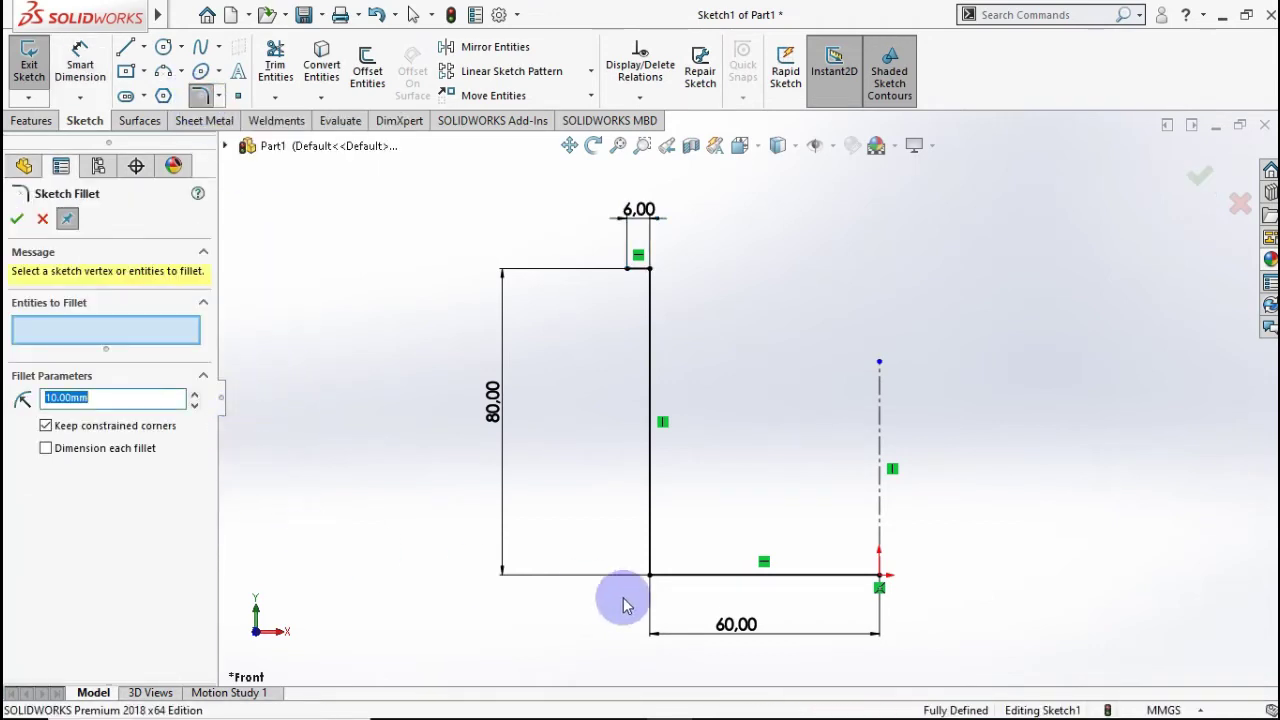
pyautogui.click(651, 577)
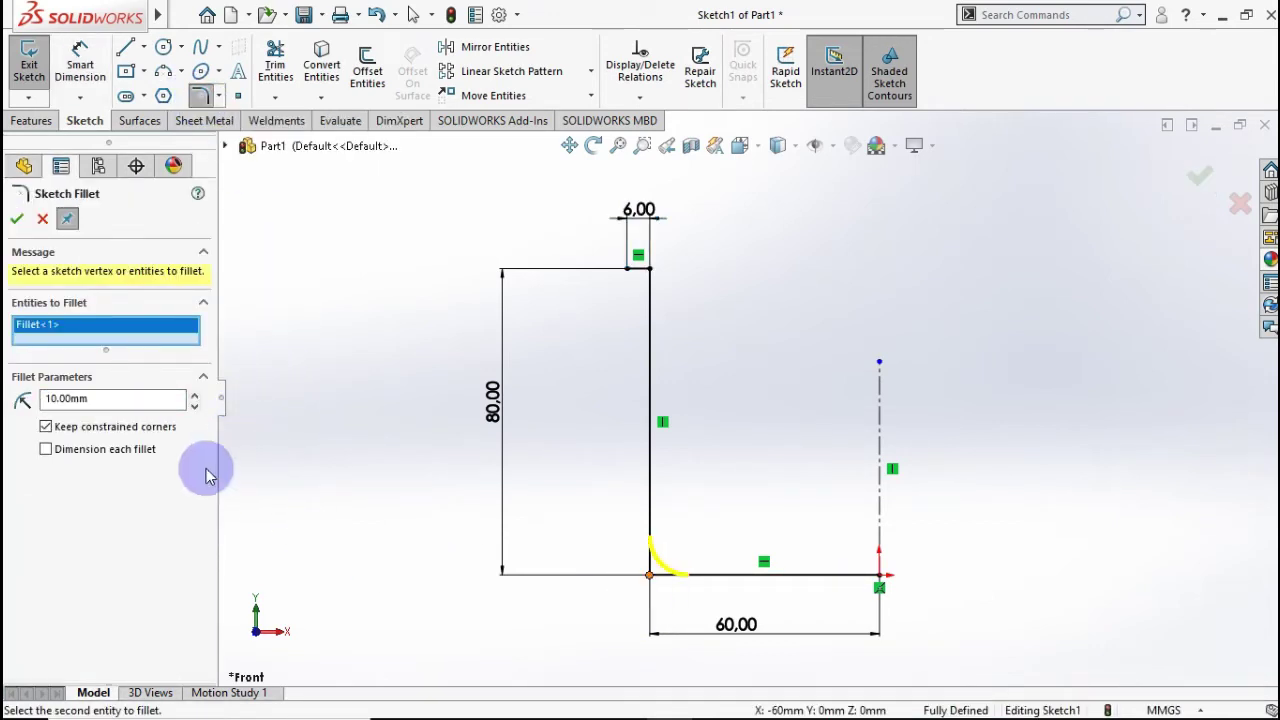
pyautogui.click(16, 222)
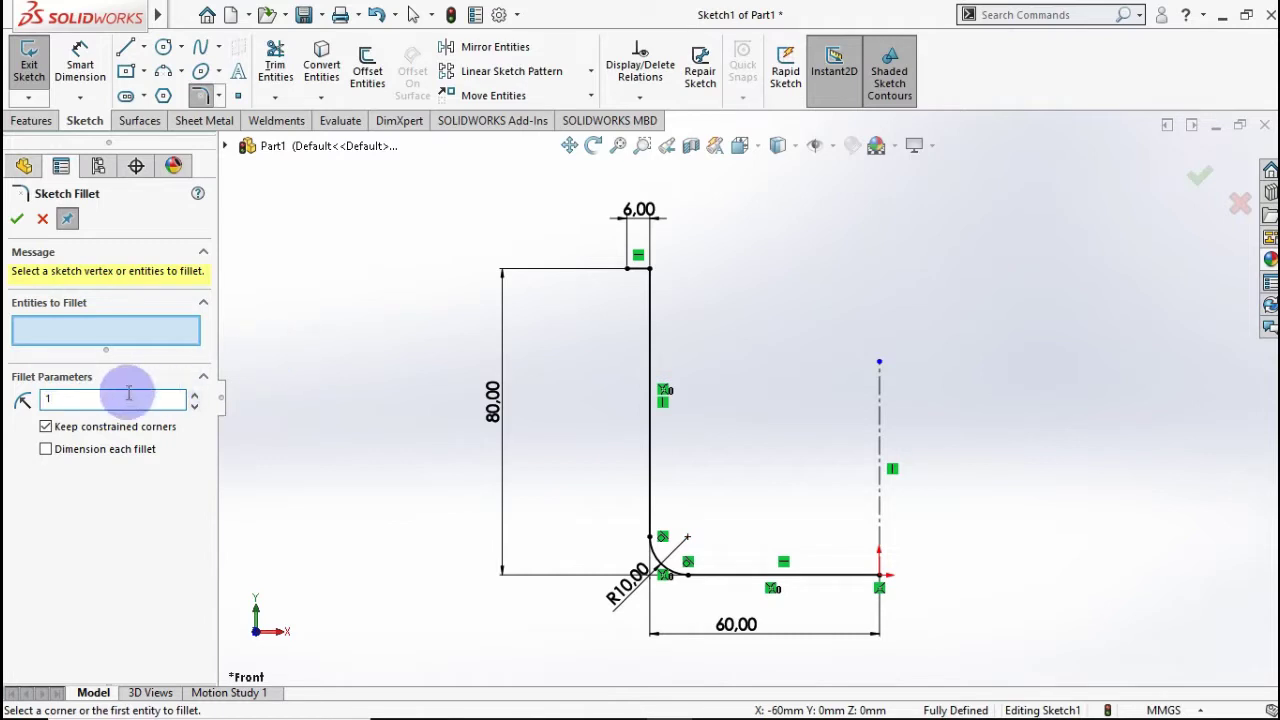
pyautogui.click(113, 398)
pyautogui.write('2')
pyautogui.scroll(-3, 645, 255)
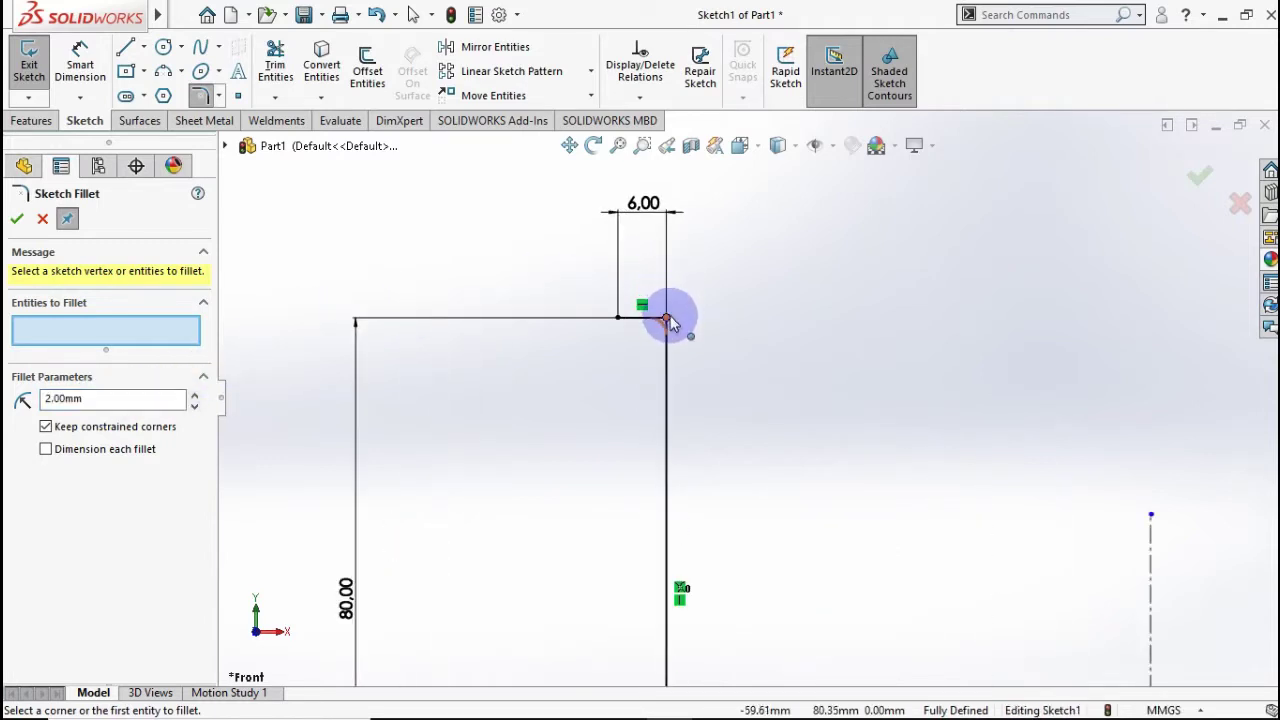
pyautogui.click(667, 319)
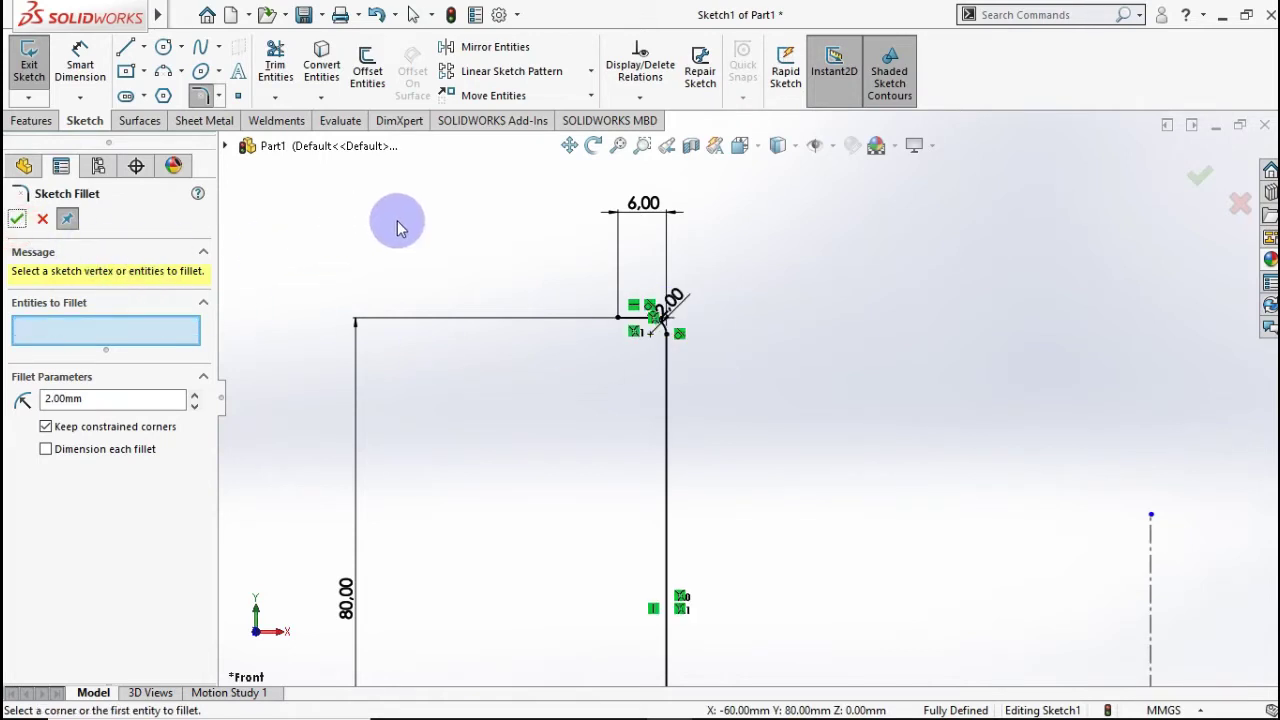
pyautogui.click(17, 228)
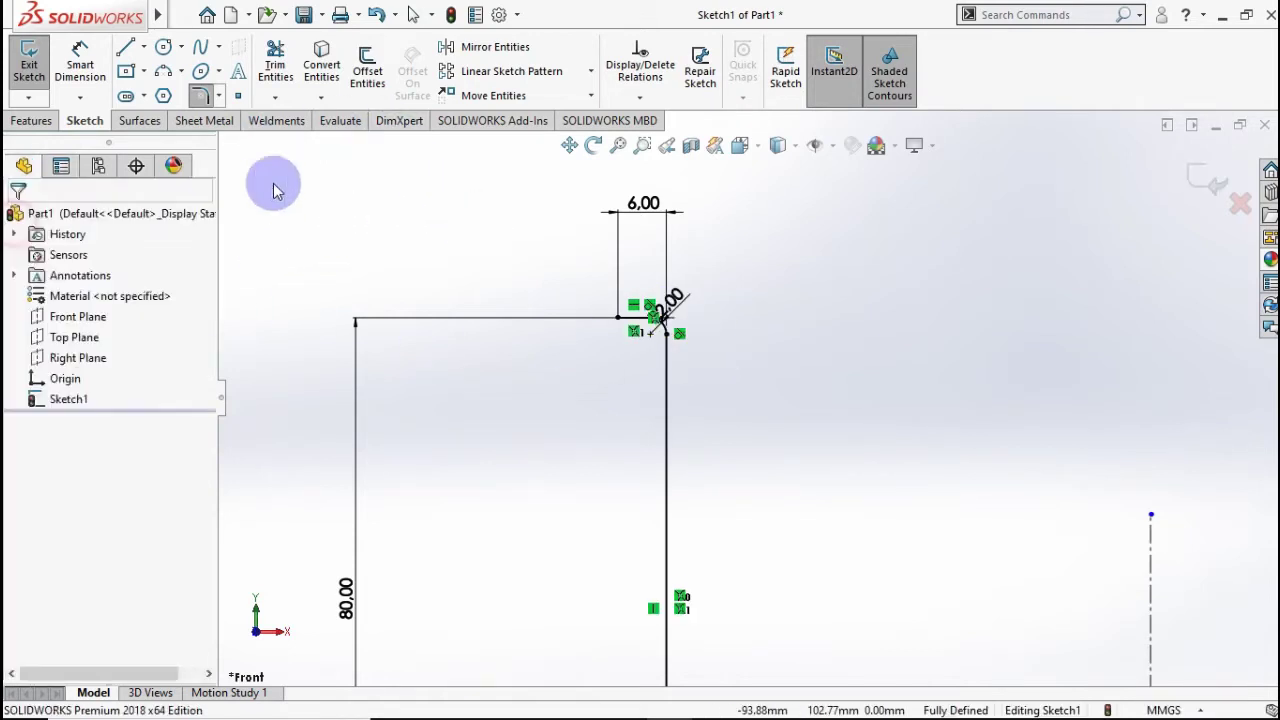
# Offset the profile line chain by 1.50 mm to give the pot its wall thickness.
pyautogui.click(367, 65)
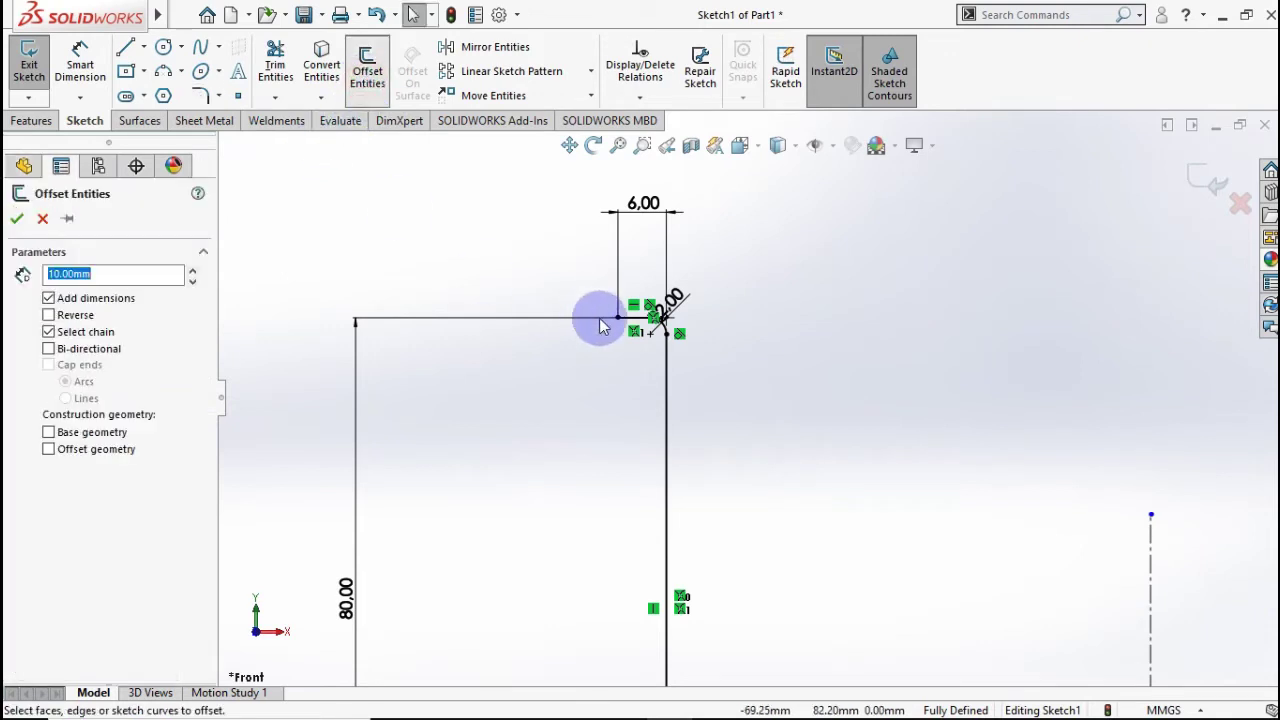
pyautogui.click(668, 398)
pyautogui.write('1.5')
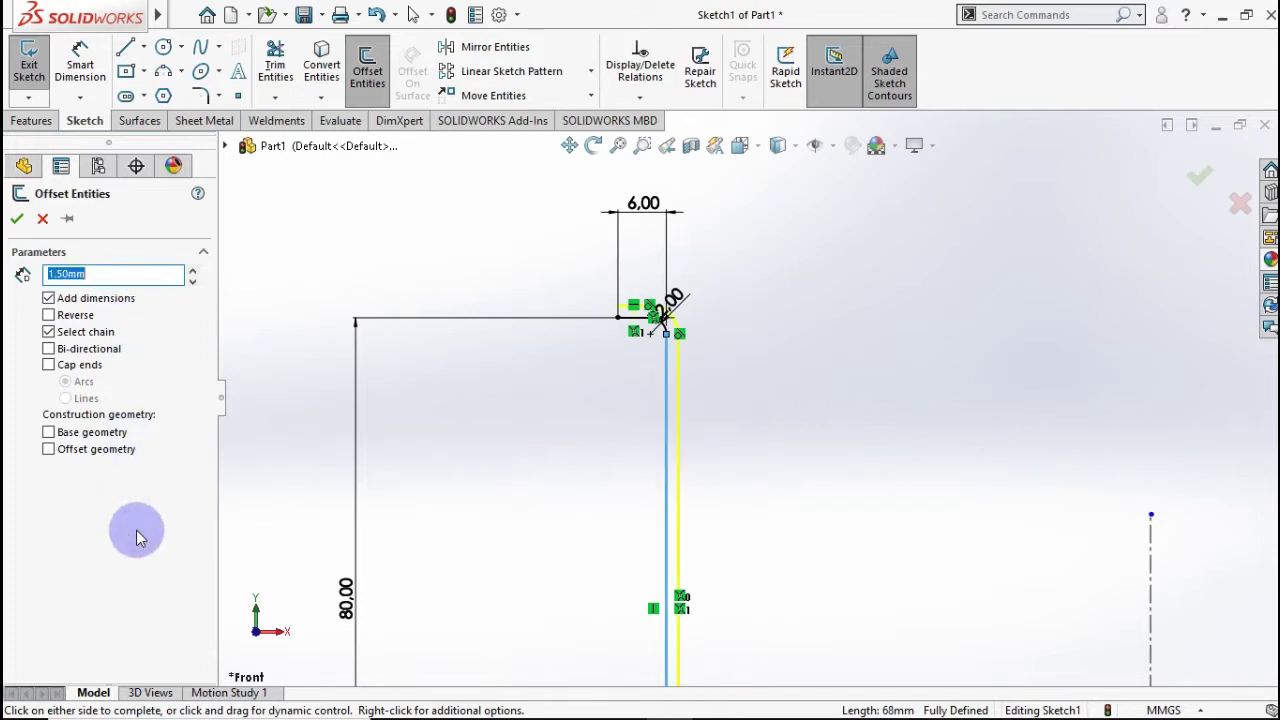
pyautogui.click(18, 222)
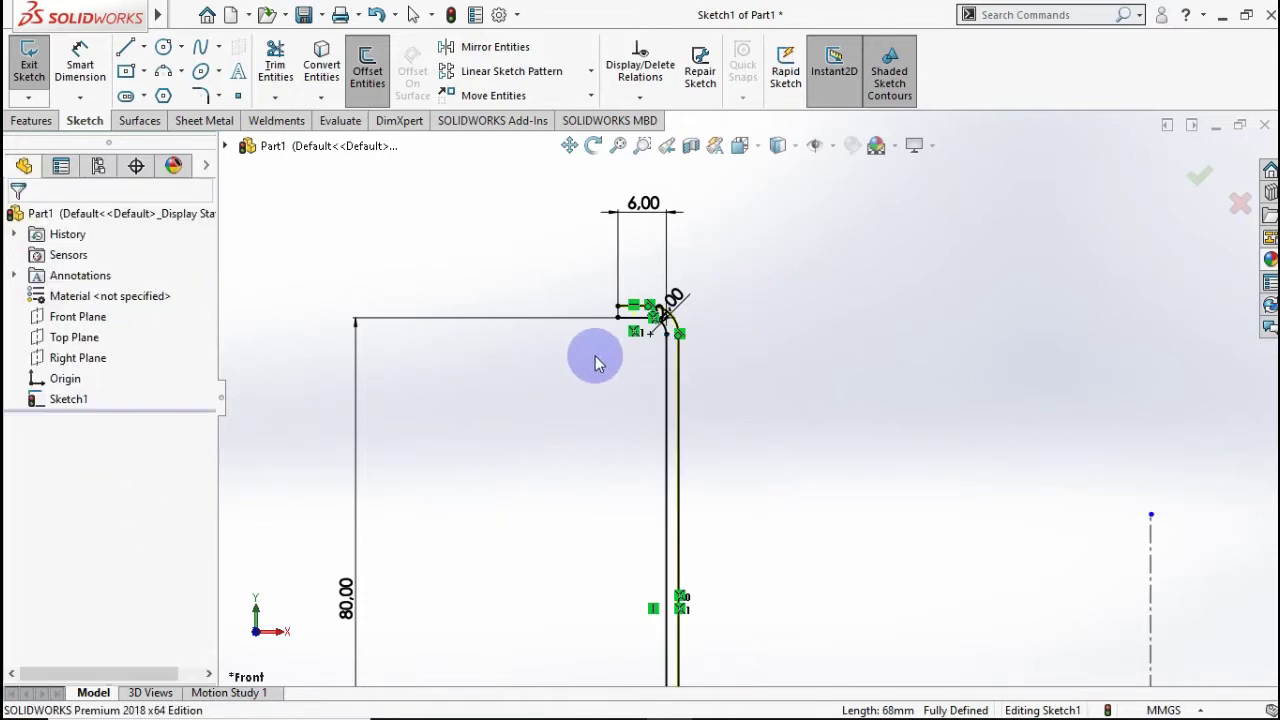
pyautogui.scroll(2, 595, 356)
pyautogui.scroll(-2, 786, 327)
pyautogui.scroll(-2, 786, 327)
pyautogui.scroll(-1, 783, 330)
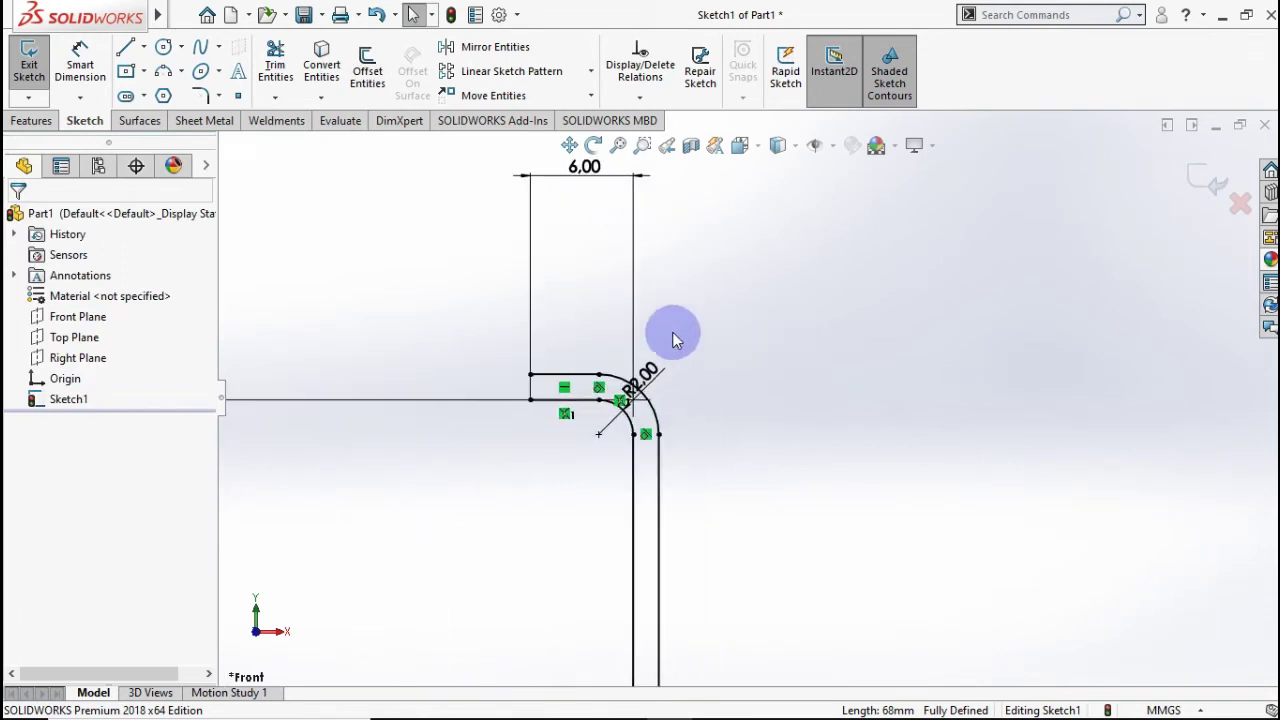
# Cap the rim tip and the base end with short vertical lines to close the outline.
pyautogui.click(125, 50)
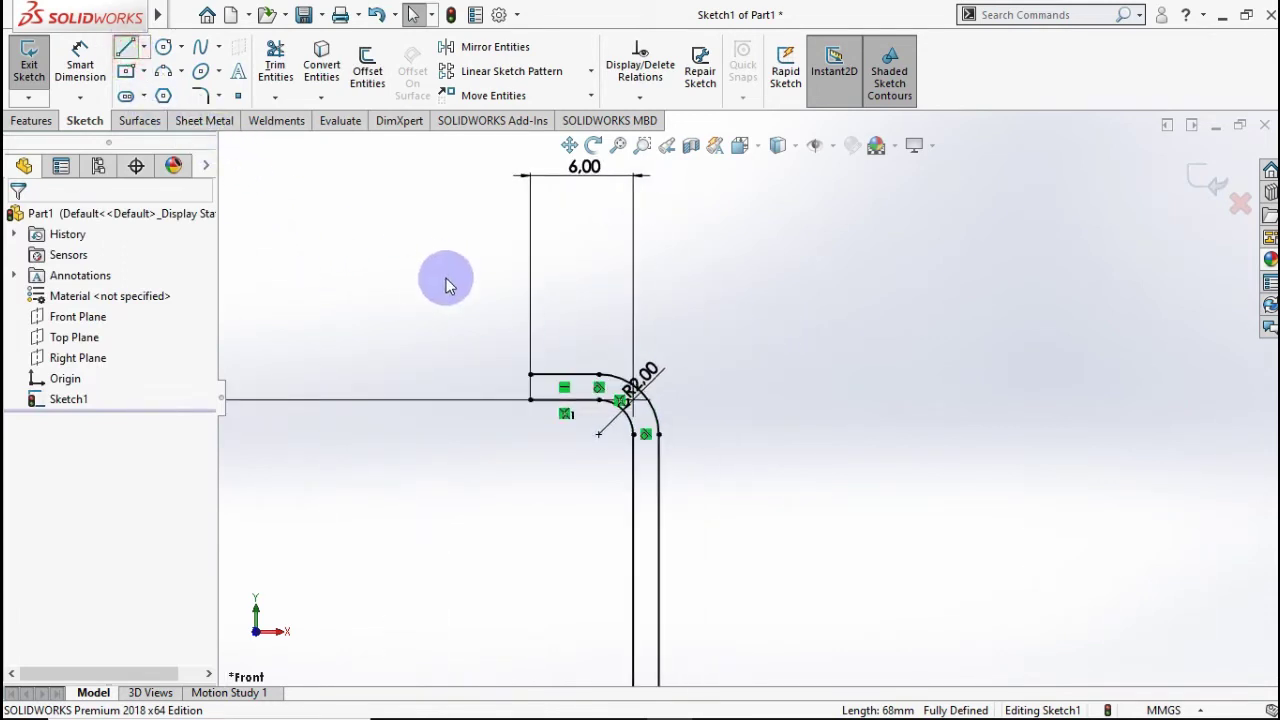
pyautogui.moveTo(528, 401); pyautogui.dragTo(530, 374)
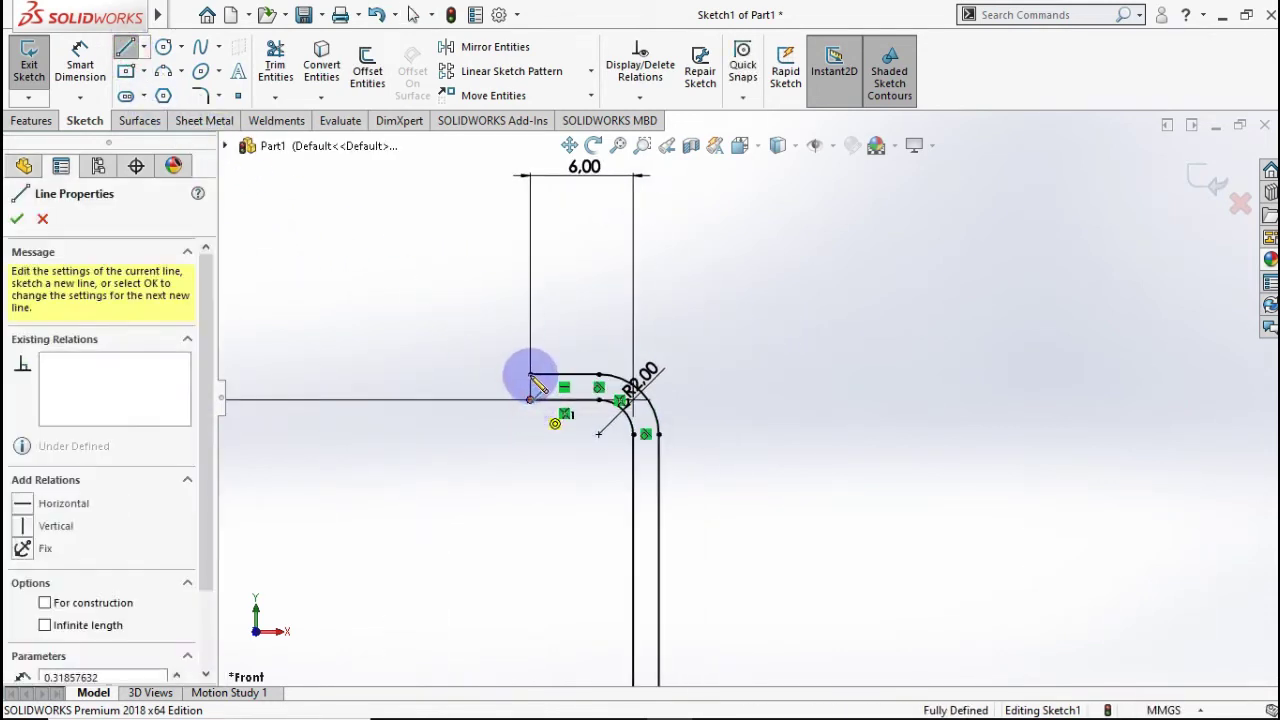
pyautogui.scroll(2, 920, 535)
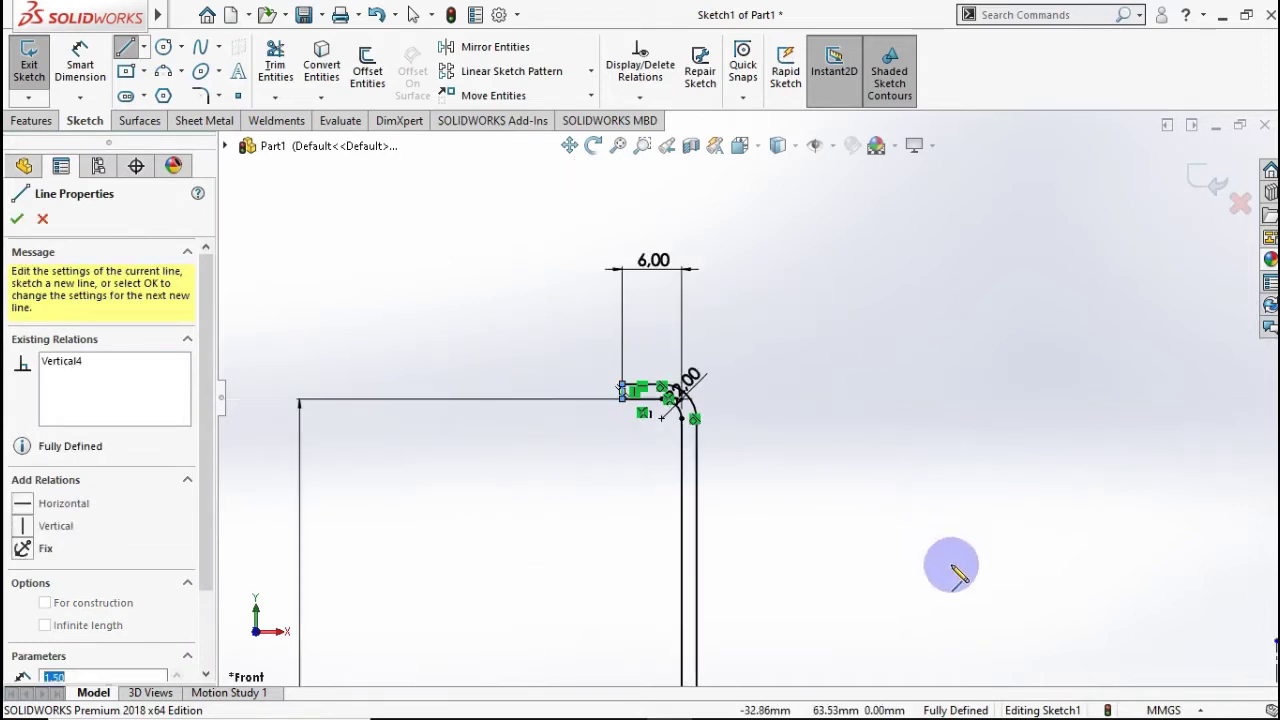
pyautogui.scroll(2, 965, 590)
pyautogui.scroll(-2, 925, 645)
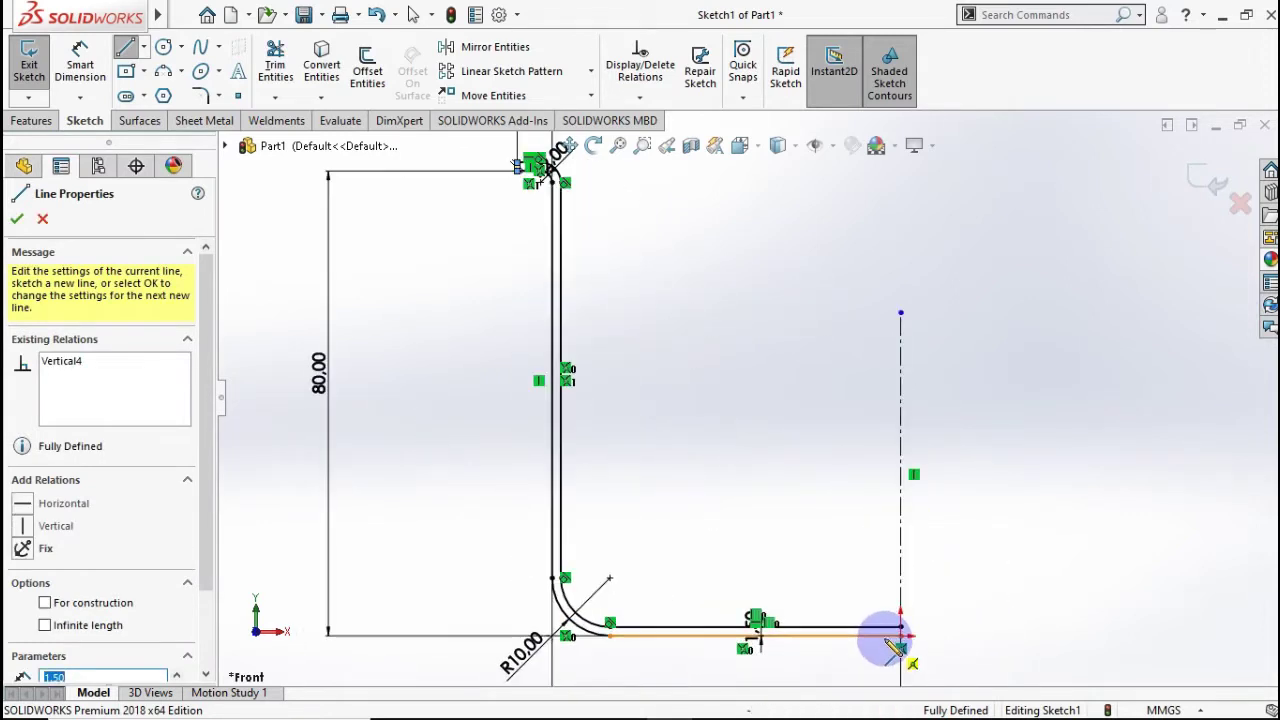
pyautogui.scroll(-2, 891, 634)
pyautogui.scroll(-2, 871, 600)
pyautogui.scroll(-2, 880, 580)
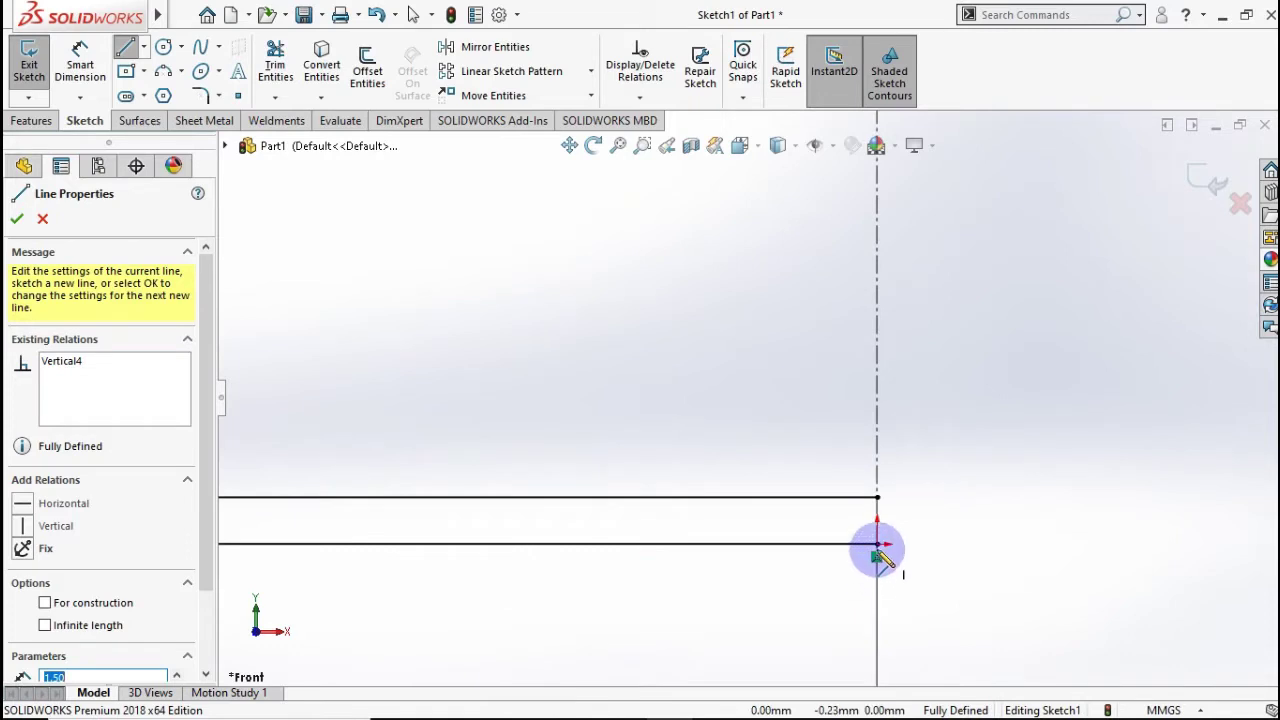
pyautogui.moveTo(877, 545); pyautogui.dragTo(877, 497)
pyautogui.scroll(2, 770, 455)
pyautogui.scroll(2, 610, 420)
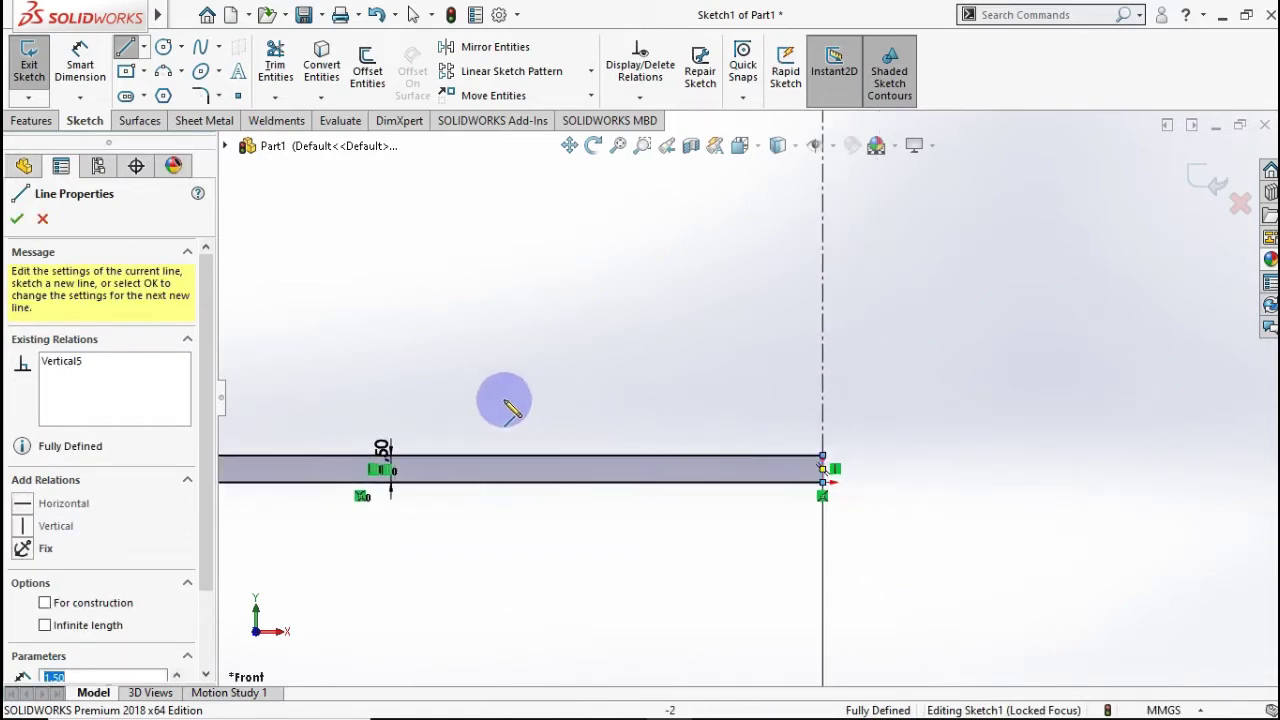
pyautogui.scroll(2, 480, 400)
pyautogui.scroll(2, 462, 402)
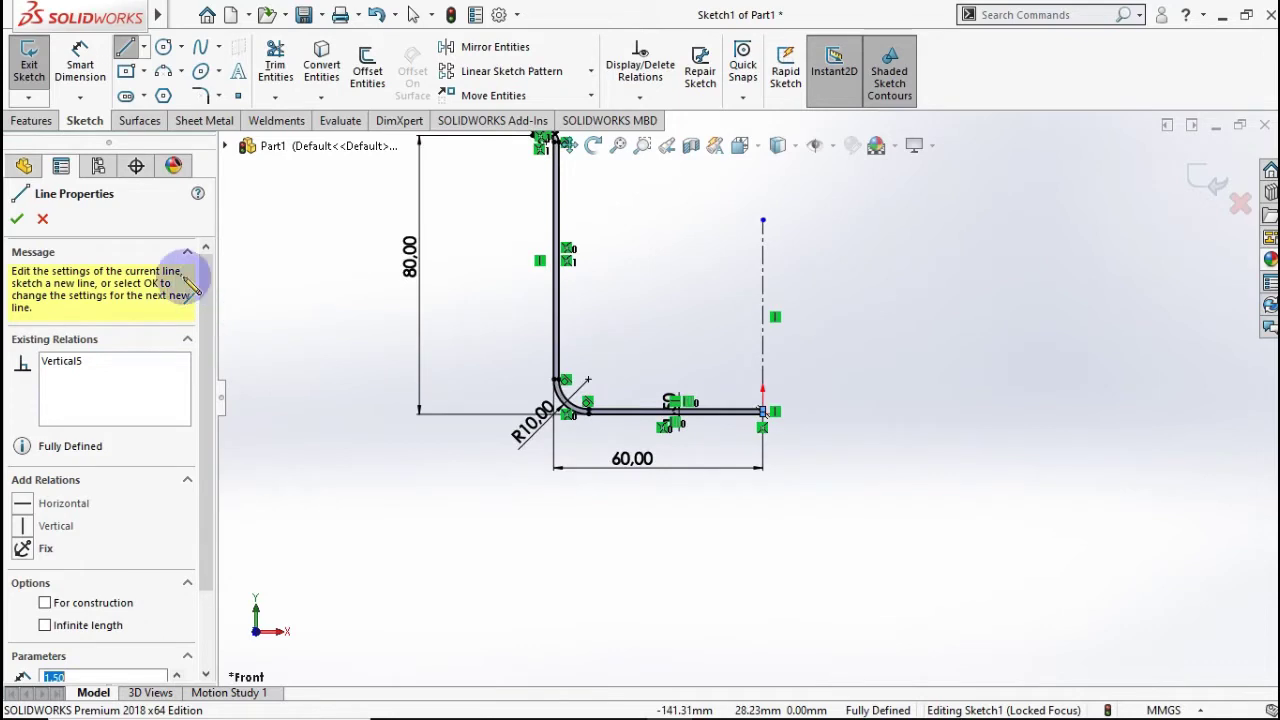
pyautogui.click(17, 220)
pyautogui.scroll(-2, 585, 205)
pyautogui.scroll(-2, 605, 187)
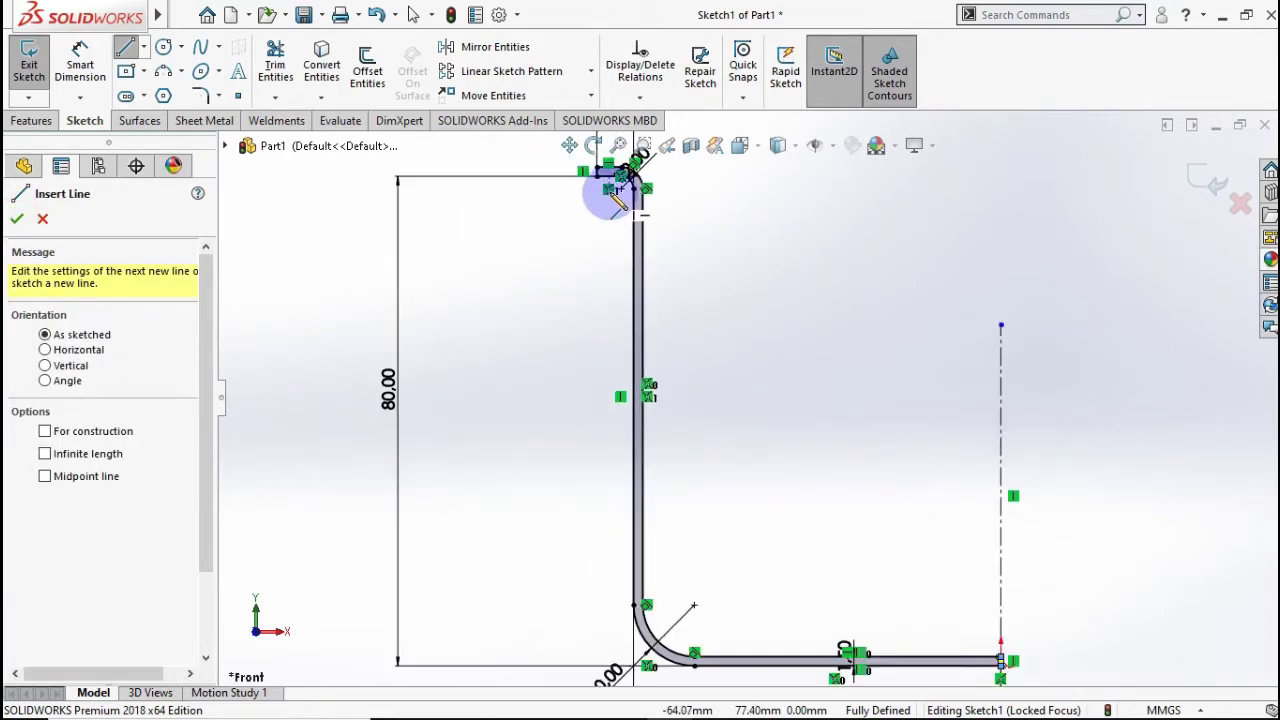
pyautogui.scroll(-2, 612, 180)
pyautogui.scroll(-1, 625, 215)
pyautogui.press('Escape')
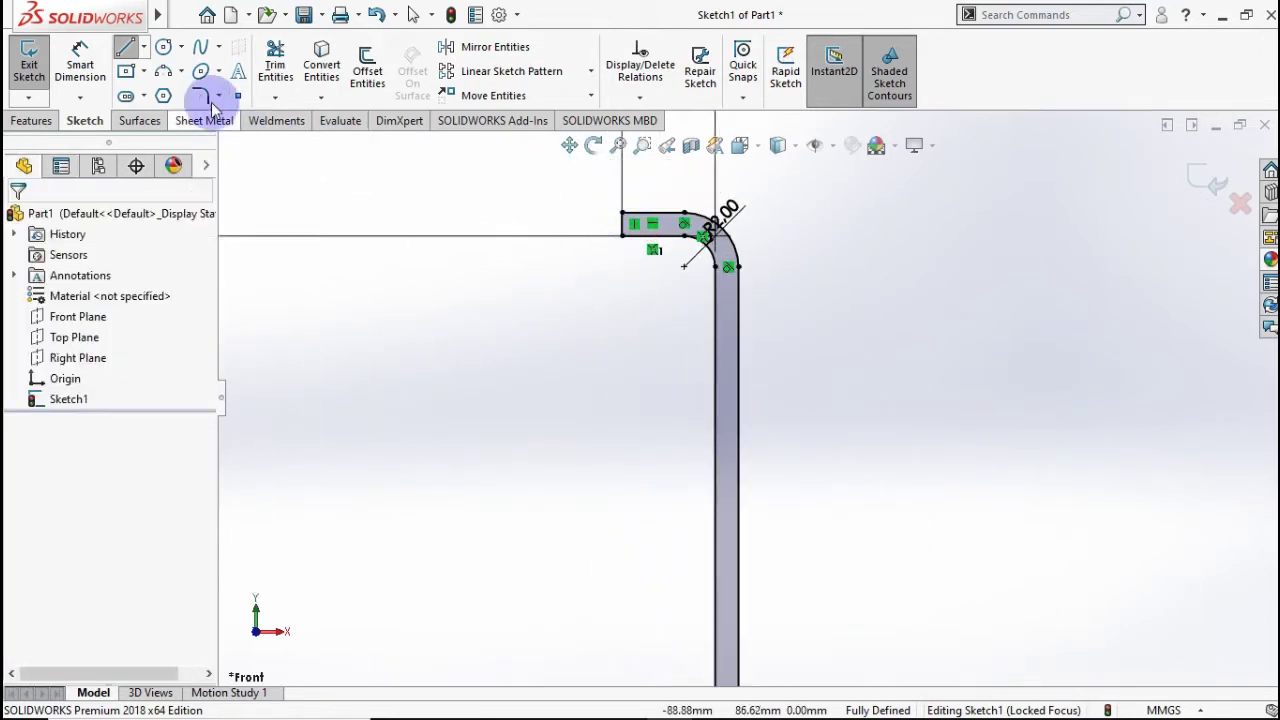
# Round both rim-tip corners with 0.10 mm radius sketch fillets.
pyautogui.click(200, 97)
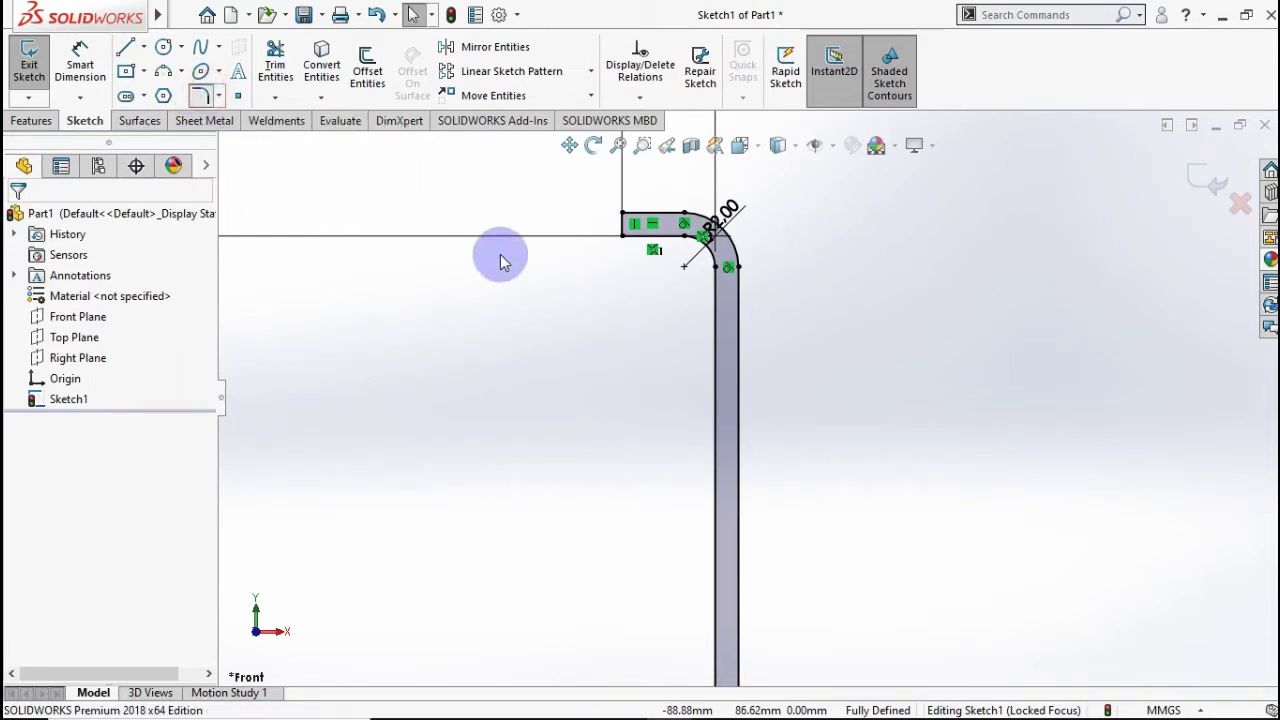
pyautogui.click(621, 249)
pyautogui.write('0')
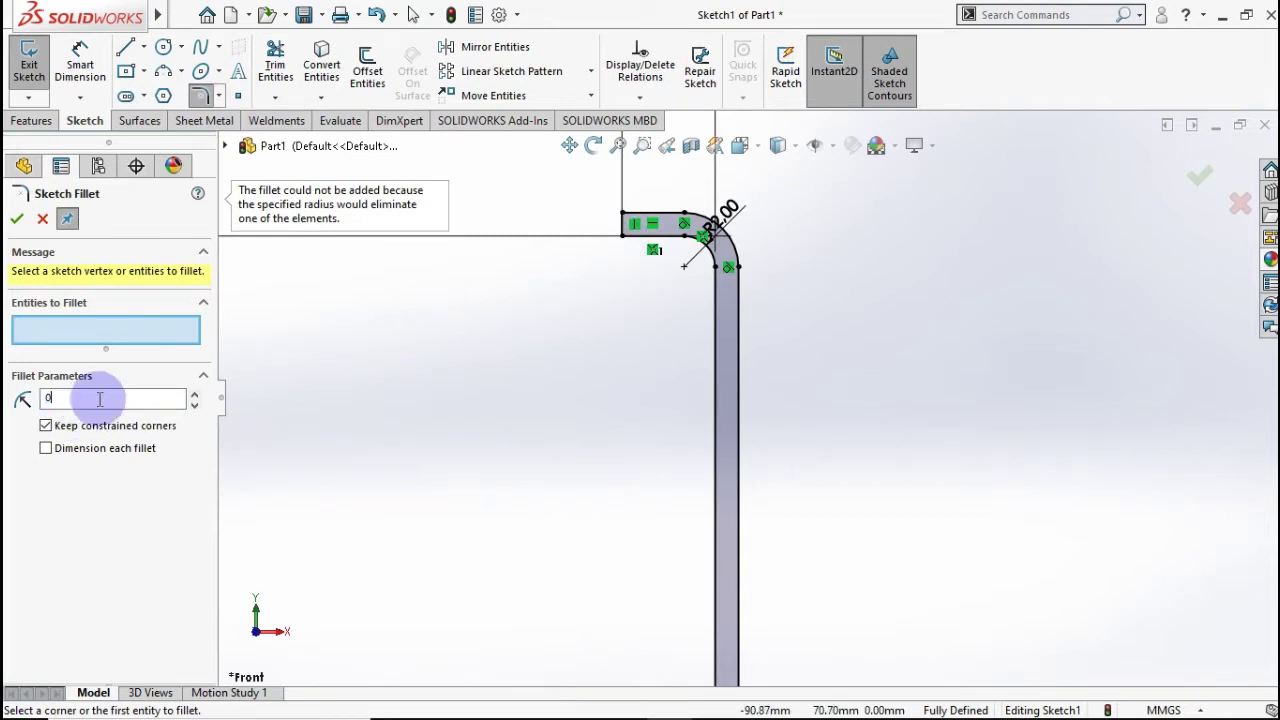
pyautogui.write('.1')
pyautogui.click(645, 255)
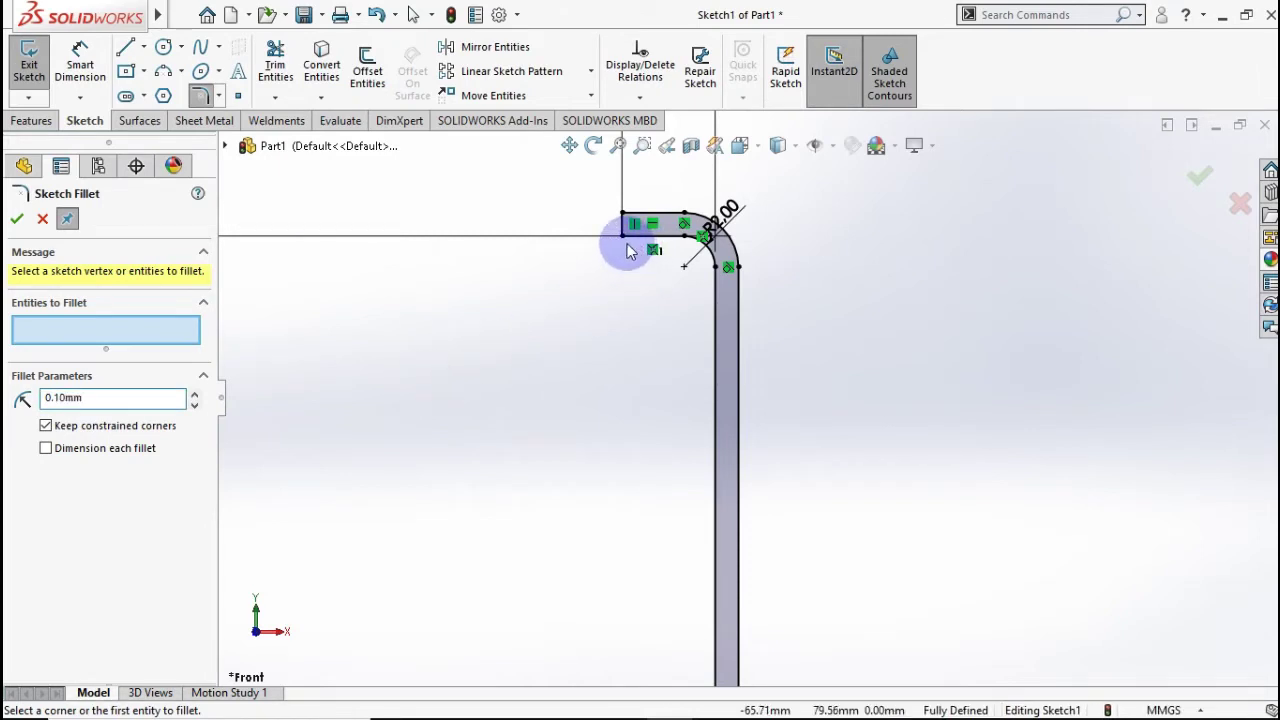
pyautogui.click(622, 239)
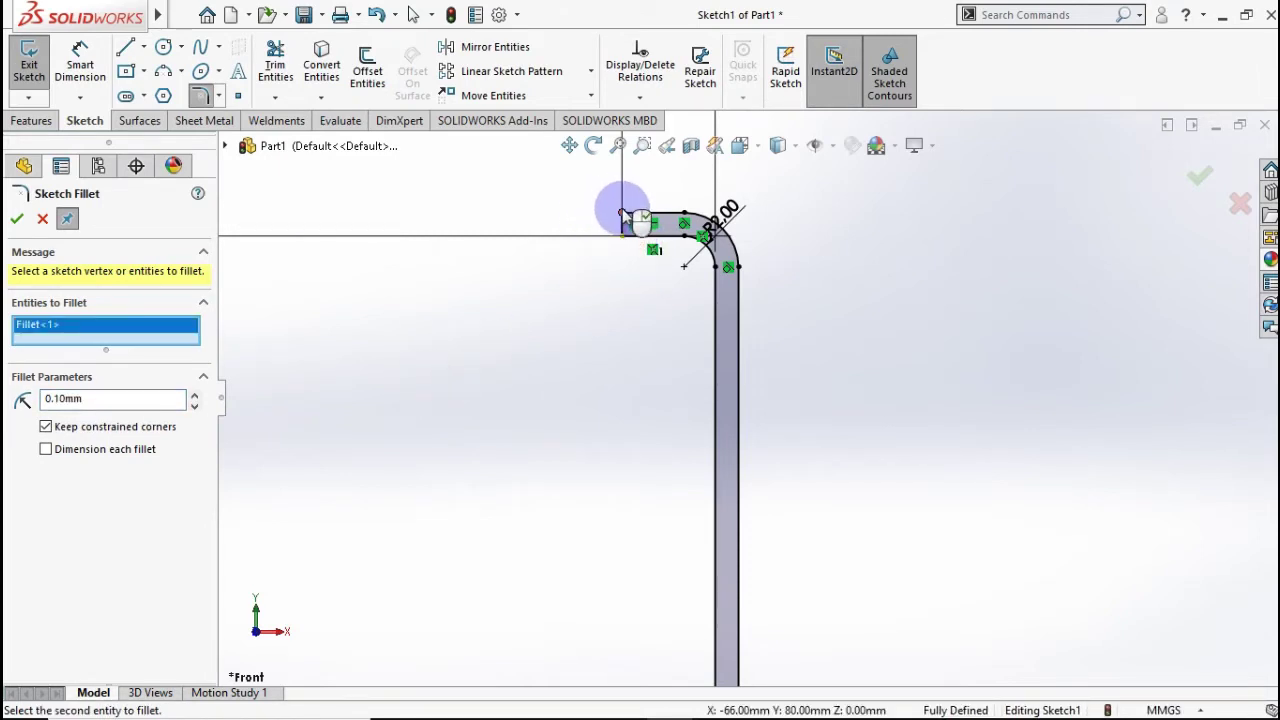
pyautogui.click(622, 214)
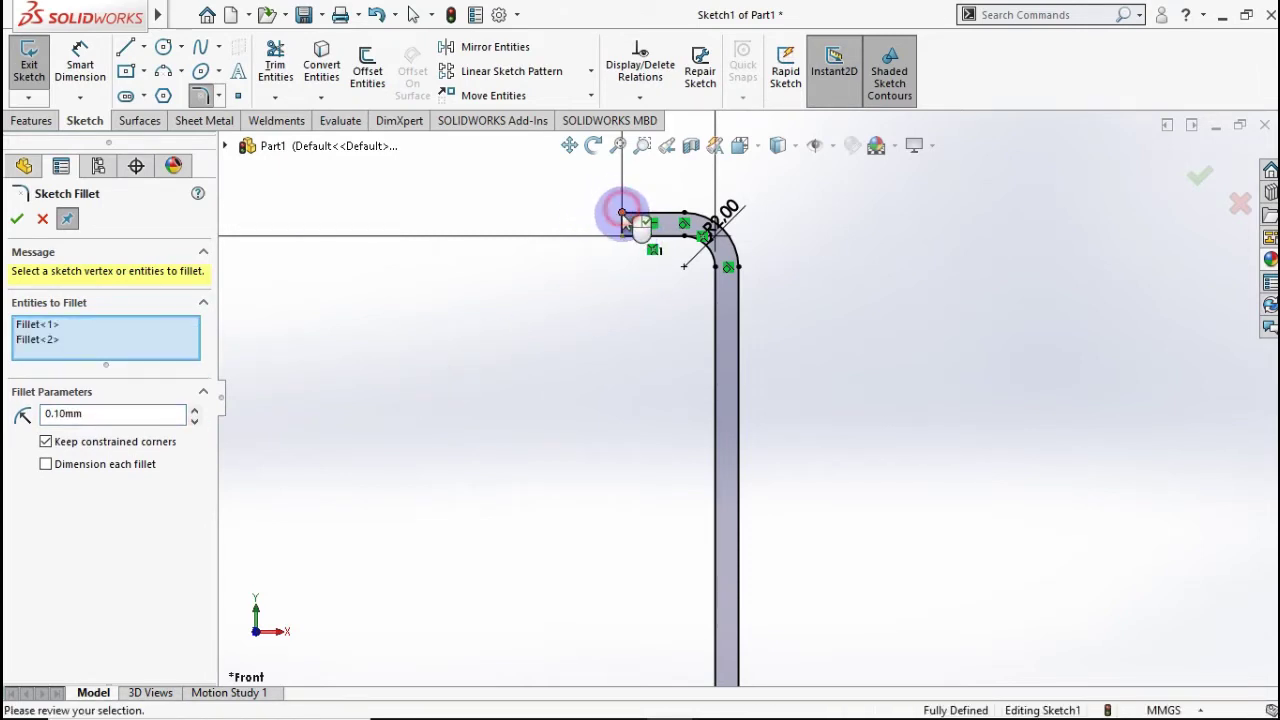
pyautogui.click(14, 220)
pyautogui.scroll(2, 556, 400)
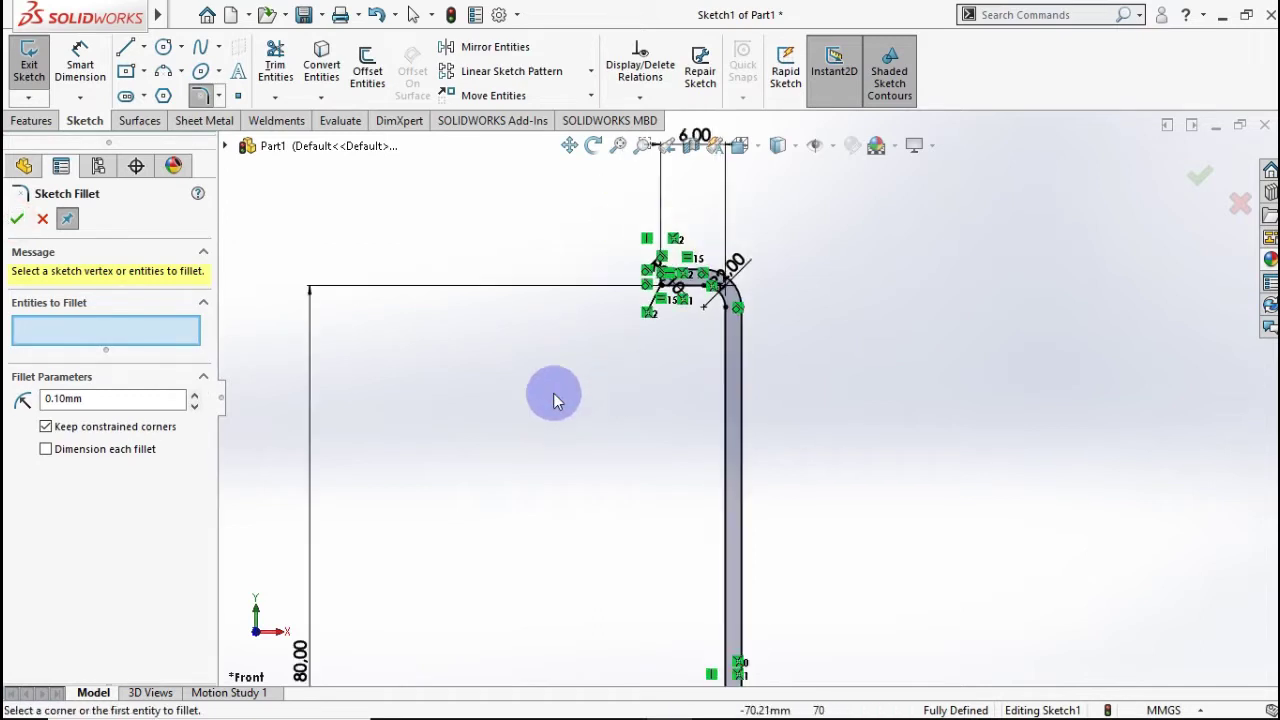
pyautogui.click(15, 221)
pyautogui.scroll(1, 565, 433)
pyautogui.scroll(1, 565, 433)
pyautogui.scroll(1, 580, 450)
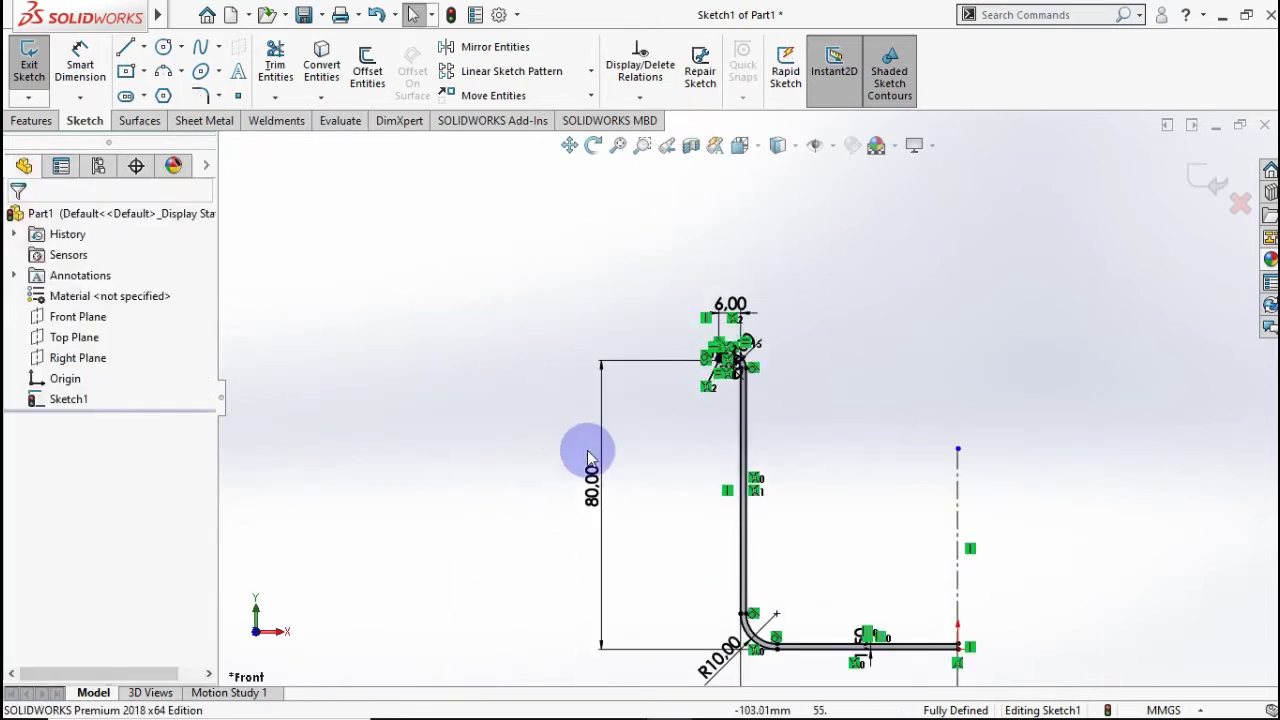
pyautogui.scroll(1, 620, 456)
pyautogui.scroll(1, 668, 454)
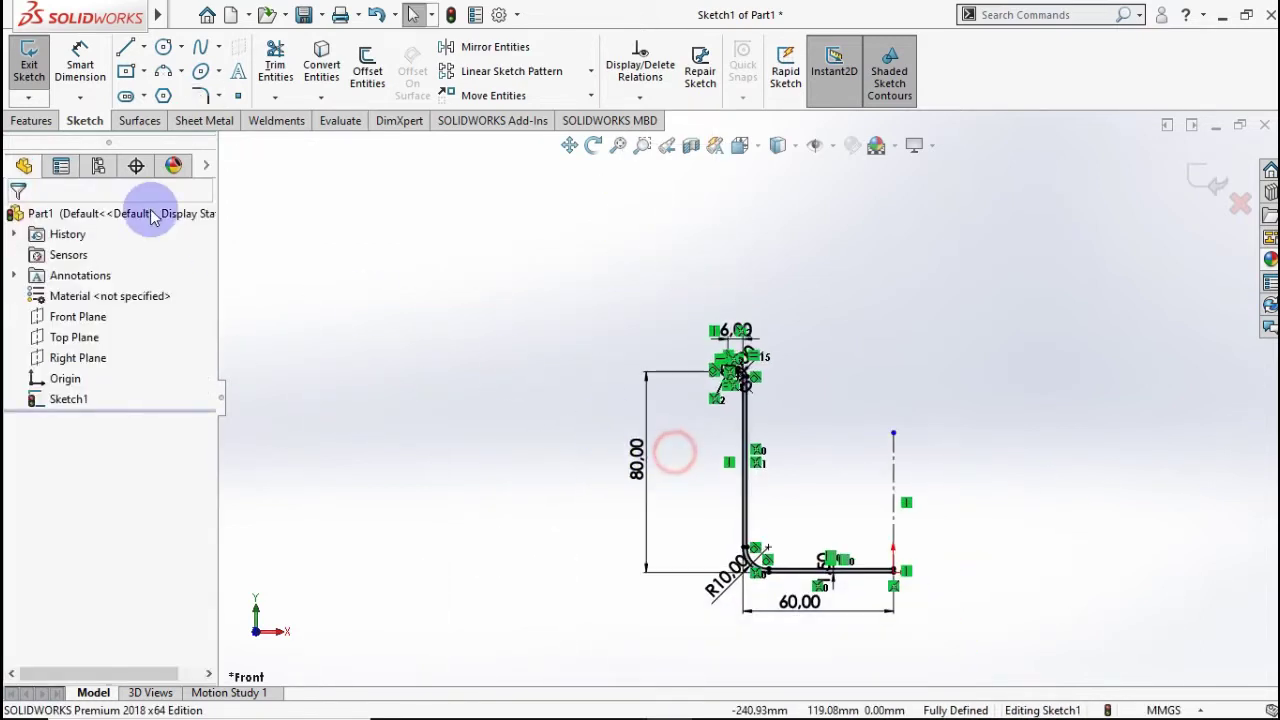
# Revolve the profile 360° about the centreline, then inspect the pot and return to isometric.
pyautogui.click(31, 124)
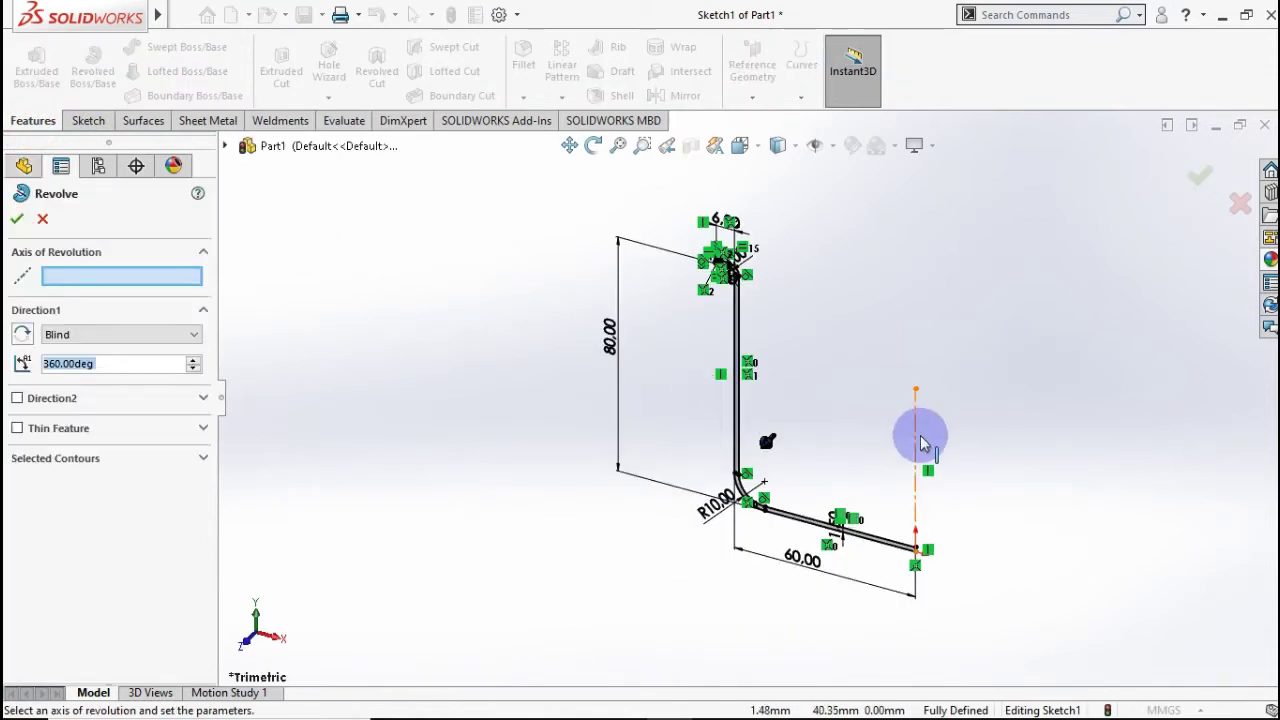
pyautogui.click(917, 440)
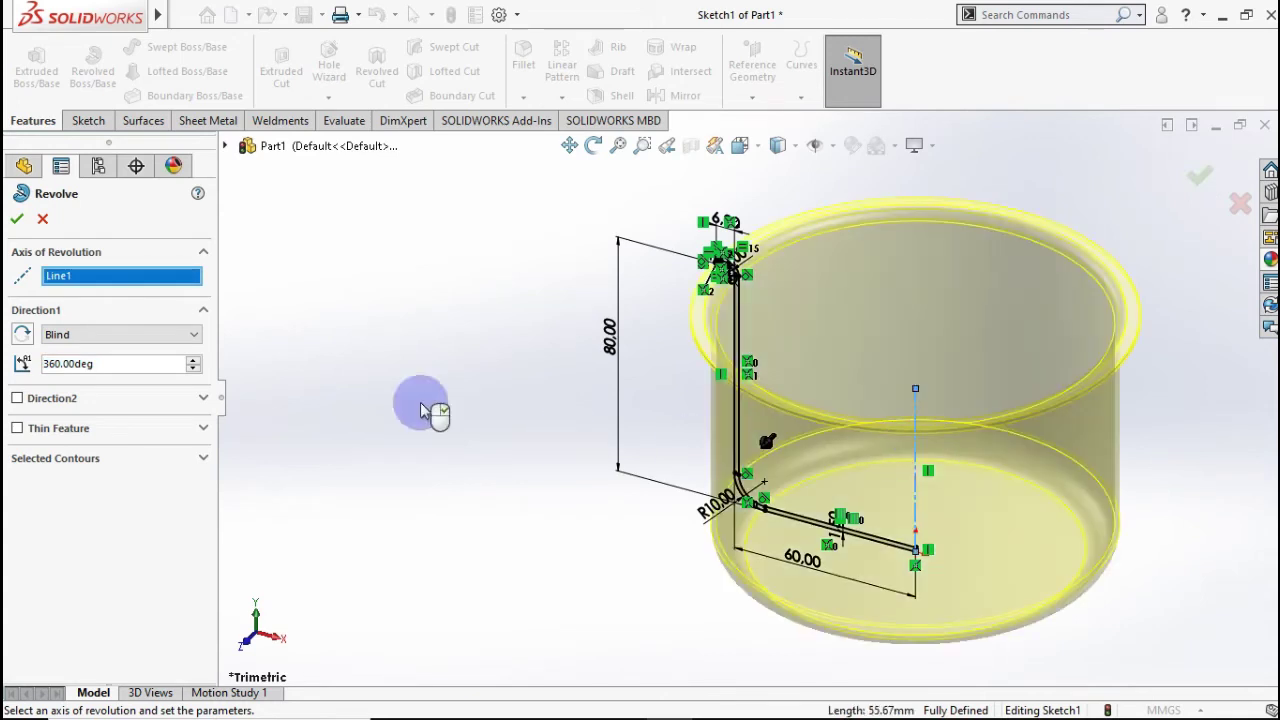
pyautogui.click(18, 221)
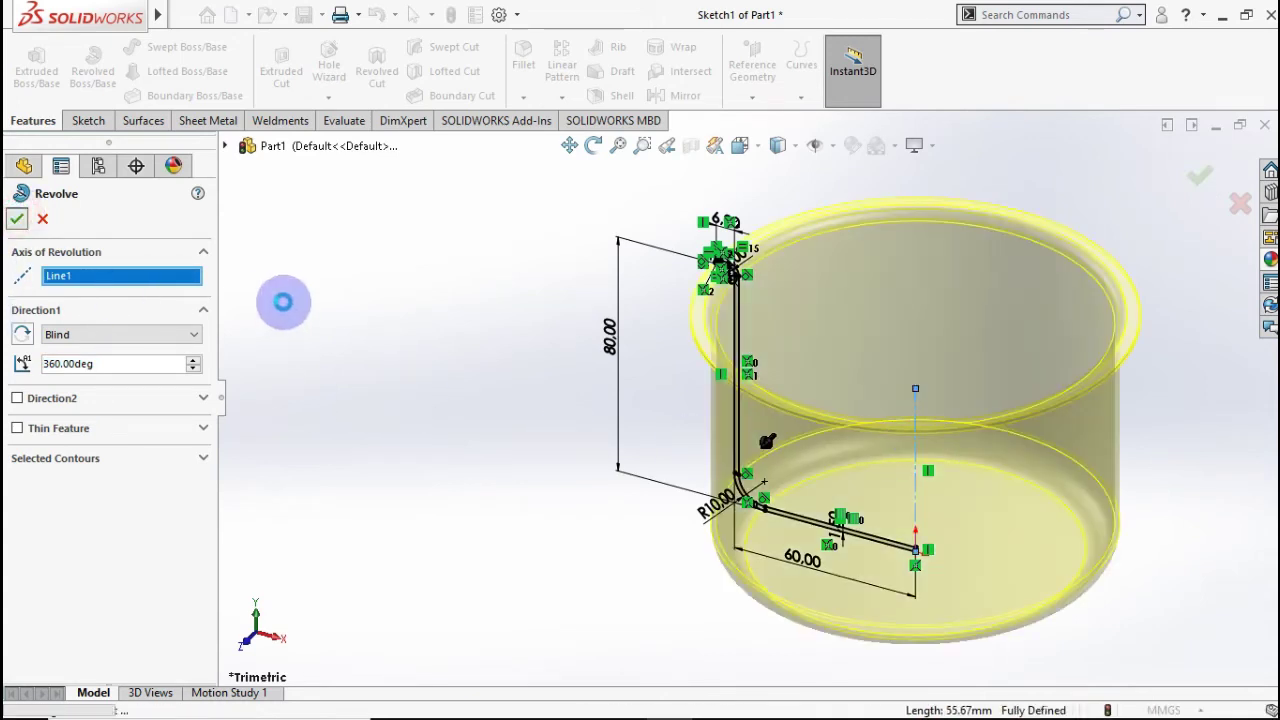
pyautogui.click(352, 328)
pyautogui.moveTo(530, 400); pyautogui.dragTo(593, 257, button='middle')
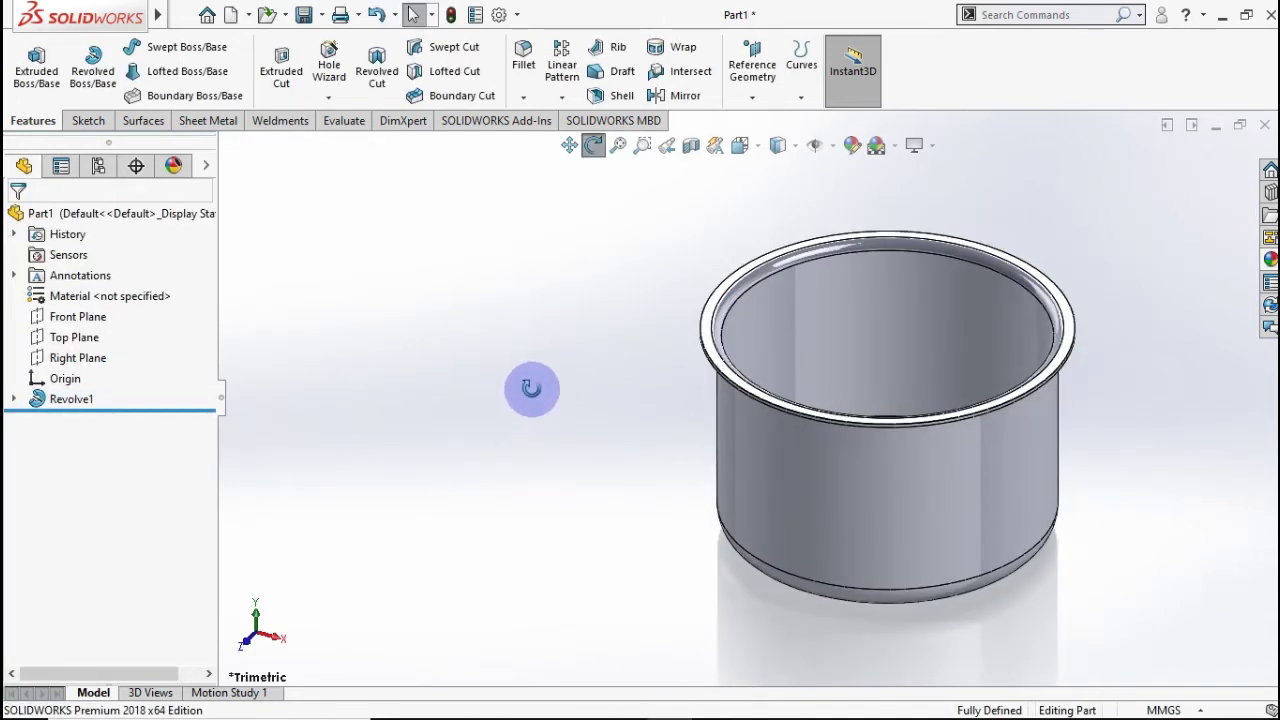
pyautogui.moveTo(593, 257)
pyautogui.mouseDown()
pyautogui.moveTo(694, 297)
pyautogui.moveTo(846, 297)
pyautogui.moveTo(980, 346)
pyautogui.moveTo(1010, 412)
pyautogui.moveTo(886, 337)
pyautogui.moveTo(686, 357)
pyautogui.moveTo(600, 434)
pyautogui.mouseUp()
pyautogui.press('Escape')
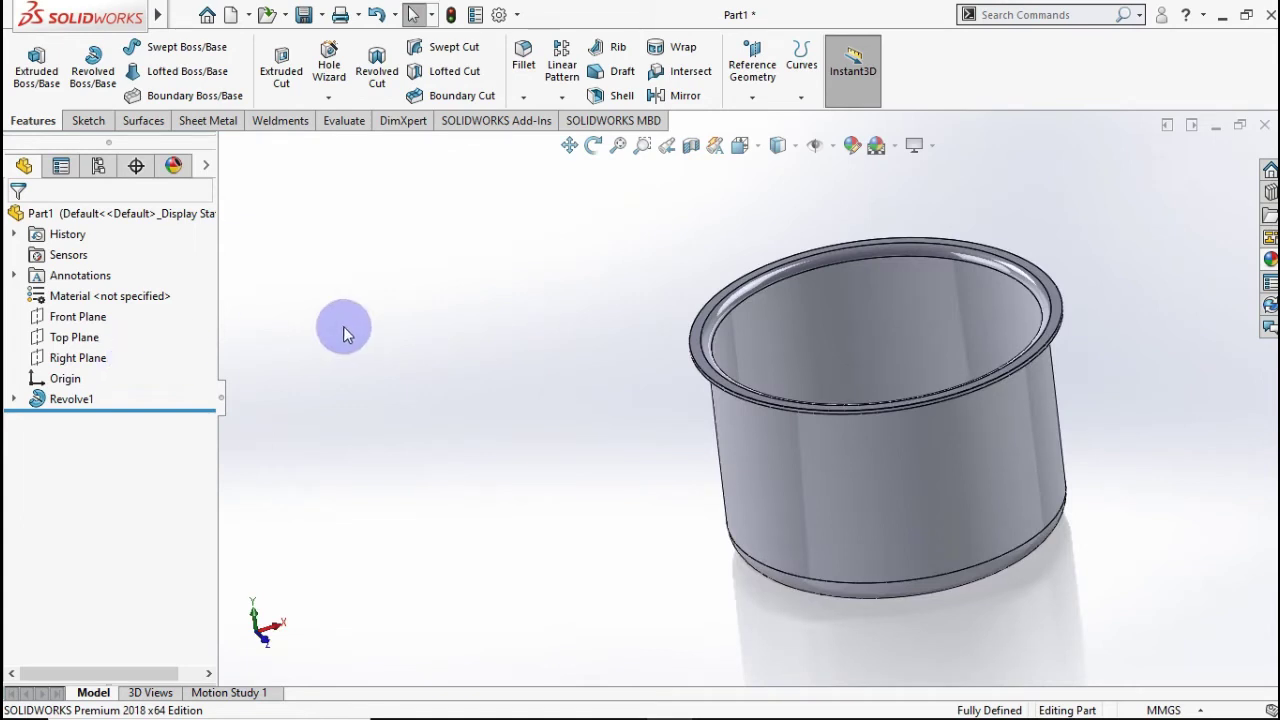
pyautogui.hotkey('ctrl', '7')
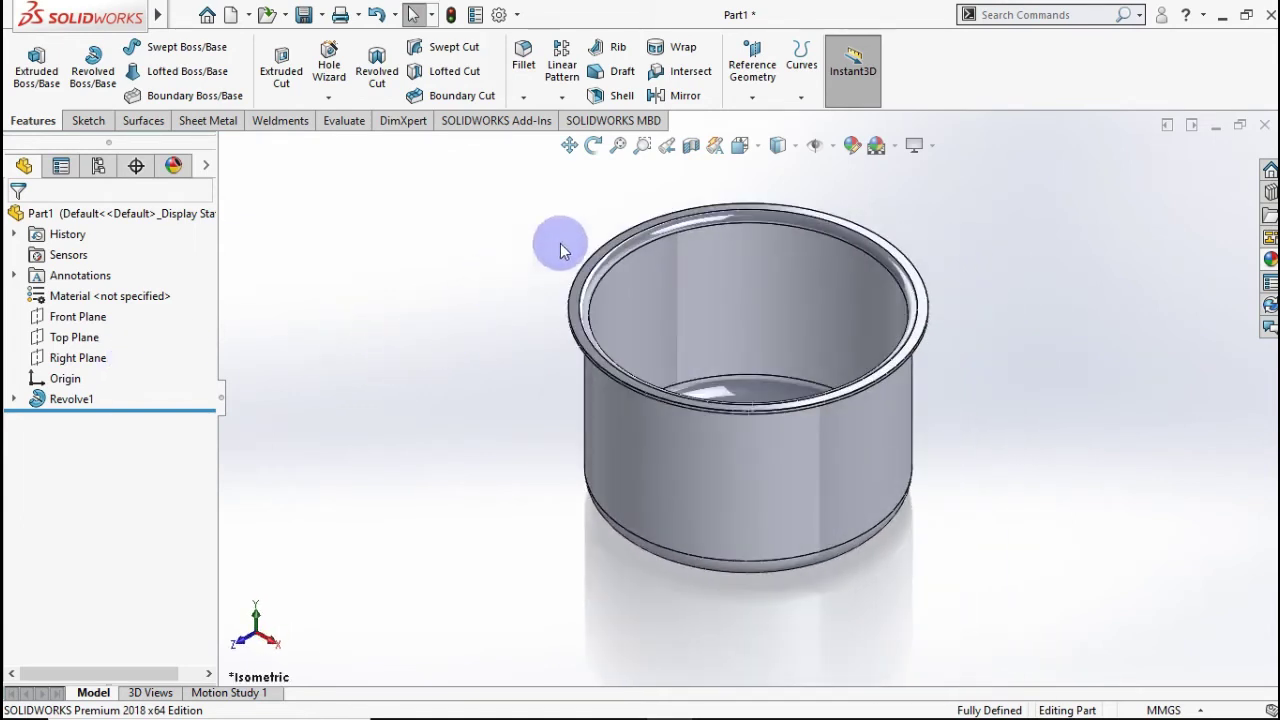
# Create Plane1 offset 4.50 mm from the top rim face, flipped to sit below it.
pyautogui.click(757, 100)
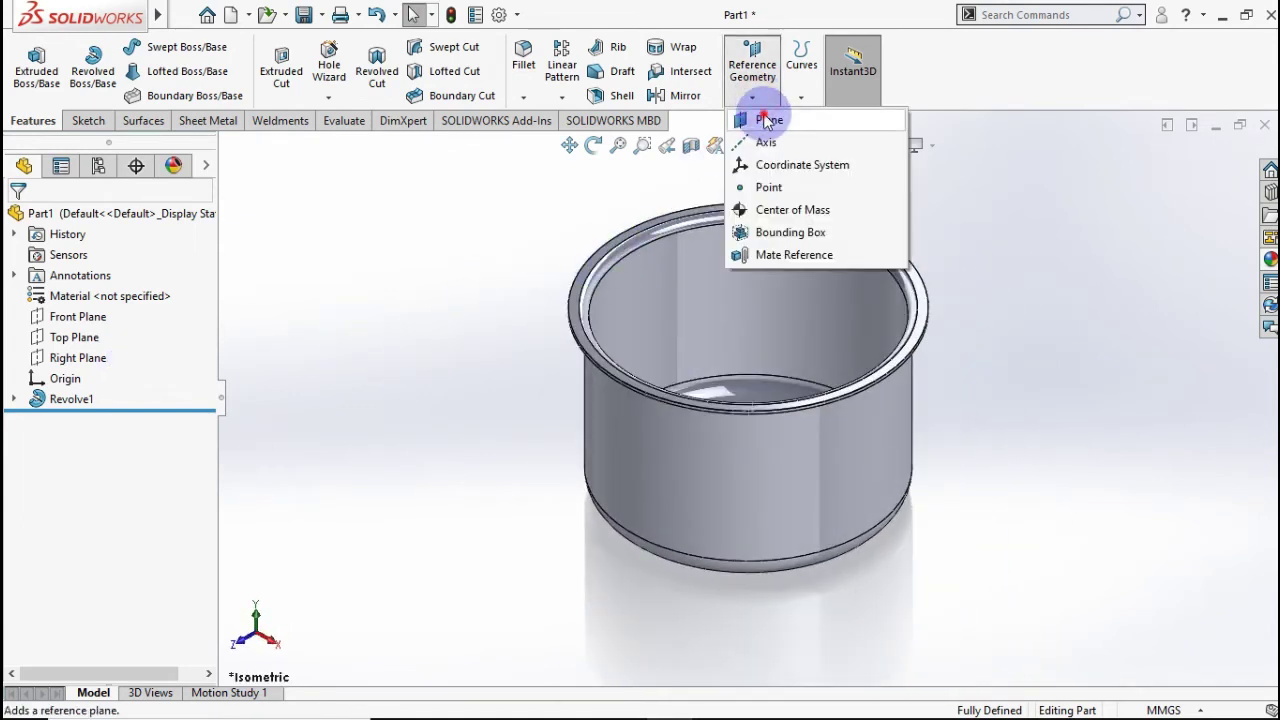
pyautogui.scroll(-2, 950, 309)
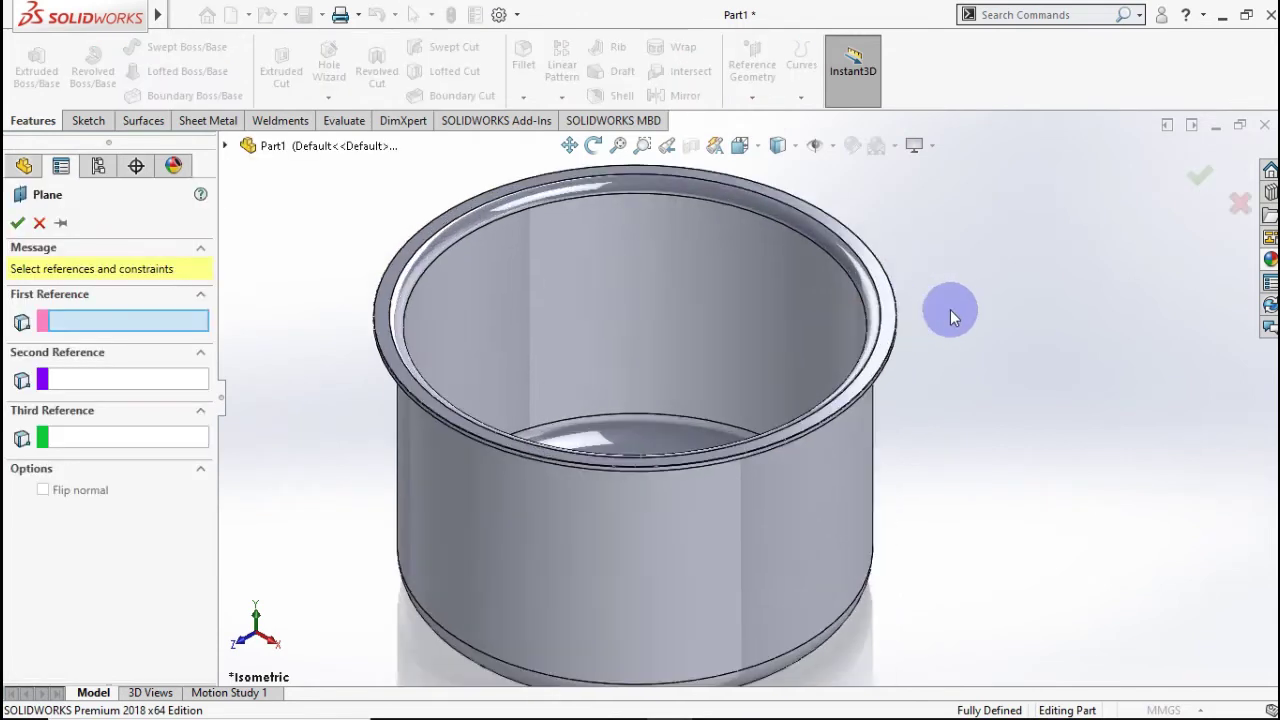
pyautogui.click(888, 322)
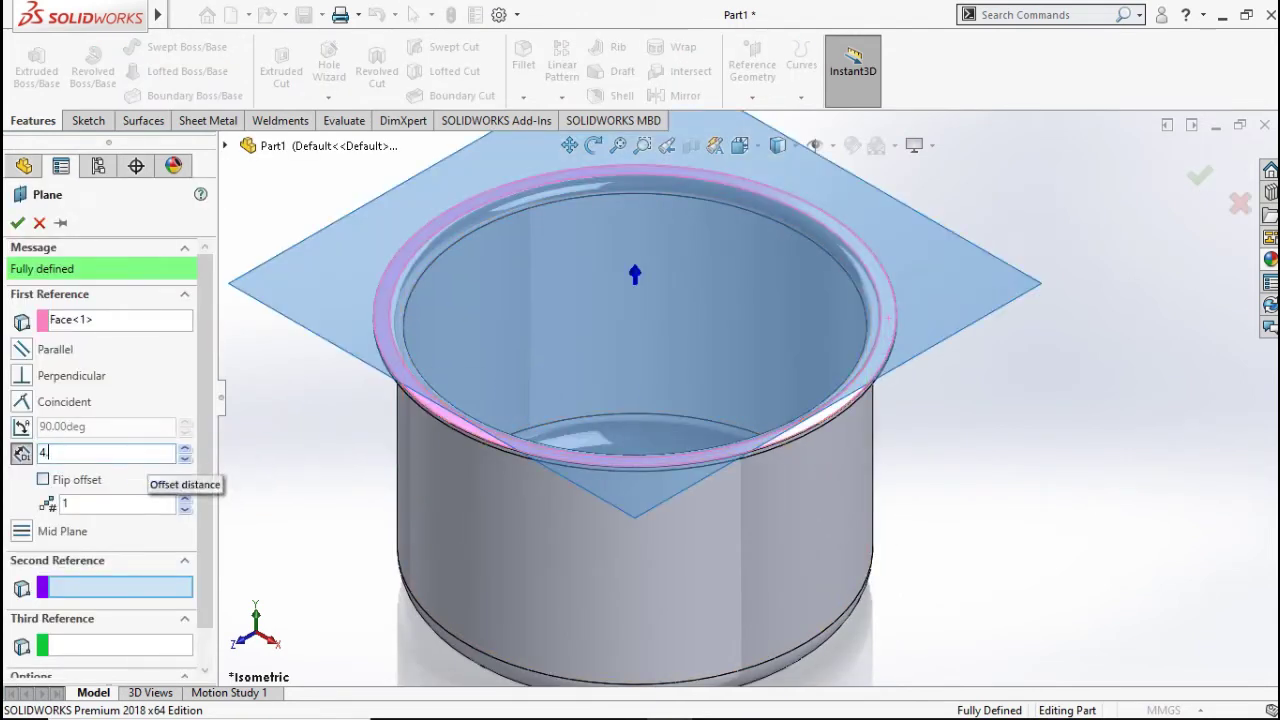
pyautogui.moveTo(286, 429); pyautogui.dragTo(310, 376, button='middle')
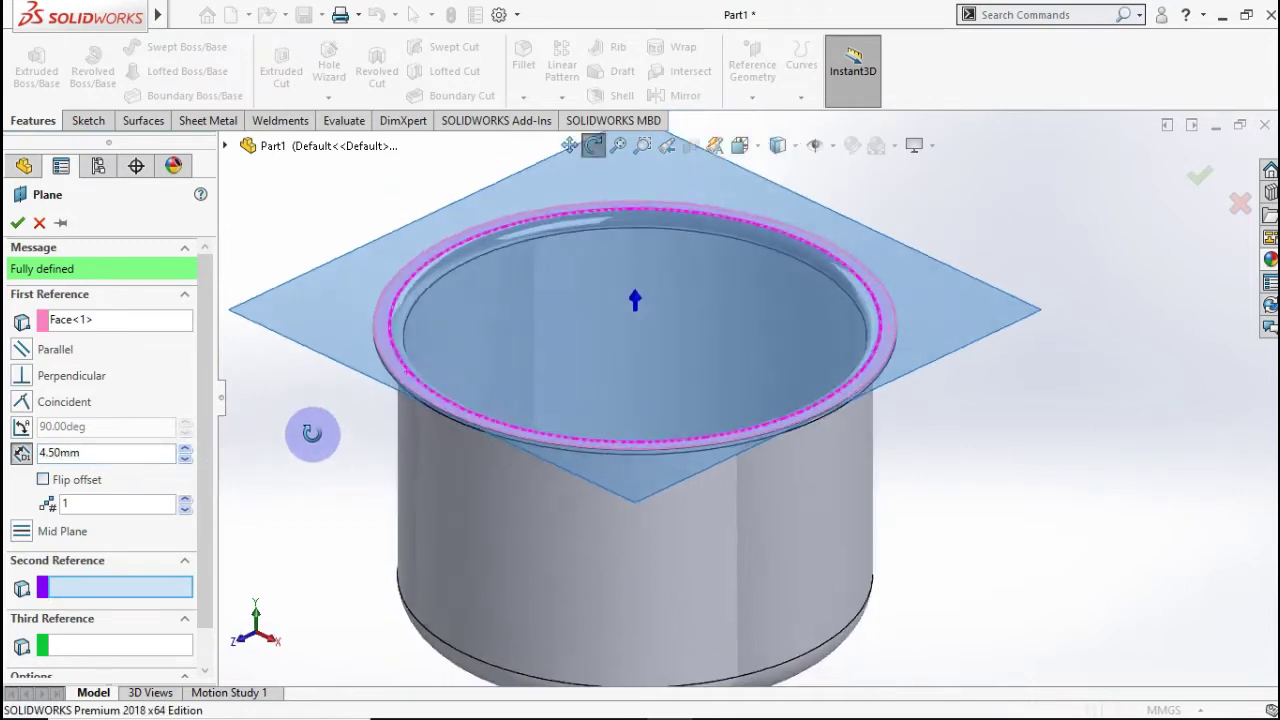
pyautogui.click(132, 452)
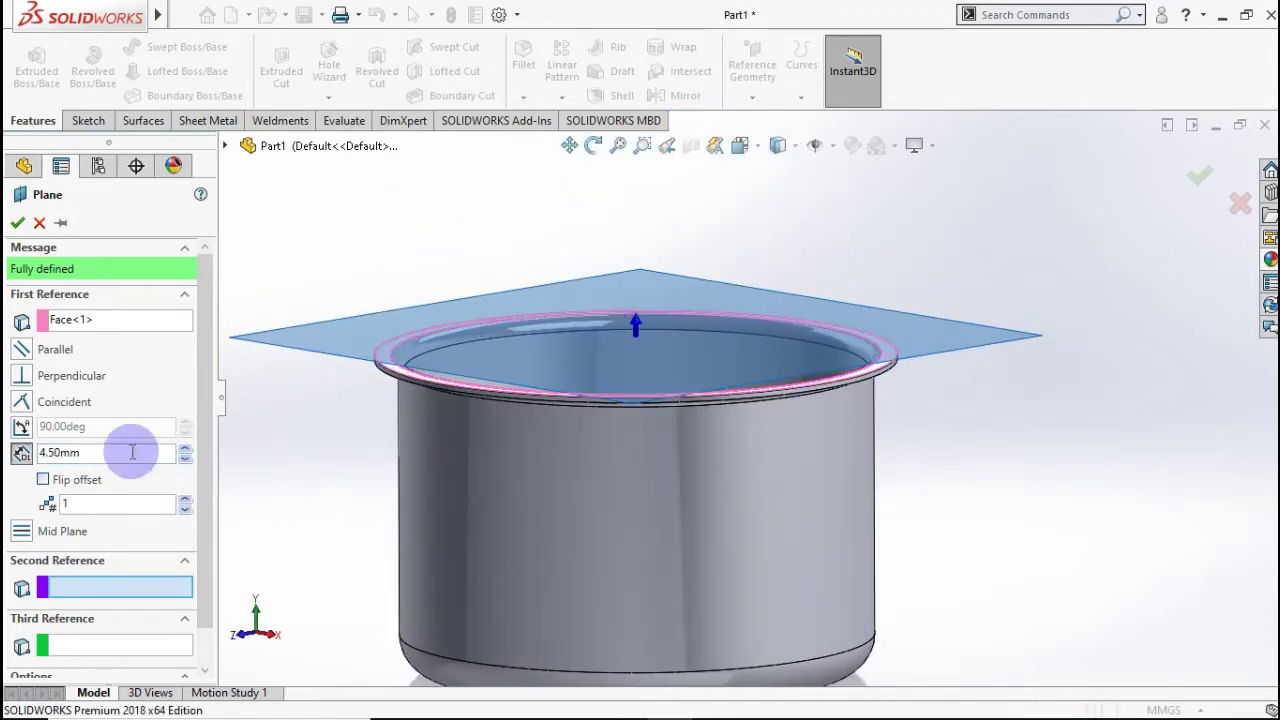
pyautogui.click(66, 488)
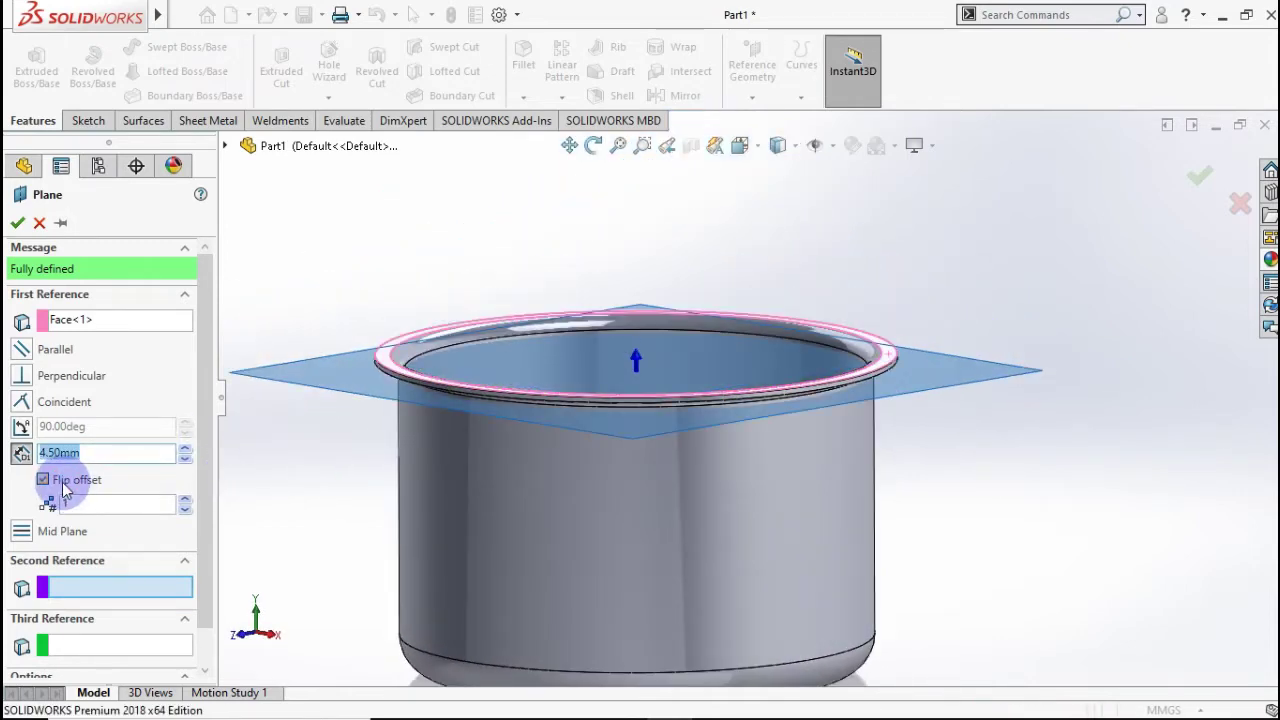
pyautogui.click(19, 223)
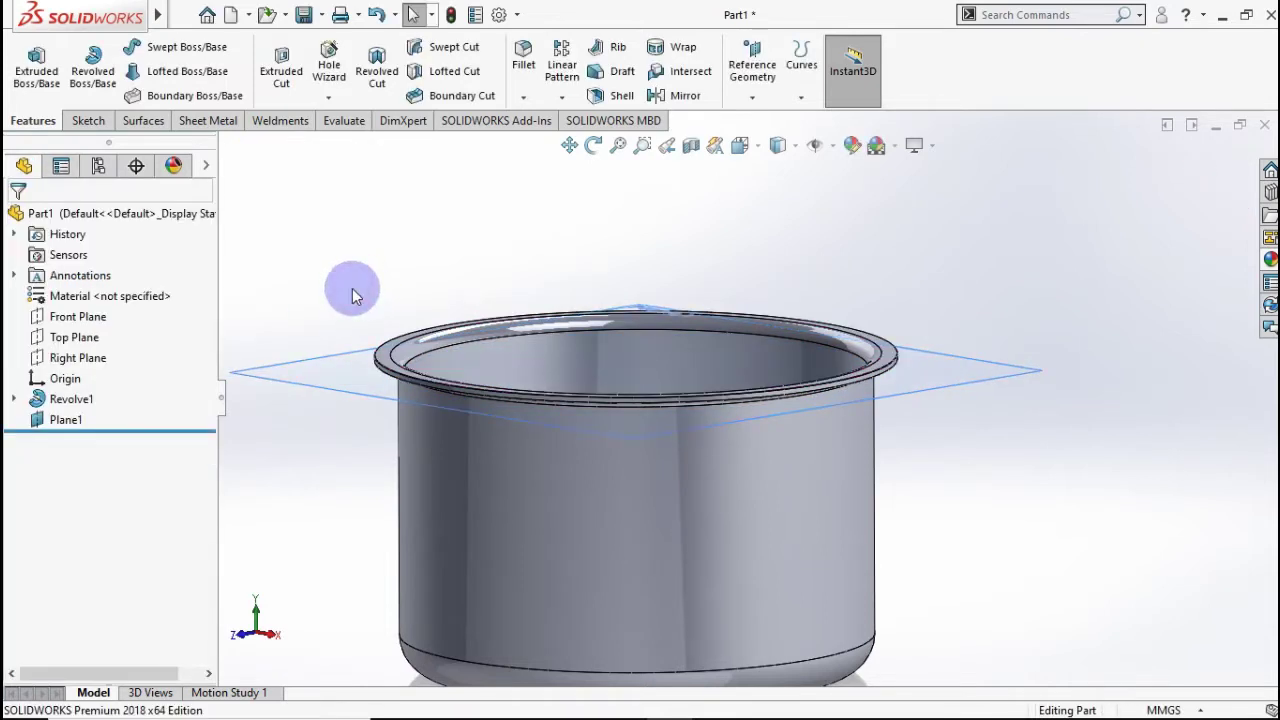
# Start a sketch on Plane1 and draw a circle centred on the origin.
pyautogui.rightClick(947, 378)
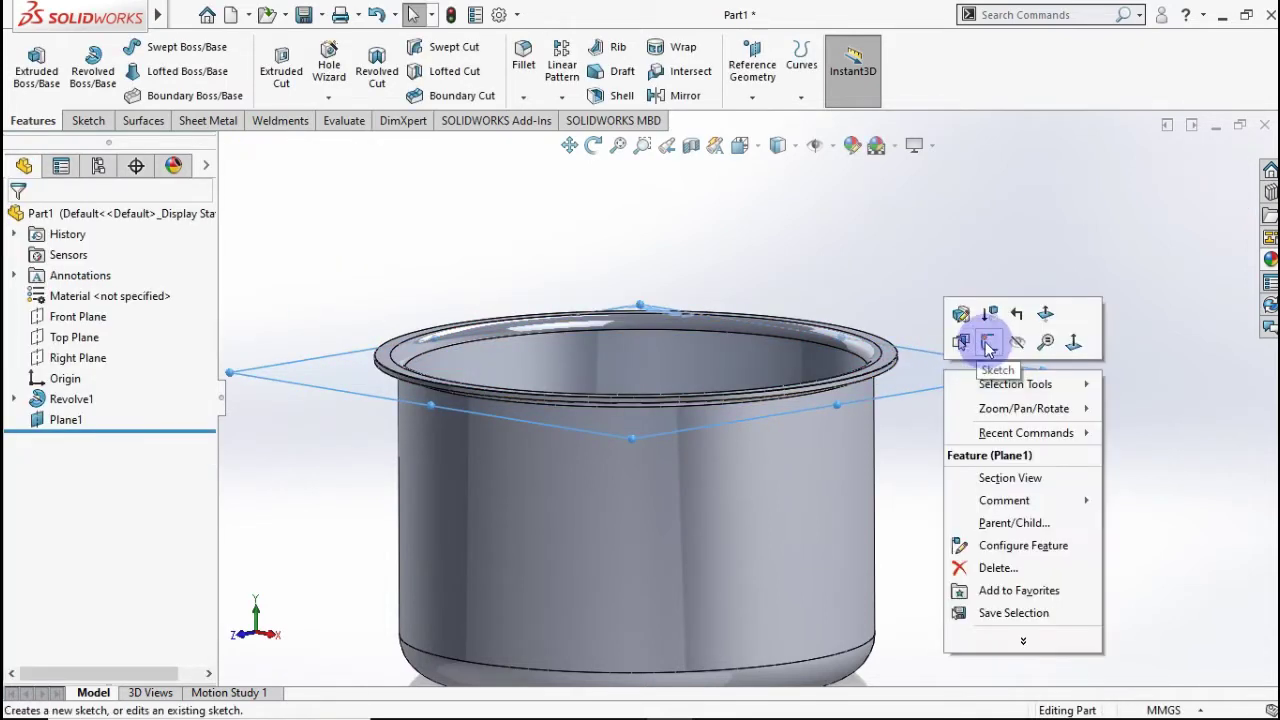
pyautogui.click(970, 336)
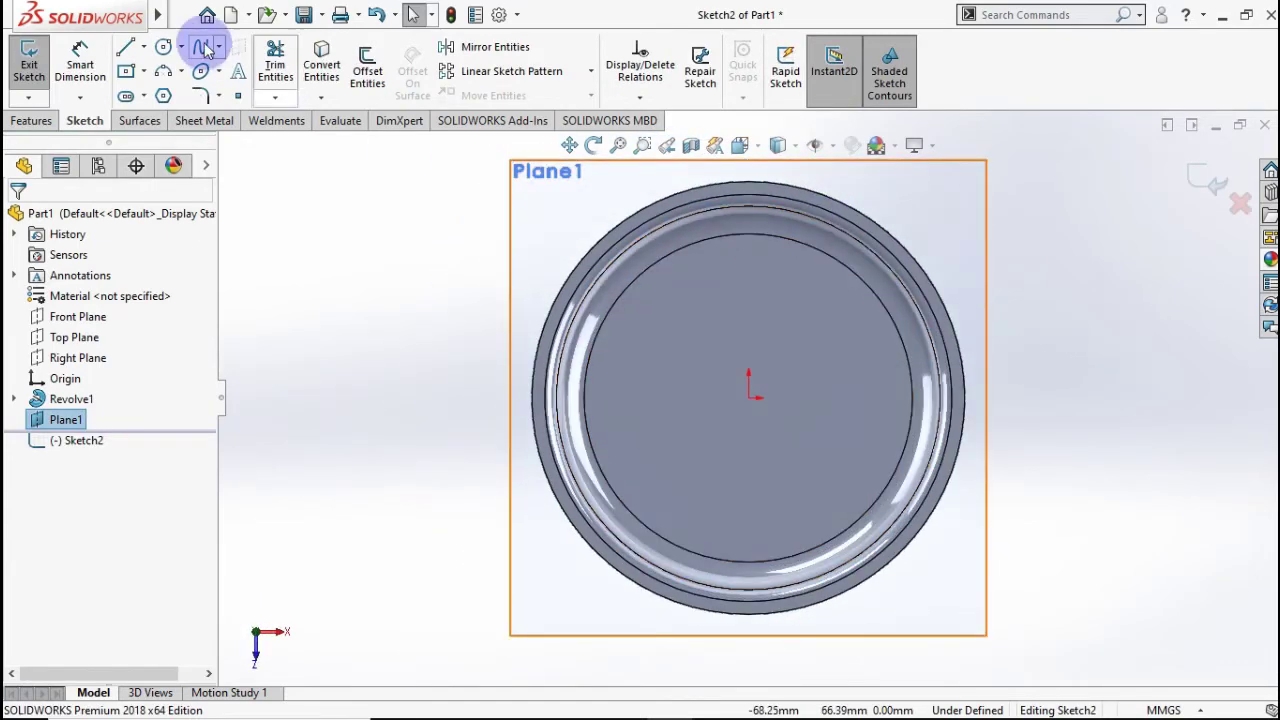
pyautogui.click(166, 48)
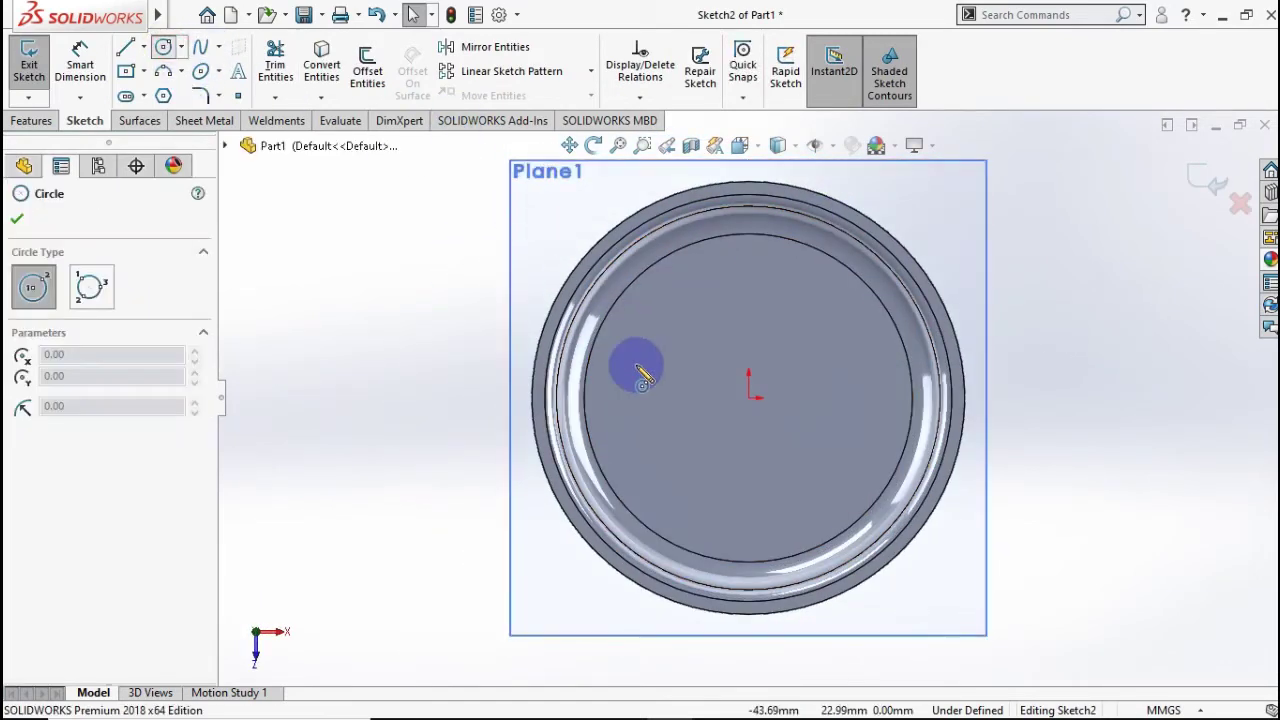
pyautogui.click(749, 397)
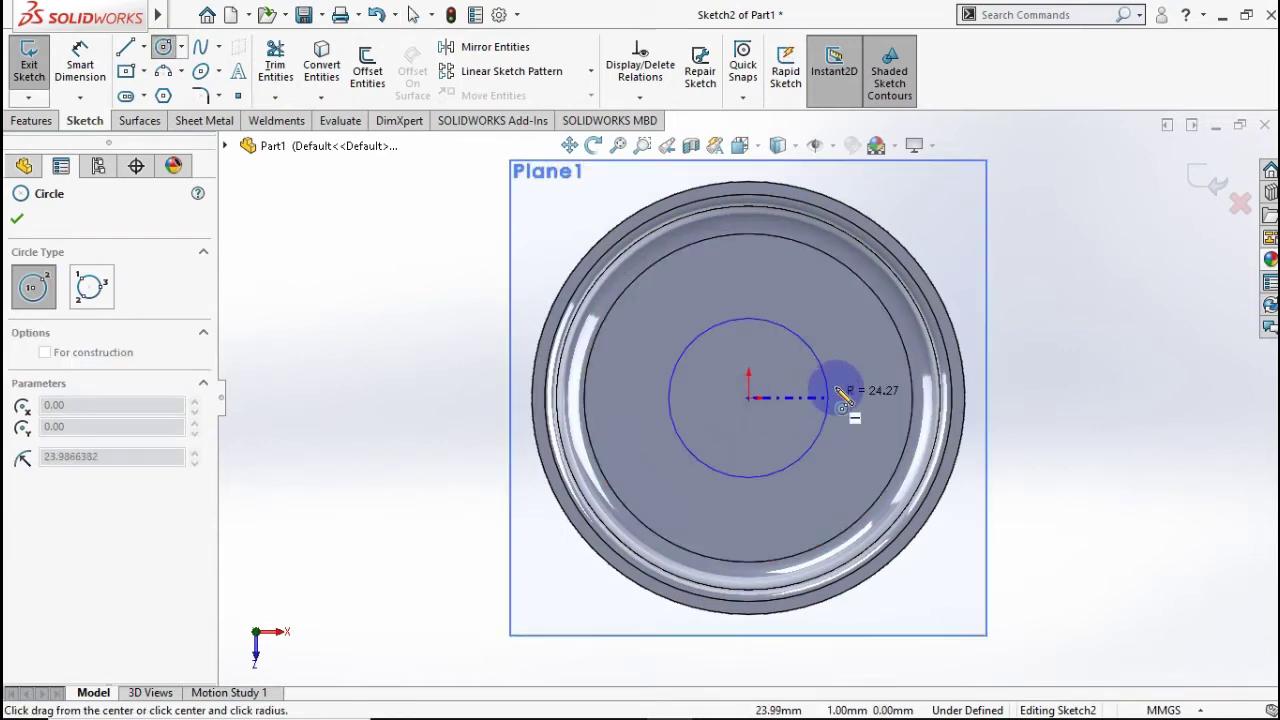
pyautogui.click(989, 329)
# Dimension the circle's diameter to 128 mm.
pyautogui.click(80, 62)
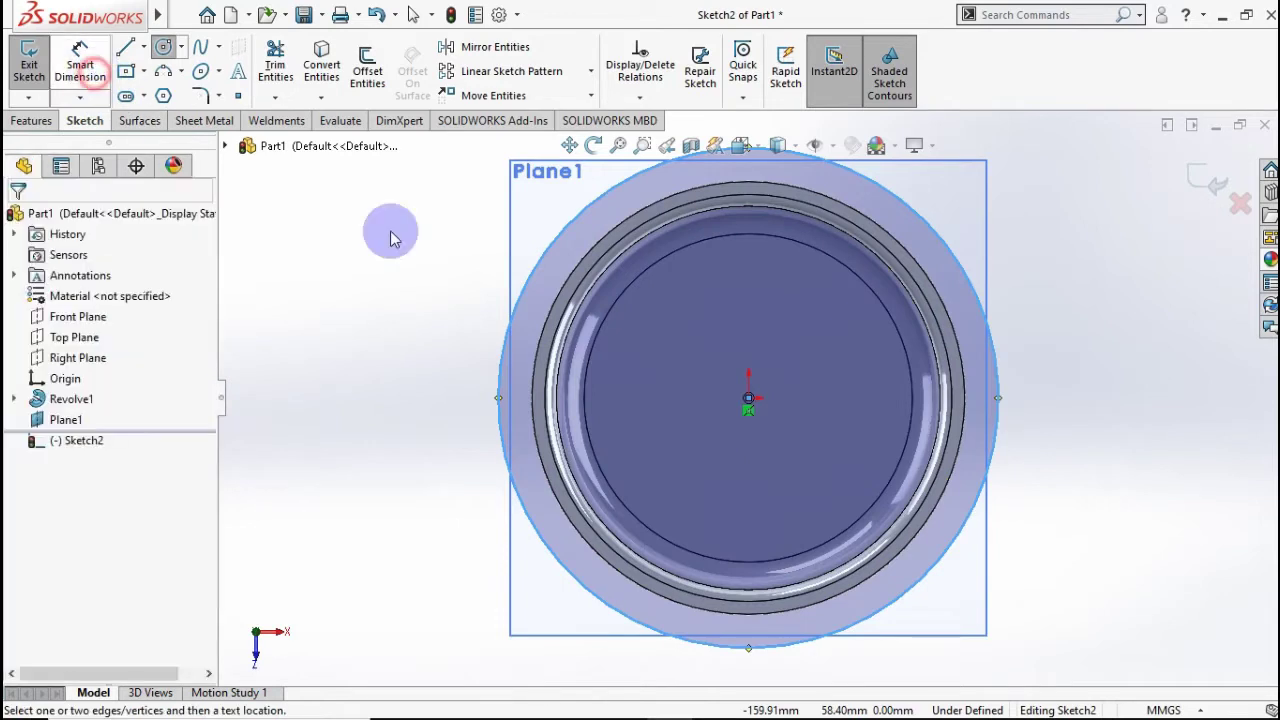
pyautogui.click(1001, 383)
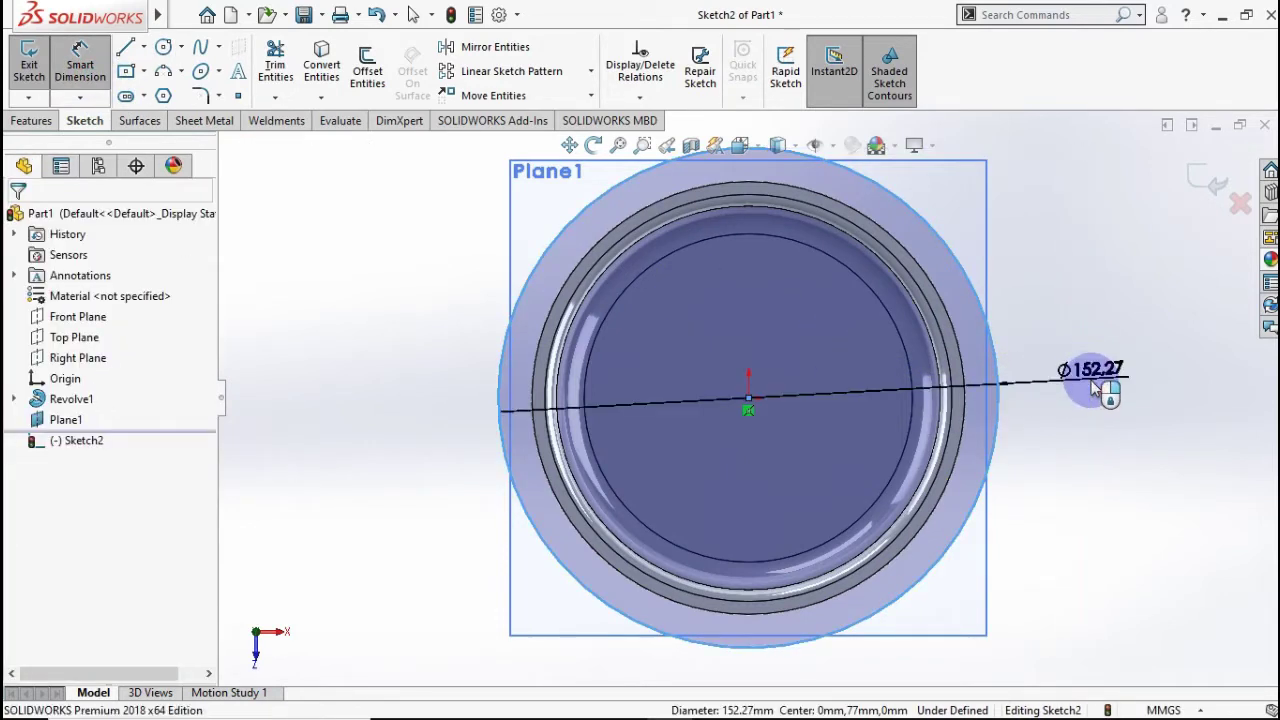
pyautogui.click(1093, 392)
pyautogui.write('128')
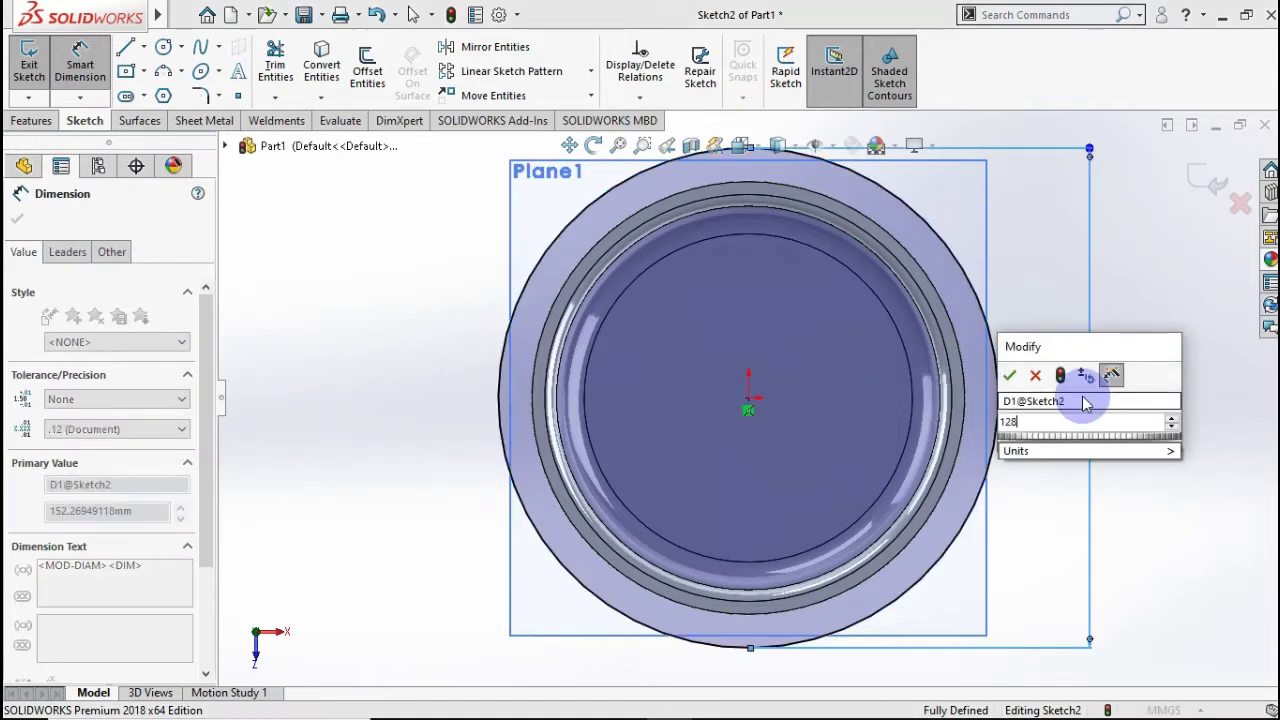
pyautogui.click(1010, 375)
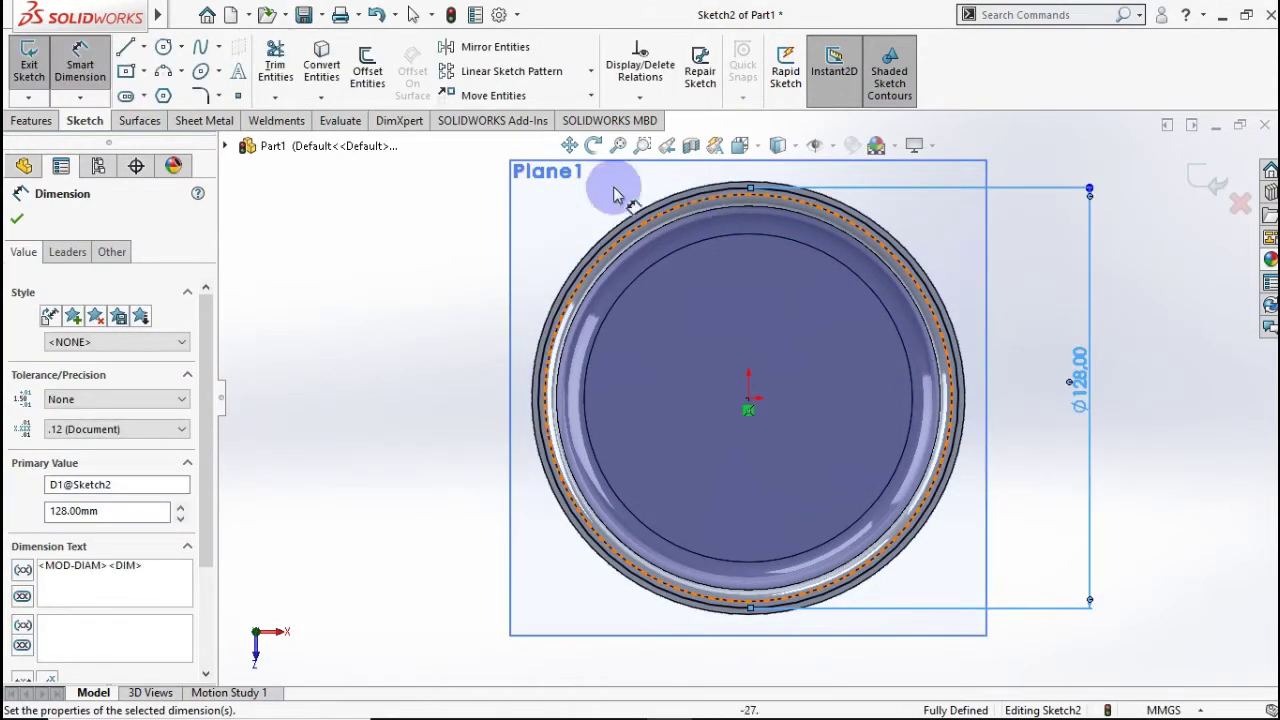
pyautogui.click(143, 47)
pyautogui.click(151, 80)
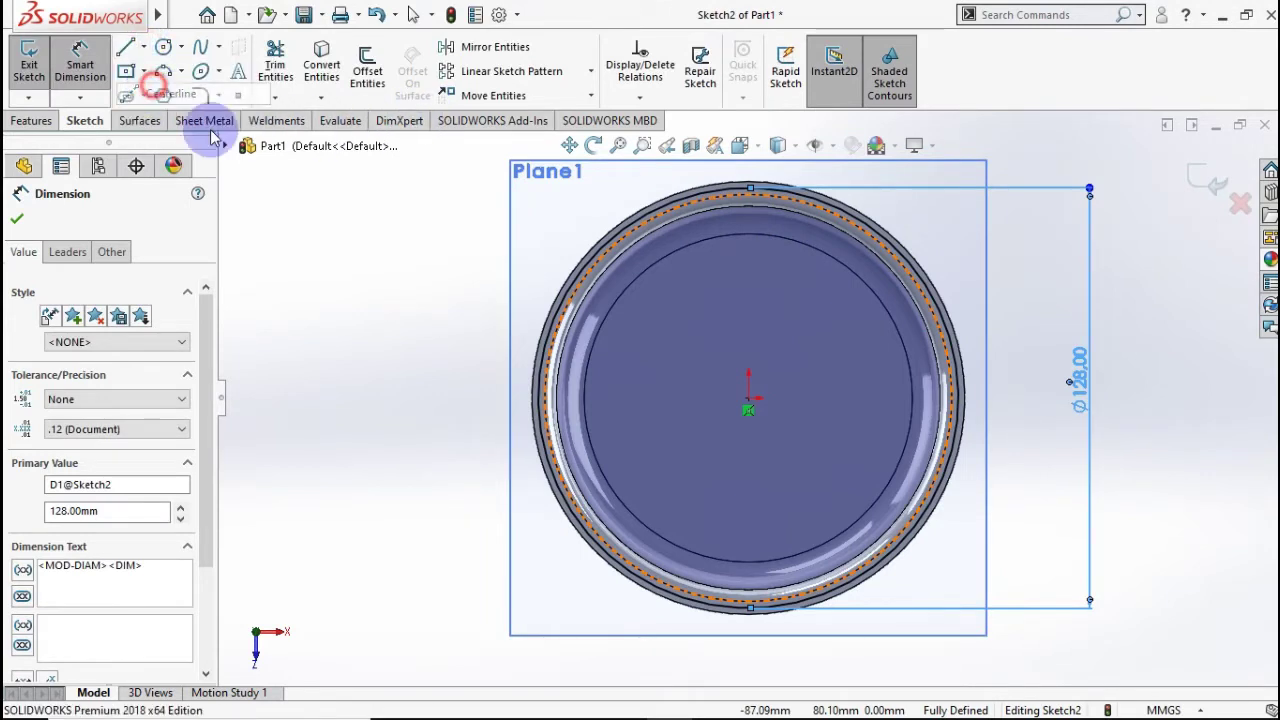
# Draw a vertical centreline upward from the sketch origin.
pyautogui.click(748, 403)
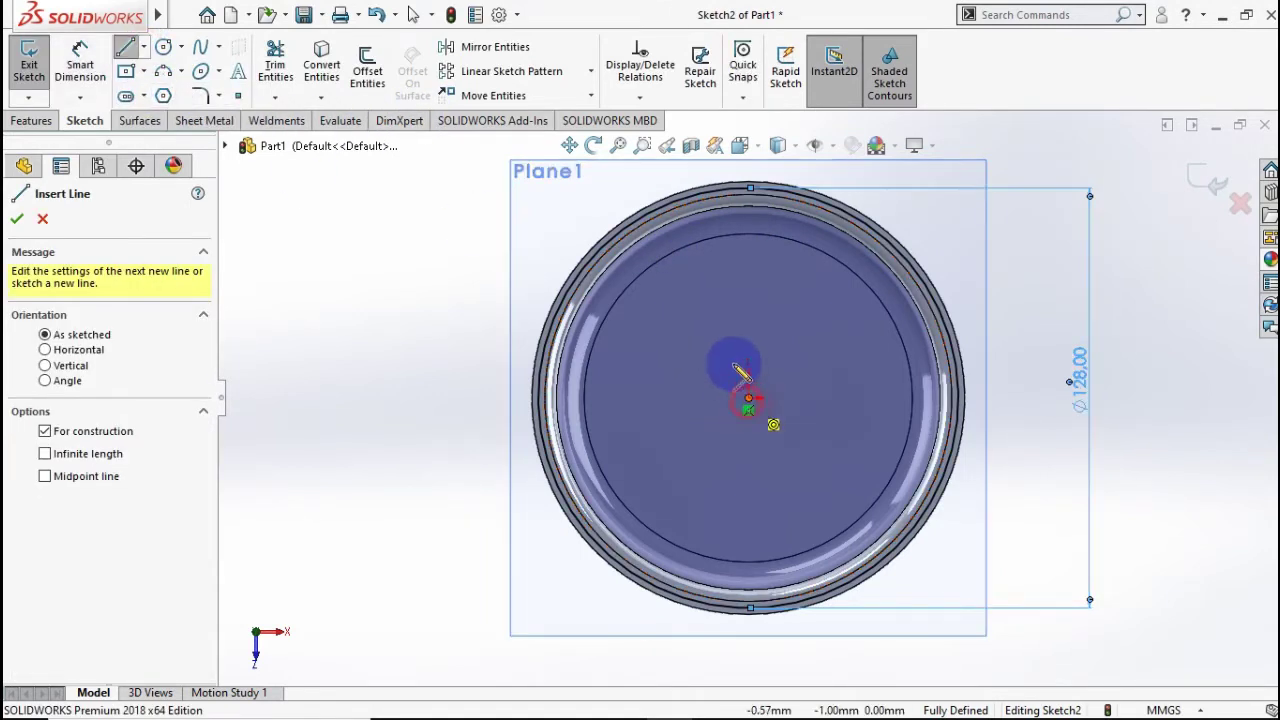
pyautogui.scroll(5, 757, 260)
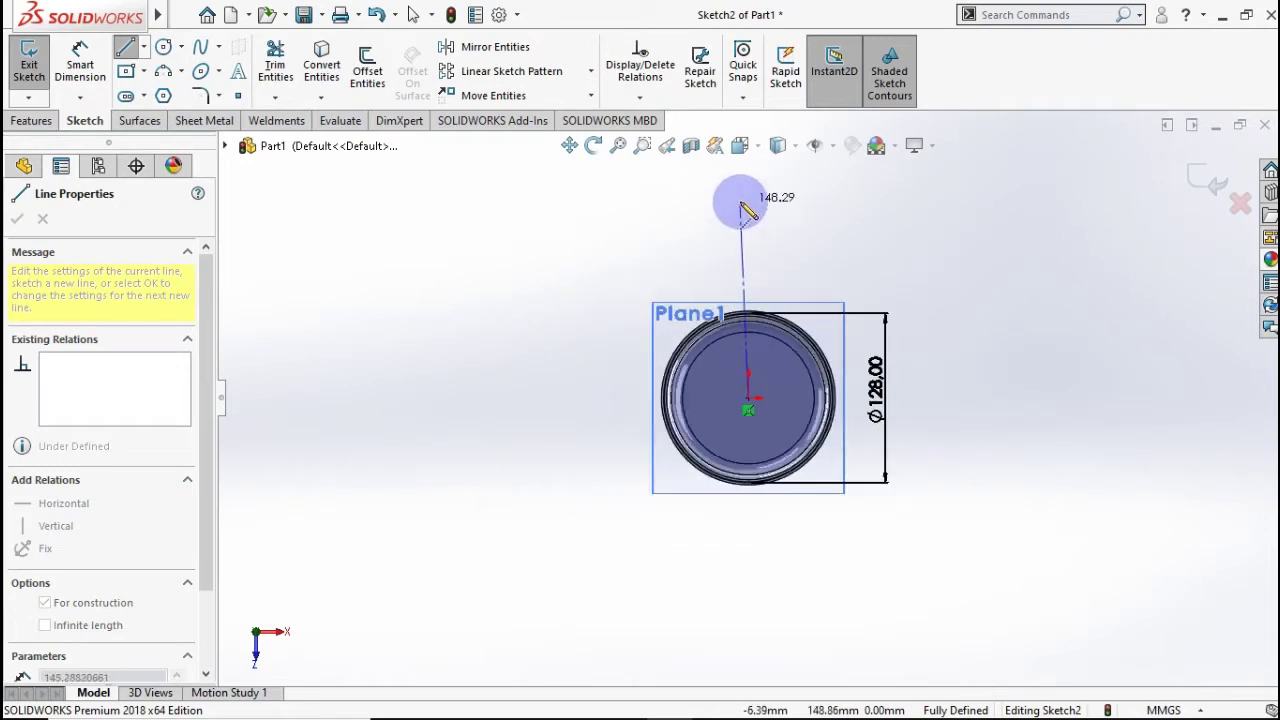
pyautogui.scroll(-3, 741, 206)
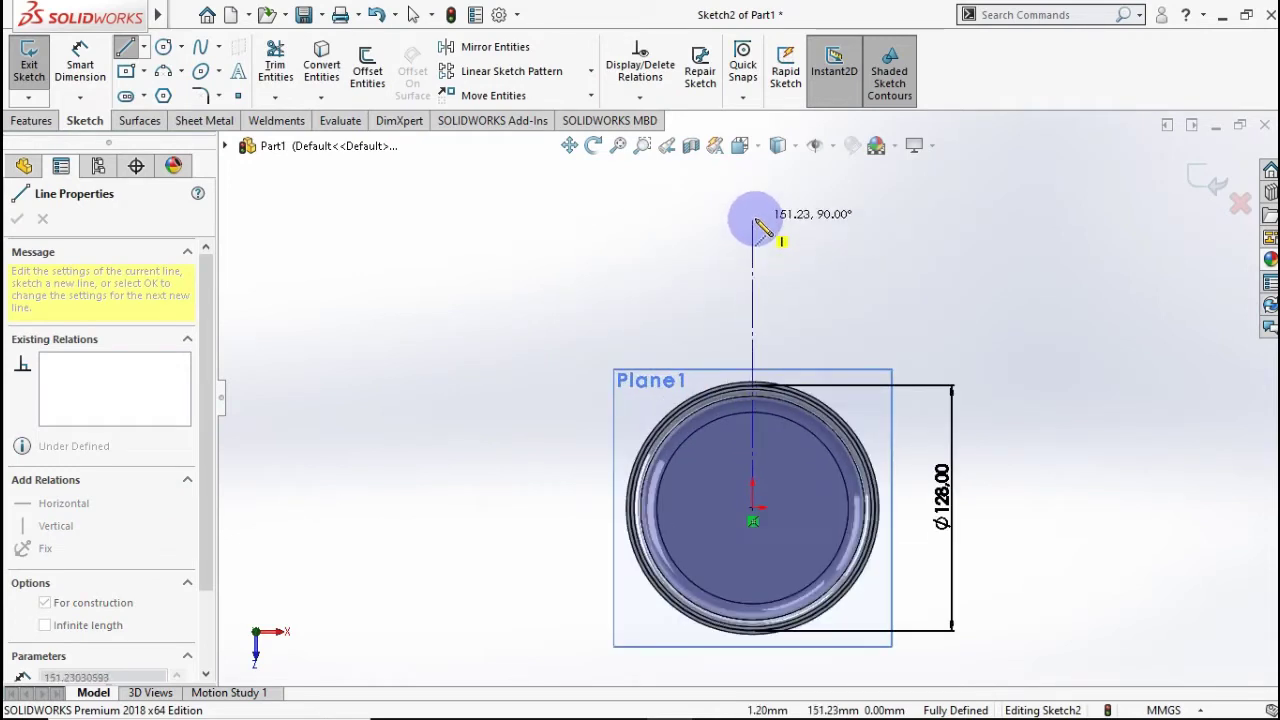
pyautogui.click(754, 219)
pyautogui.press('Escape')
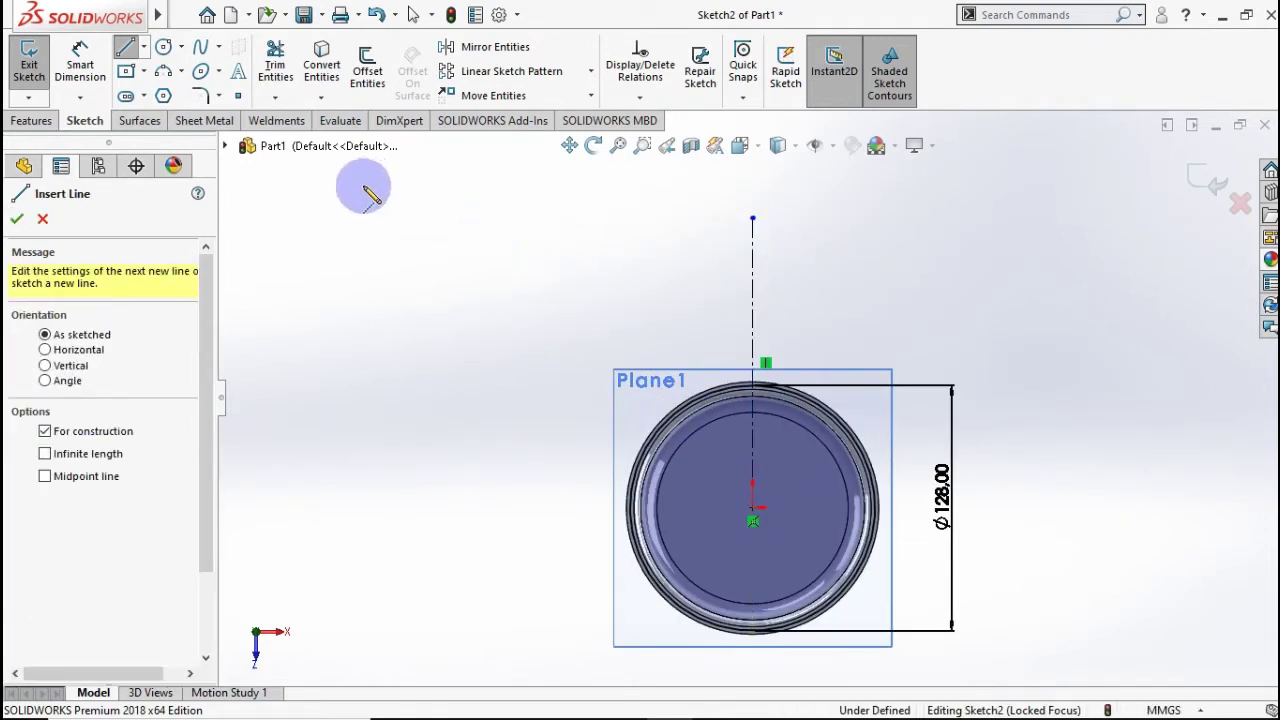
# Draw a line tangent to the circle that continues into a vertical segment above it.
pyautogui.click(143, 47)
pyautogui.click(180, 36)
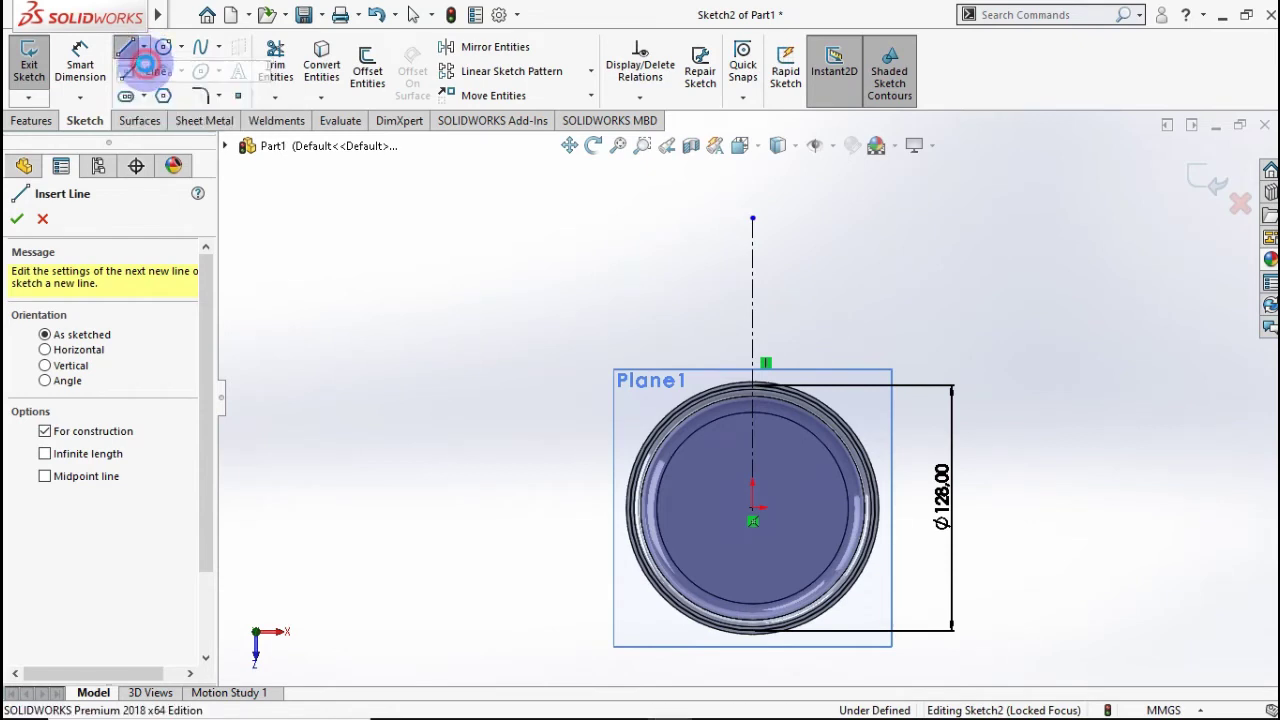
pyautogui.click(648, 470)
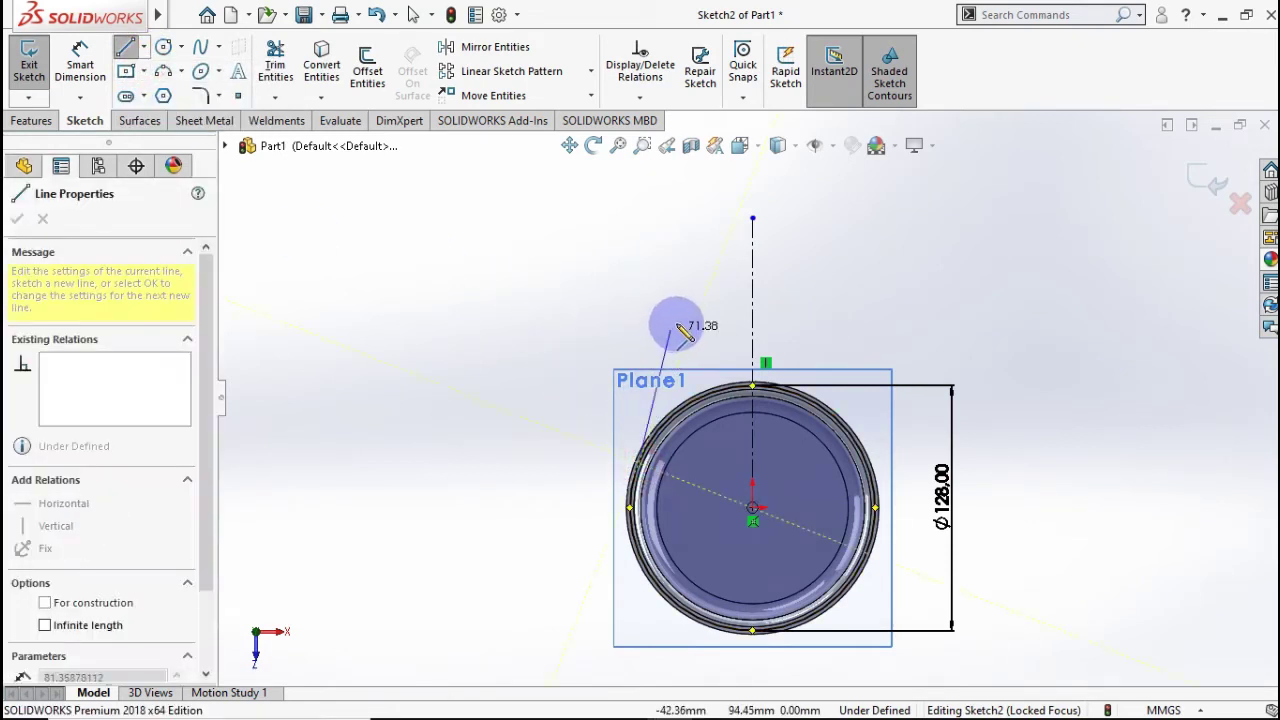
pyautogui.click(718, 328)
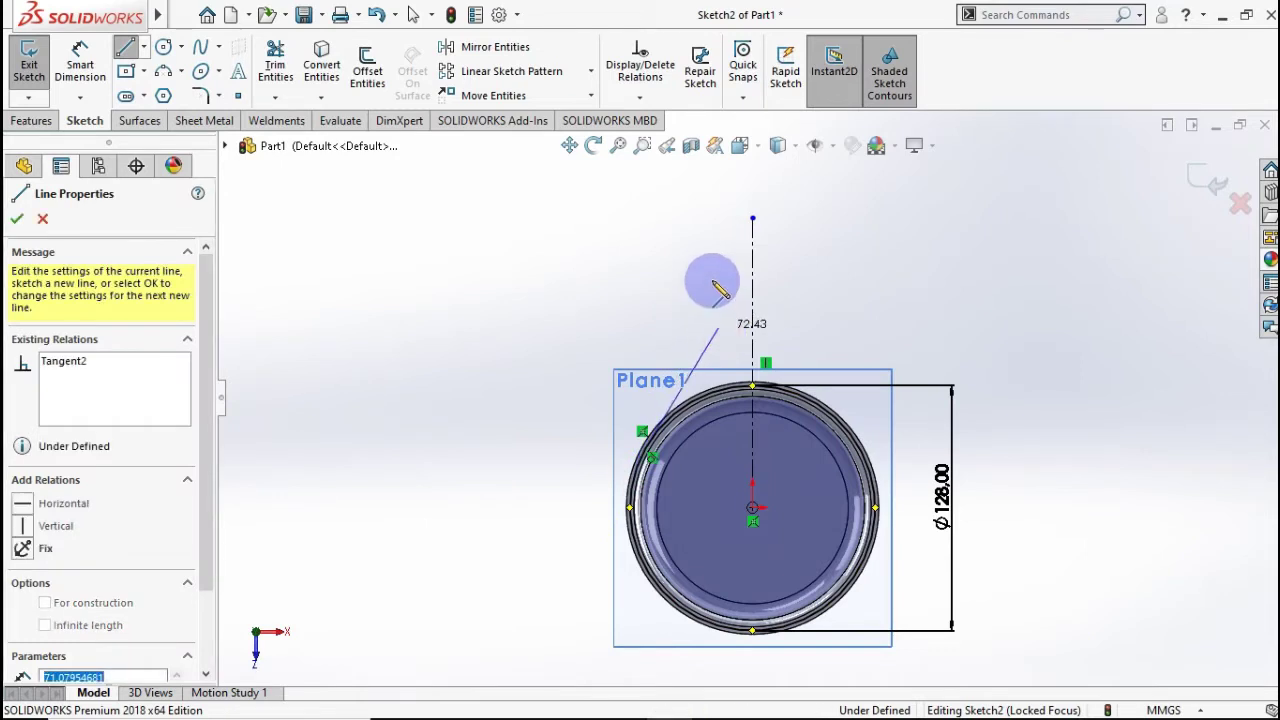
pyautogui.click(716, 236)
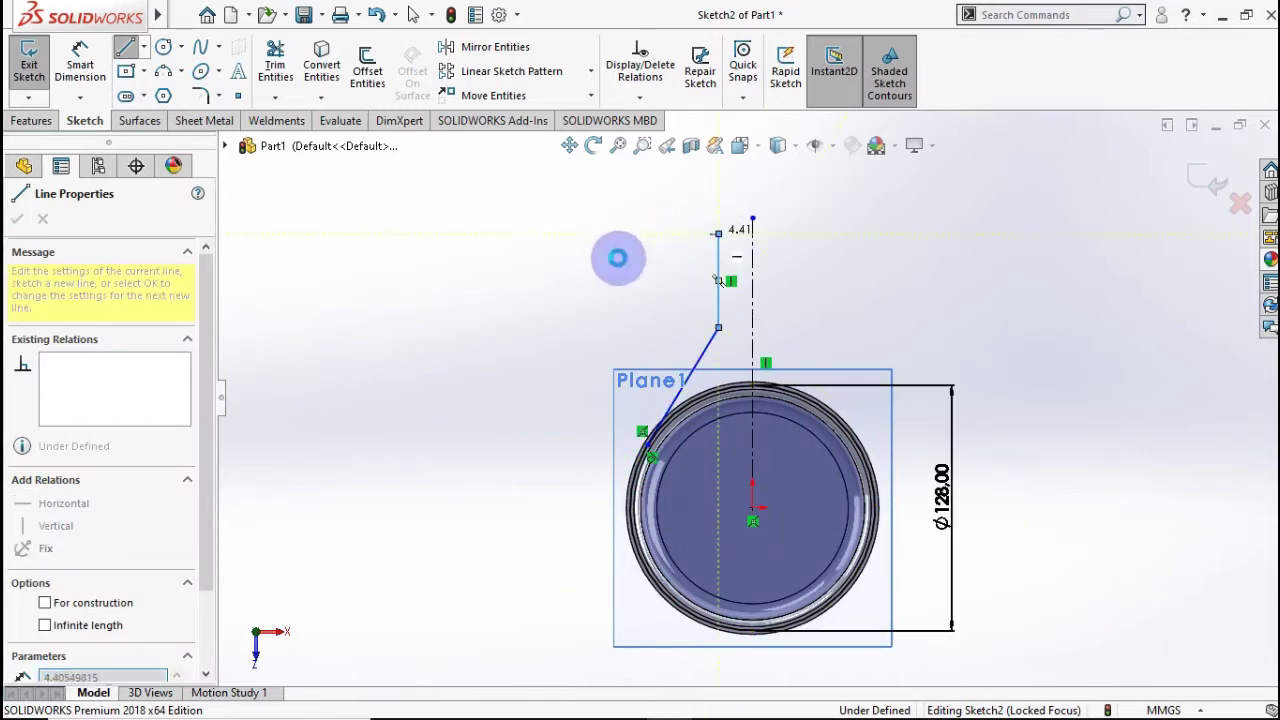
pyautogui.press('Escape')
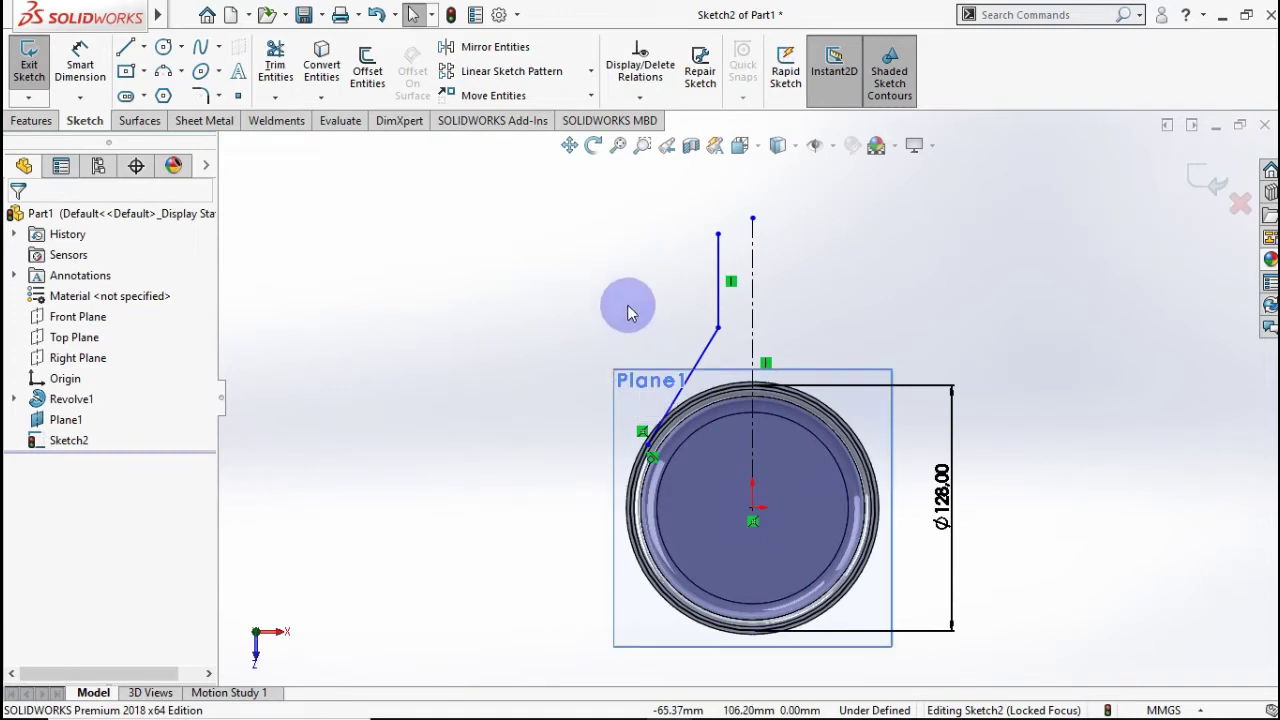
pyautogui.click(690, 403)
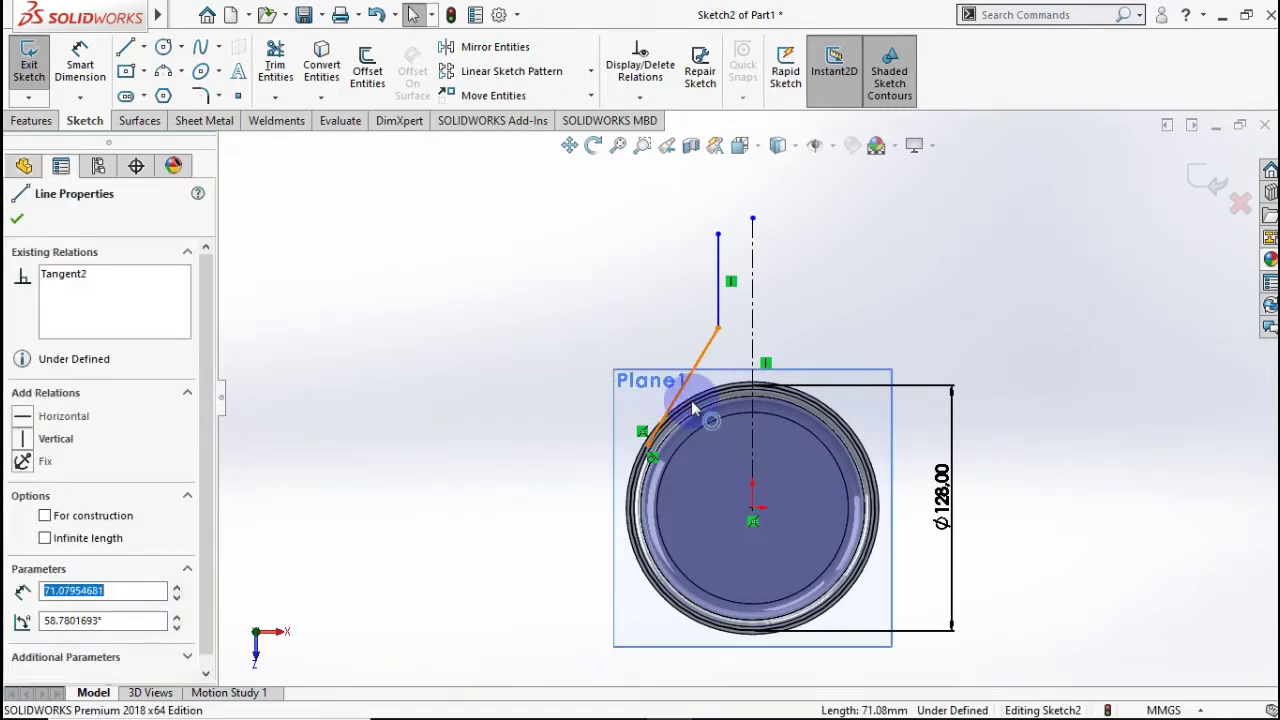
pyautogui.keyDown('ctrl'); pyautogui.click(663, 403); pyautogui.keyUp('ctrl')
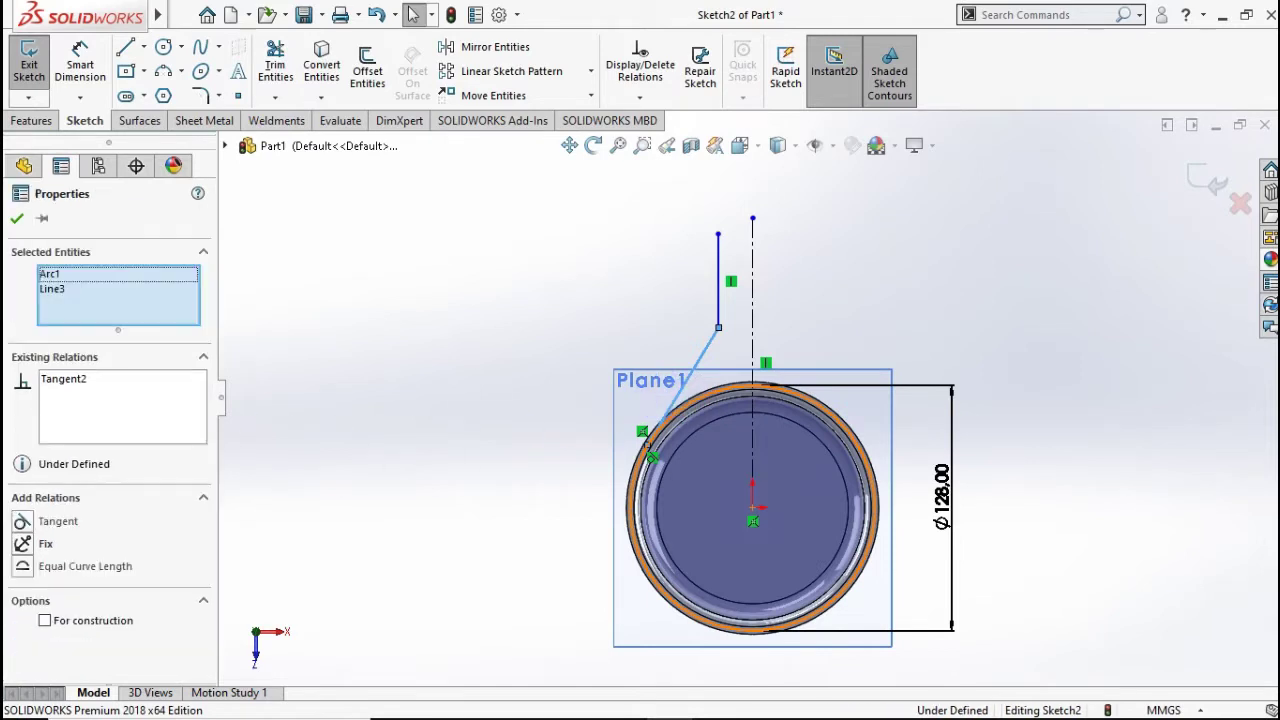
pyautogui.click(17, 218)
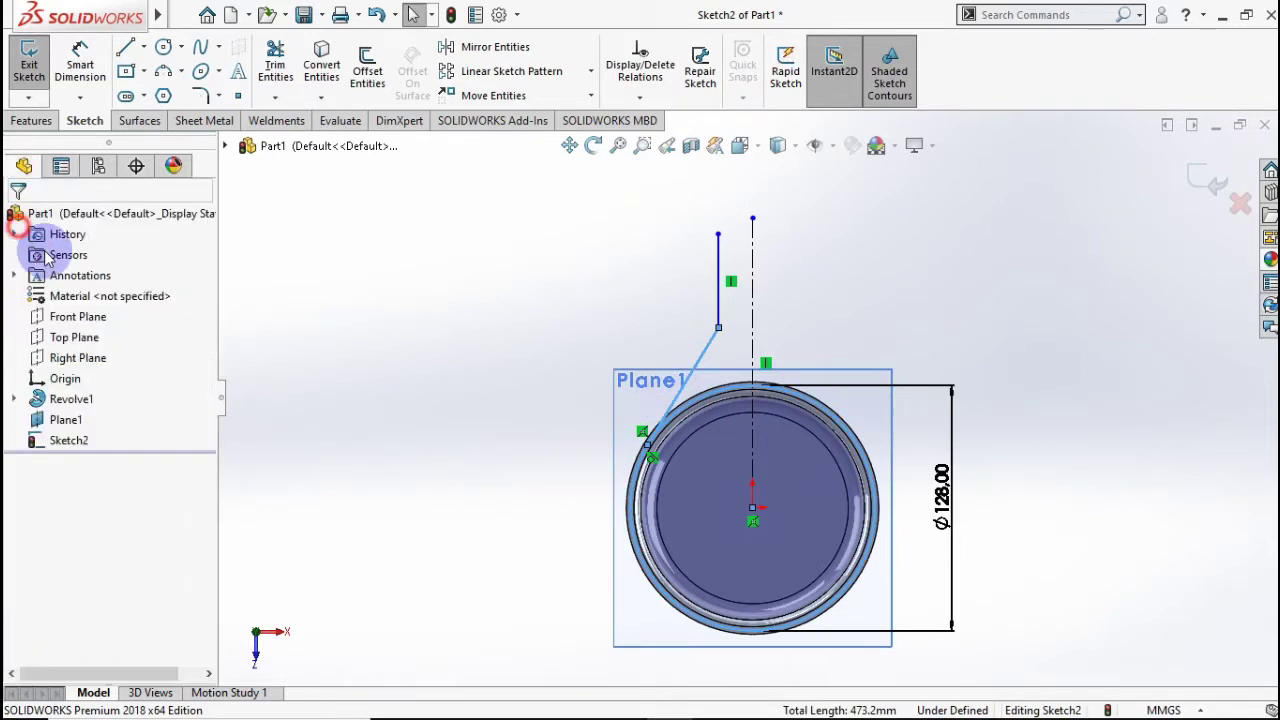
# Dimension the vertical rod segment to 120 mm long.
pyautogui.click(80, 62)
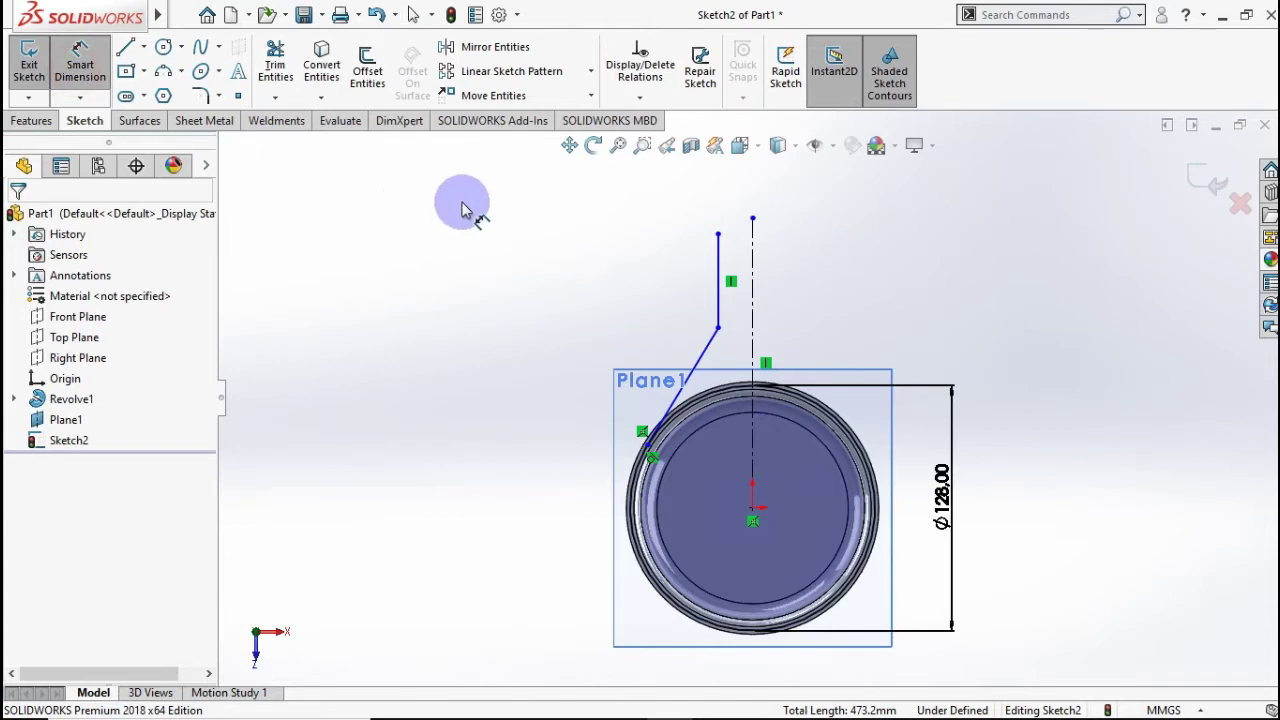
pyautogui.click(690, 280)
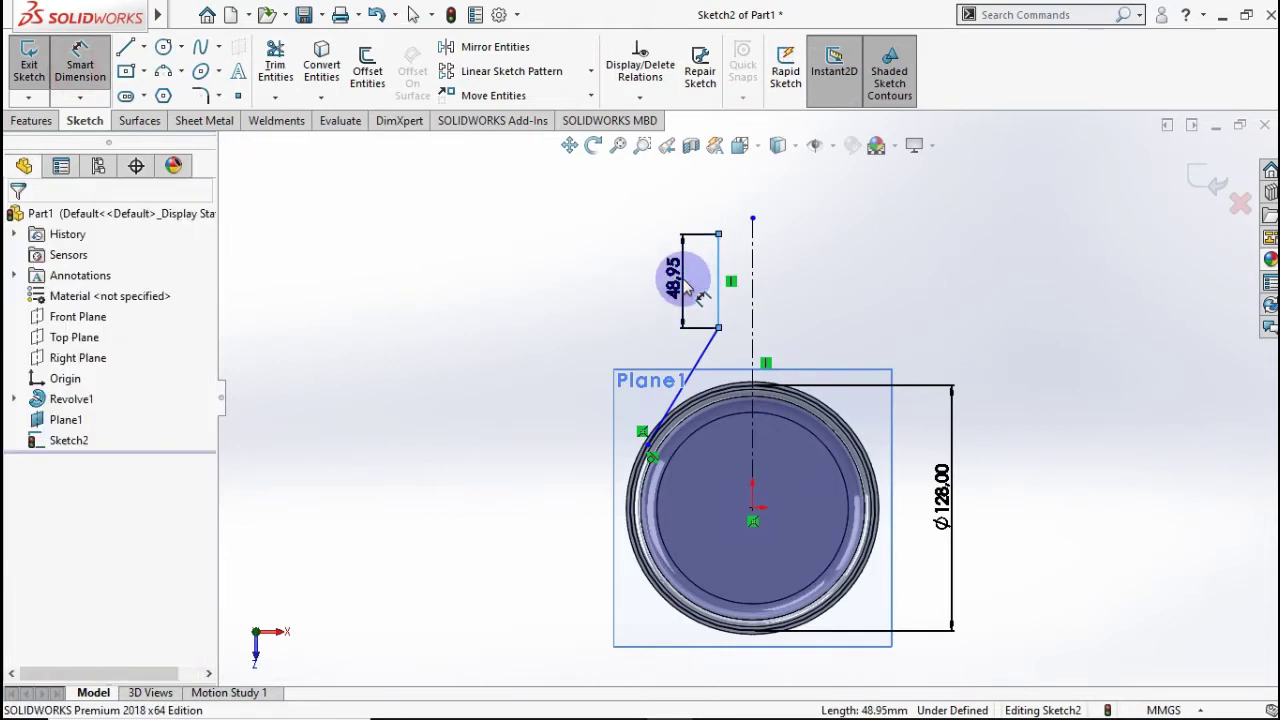
pyautogui.click(660, 305)
pyautogui.write('120')
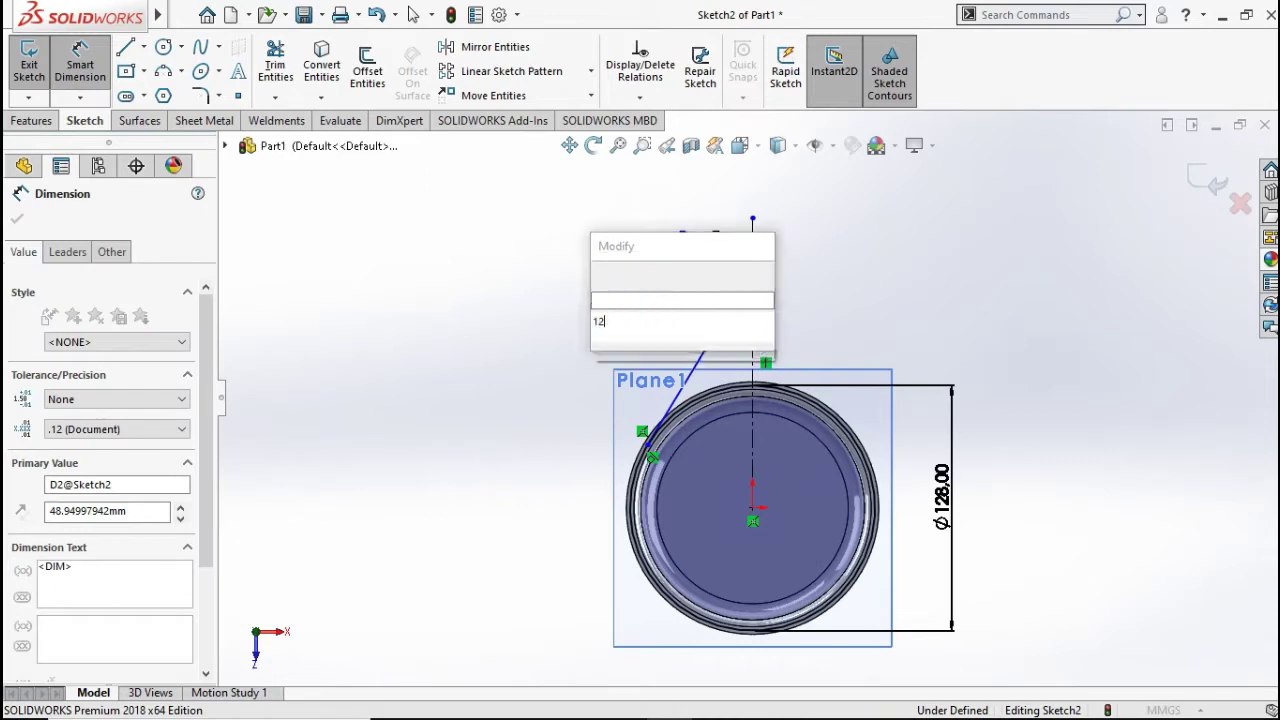
pyautogui.click(628, 274)
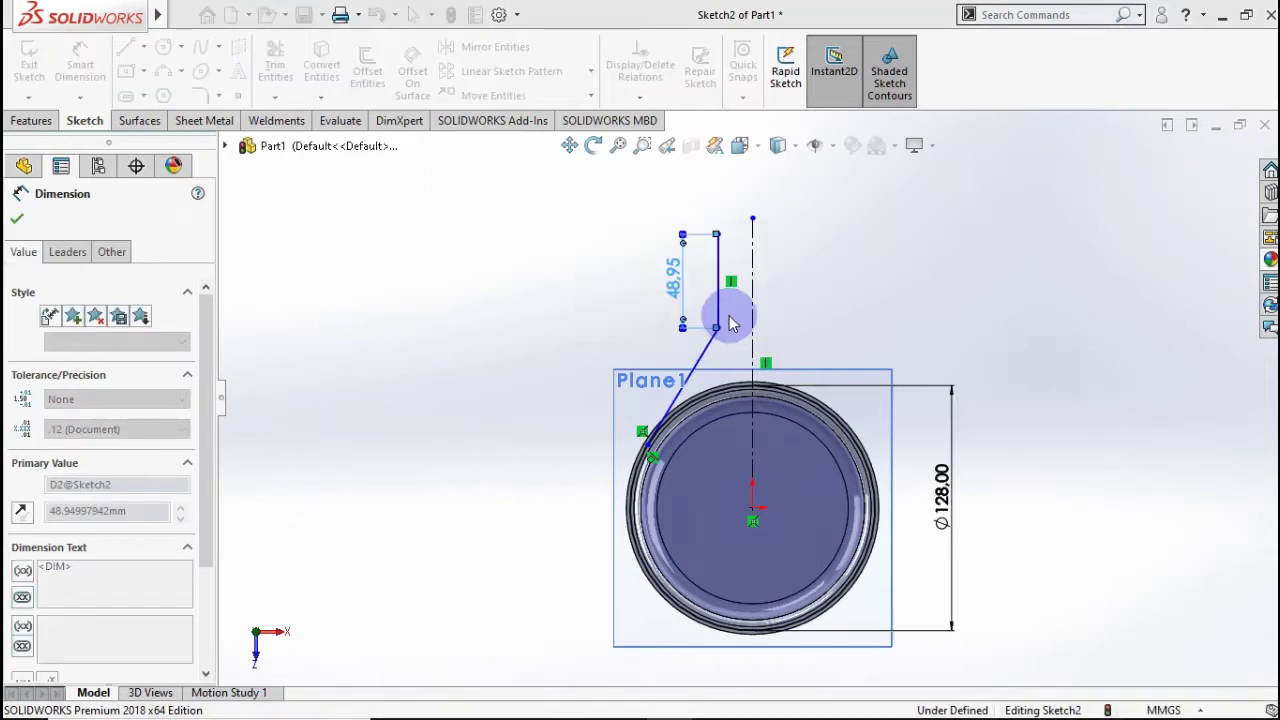
pyautogui.click(864, 296)
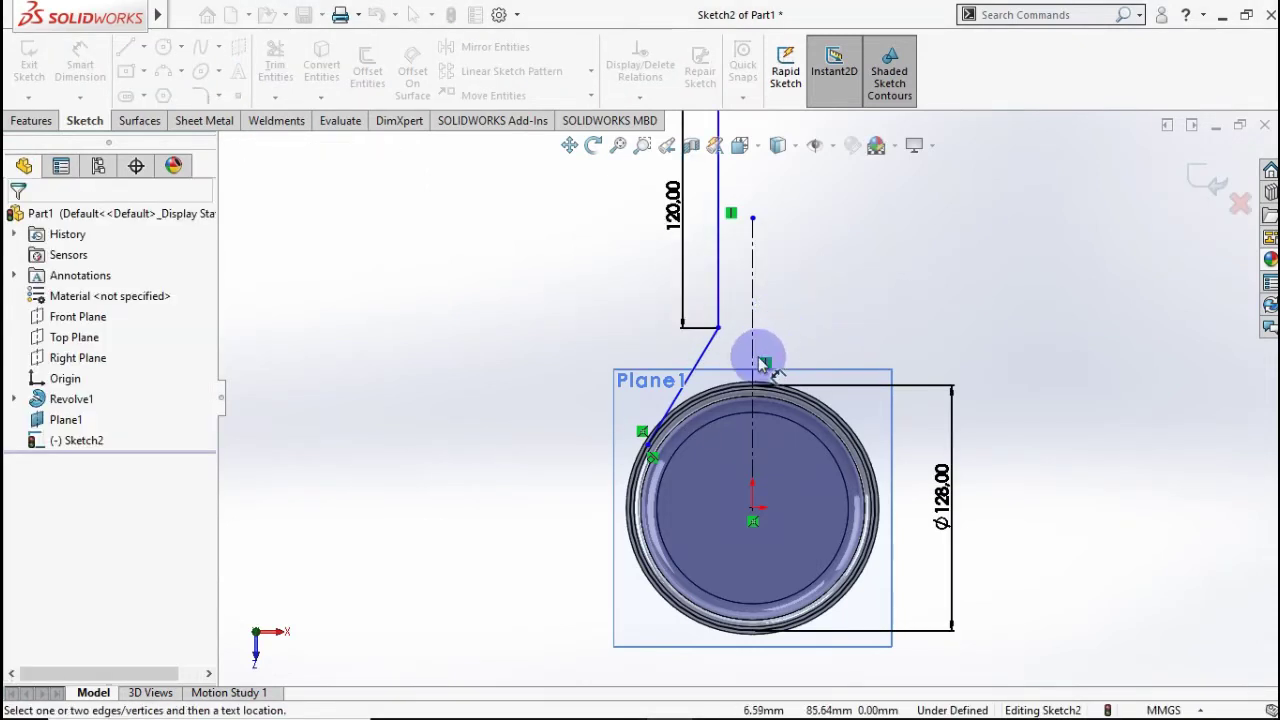
# Set the overall height from the circle centre to the rod's top endpoint to 200 mm.
pyautogui.click(753, 513)
pyautogui.scroll(2, 771, 346)
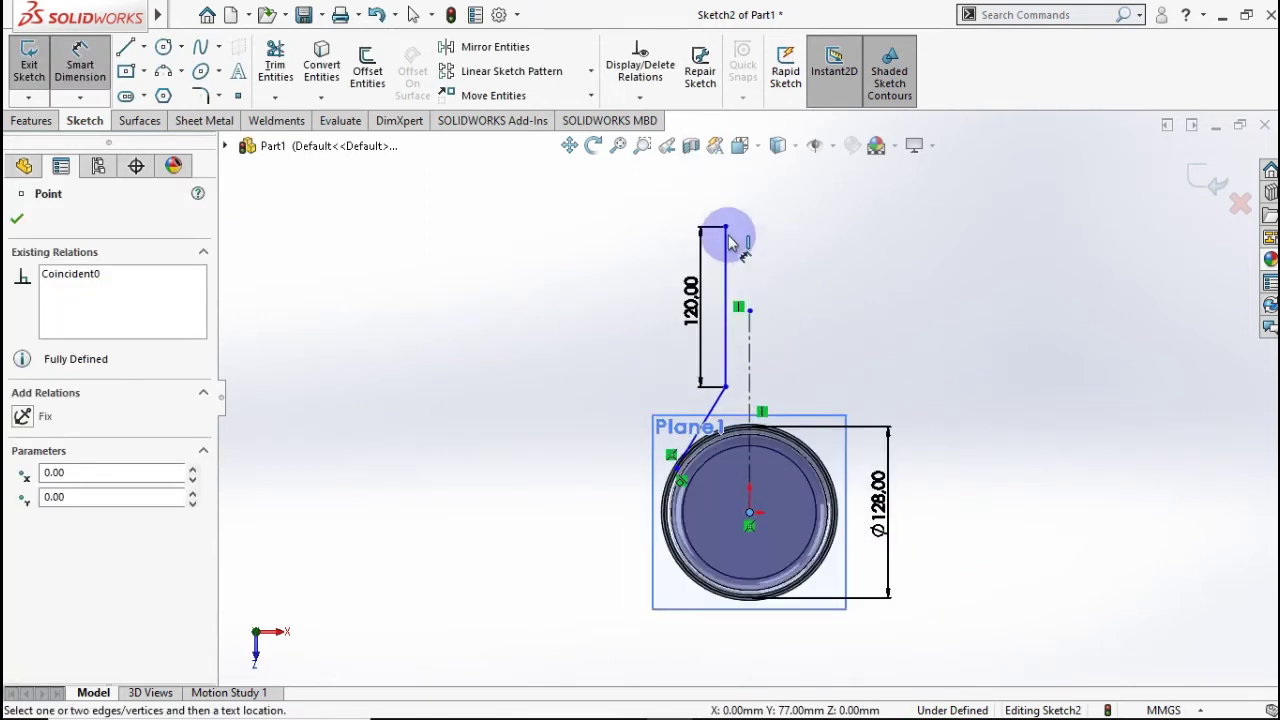
pyautogui.click(726, 229)
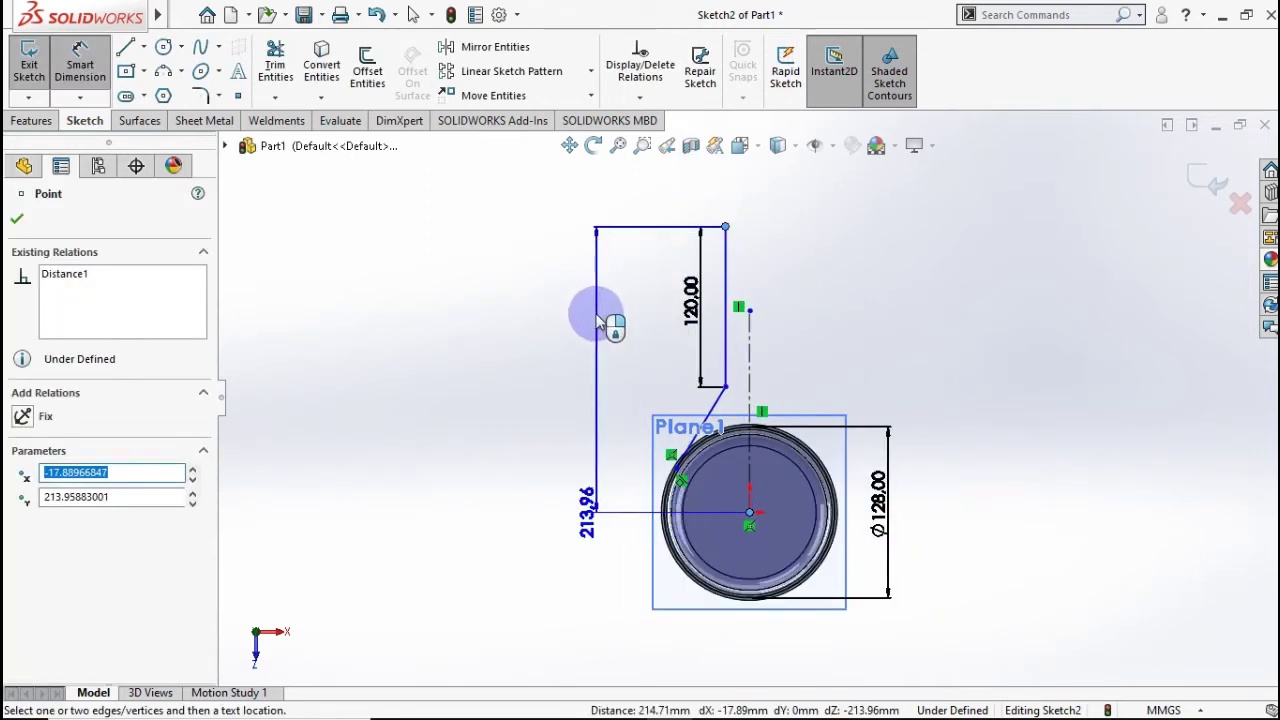
pyautogui.click(592, 318)
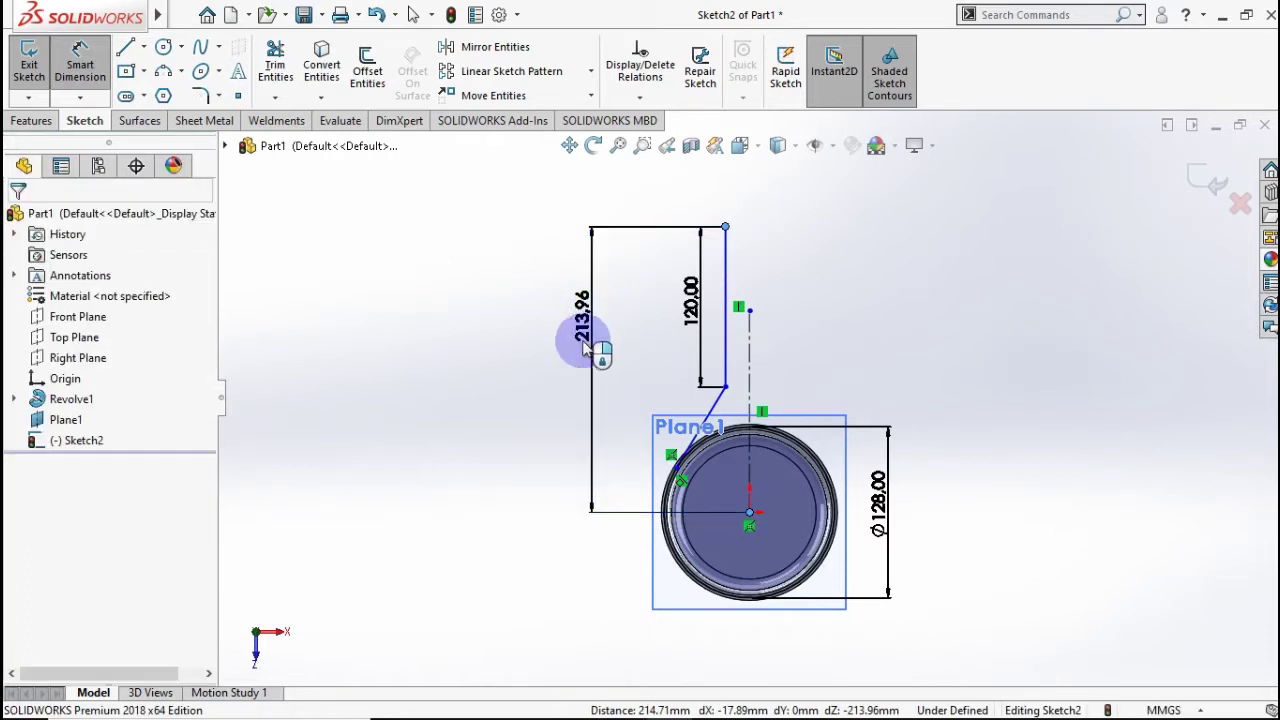
pyautogui.write('200')
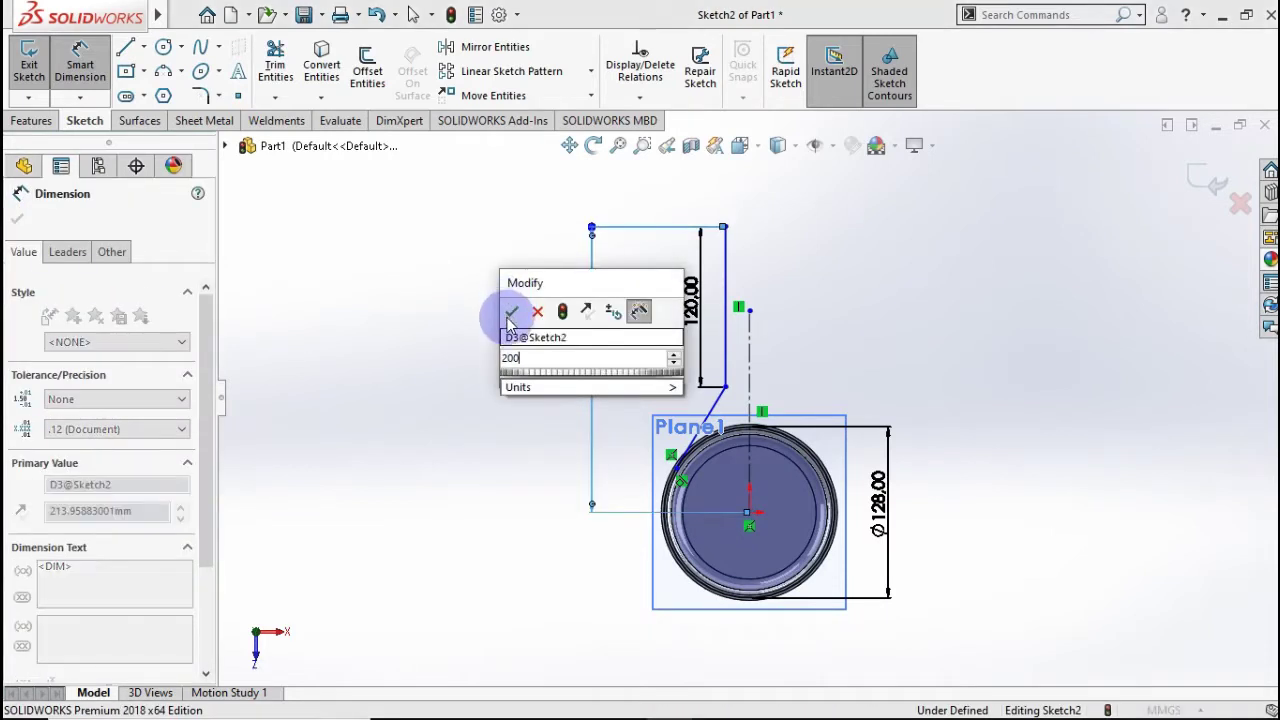
pyautogui.click(511, 313)
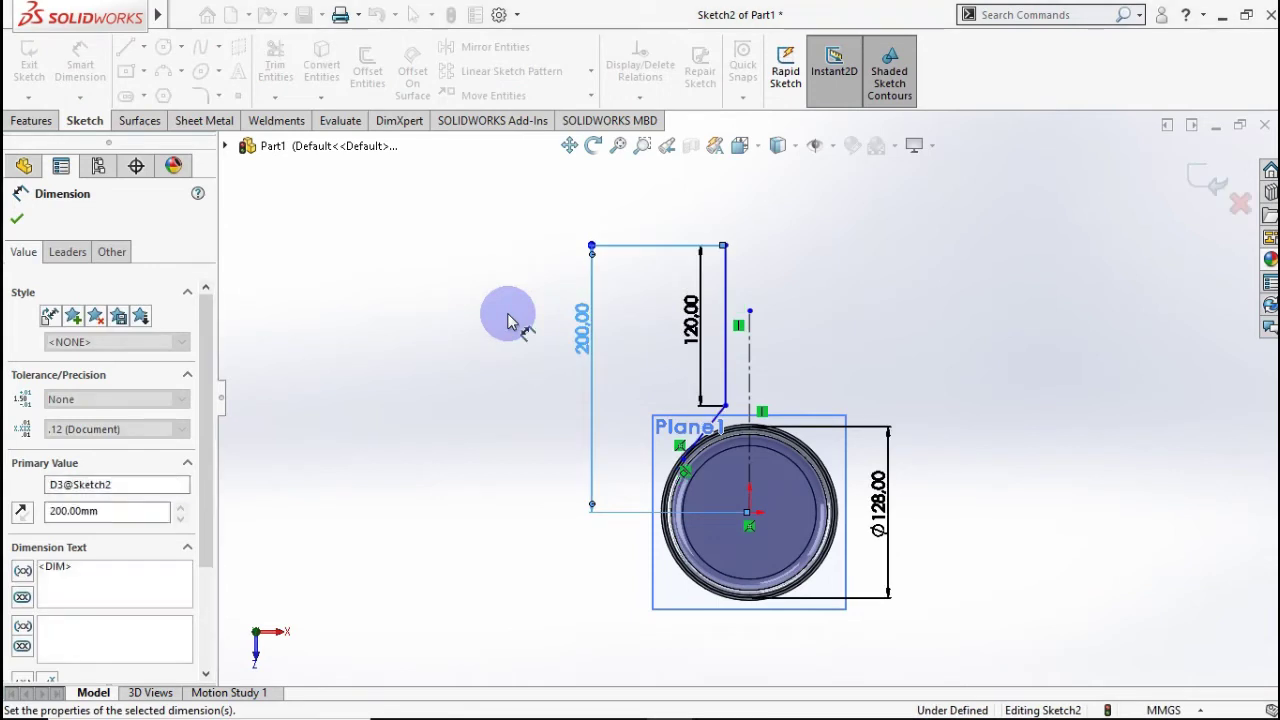
# Place the rod line 10 mm from the centreline, fully defining the sketch.
pyautogui.click(740, 370)
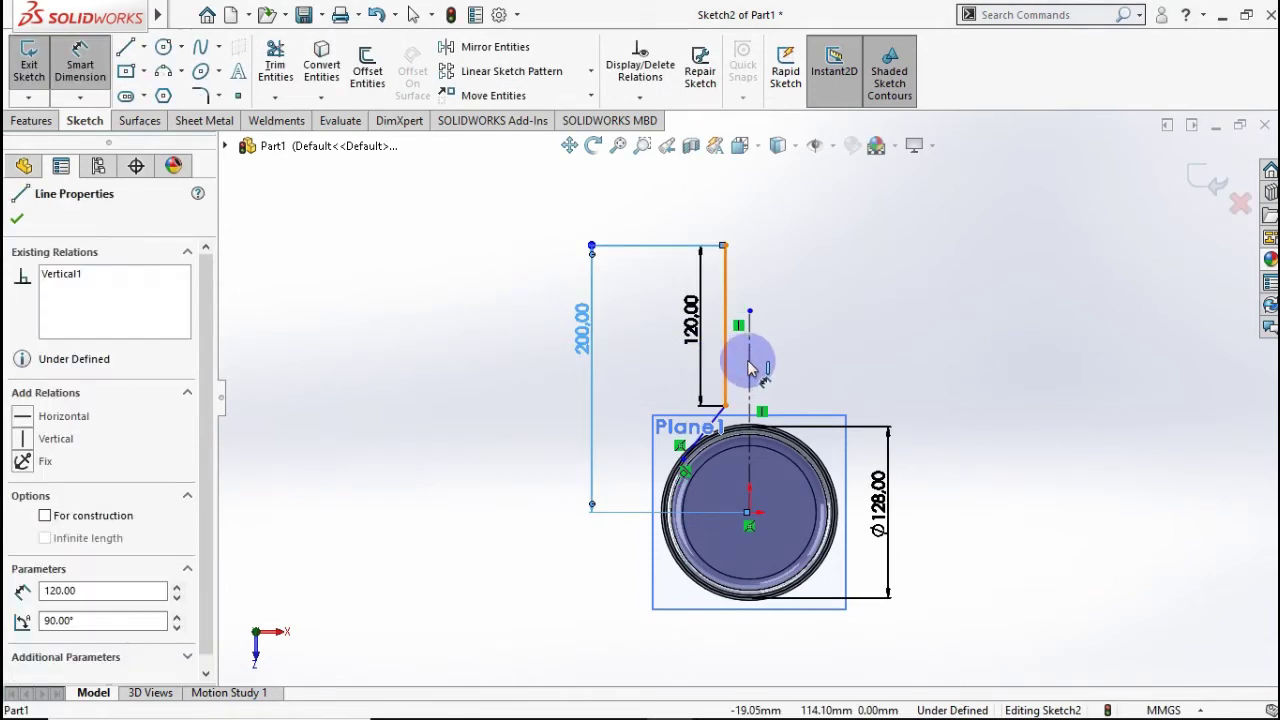
pyautogui.click(740, 287)
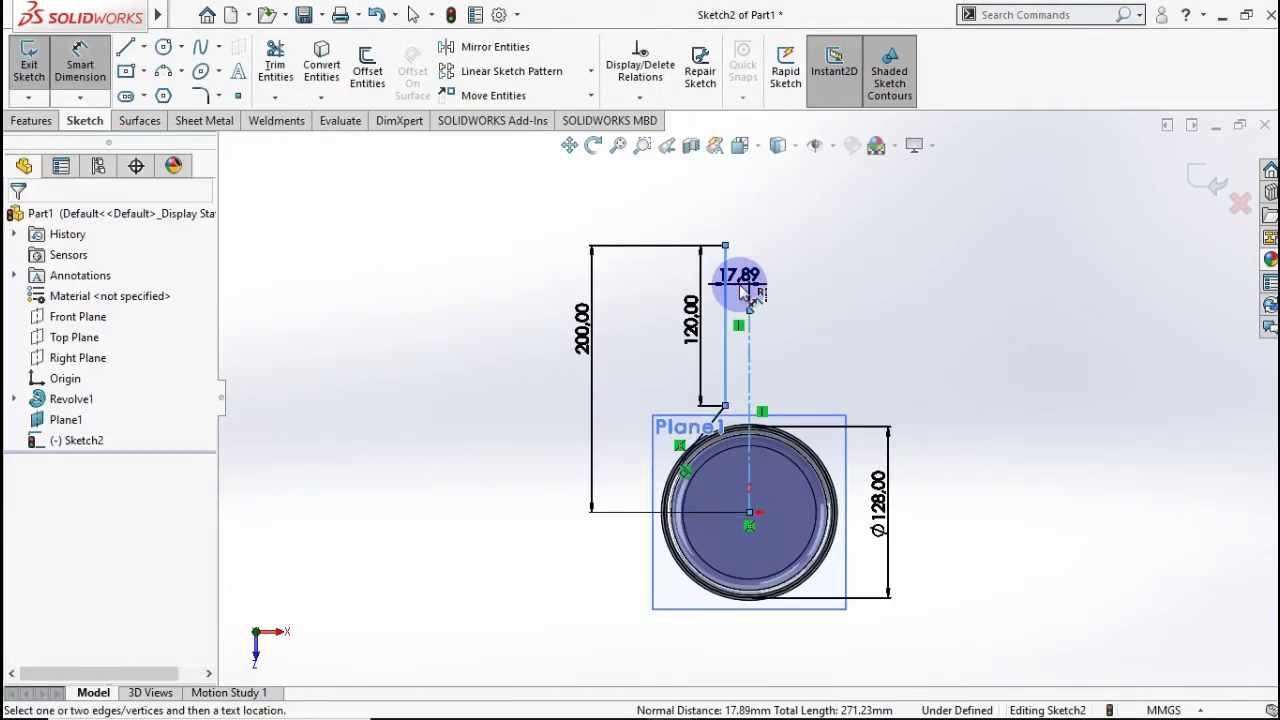
pyautogui.click(740, 287)
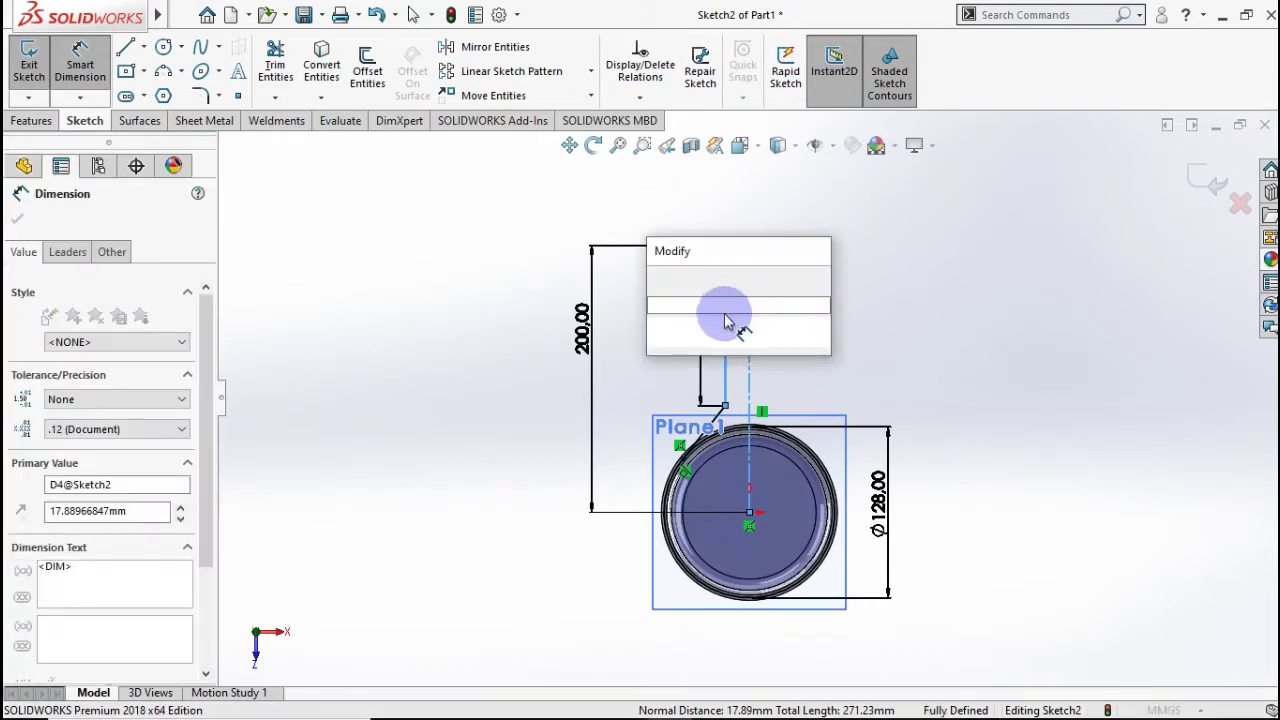
pyautogui.write('10')
pyautogui.click(659, 284)
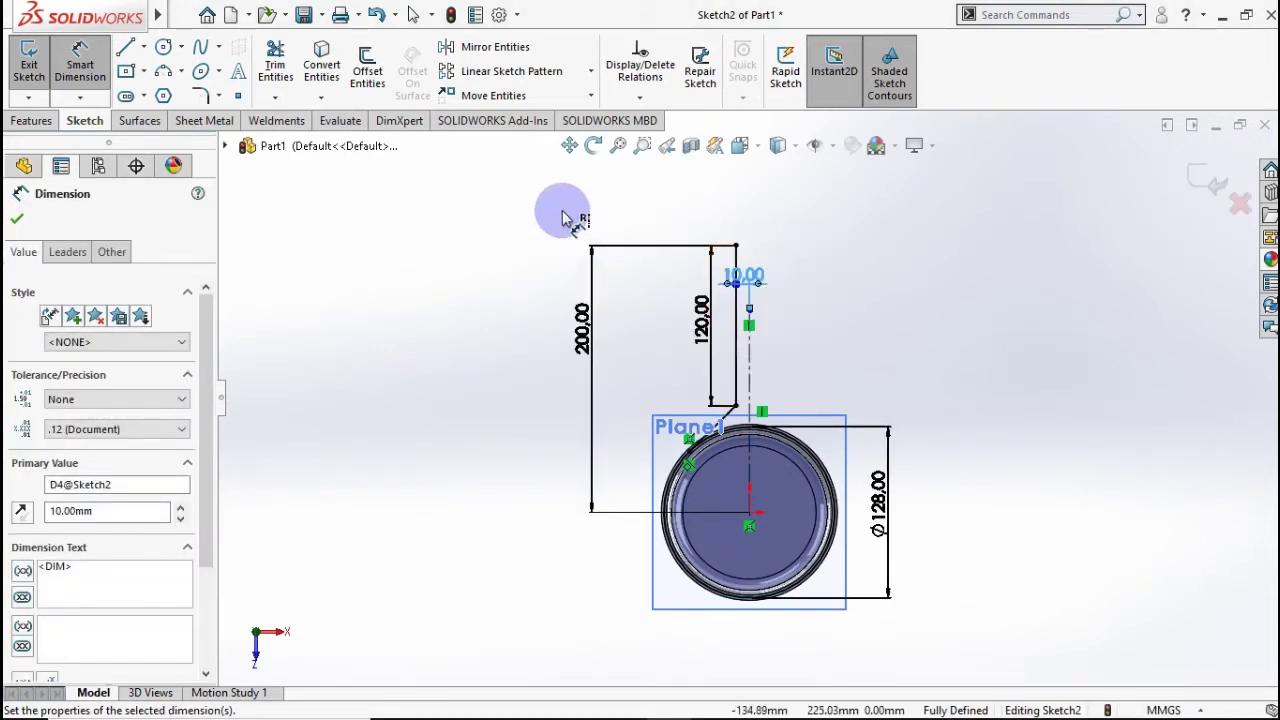
pyautogui.click(463, 268)
# Mirror the rod line and angled connector about the centreline to create the second wire.
pyautogui.click(465, 52)
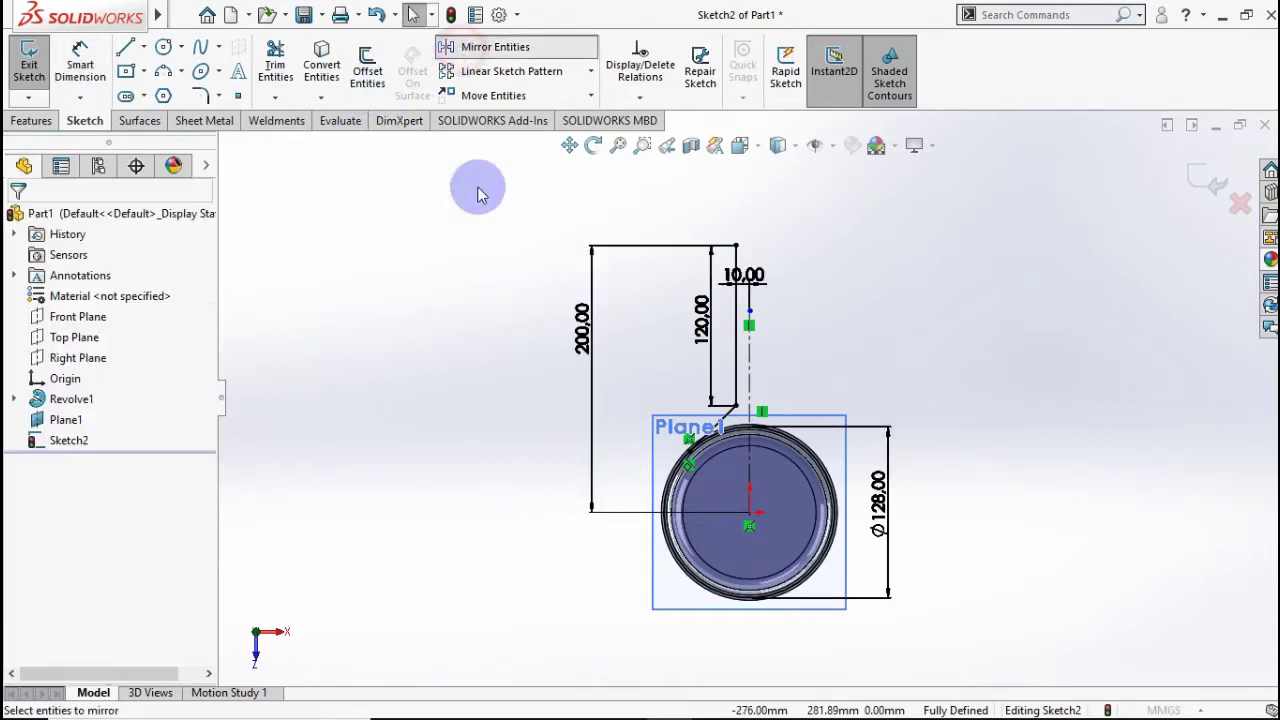
pyautogui.click(737, 340)
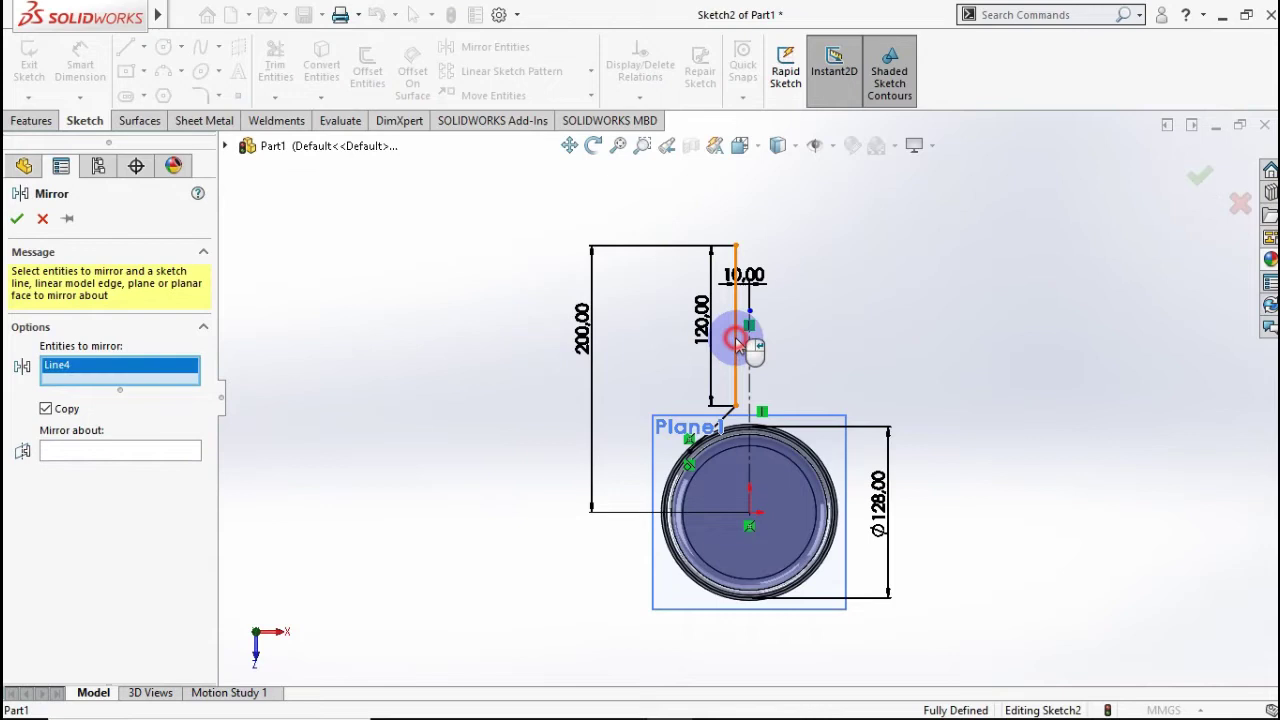
pyautogui.click(718, 430)
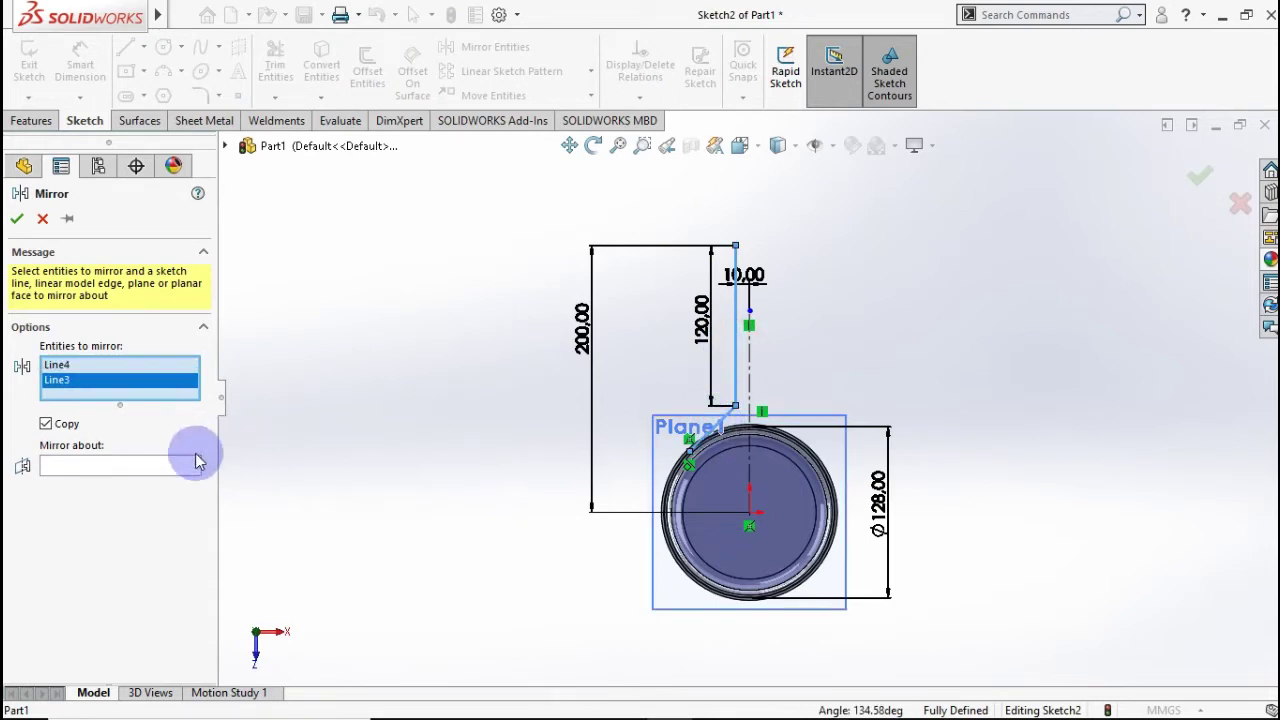
pyautogui.click(156, 467)
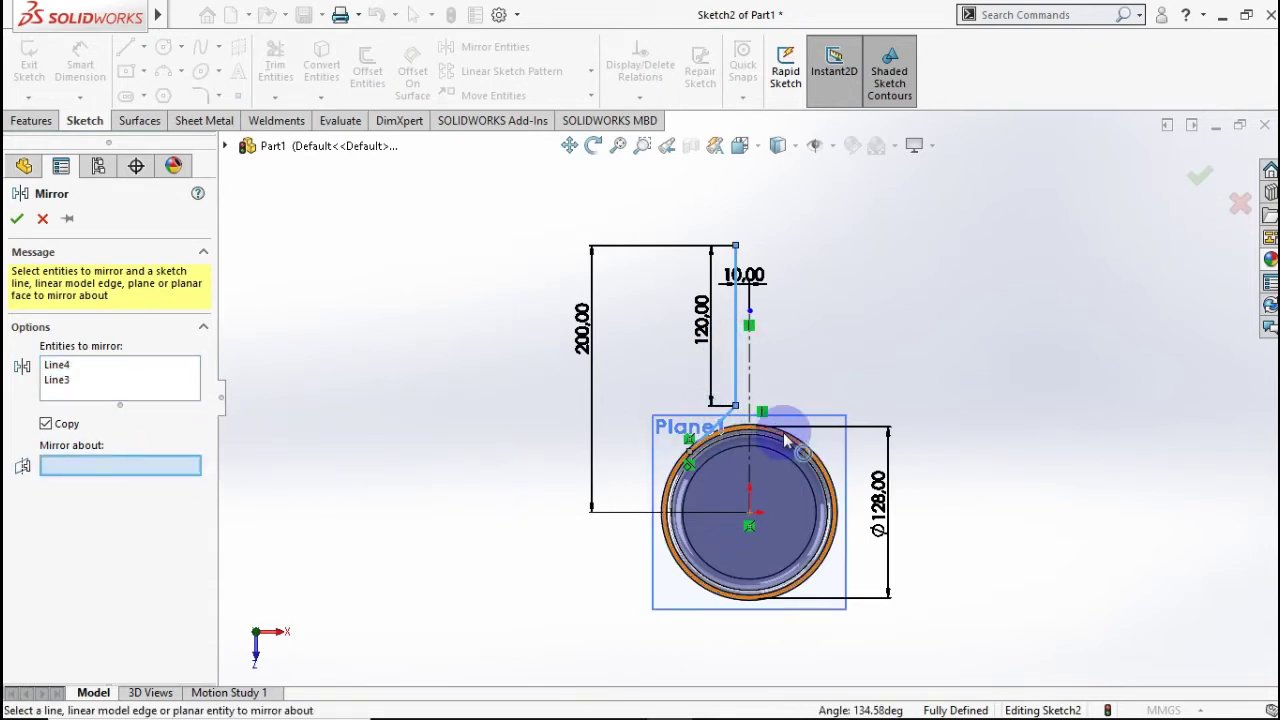
pyautogui.scroll(-3, 800, 448)
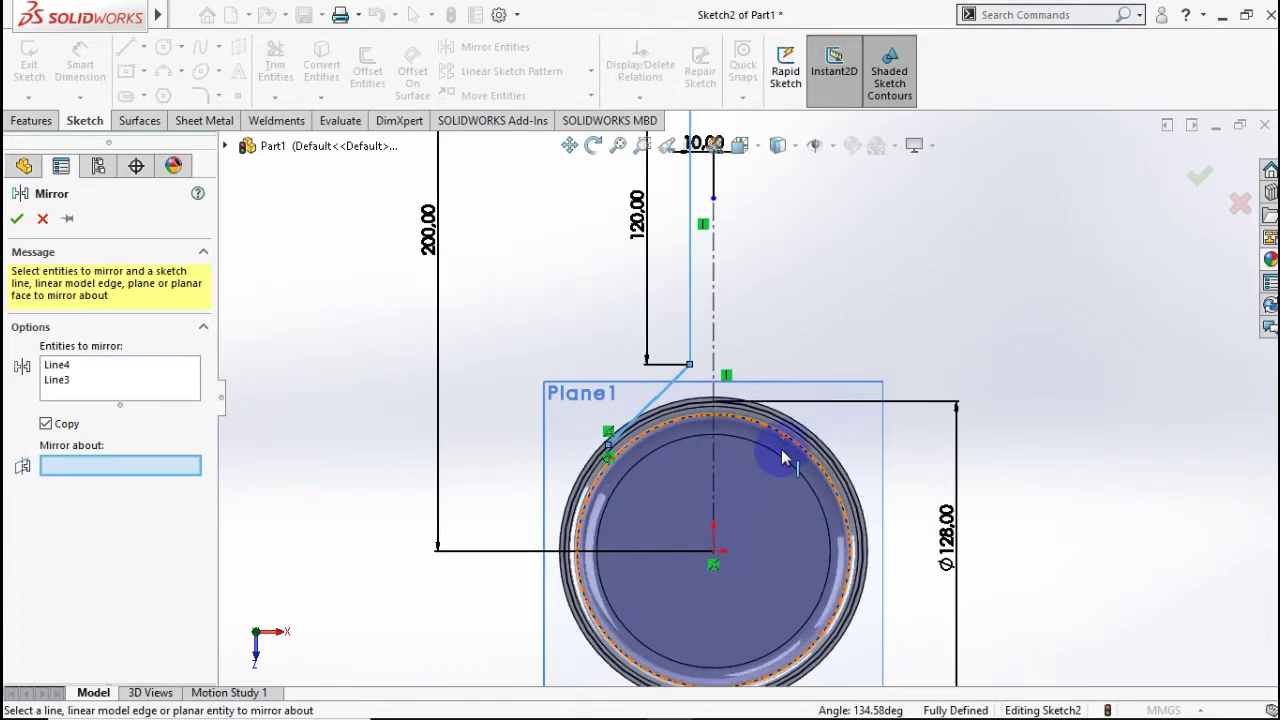
pyautogui.click(713, 322)
pyautogui.click(17, 218)
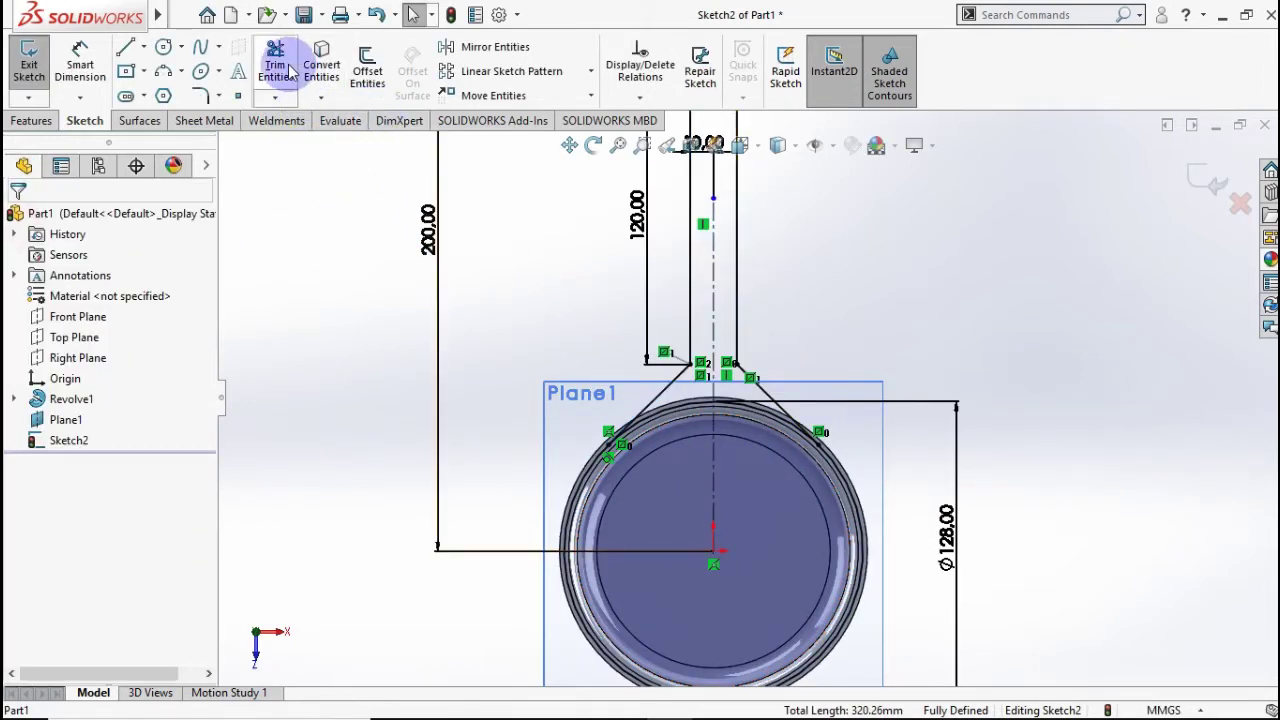
# Power-trim the leftover arc segment at the rim and fit the sketch in view.
pyautogui.click(285, 68)
pyautogui.moveTo(684, 430); pyautogui.dragTo(760, 425)
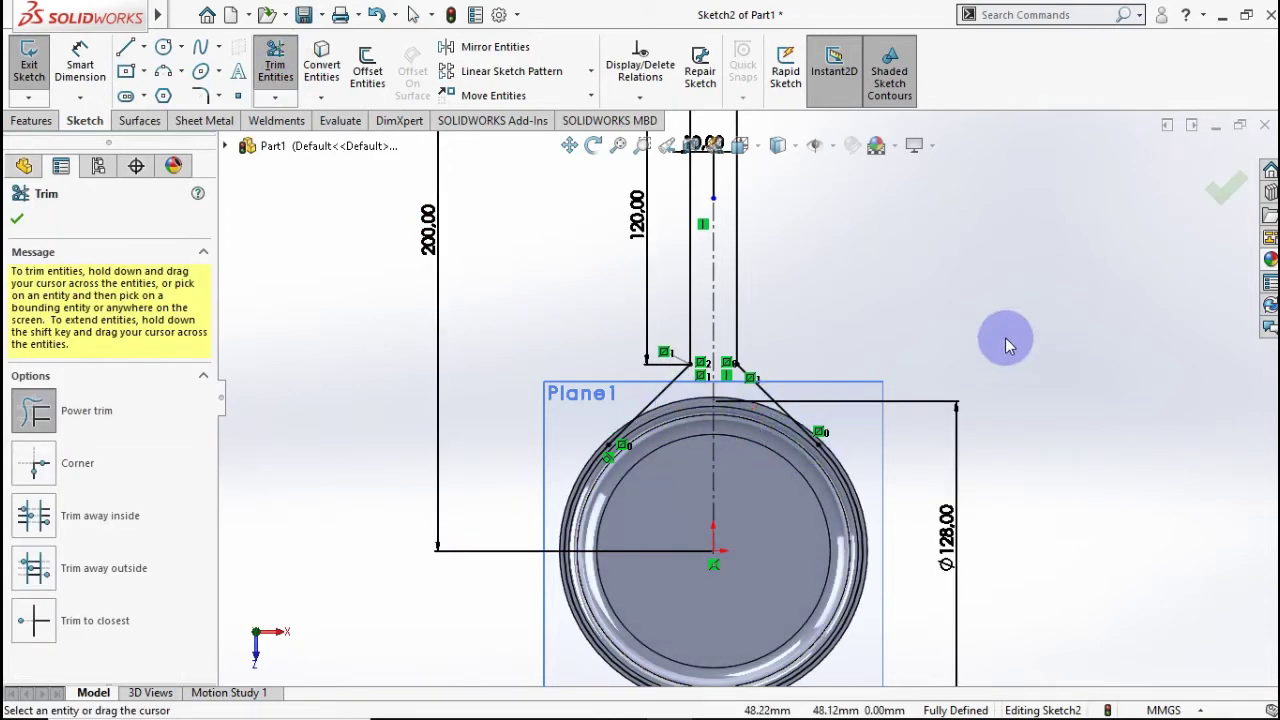
pyautogui.click(1220, 190)
pyautogui.press('f')
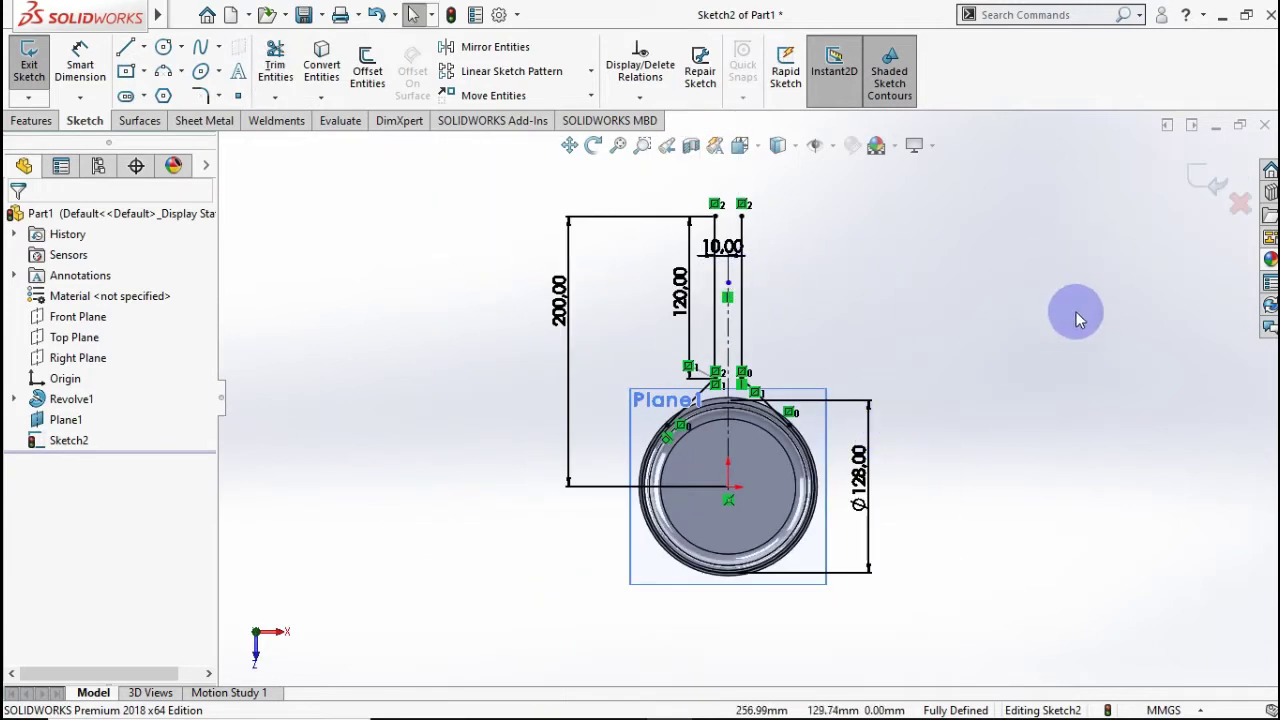
# Exit the sketch and hide Plane1.
pyautogui.click(1210, 180)
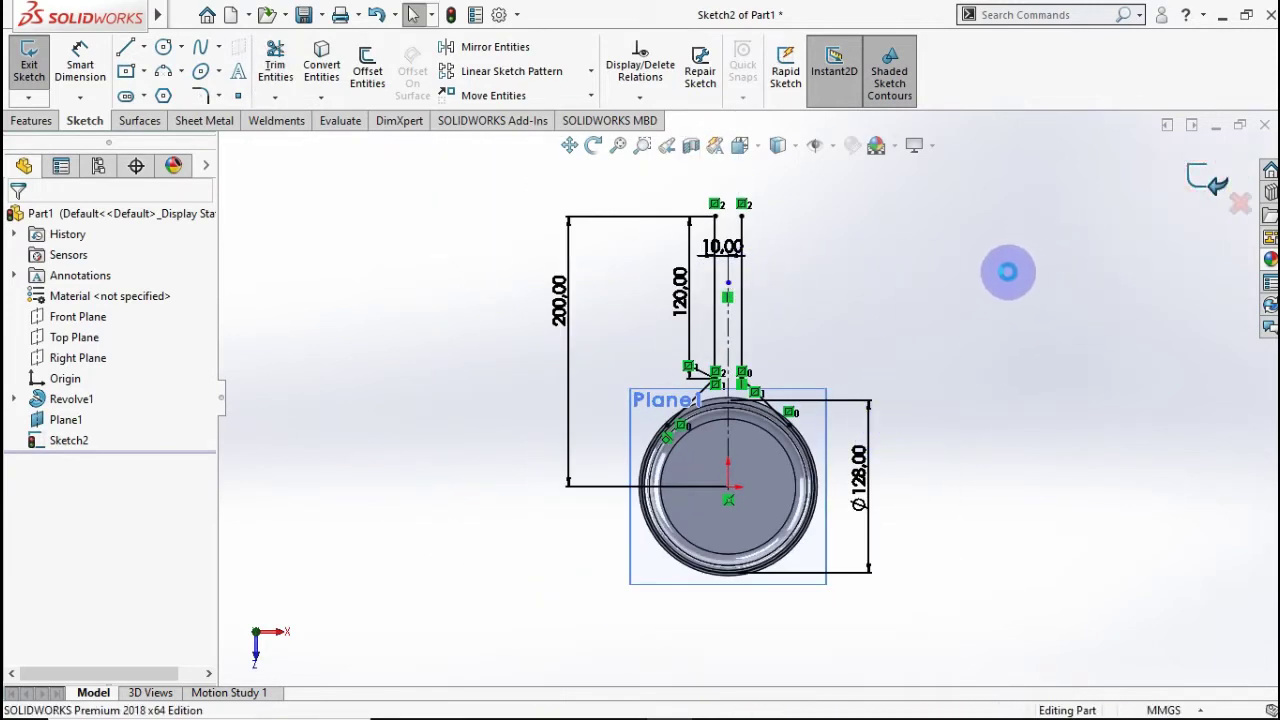
pyautogui.moveTo(993, 276)
pyautogui.mouseDown(button='middle')
pyautogui.moveTo(798, 302)
pyautogui.moveTo(911, 306)
pyautogui.moveTo(796, 396)
pyautogui.mouseUp(button='middle')
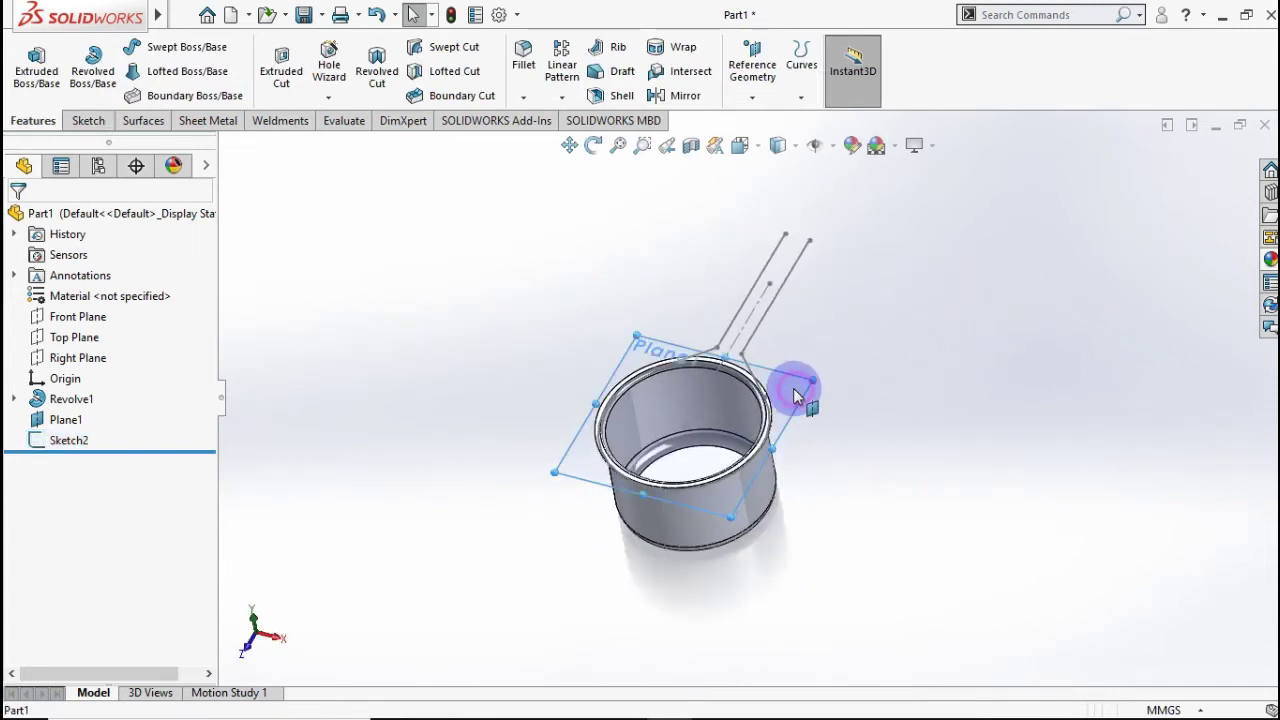
pyautogui.rightClick(795, 396)
pyautogui.click(866, 362)
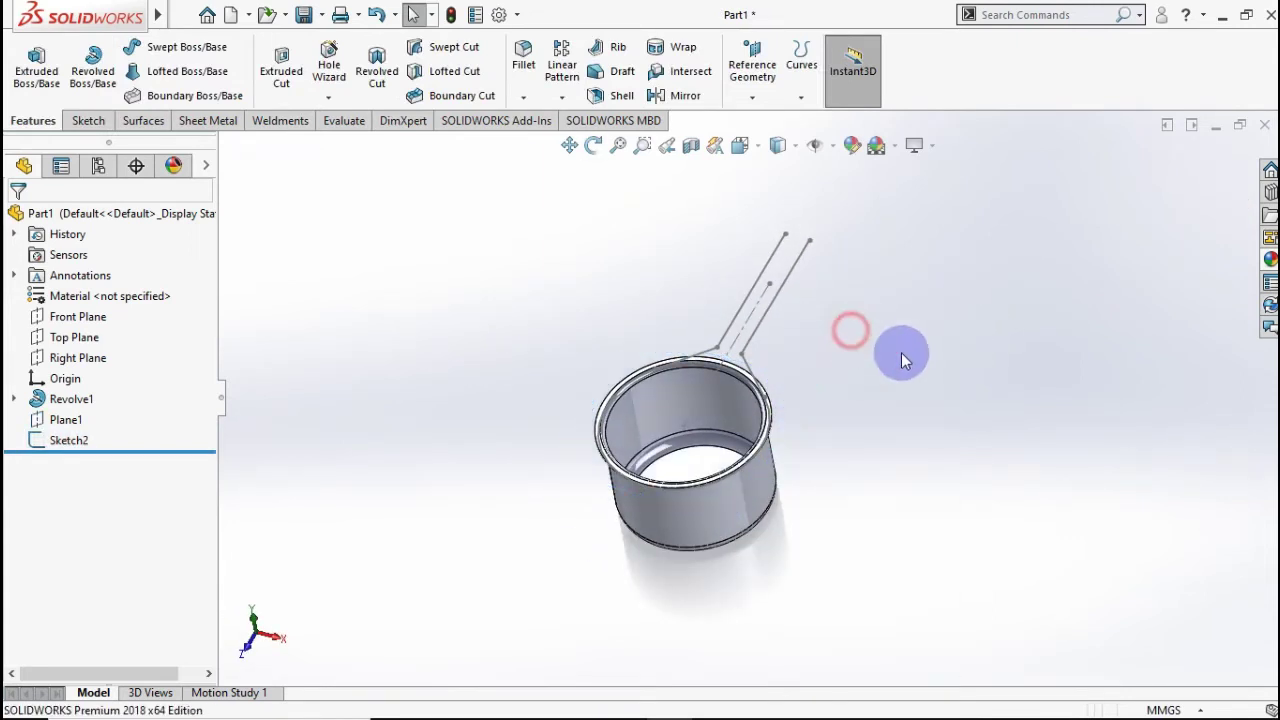
pyautogui.moveTo(901, 352)
pyautogui.mouseDown(button='middle')
pyautogui.moveTo(837, 300)
pyautogui.moveTo(820, 391)
pyautogui.moveTo(837, 371)
pyautogui.mouseUp(button='middle')
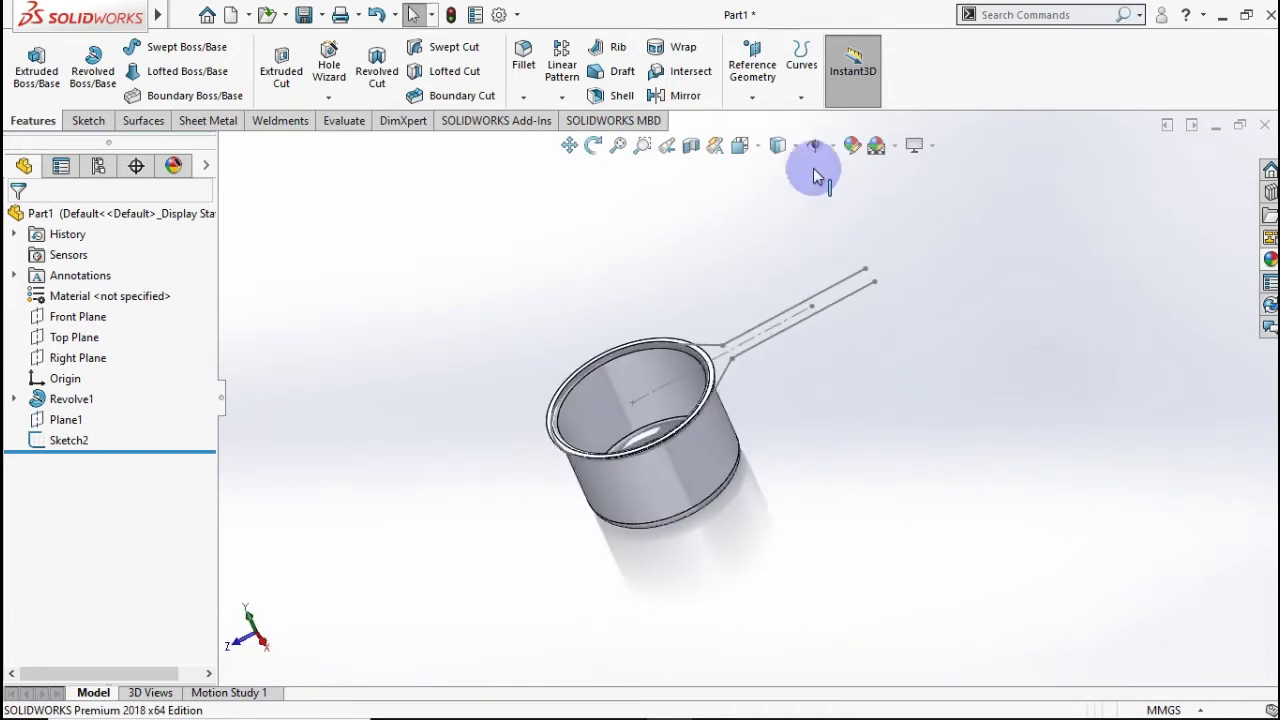
# Create Plane2 parallel to the Front Plane through the rod's end point.
pyautogui.click(752, 97)
pyautogui.click(768, 121)
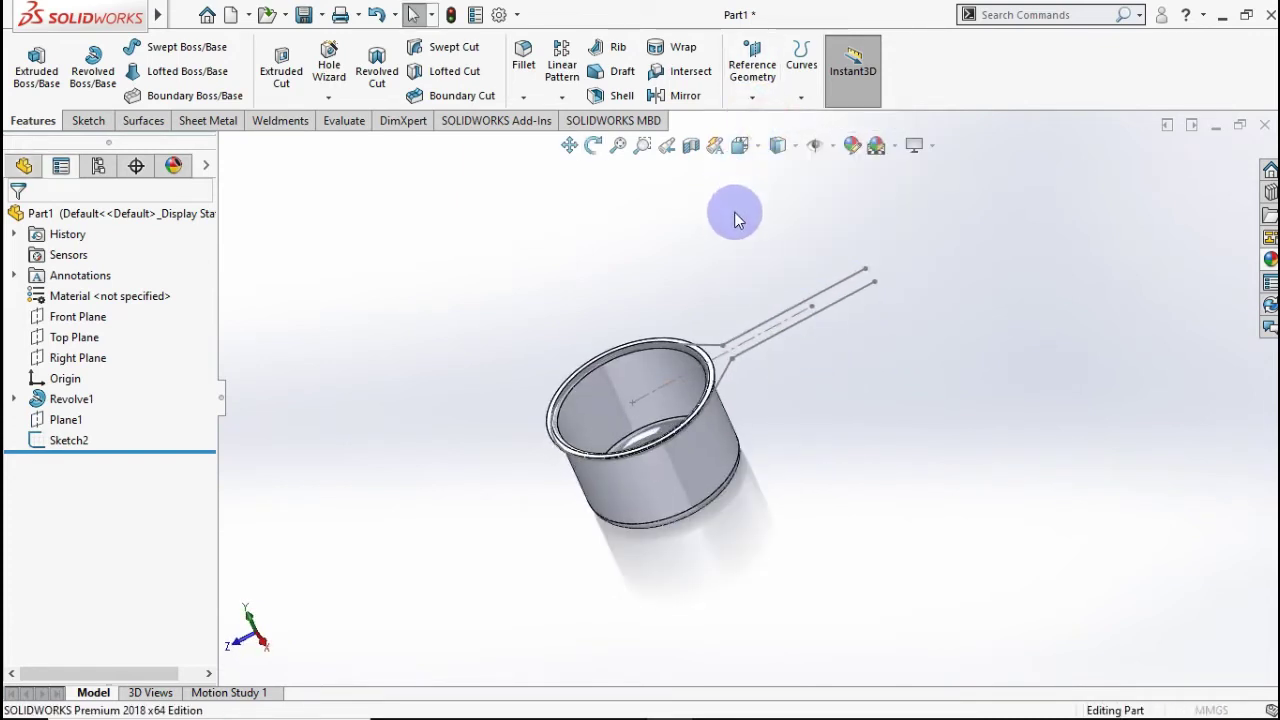
pyautogui.click(225, 147)
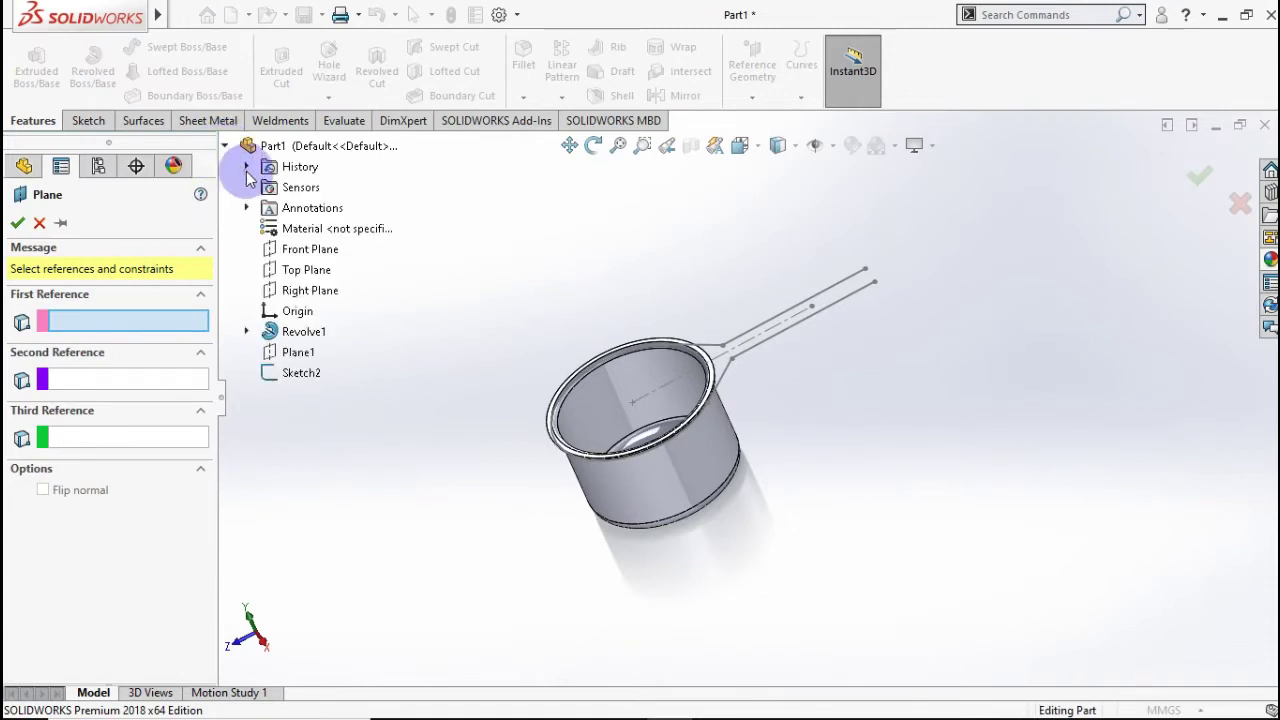
pyautogui.click(295, 253)
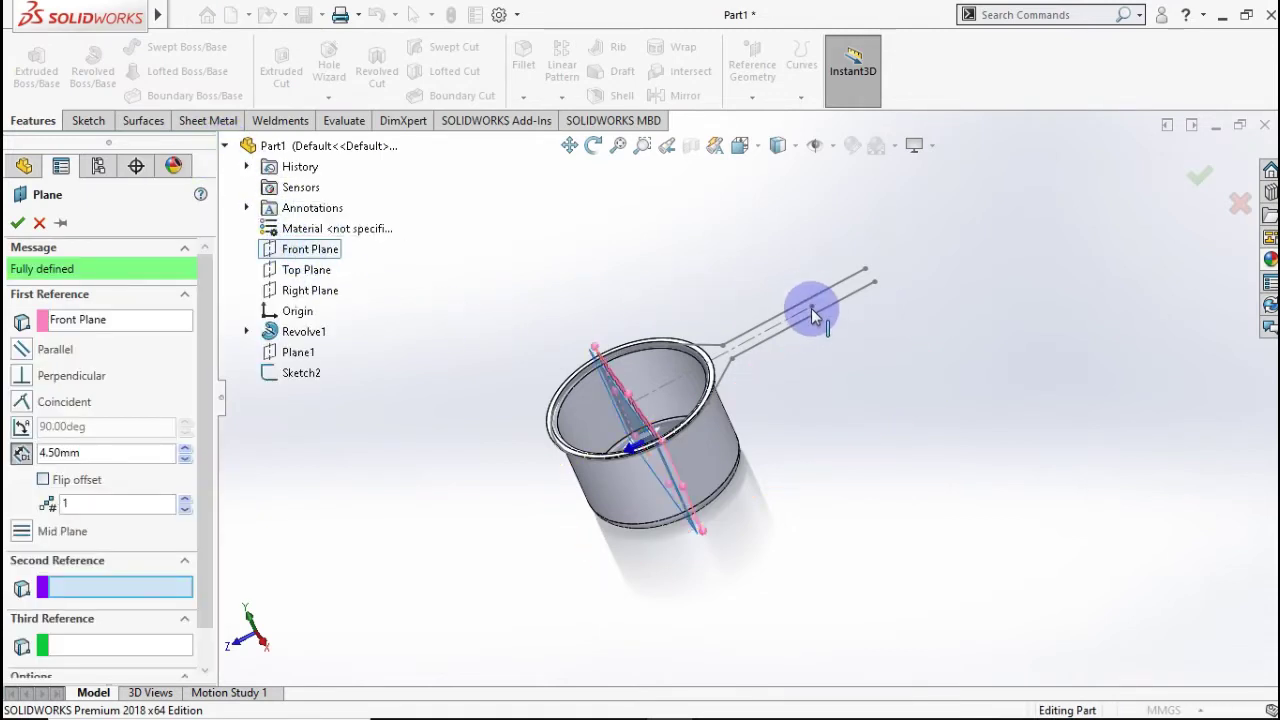
pyautogui.click(874, 284)
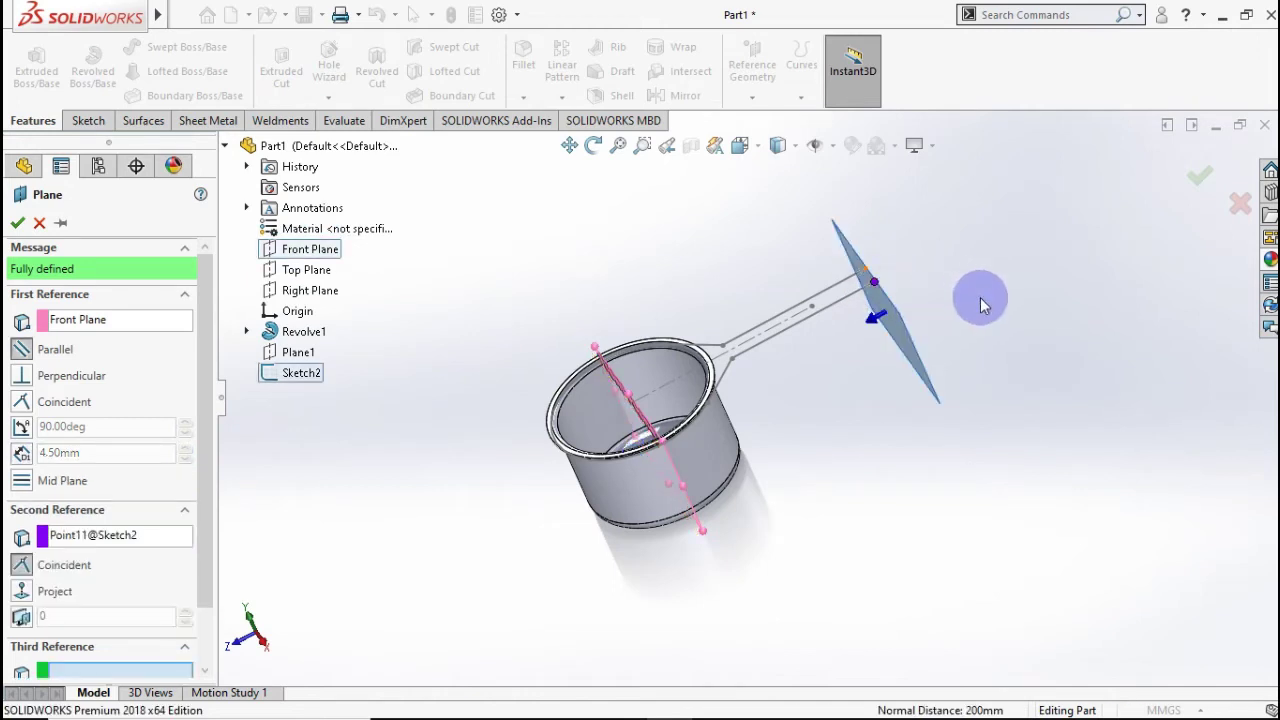
pyautogui.rightClick(989, 218)
# Start a new sketch on Plane2.
pyautogui.moveTo(930, 237)
pyautogui.mouseDown(button='middle')
pyautogui.moveTo(866, 223)
pyautogui.moveTo(834, 317)
pyautogui.moveTo(895, 258)
pyautogui.mouseUp(button='middle')
pyautogui.rightClick(849, 396)
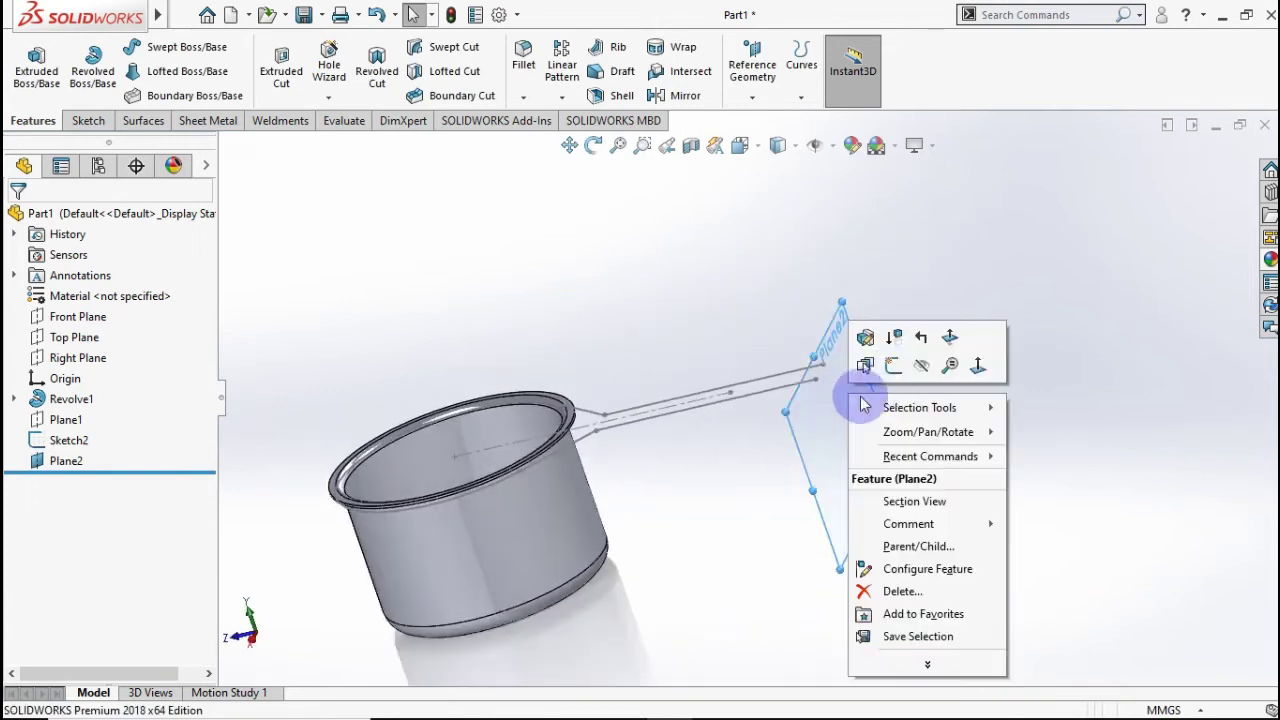
pyautogui.click(893, 368)
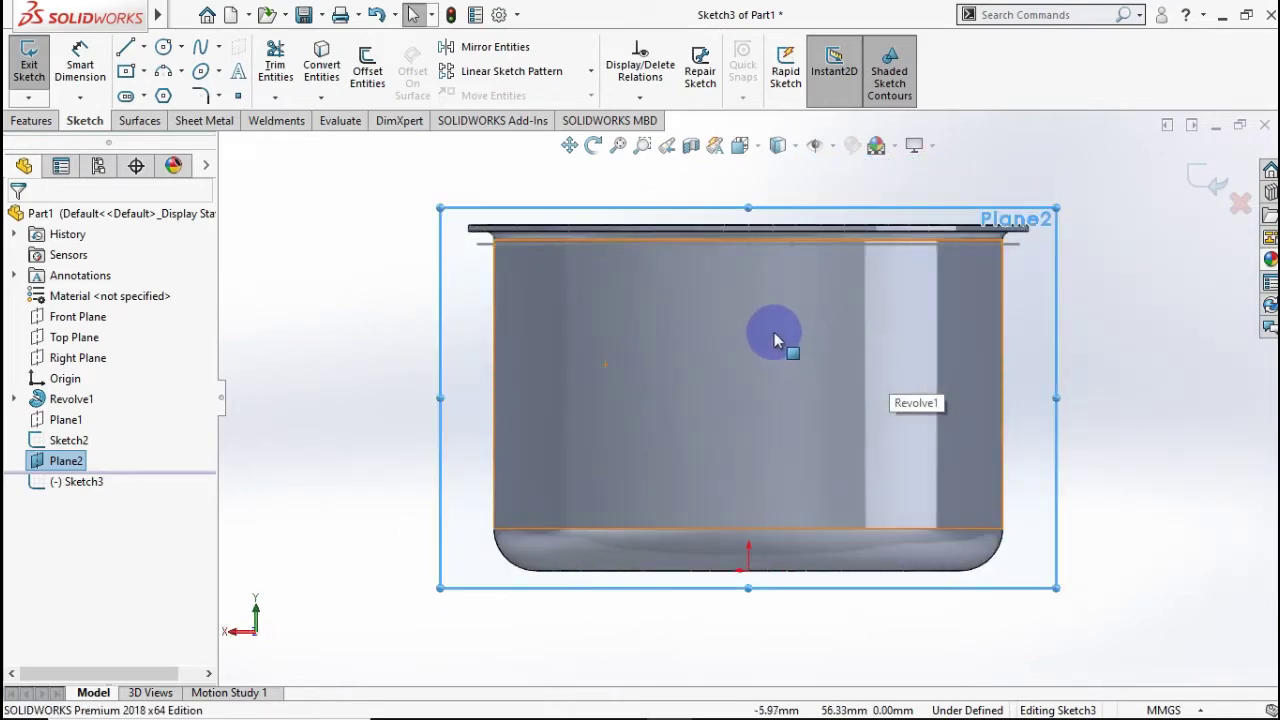
# Draw a small circle on Plane2 above the pot.
pyautogui.scroll(2, 774, 332)
pyautogui.scroll(-3, 748, 266)
pyautogui.click(732, 230)
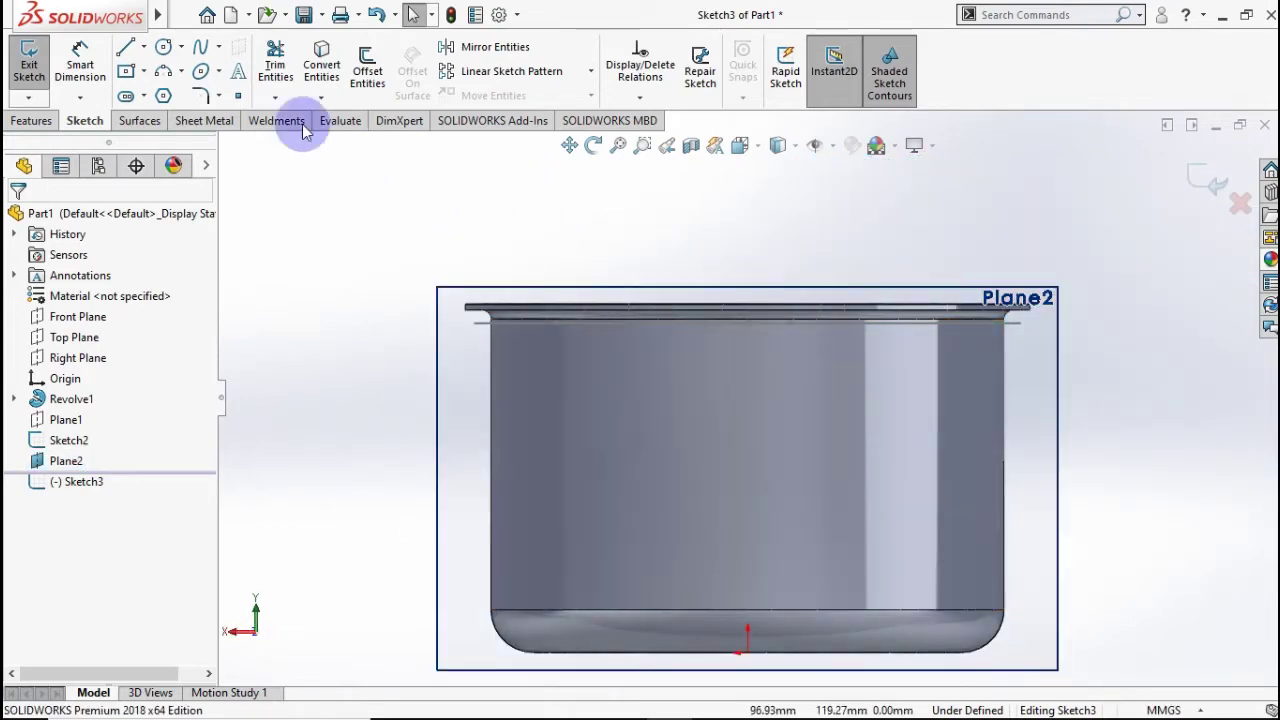
pyautogui.click(163, 49)
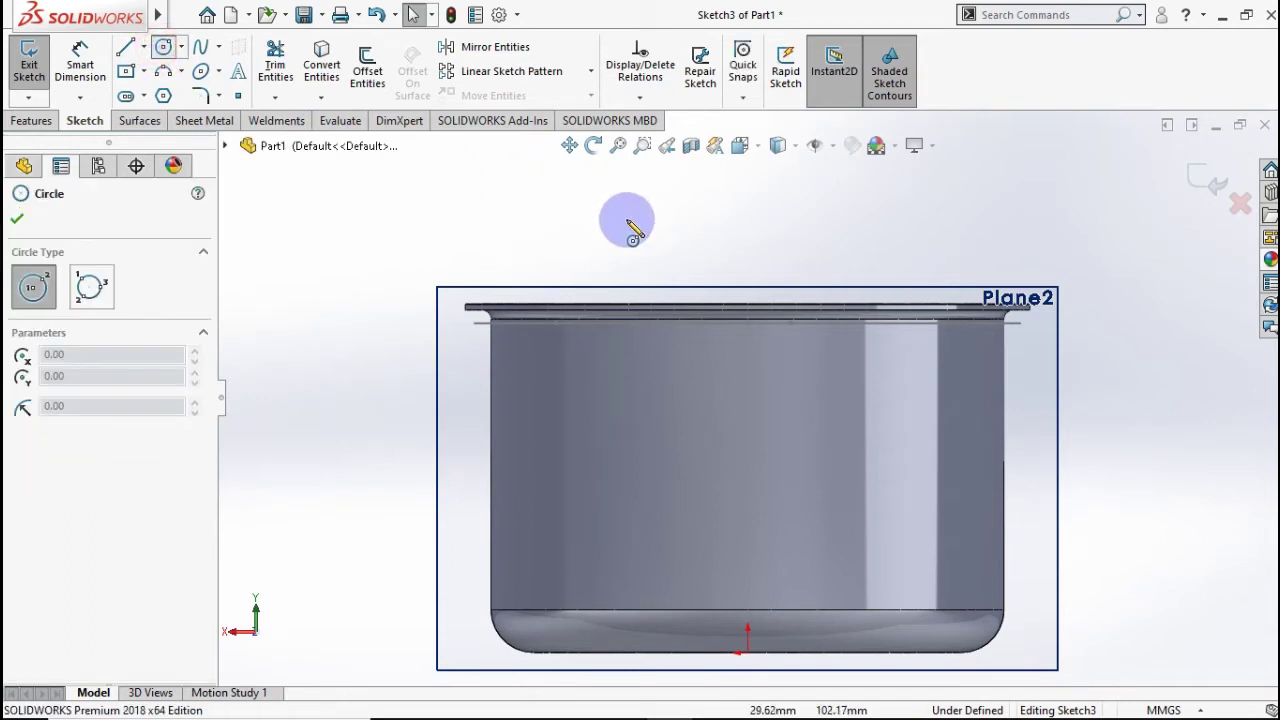
pyautogui.click(664, 237)
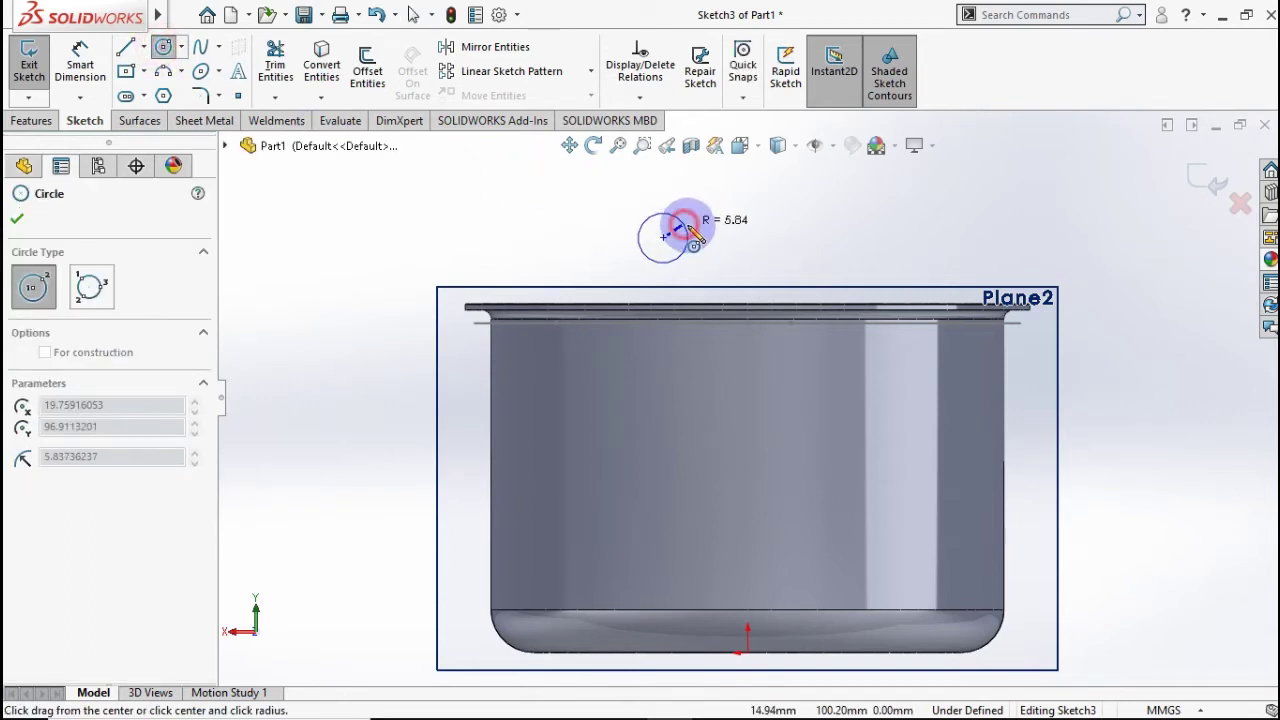
pyautogui.click(690, 228)
pyautogui.press('Escape')
# Make the circle's centre coincident with the rod's end point.
pyautogui.moveTo(612, 258); pyautogui.dragTo(634, 310, button='middle')
pyautogui.scroll(-2, 791, 397)
pyautogui.scroll(-2, 1063, 337)
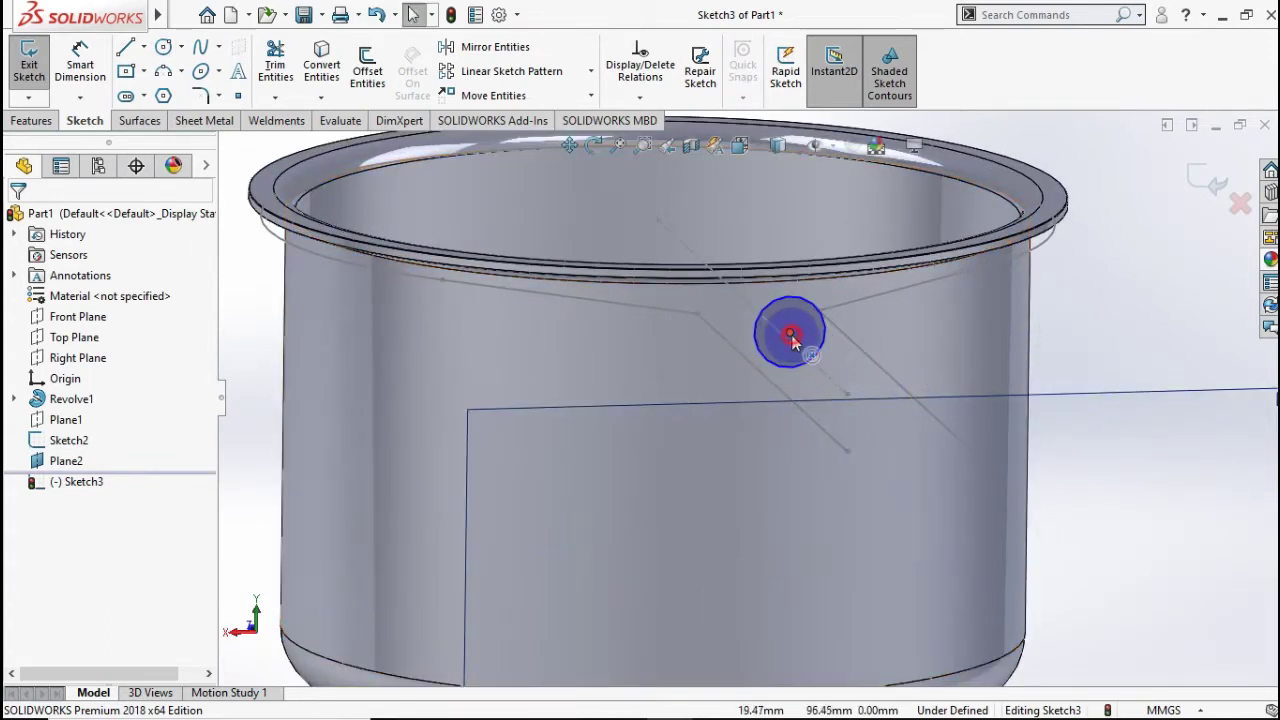
pyautogui.click(847, 452)
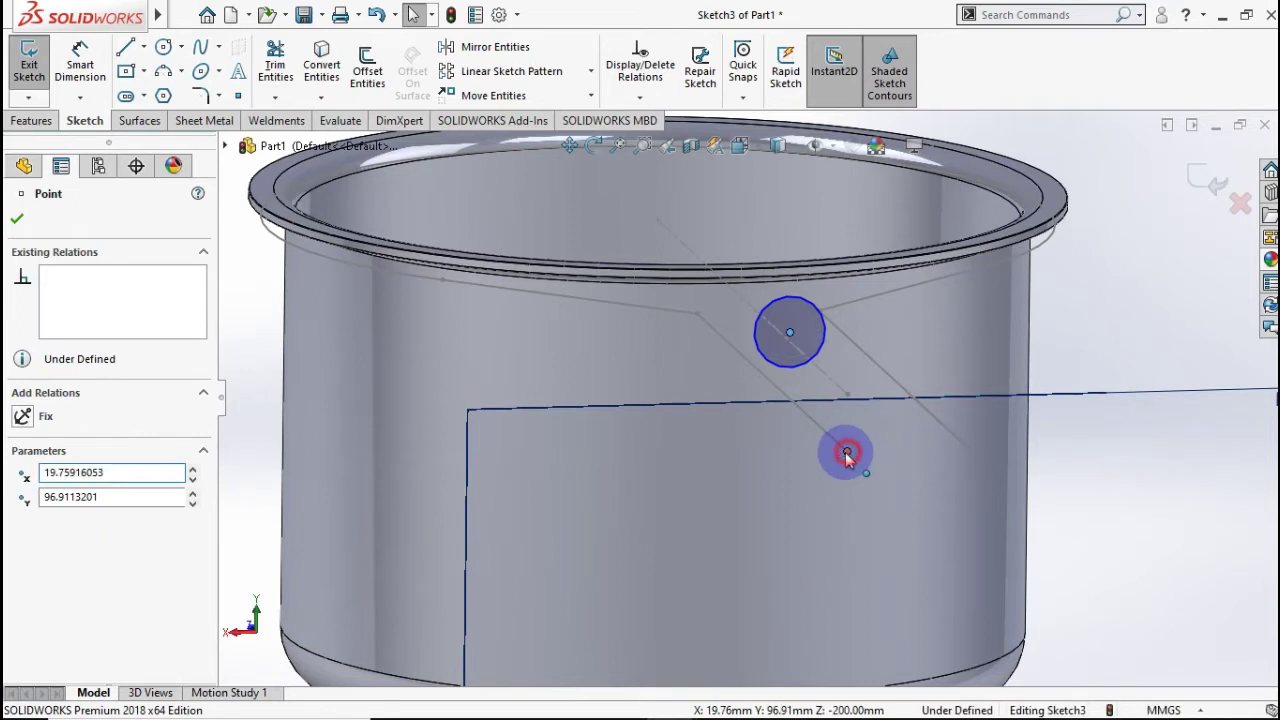
pyautogui.click(22, 566)
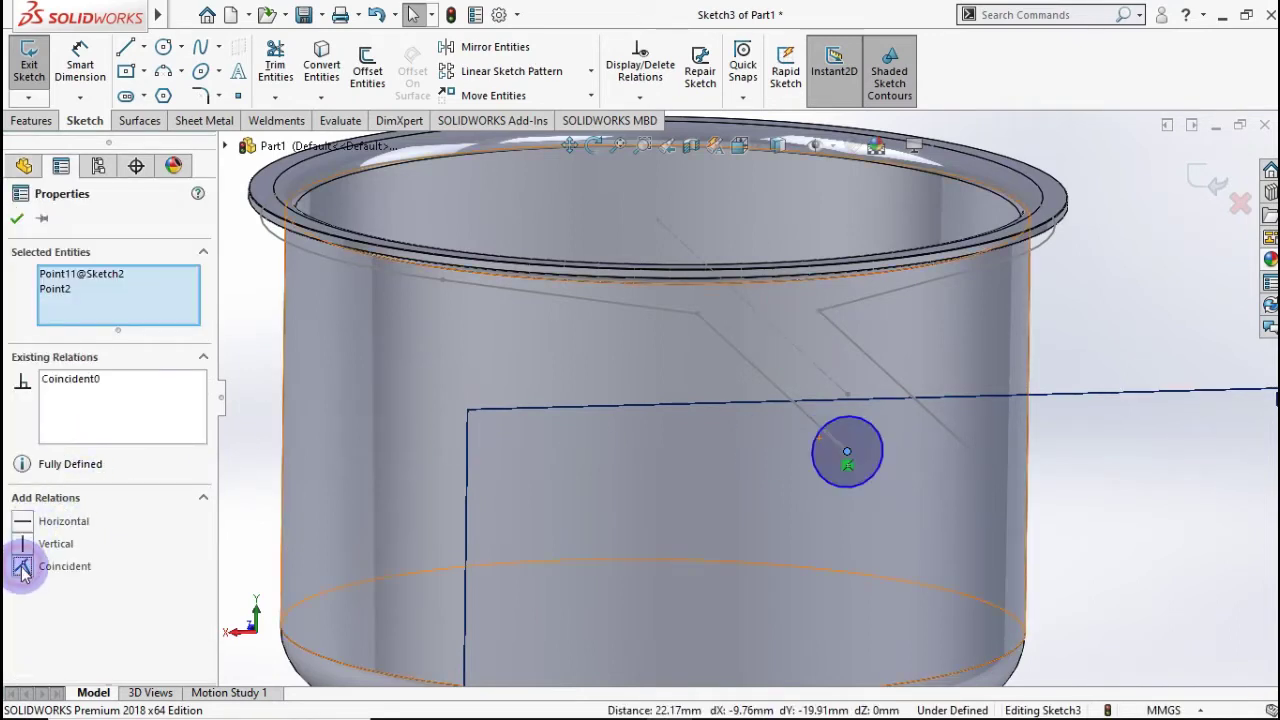
# Dimension the circle to a 5 mm diameter.
pyautogui.click(80, 62)
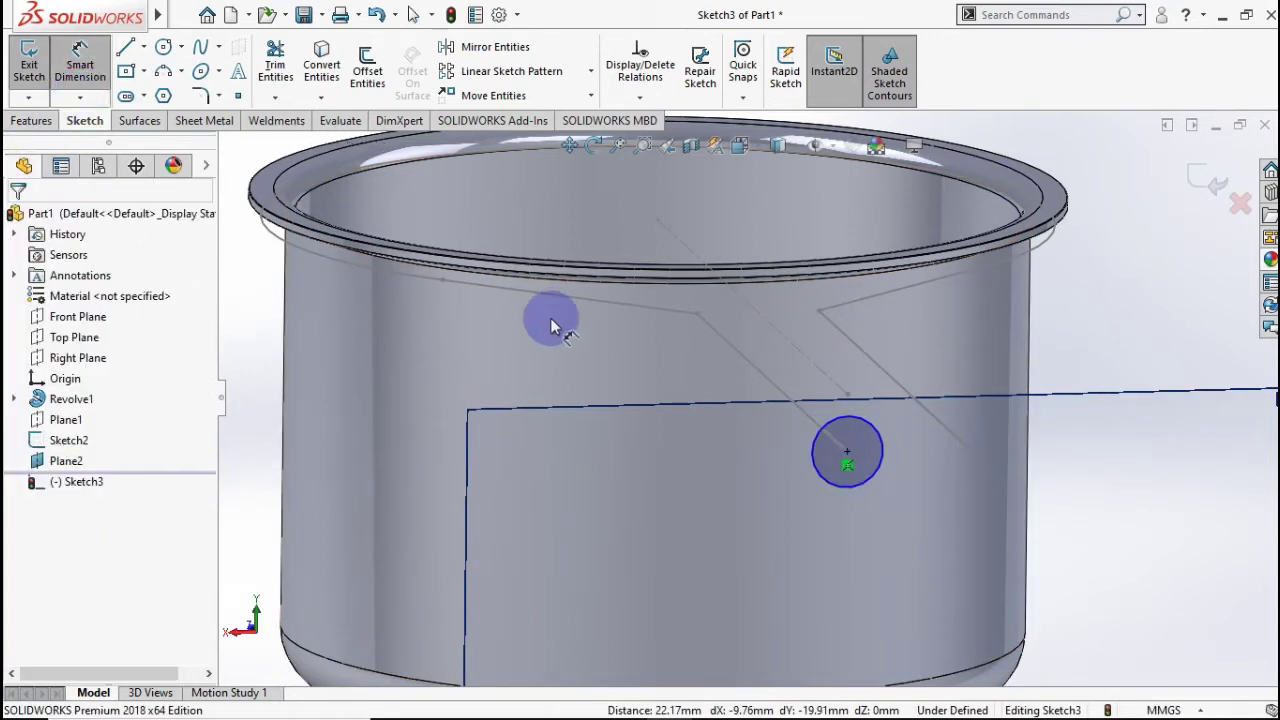
pyautogui.click(883, 453)
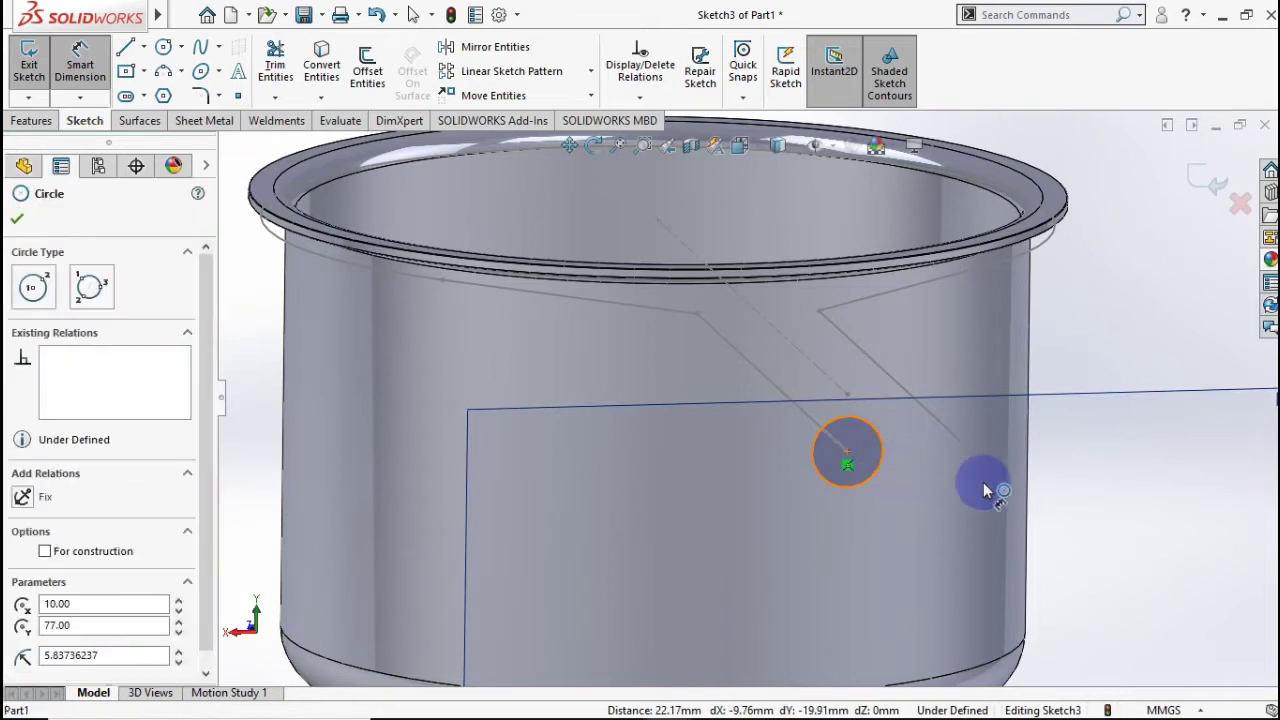
pyautogui.click(1113, 343)
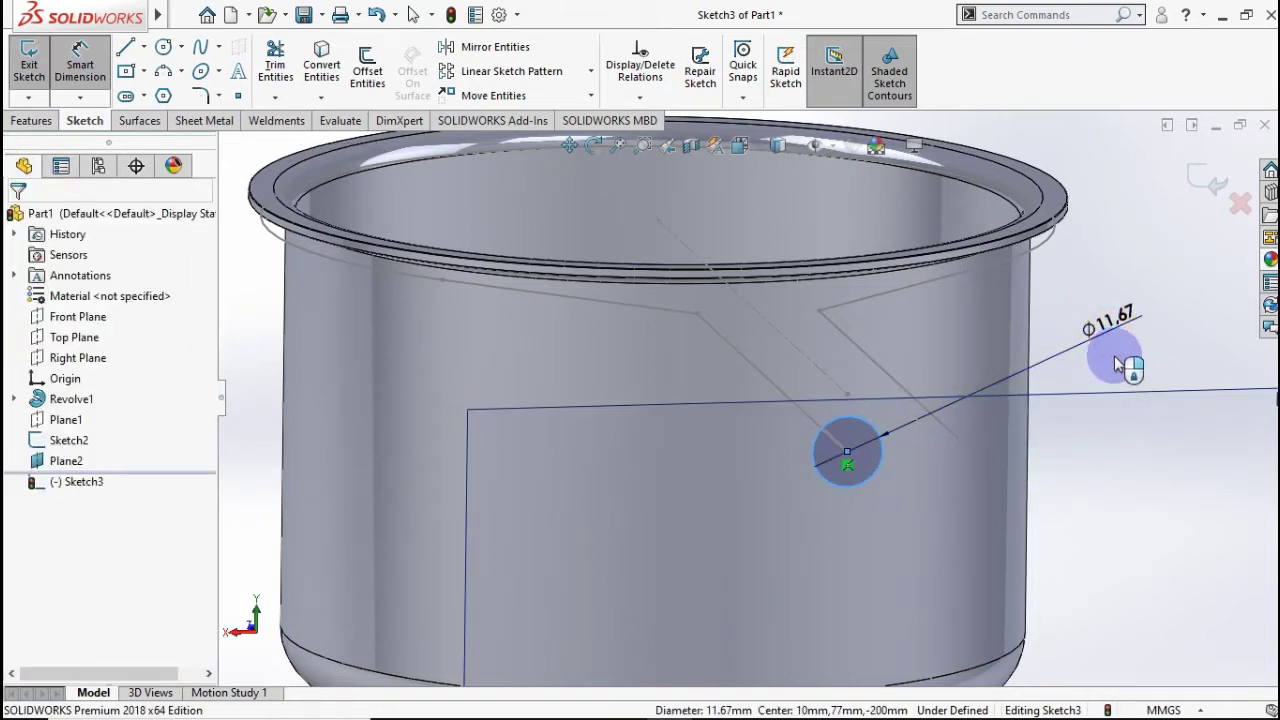
pyautogui.write('5')
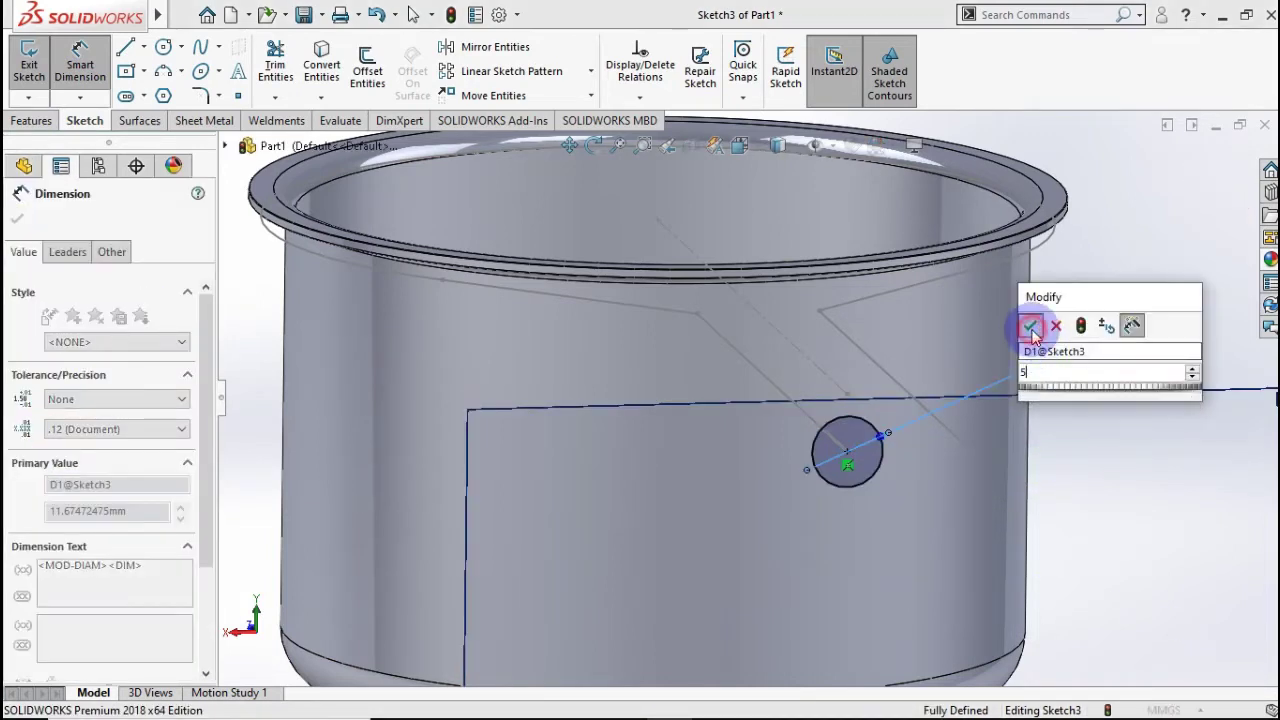
pyautogui.click(1031, 328)
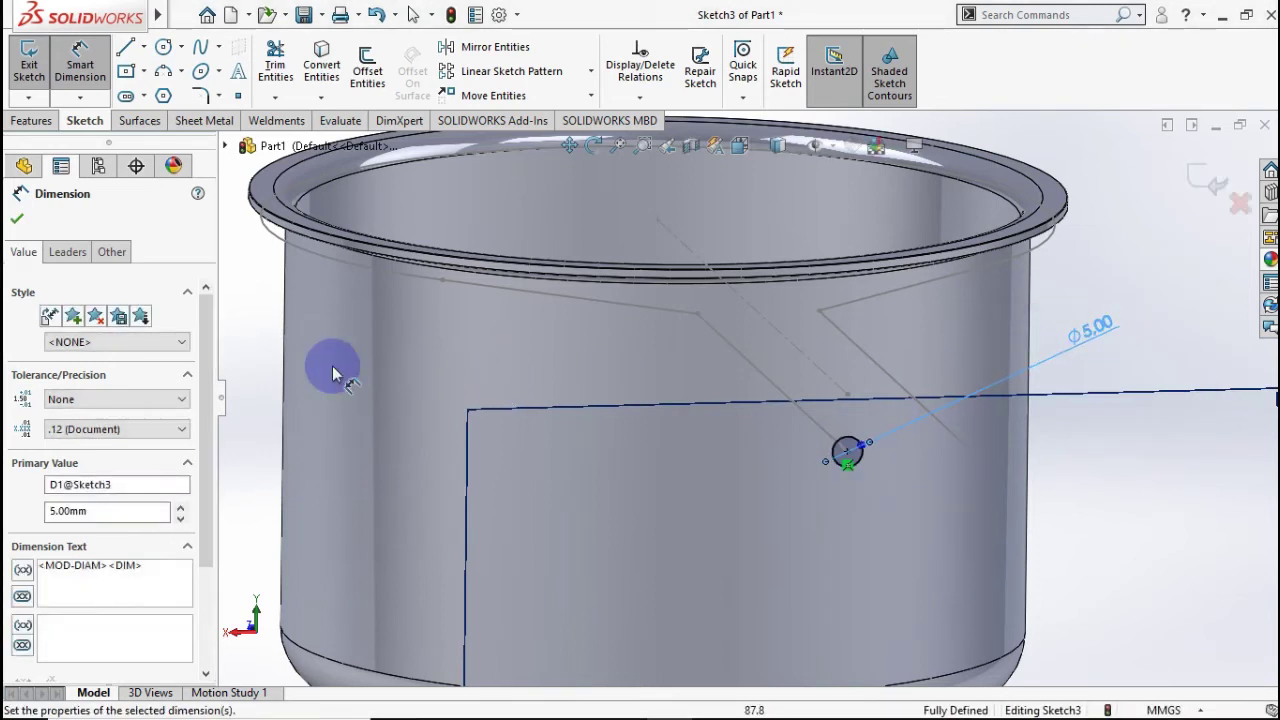
pyautogui.click(19, 219)
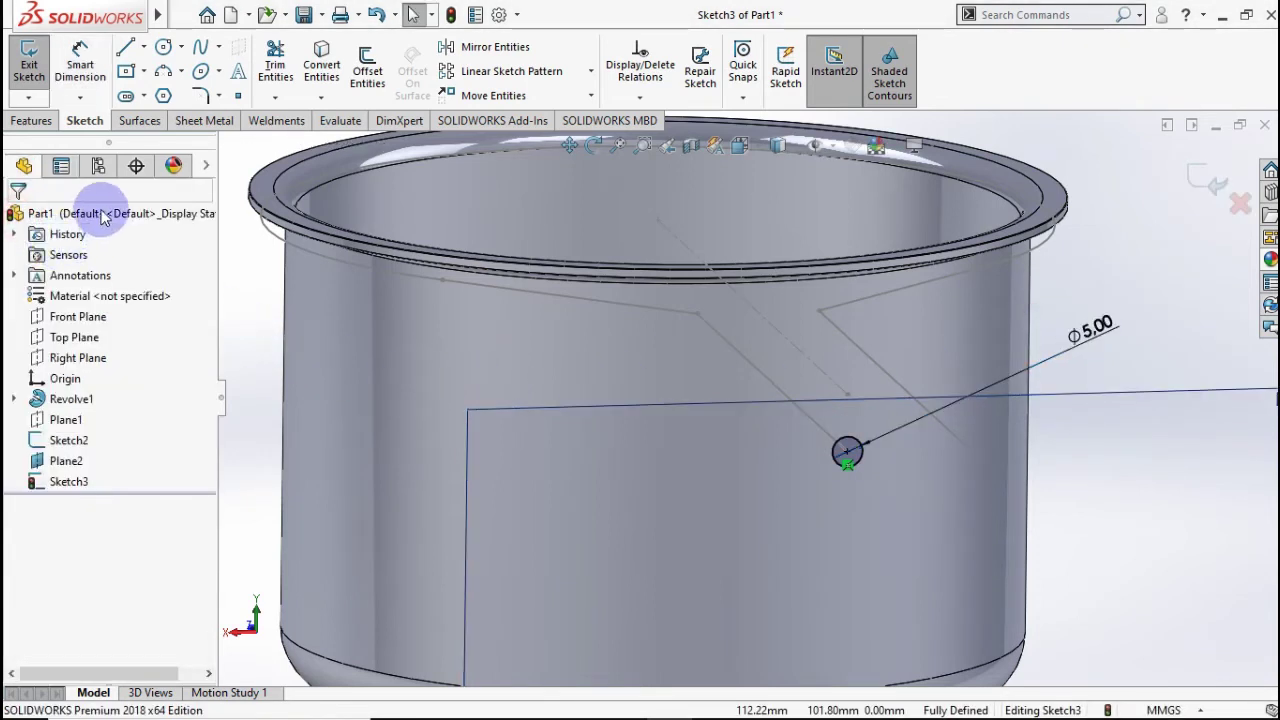
pyautogui.click(29, 122)
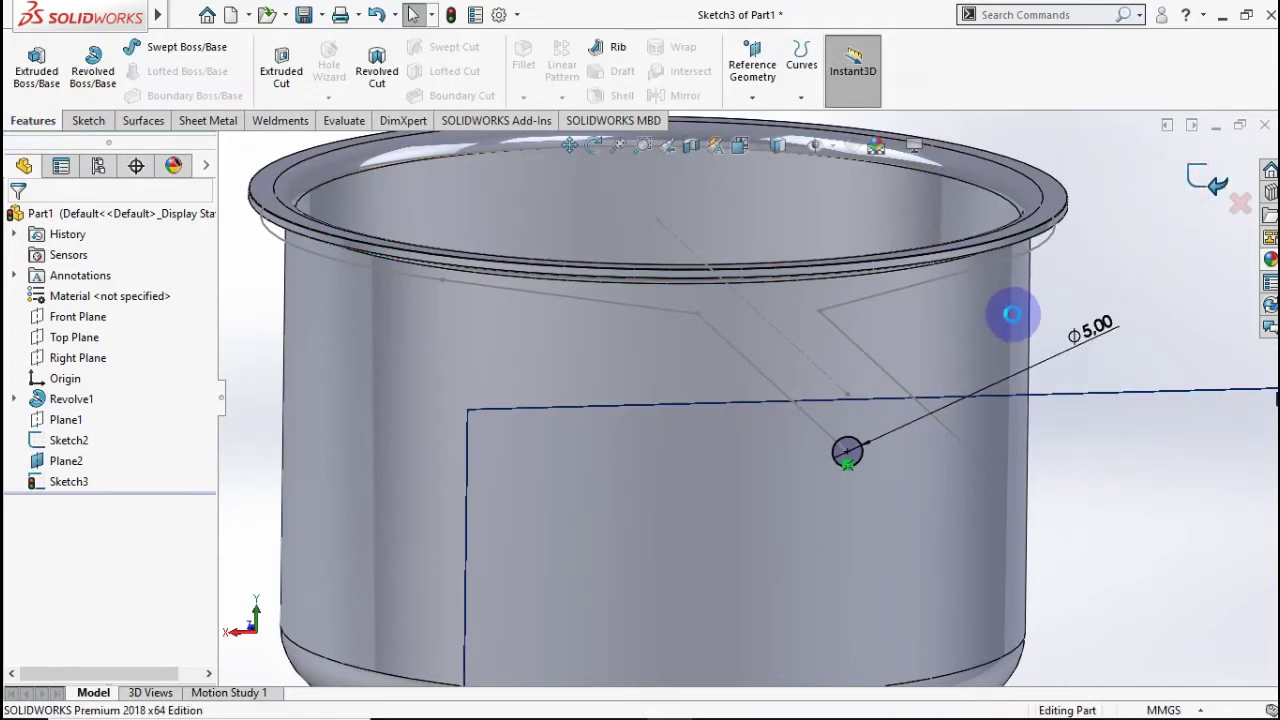
# Exit the circle sketch and hide Plane2.
pyautogui.moveTo(1013, 314); pyautogui.dragTo(1008, 355, button='middle')
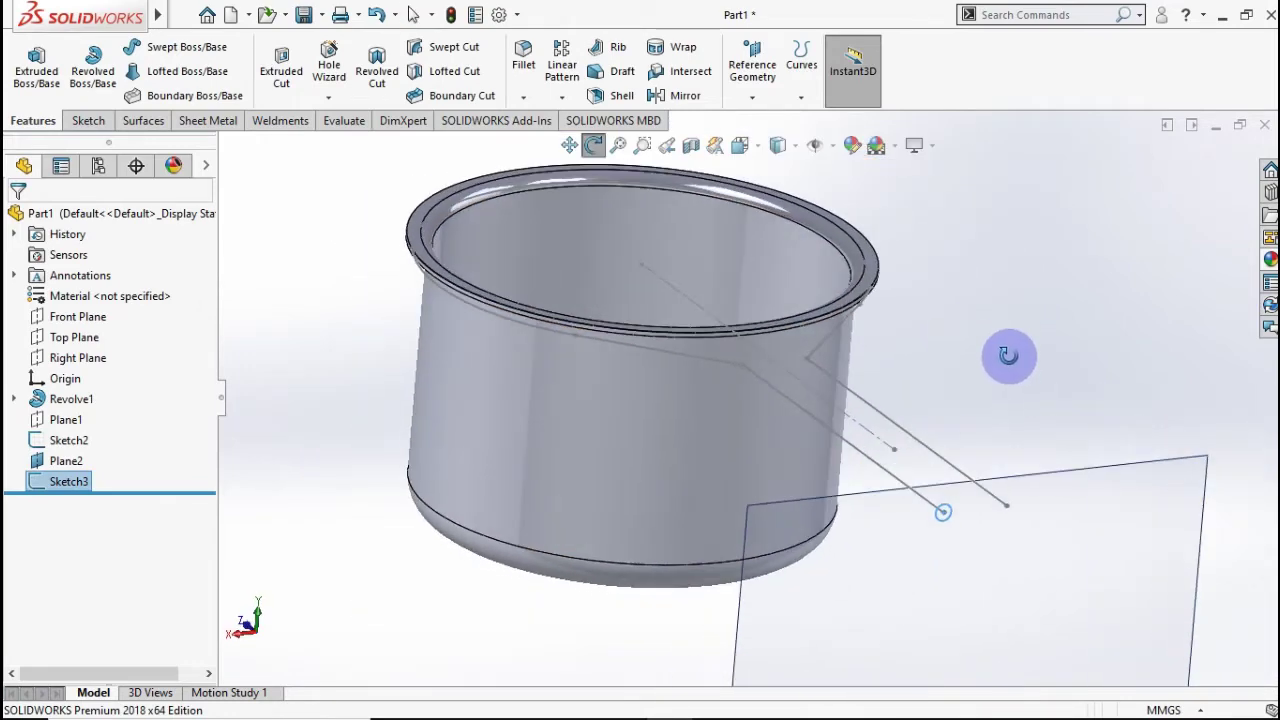
pyautogui.press('Escape')
pyautogui.rightClick(1060, 510)
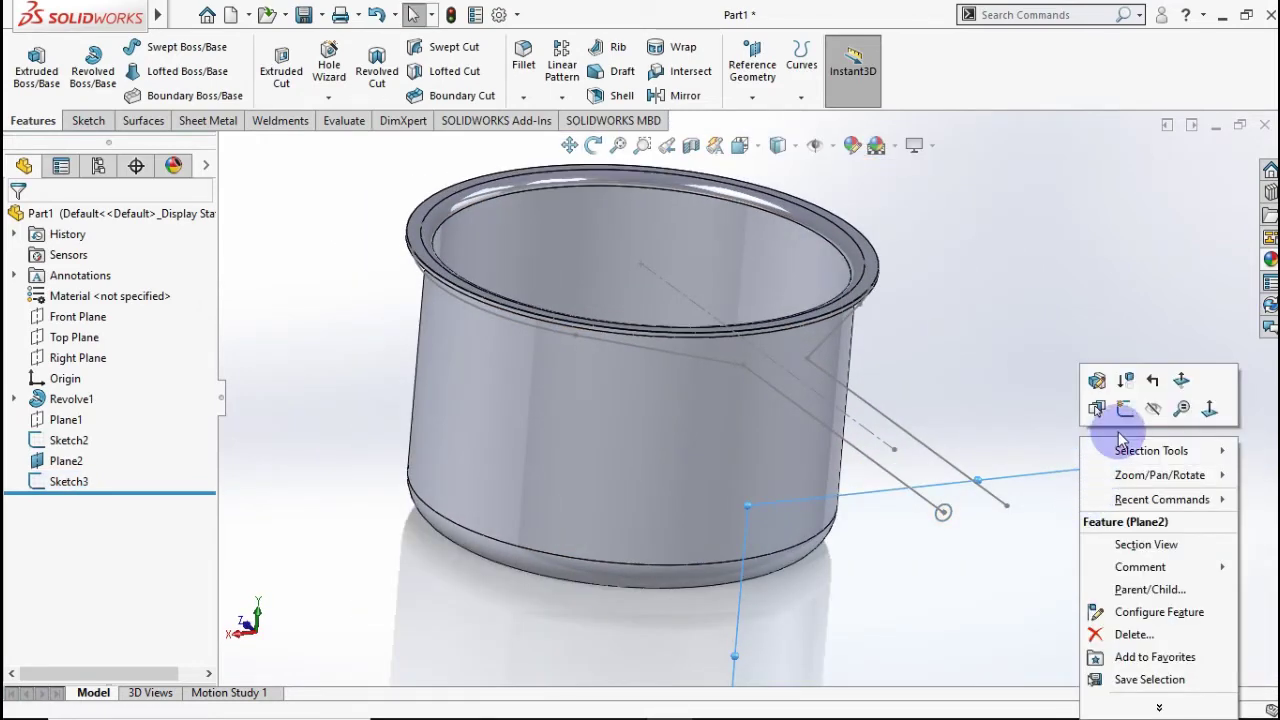
pyautogui.click(1150, 409)
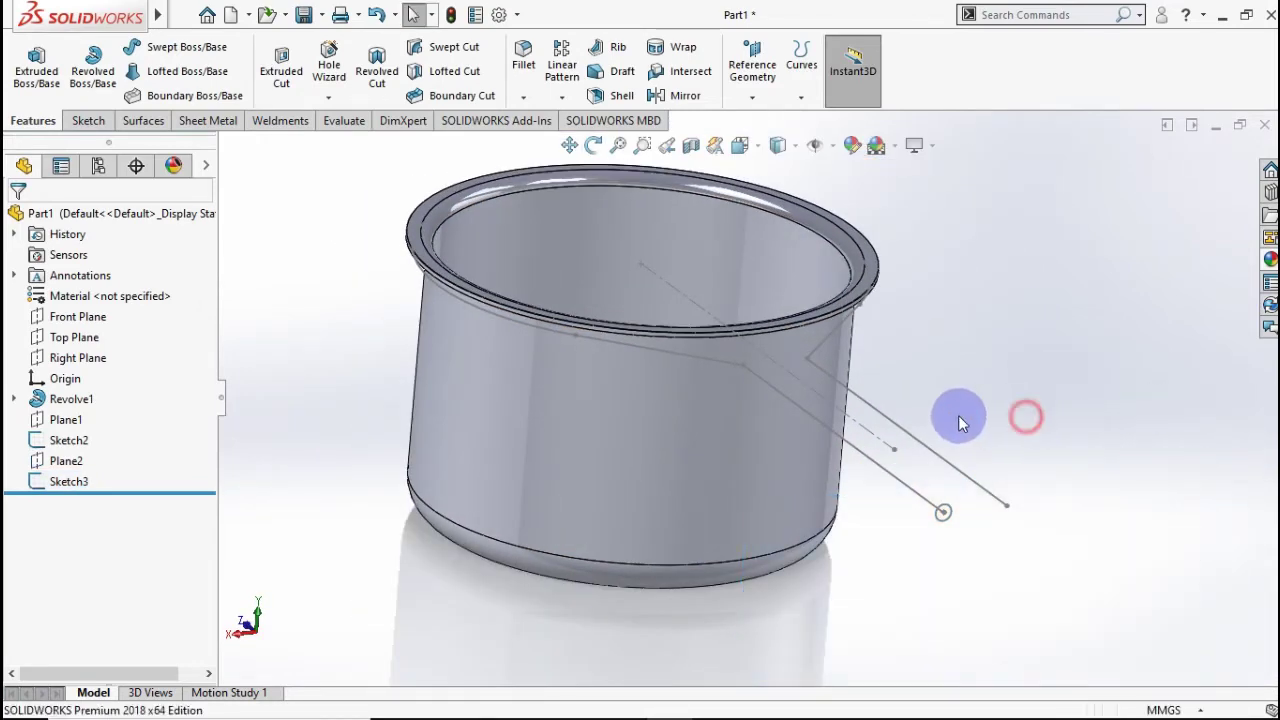
# Sweep the Sketch3 circle along the Sketch2 path to create the wire rods.
pyautogui.click(945, 519)
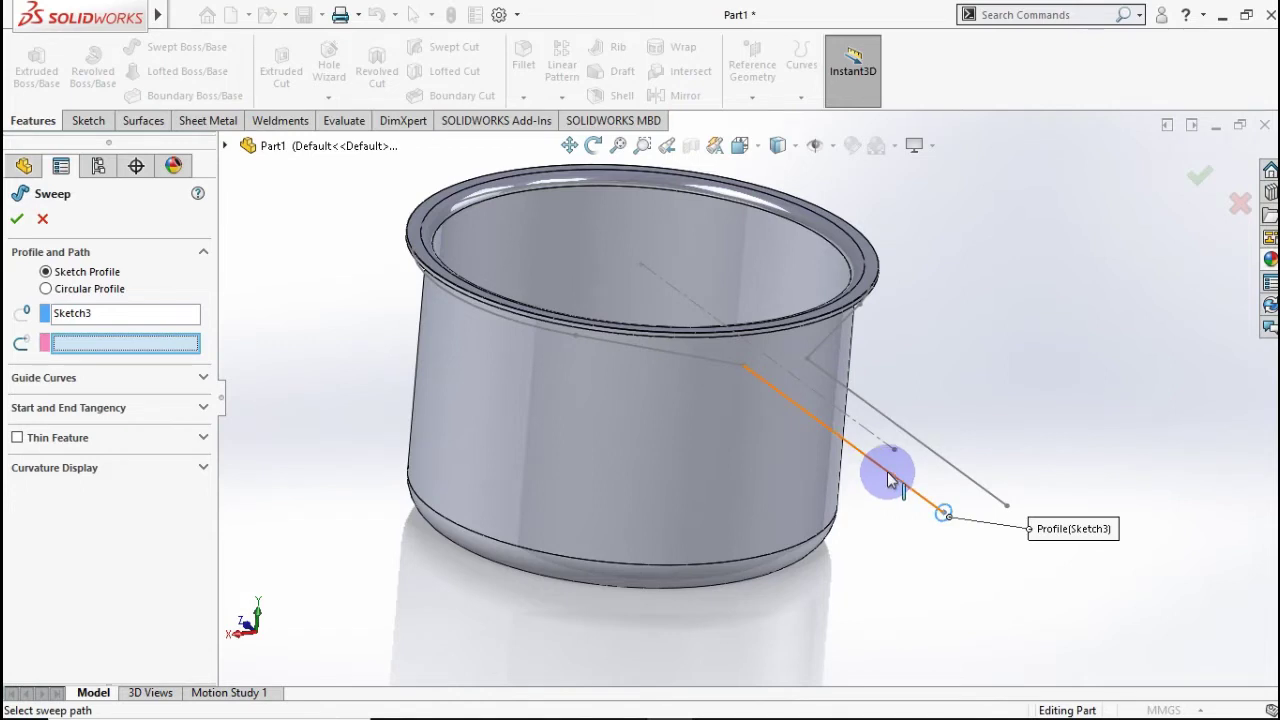
pyautogui.click(890, 480)
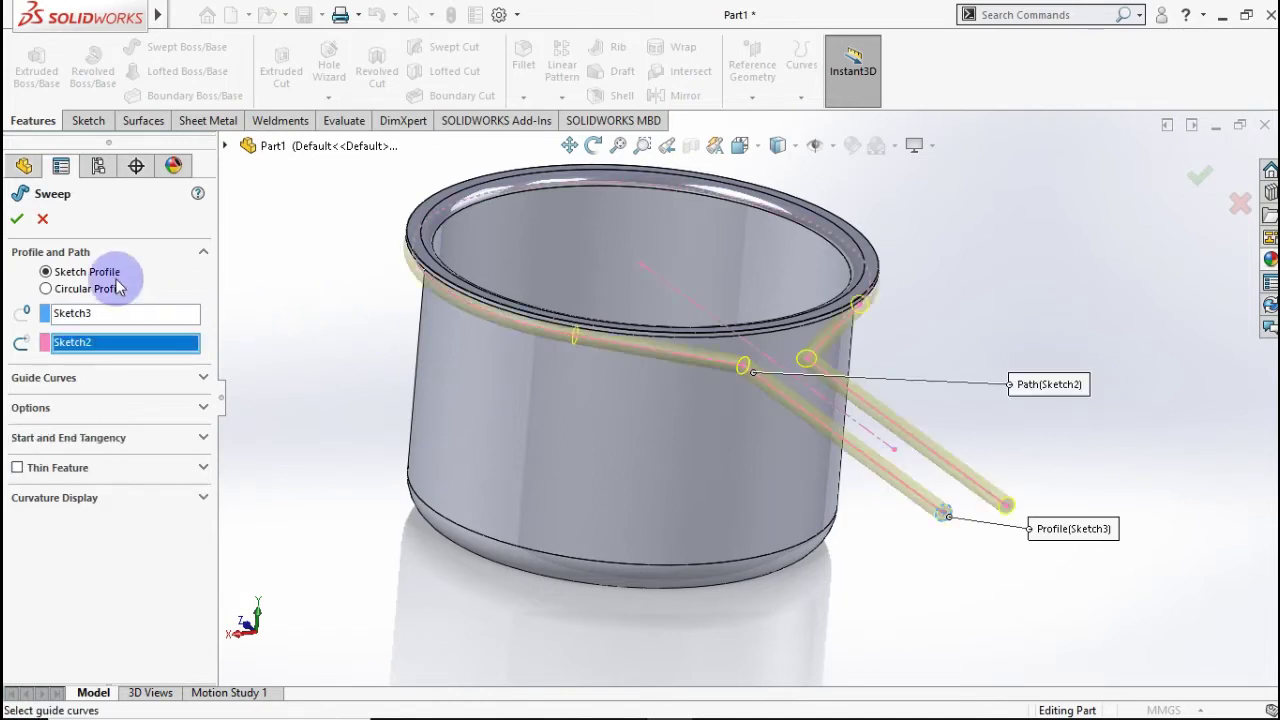
pyautogui.click(16, 215)
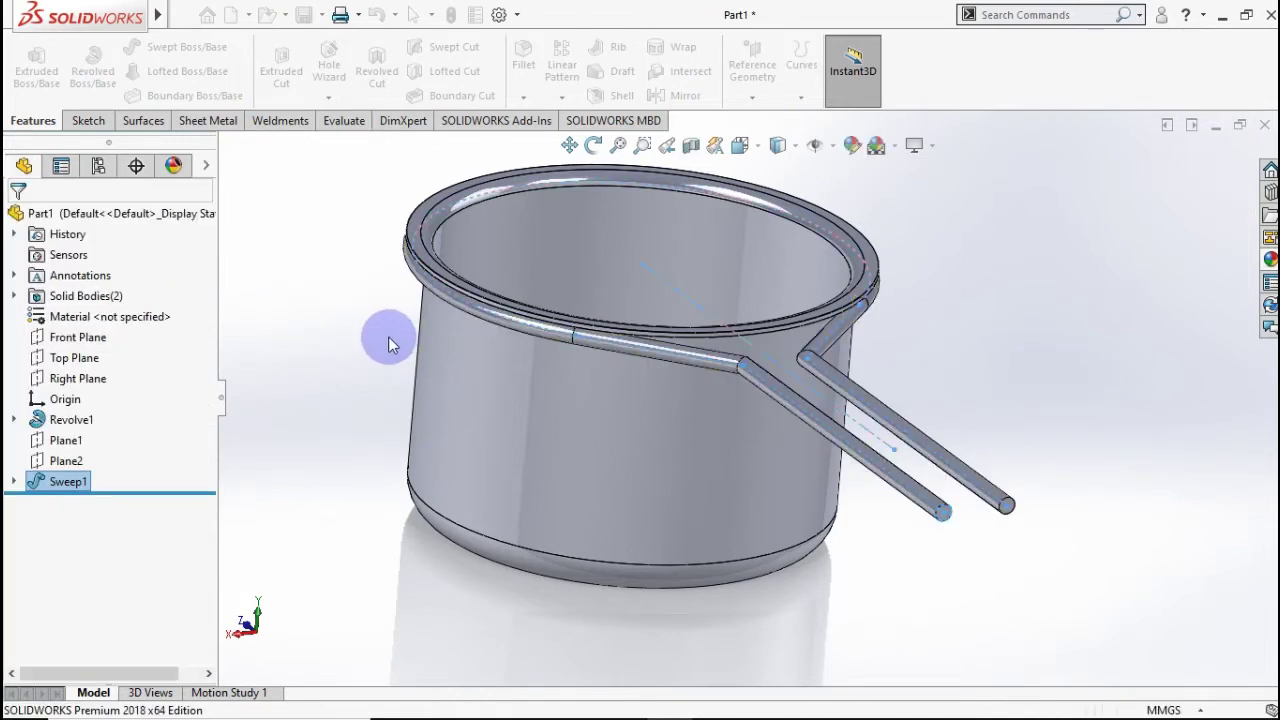
pyautogui.click(344, 338)
# Orbit around the new wire rods, return to isometric view, and select the pot body.
pyautogui.moveTo(346, 345); pyautogui.dragTo(276, 342, button='middle')
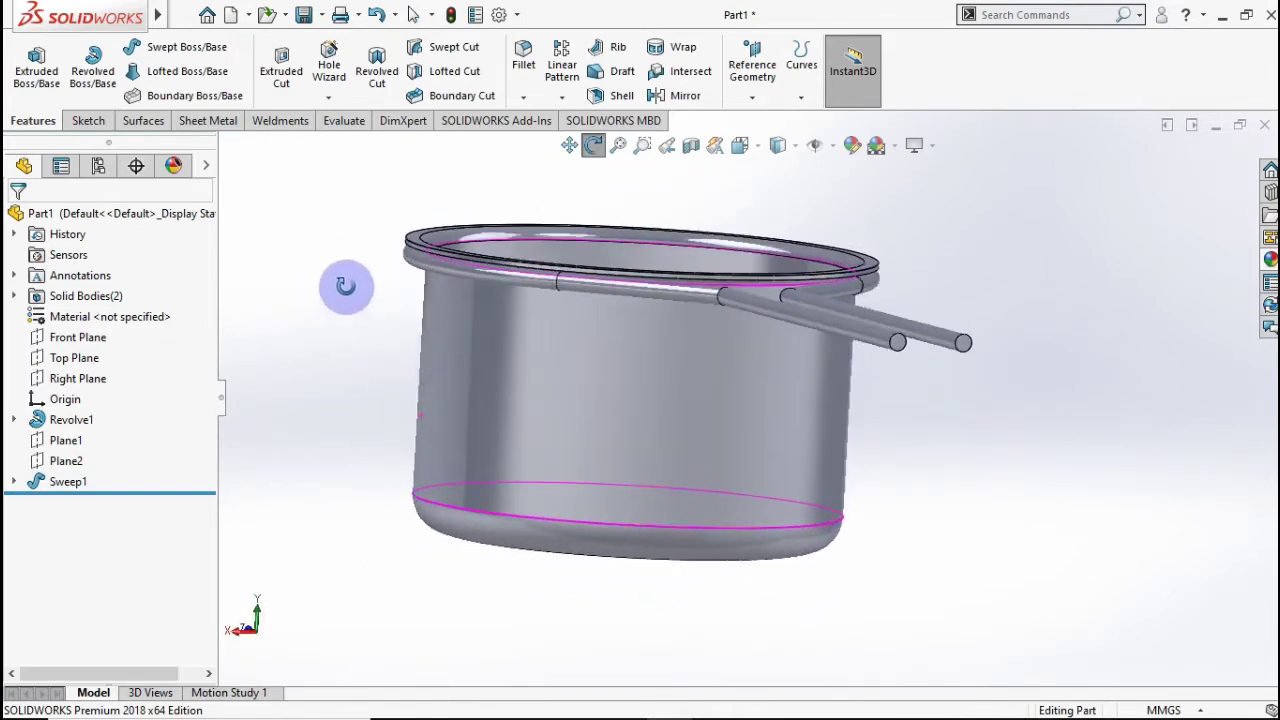
pyautogui.moveTo(276, 342)
pyautogui.mouseDown(button='middle')
pyautogui.moveTo(491, 264)
pyautogui.moveTo(585, 316)
pyautogui.mouseUp(button='middle')
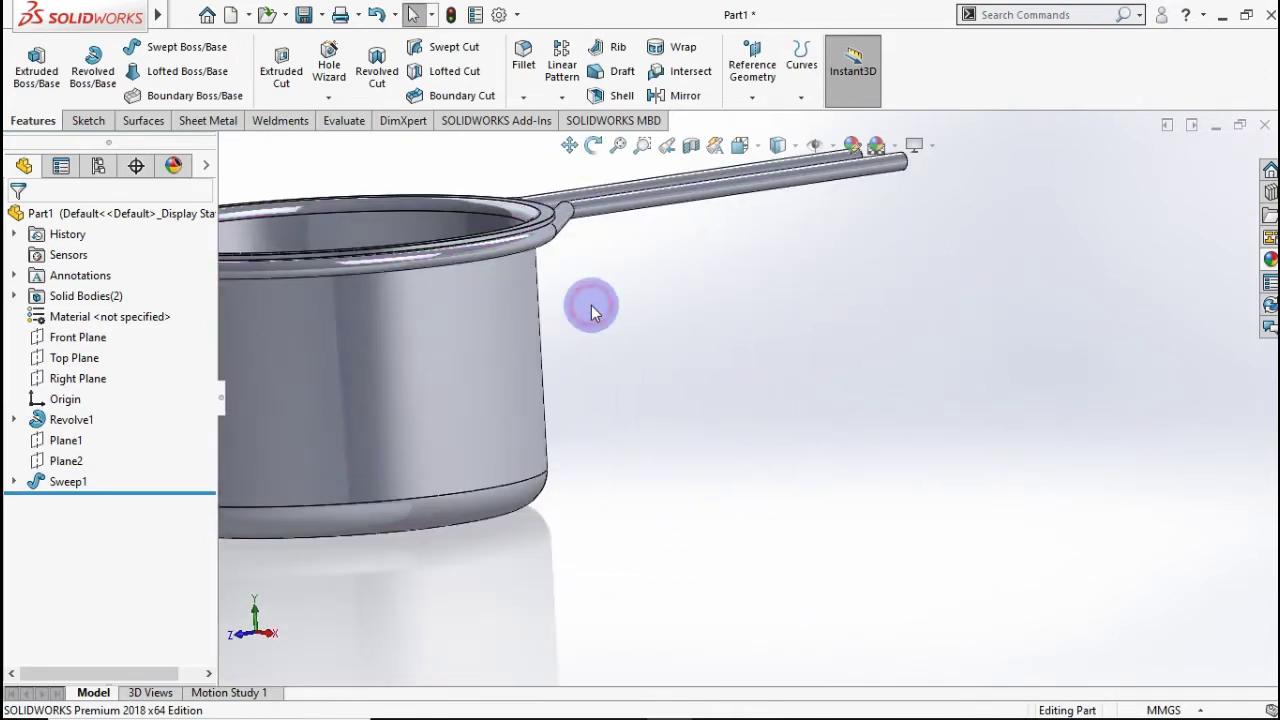
pyautogui.hotkey('ctrl', '7')
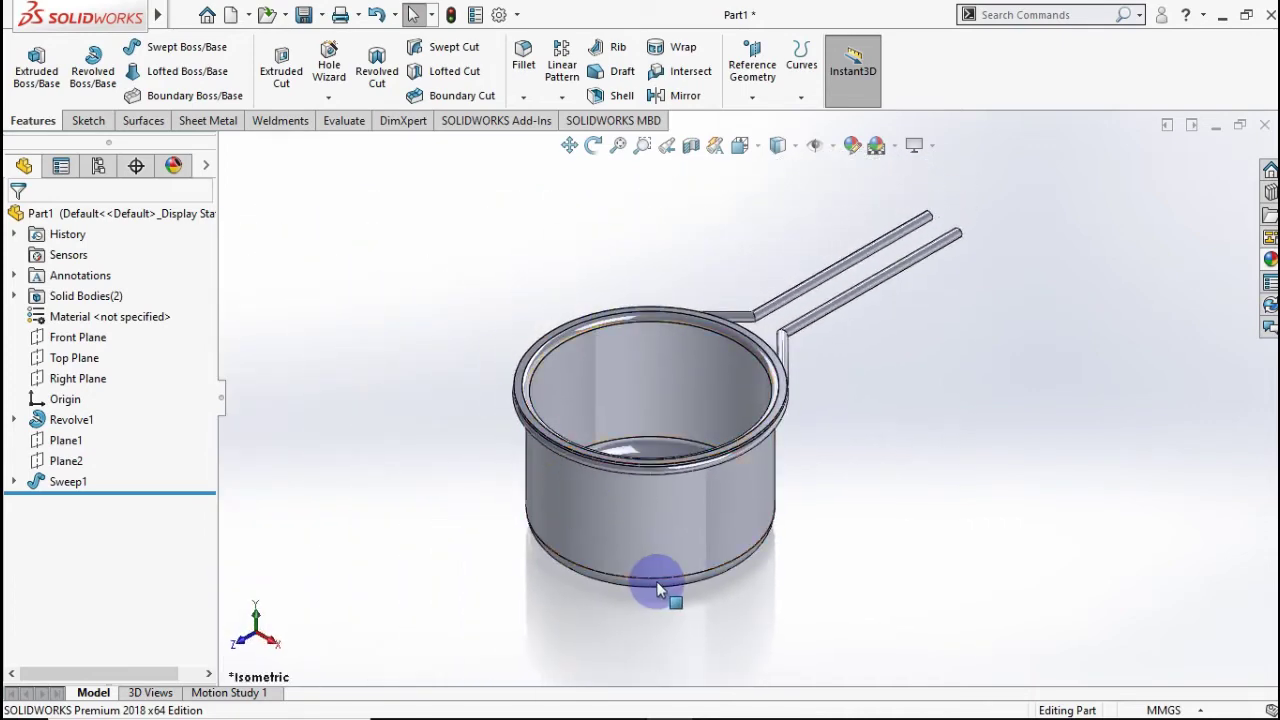
pyautogui.click(86, 421)
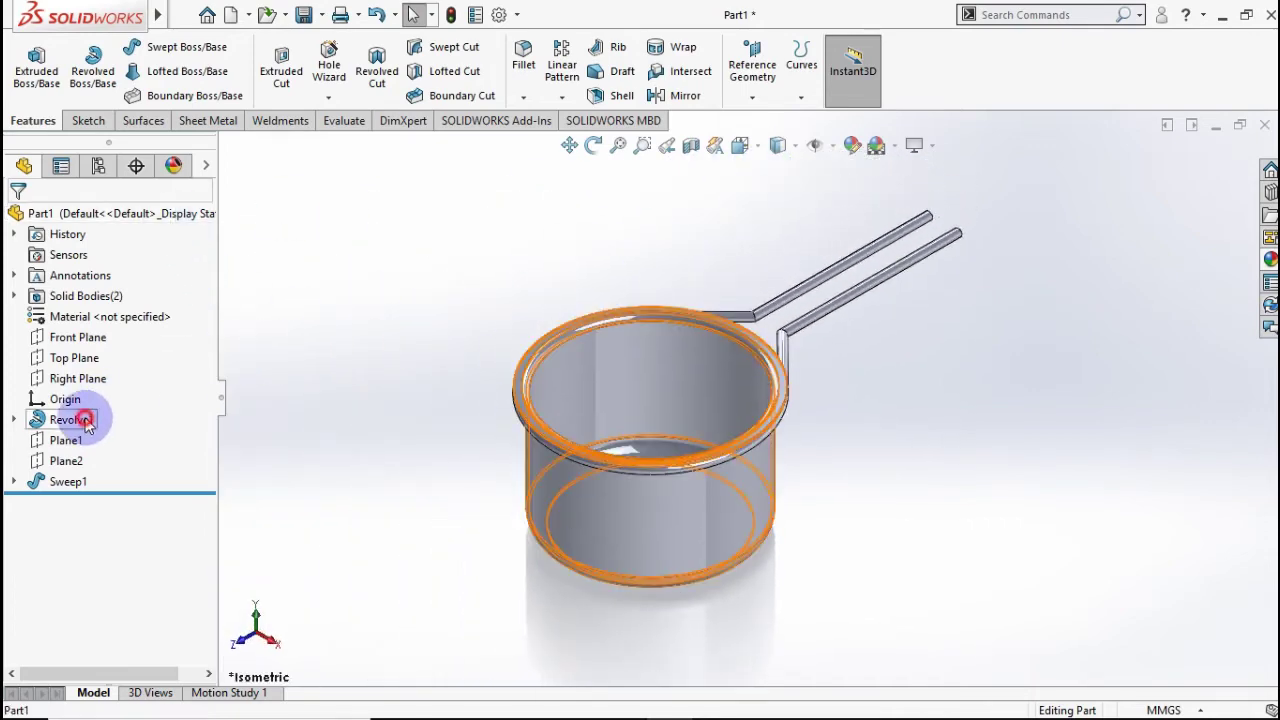
# Apply Metal > Aluminum > polished aluminum to the Revolve1 pot body.
pyautogui.click(851, 146)
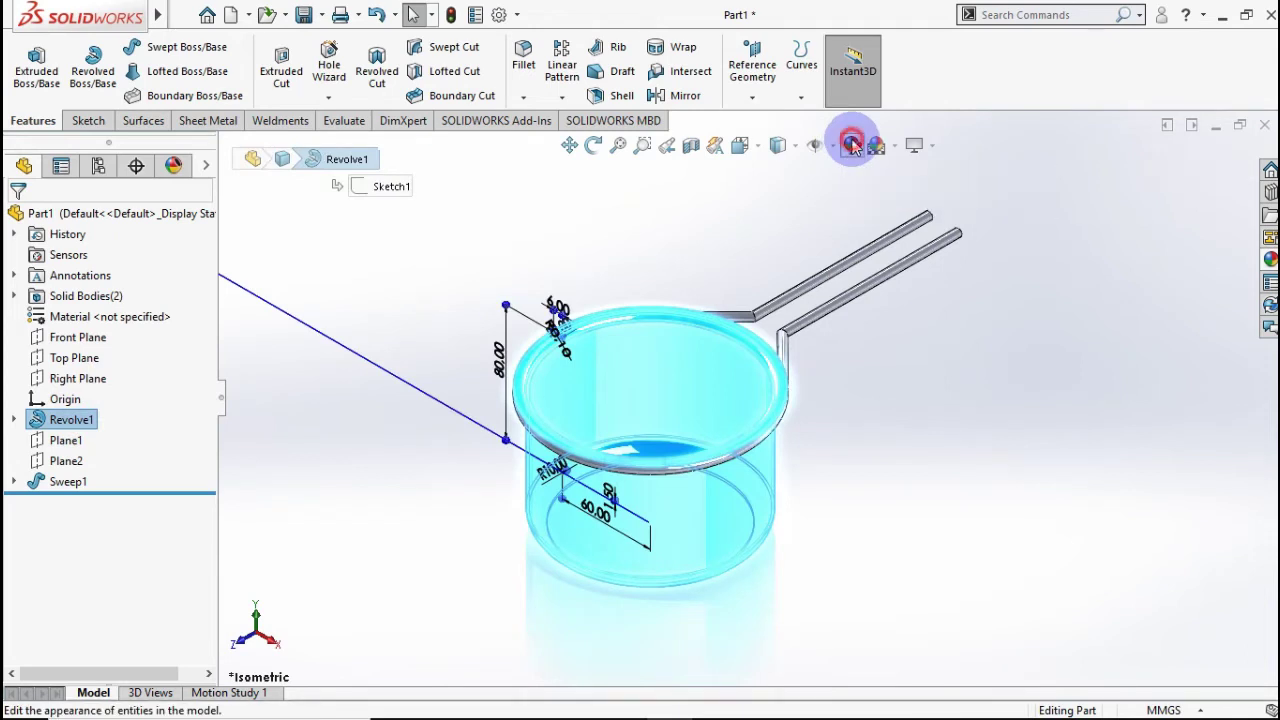
pyautogui.click(1061, 247)
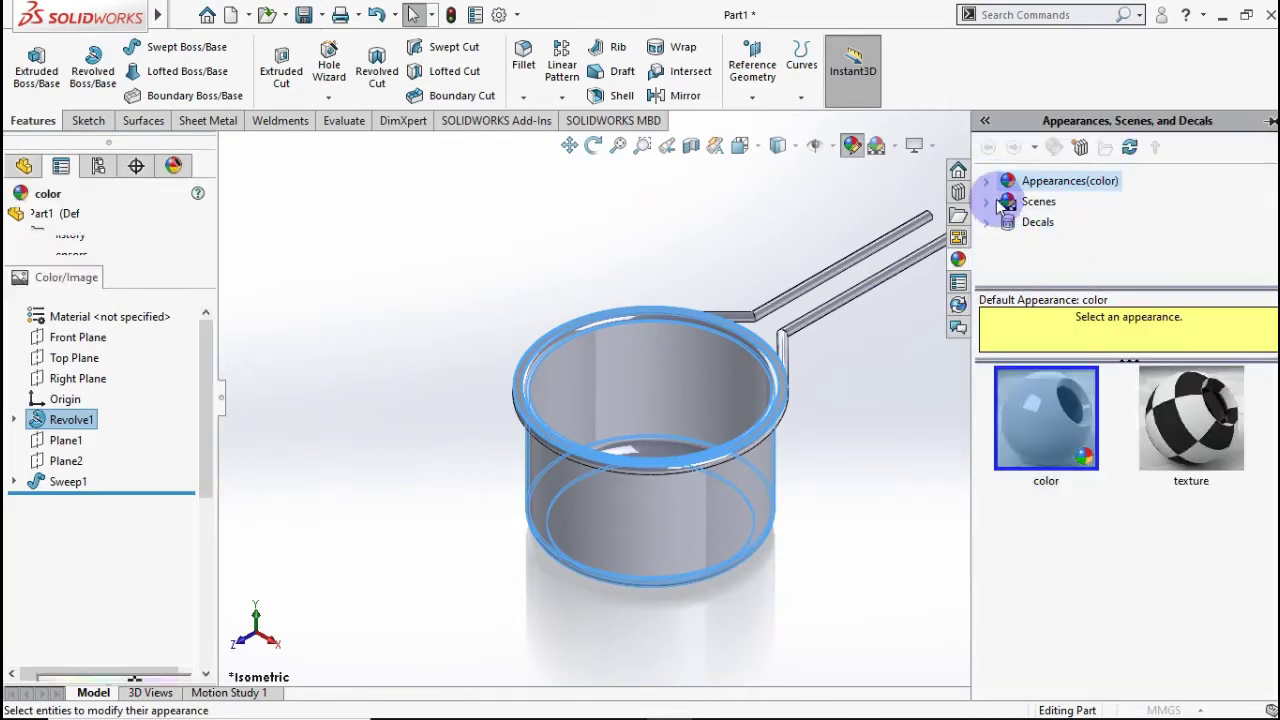
pyautogui.click(988, 185)
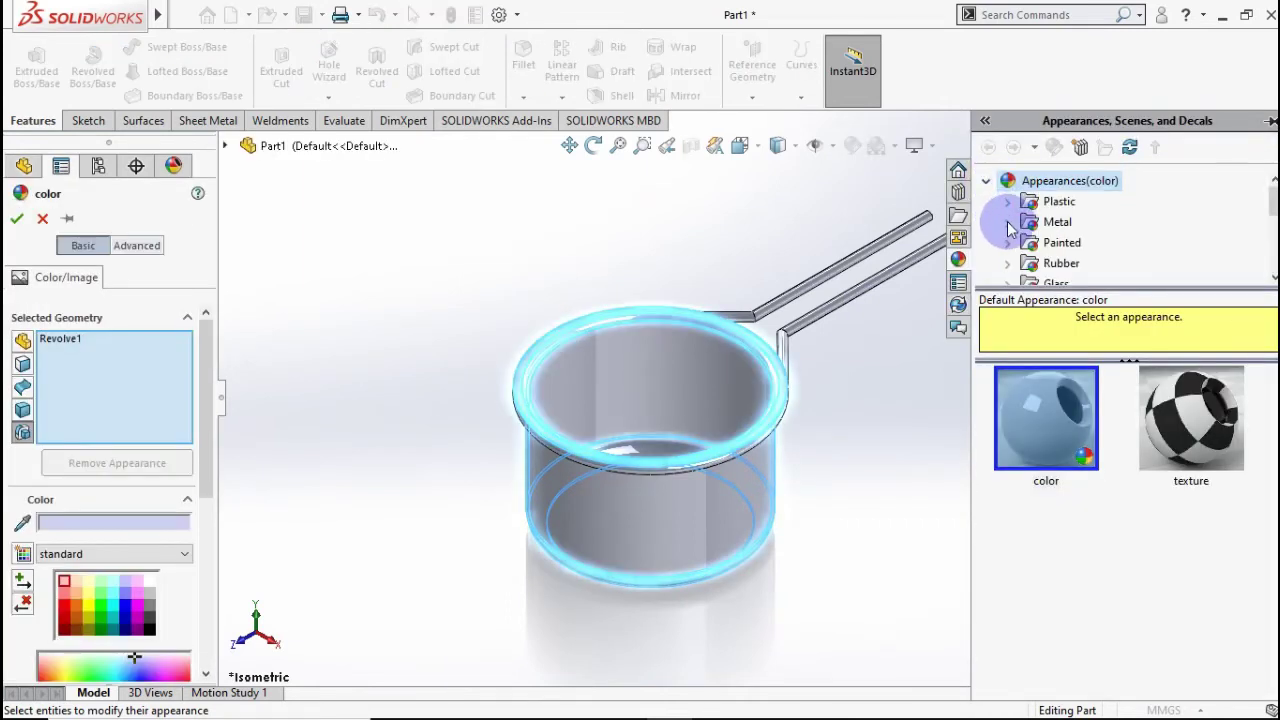
pyautogui.click(1008, 224)
pyautogui.click(1078, 246)
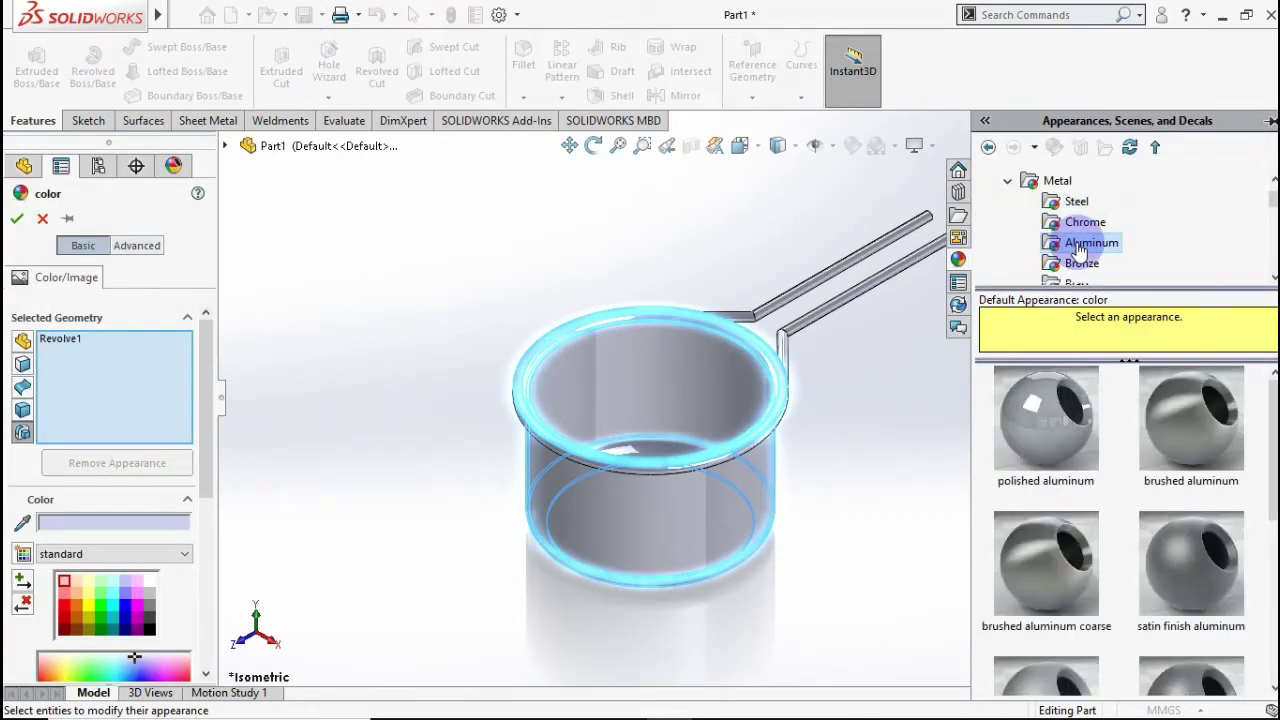
pyautogui.click(1078, 433)
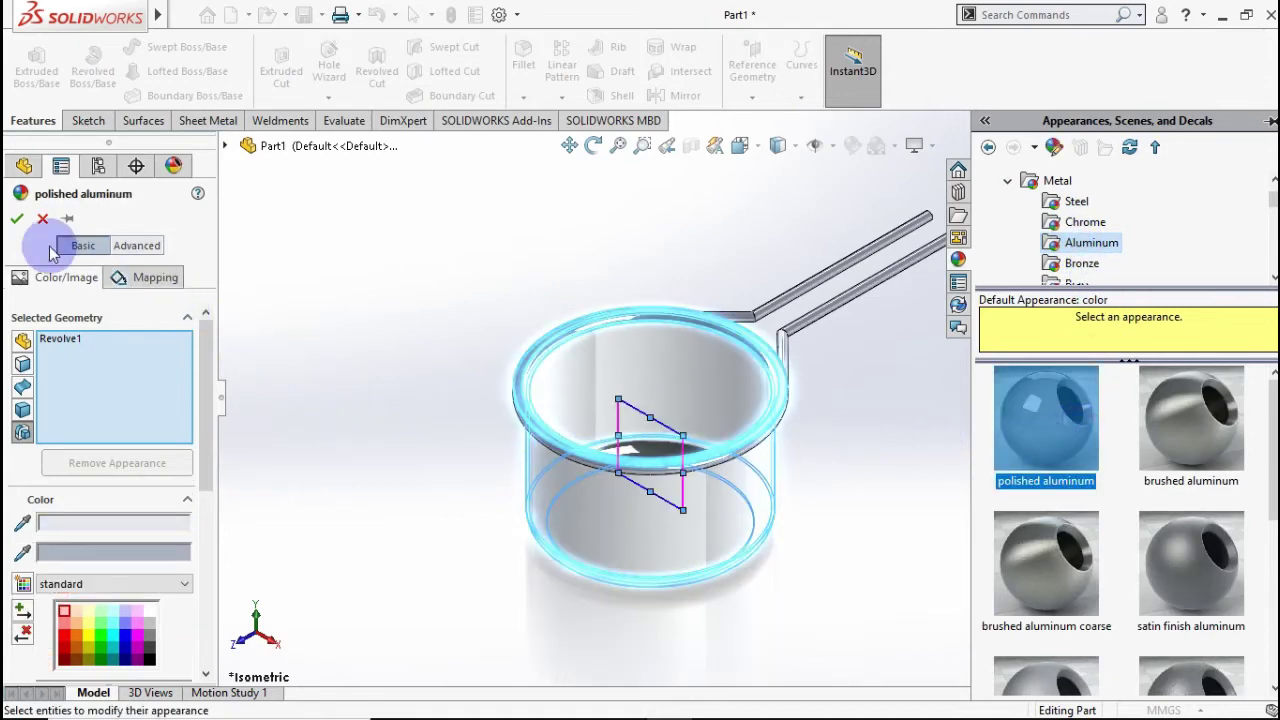
pyautogui.click(20, 223)
pyautogui.click(294, 307)
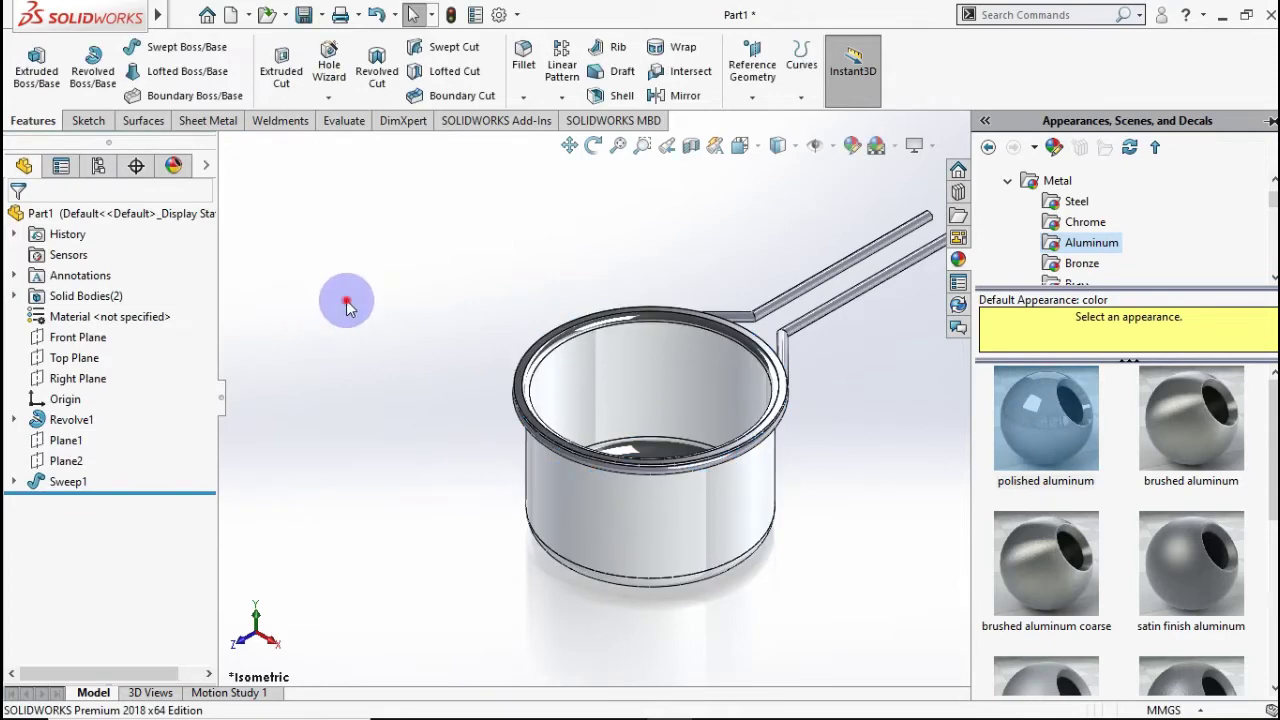
# Apply brushed aluminum to the Sweep1 wire rods.
pyautogui.click(68, 481)
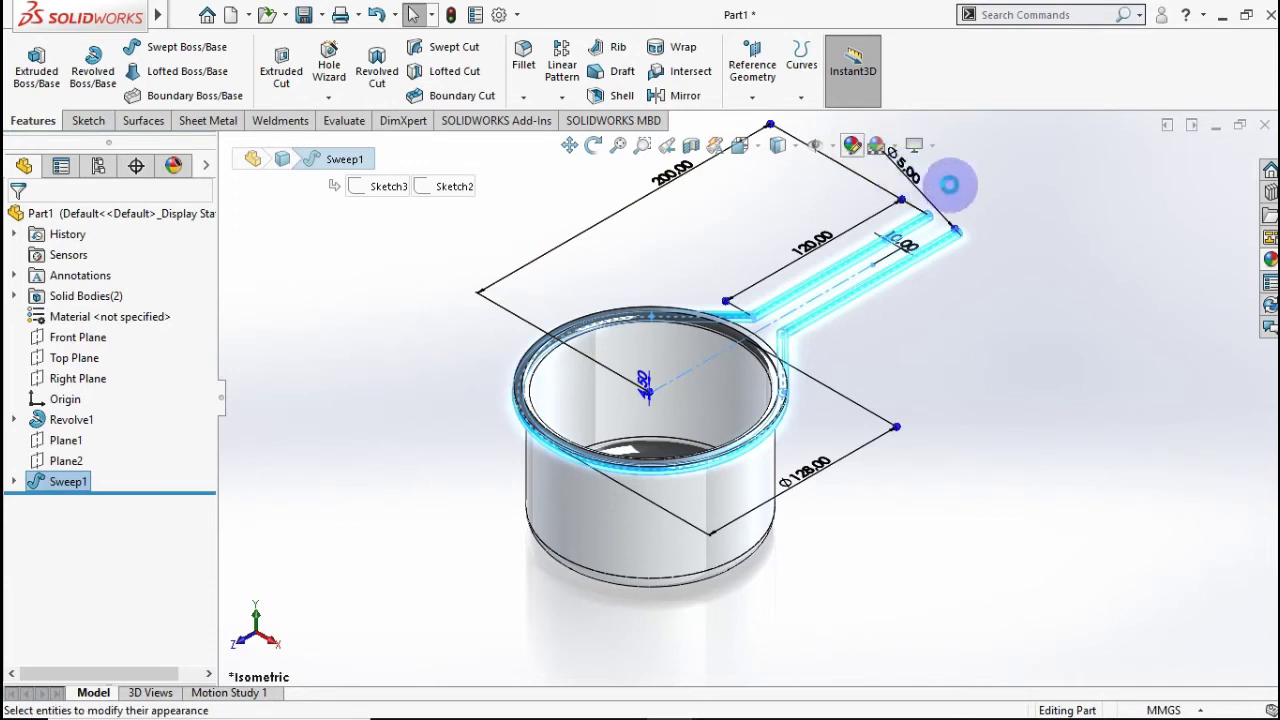
pyautogui.click(1079, 202)
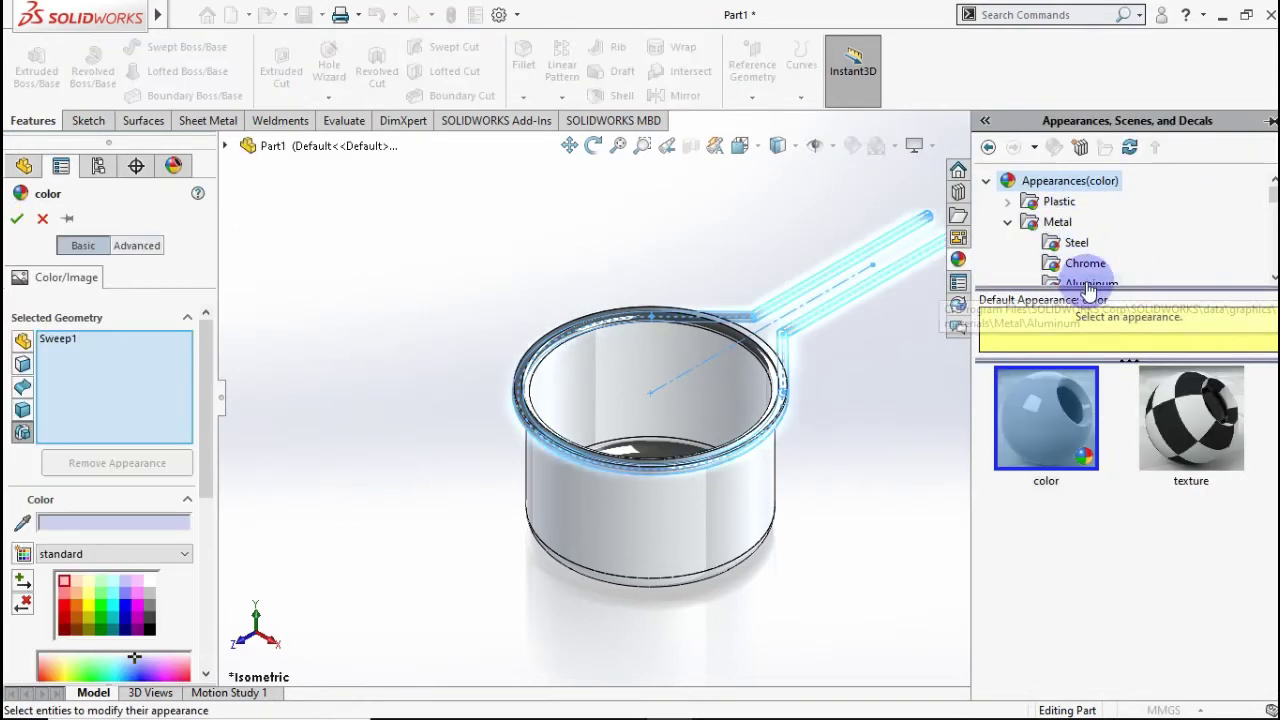
pyautogui.click(1087, 284)
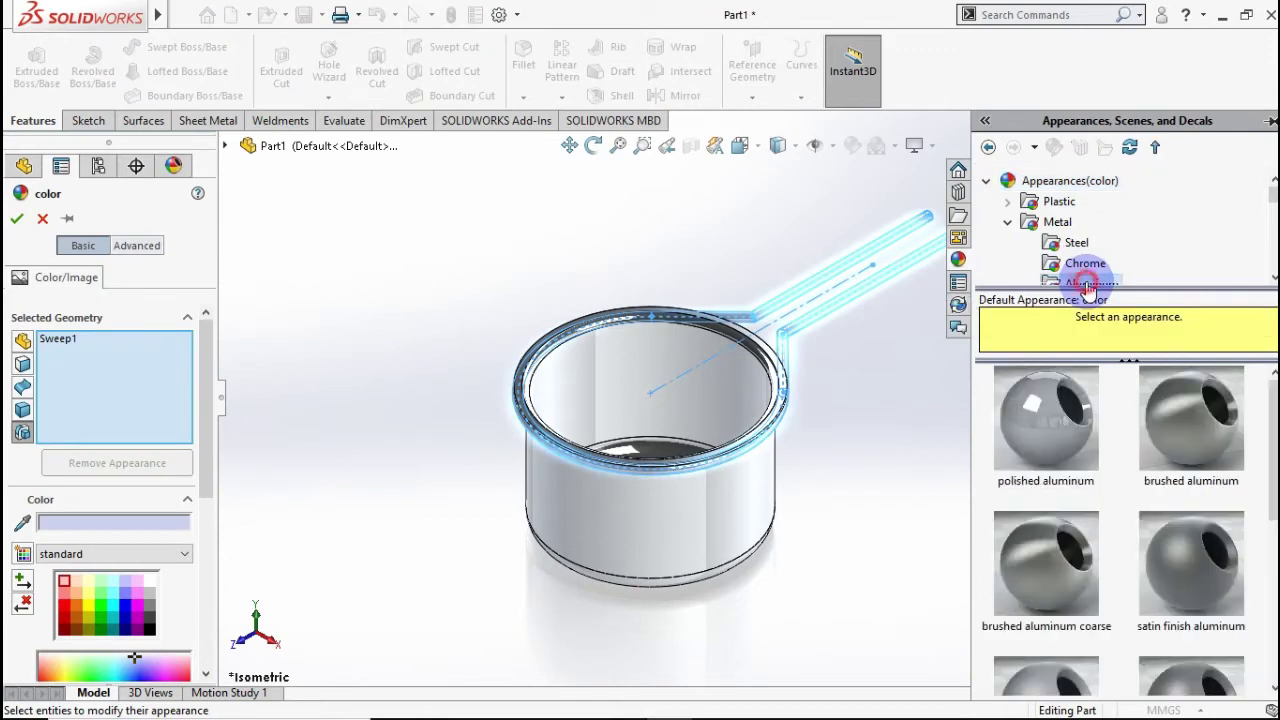
pyautogui.click(1190, 455)
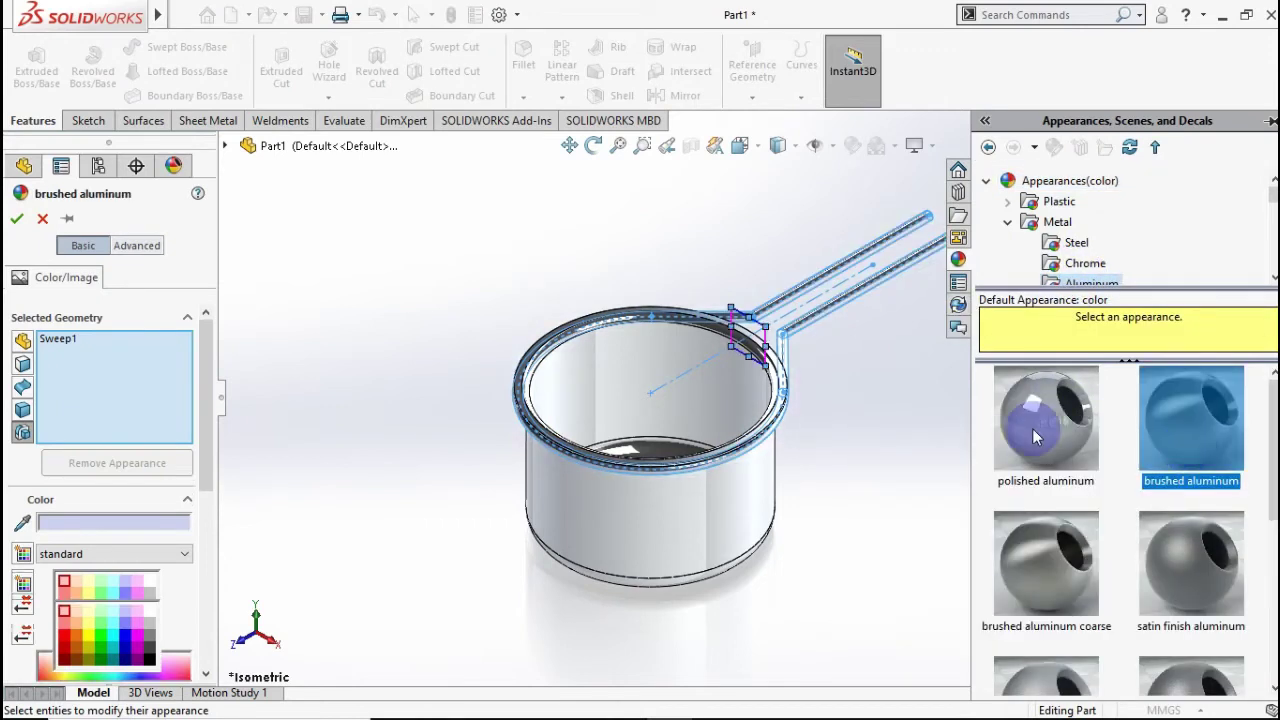
pyautogui.click(16, 219)
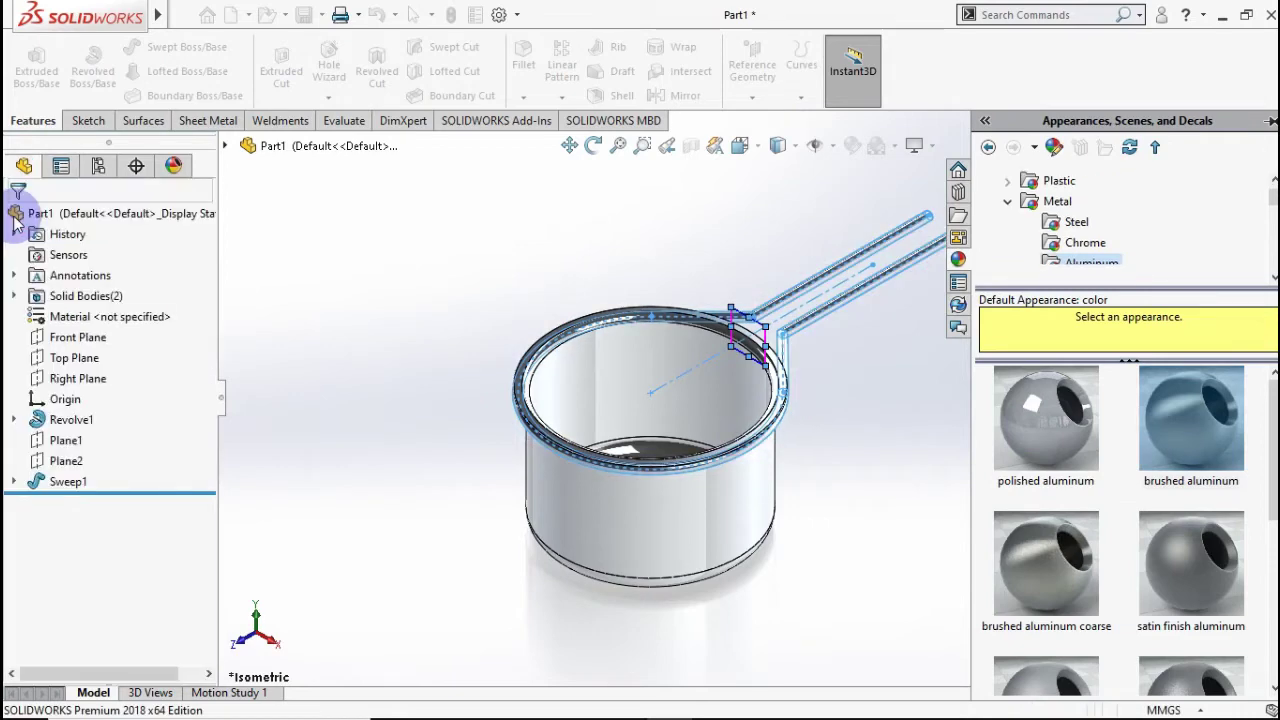
pyautogui.click(386, 316)
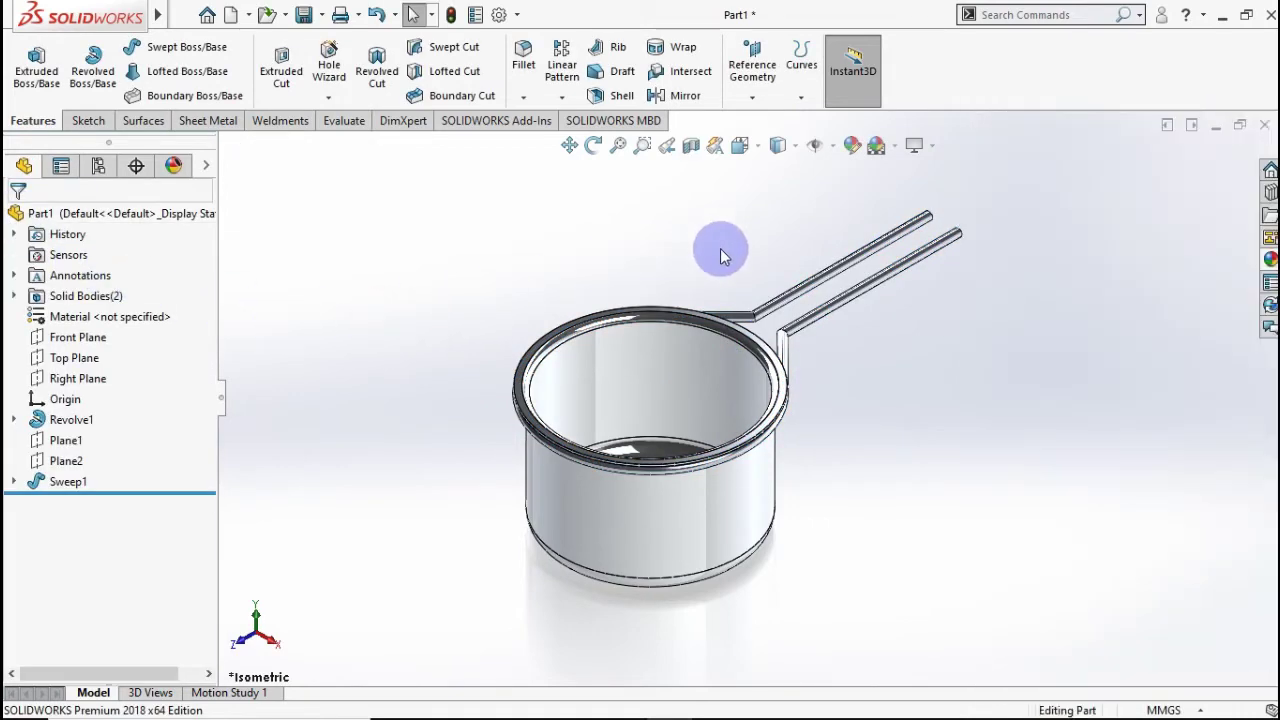
# Check the finishes in isometric view and create a new part document.
pyautogui.moveTo(711, 251)
pyautogui.mouseDown(button='middle')
pyautogui.moveTo(677, 229)
pyautogui.moveTo(596, 227)
pyautogui.moveTo(580, 263)
pyautogui.moveTo(686, 214)
pyautogui.moveTo(769, 224)
pyautogui.moveTo(857, 263)
pyautogui.moveTo(914, 234)
pyautogui.moveTo(983, 270)
pyautogui.moveTo(743, 245)
pyautogui.moveTo(649, 243)
pyautogui.moveTo(629, 271)
pyautogui.moveTo(637, 258)
pyautogui.mouseUp(button='middle')
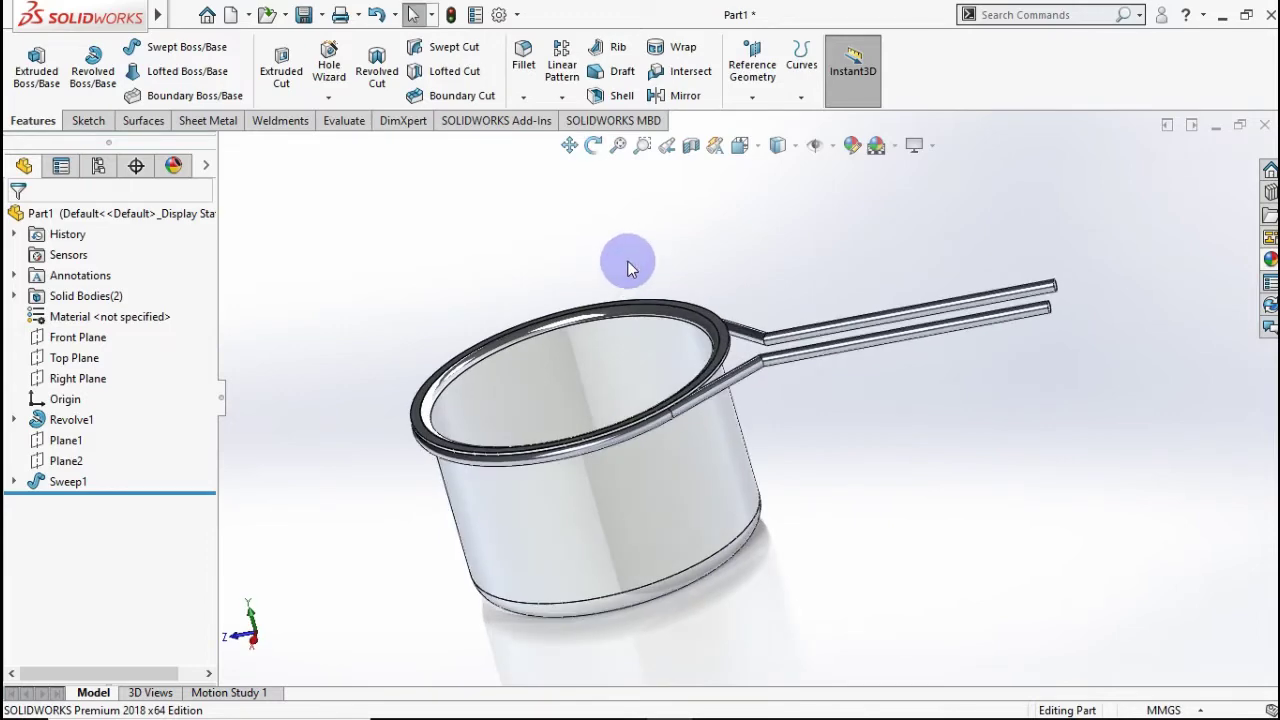
pyautogui.hotkey('ctrl', '7')
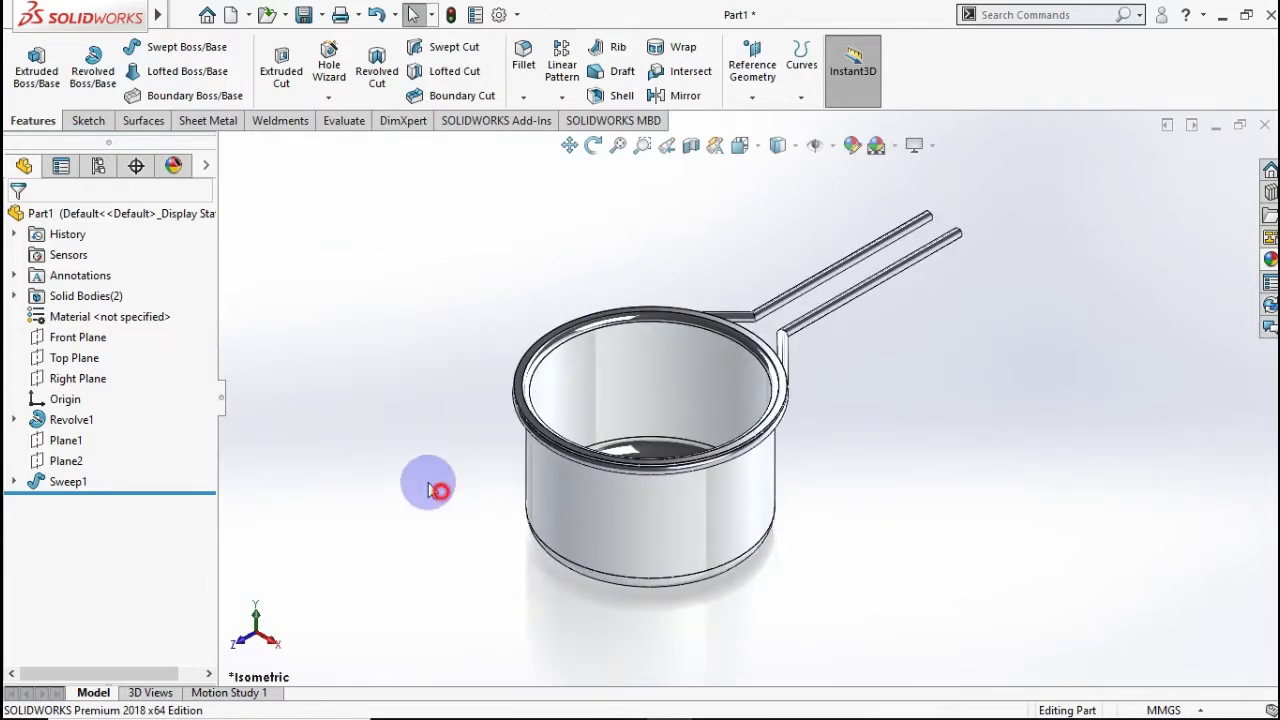
pyautogui.hotkey('ctrl', 'n')
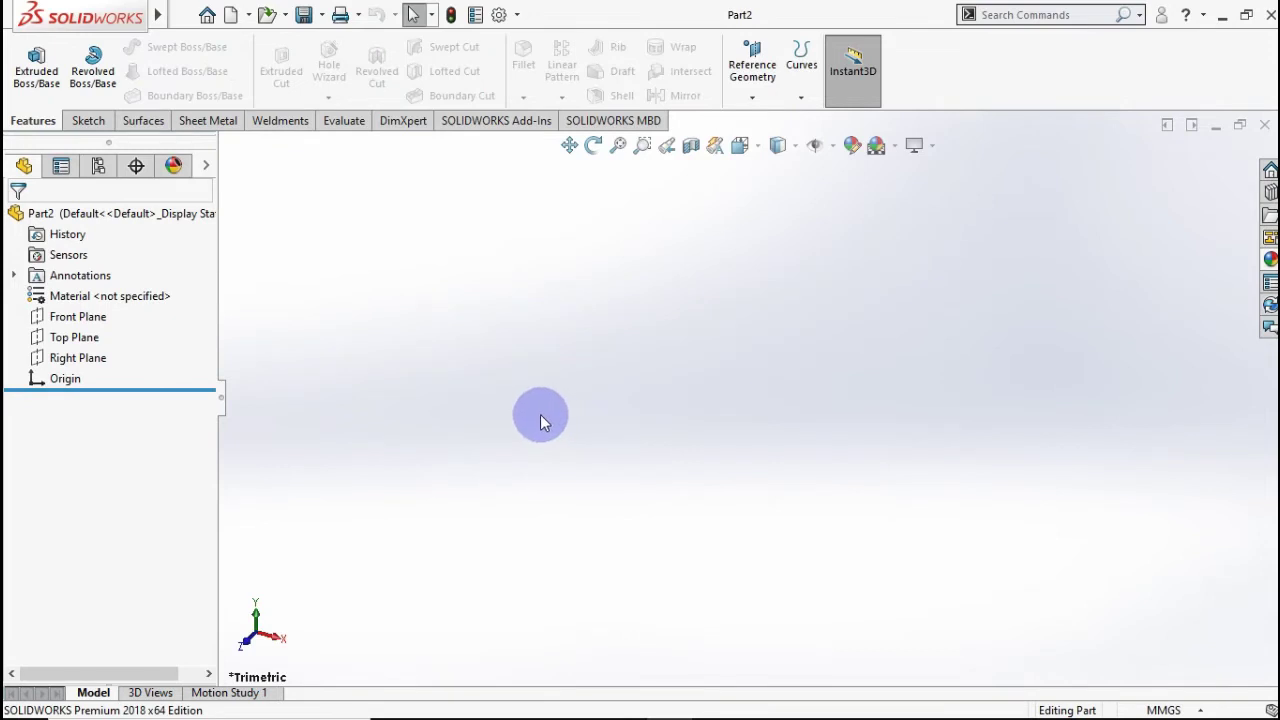
# On the Front Plane, draw a horizontal centre-point straight slot centred on the origin.
pyautogui.click(85, 318)
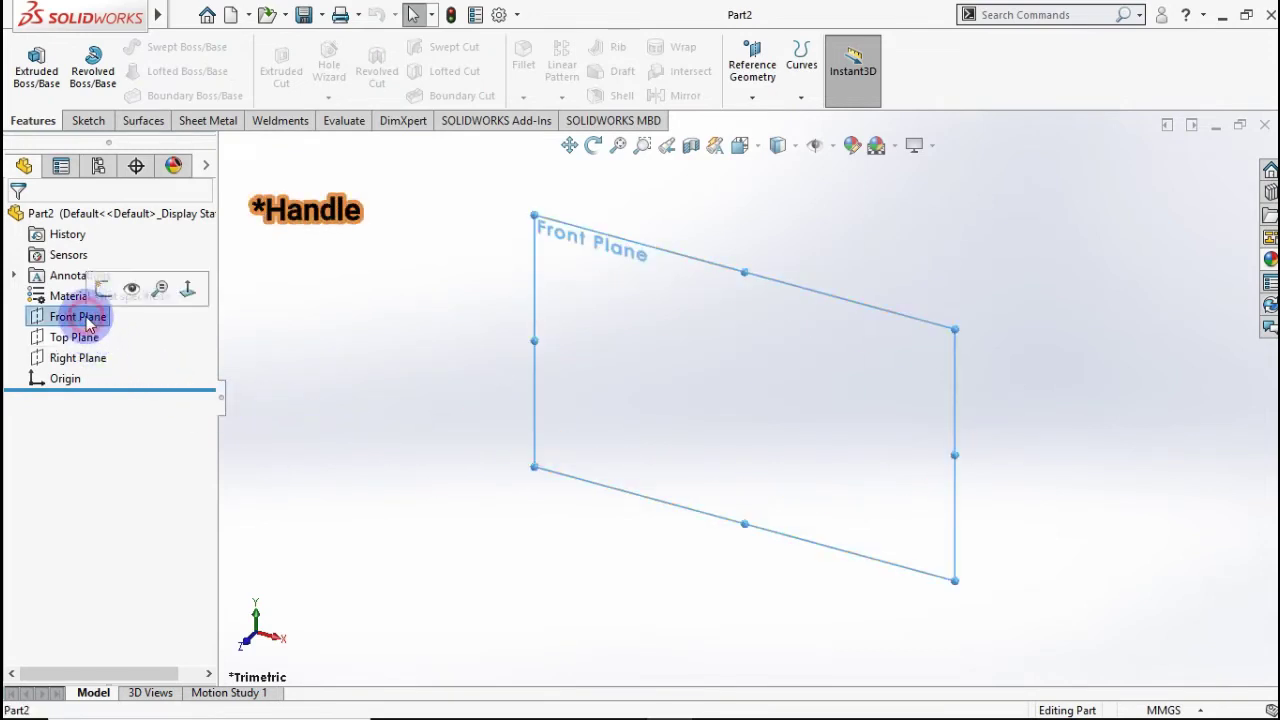
pyautogui.click(100, 298)
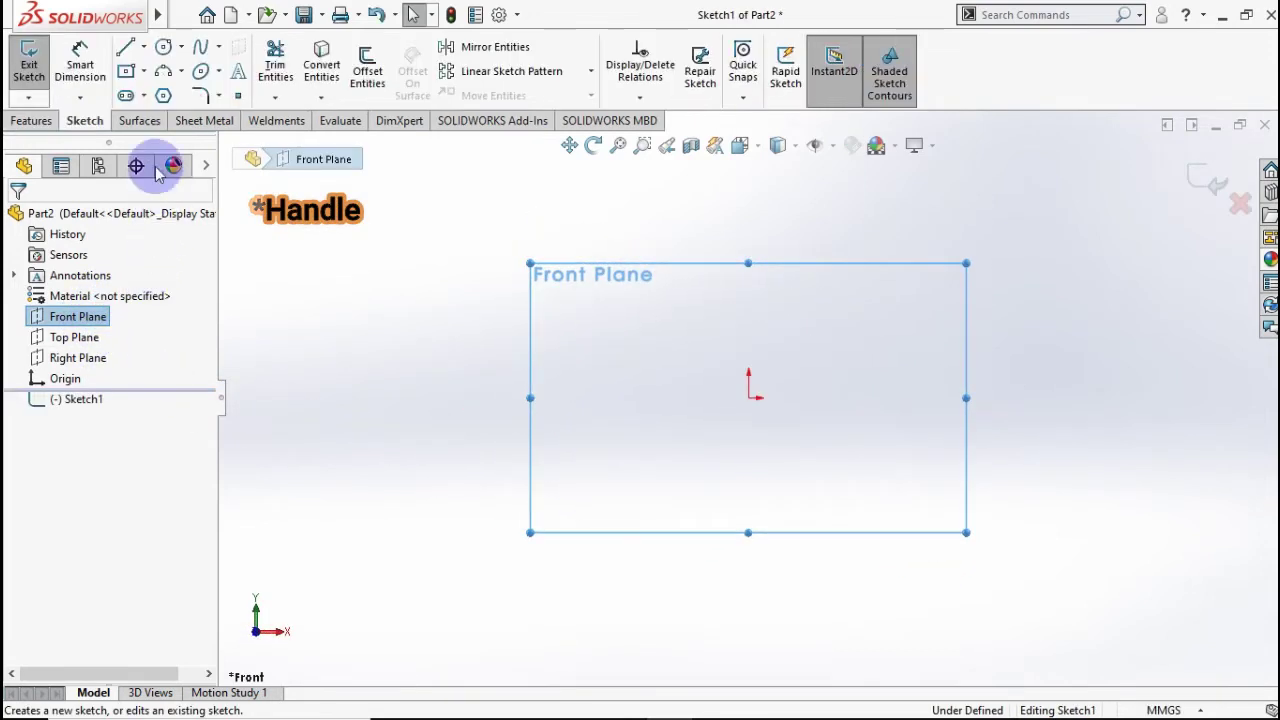
pyautogui.click(127, 96)
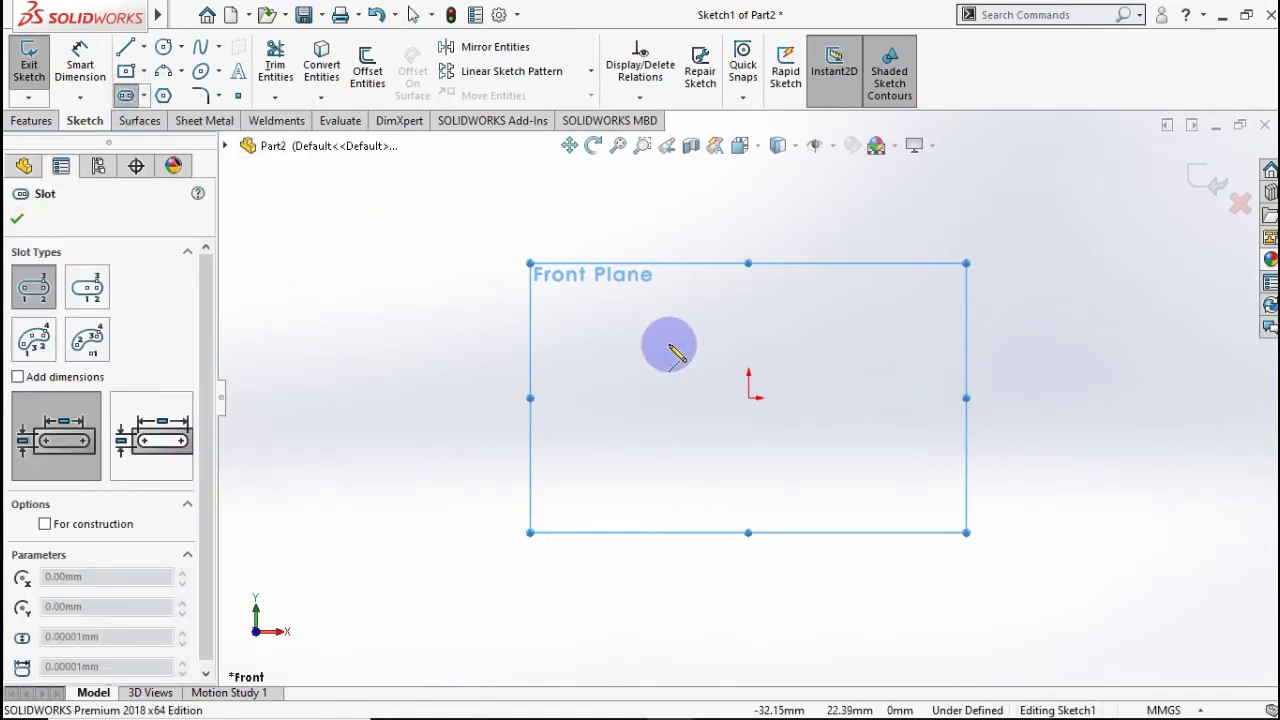
pyautogui.click(749, 397)
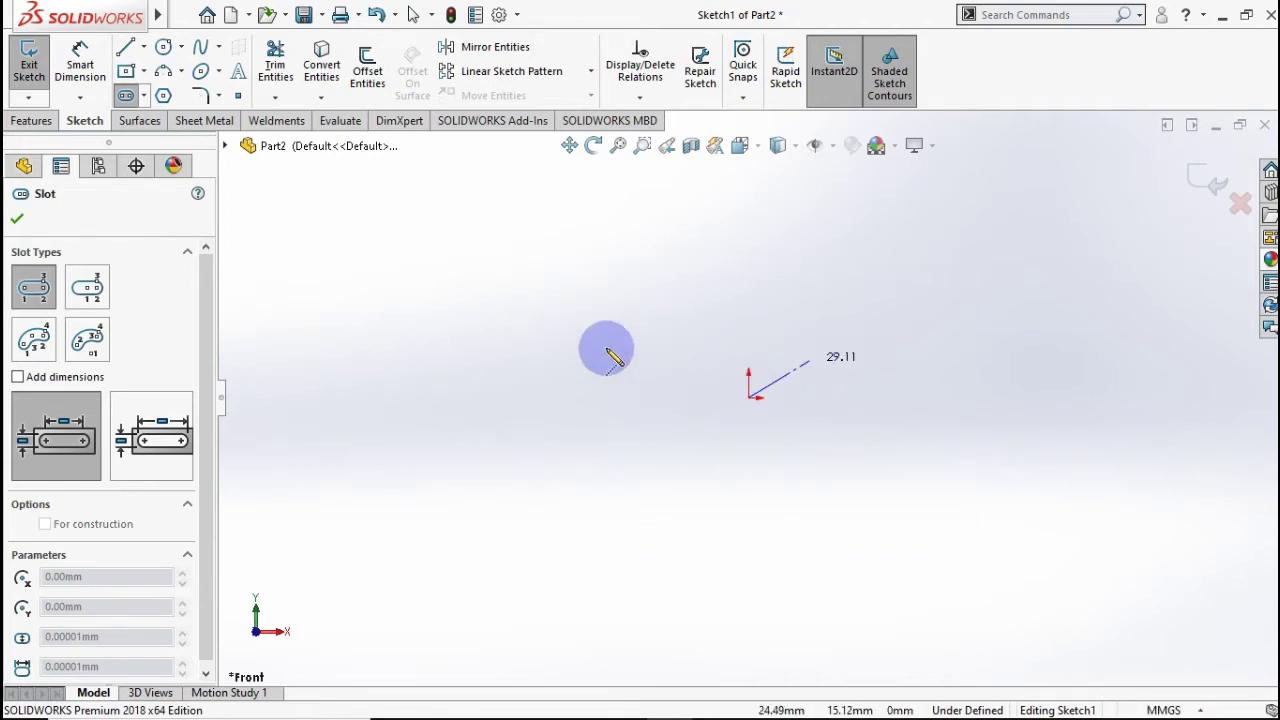
pyautogui.press('Escape')
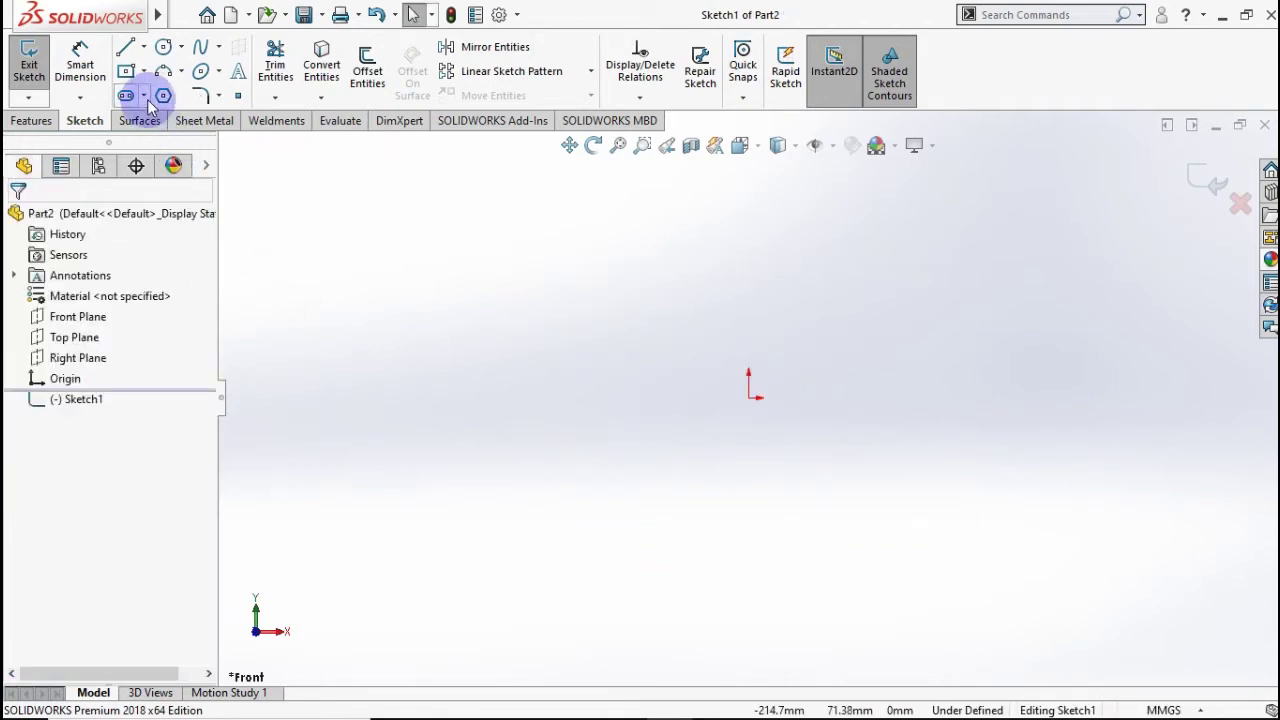
pyautogui.click(145, 97)
pyautogui.click(160, 138)
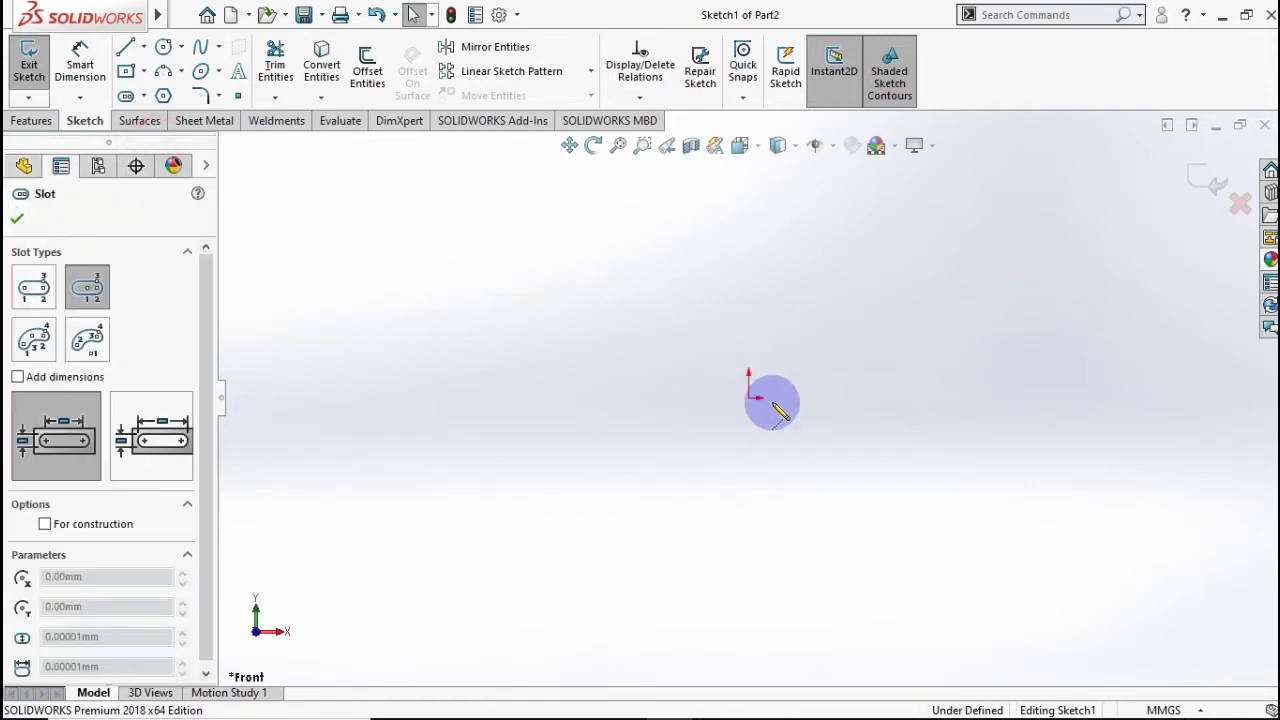
pyautogui.click(748, 398)
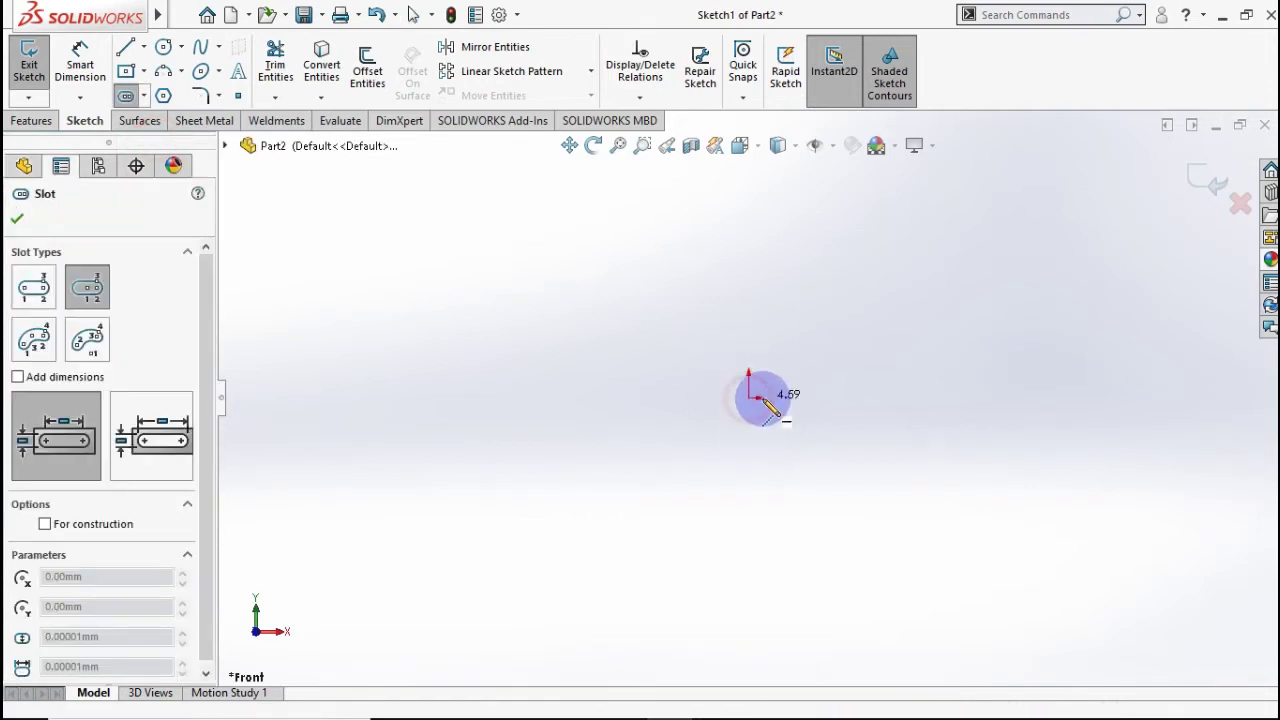
pyautogui.click(819, 398)
pyautogui.click(877, 340)
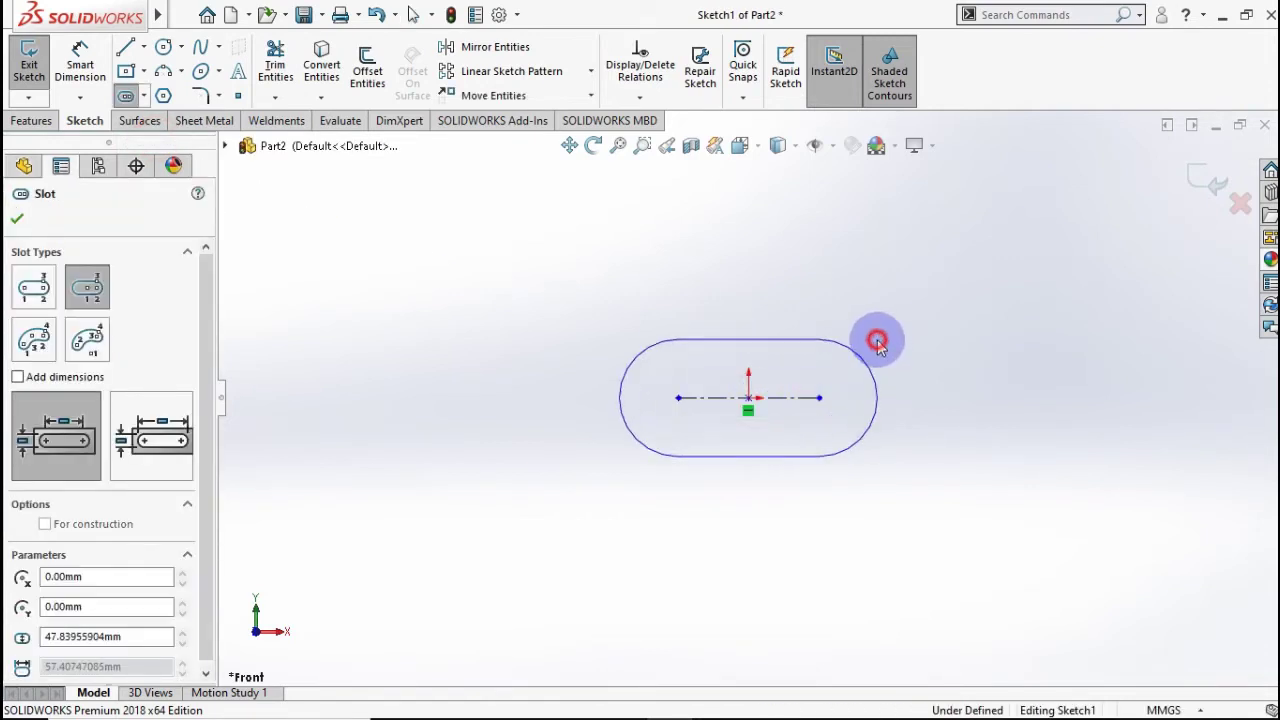
# Dimension the slot with 20 mm between arc centres and R8 ends.
pyautogui.click(82, 62)
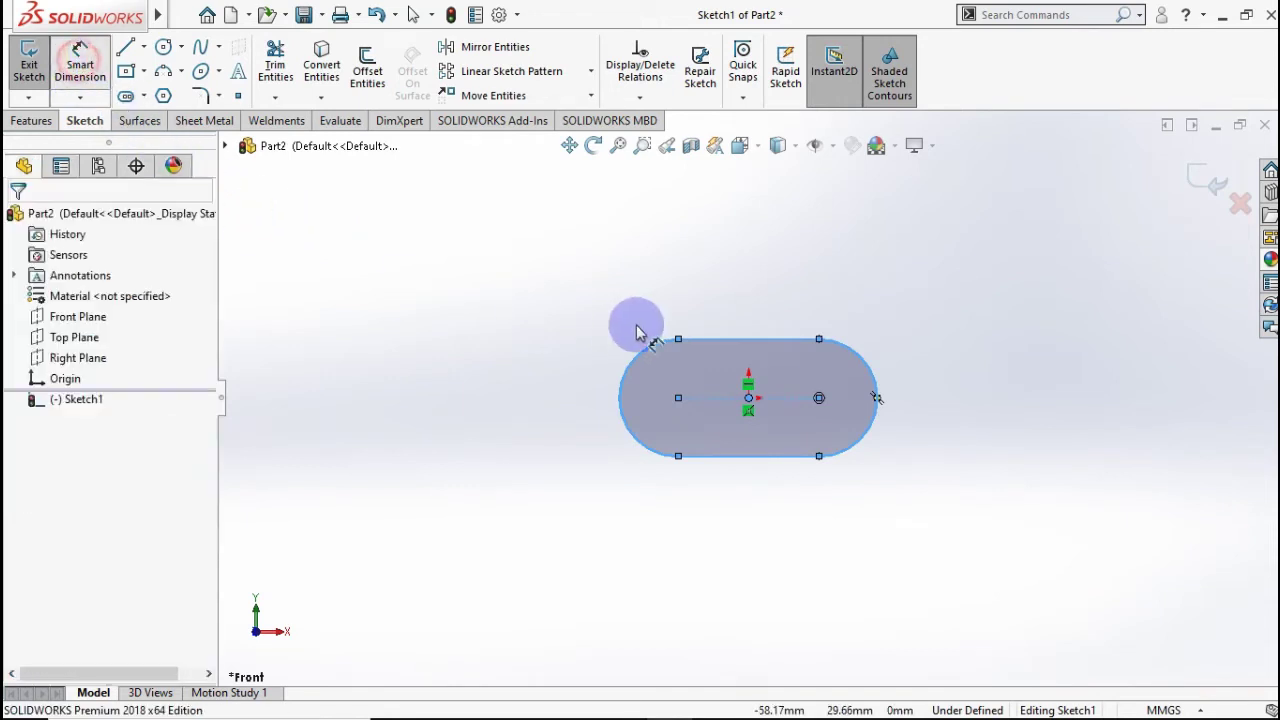
pyautogui.click(788, 399)
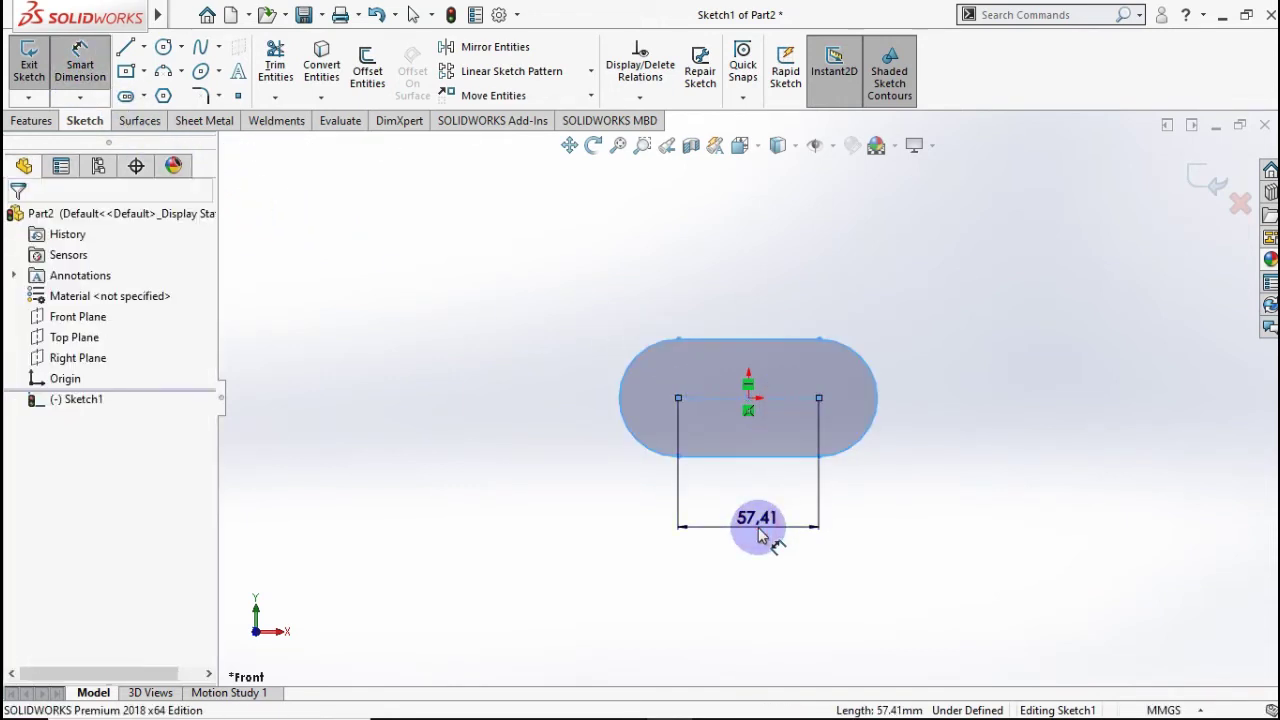
pyautogui.click(757, 535)
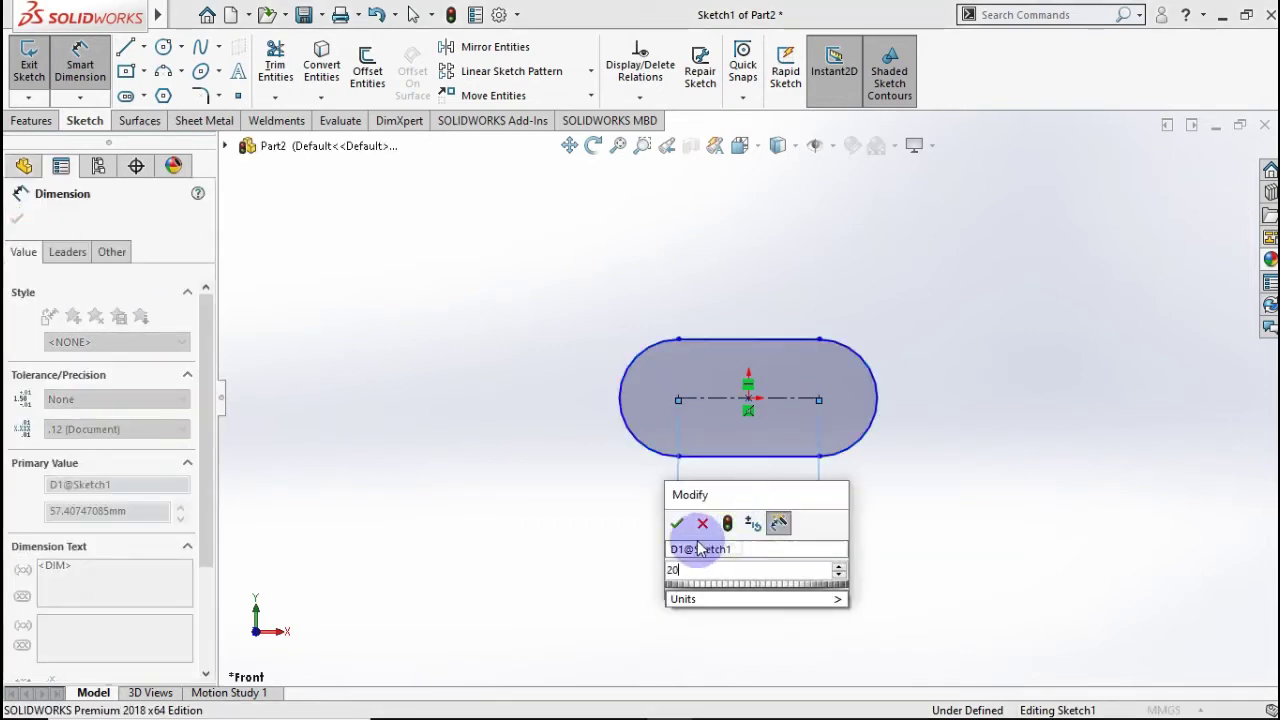
pyautogui.write('20')
pyautogui.click(680, 522)
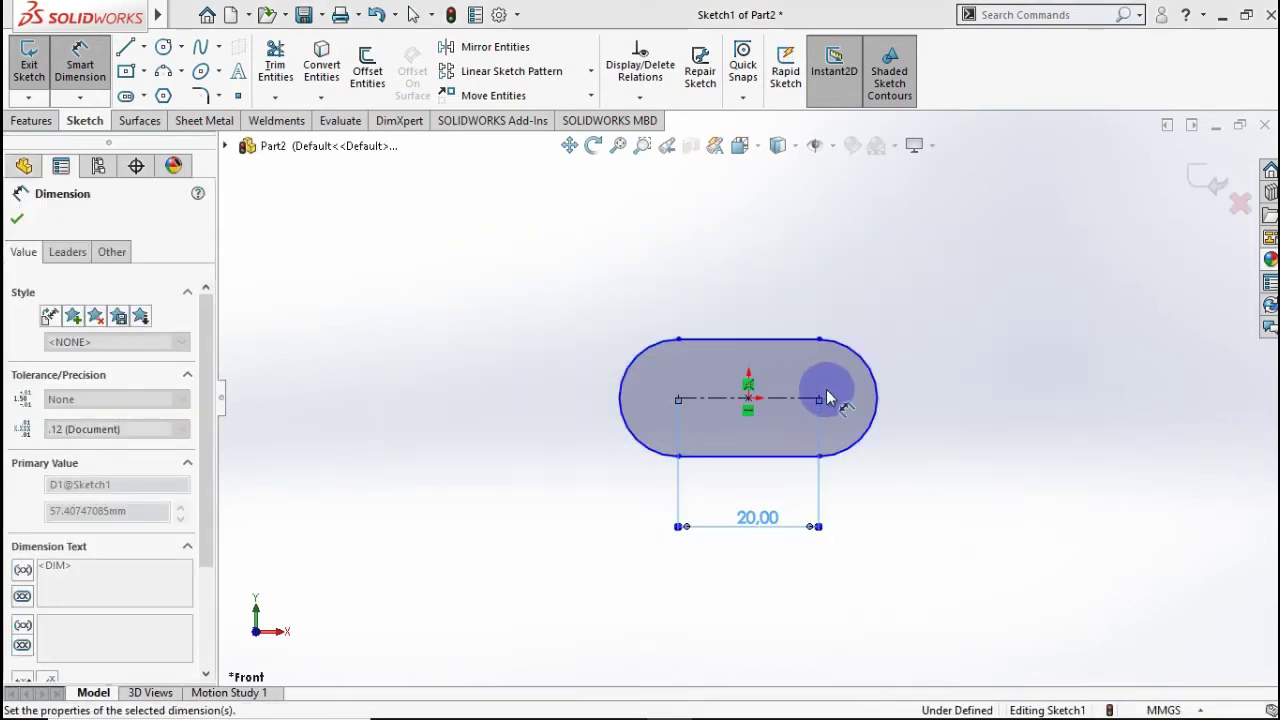
pyautogui.click(883, 362)
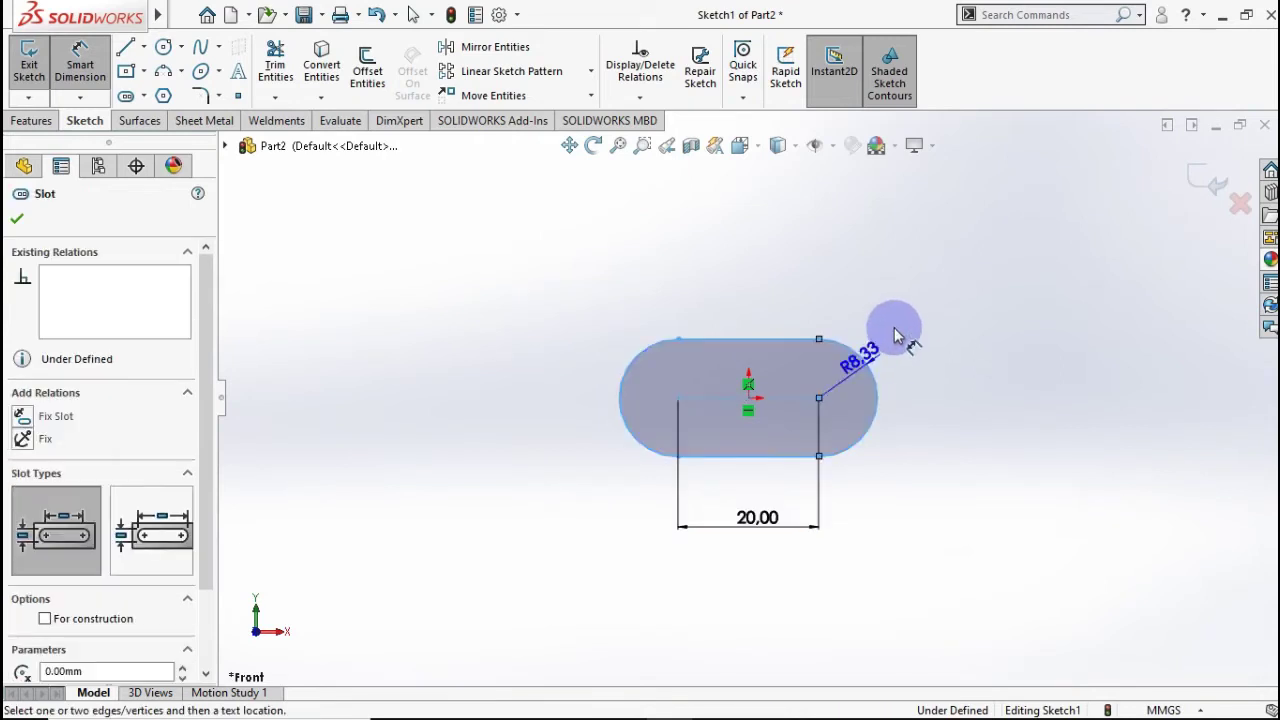
pyautogui.click(1009, 350)
pyautogui.write('8')
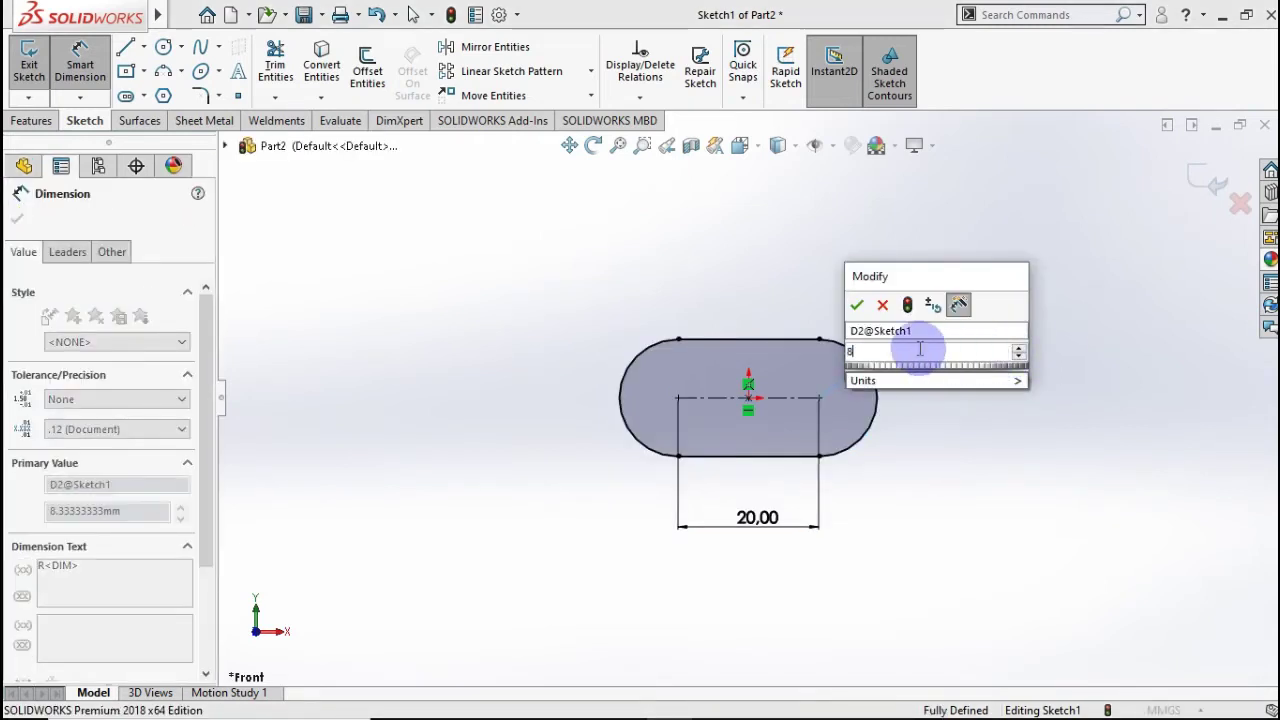
pyautogui.click(857, 306)
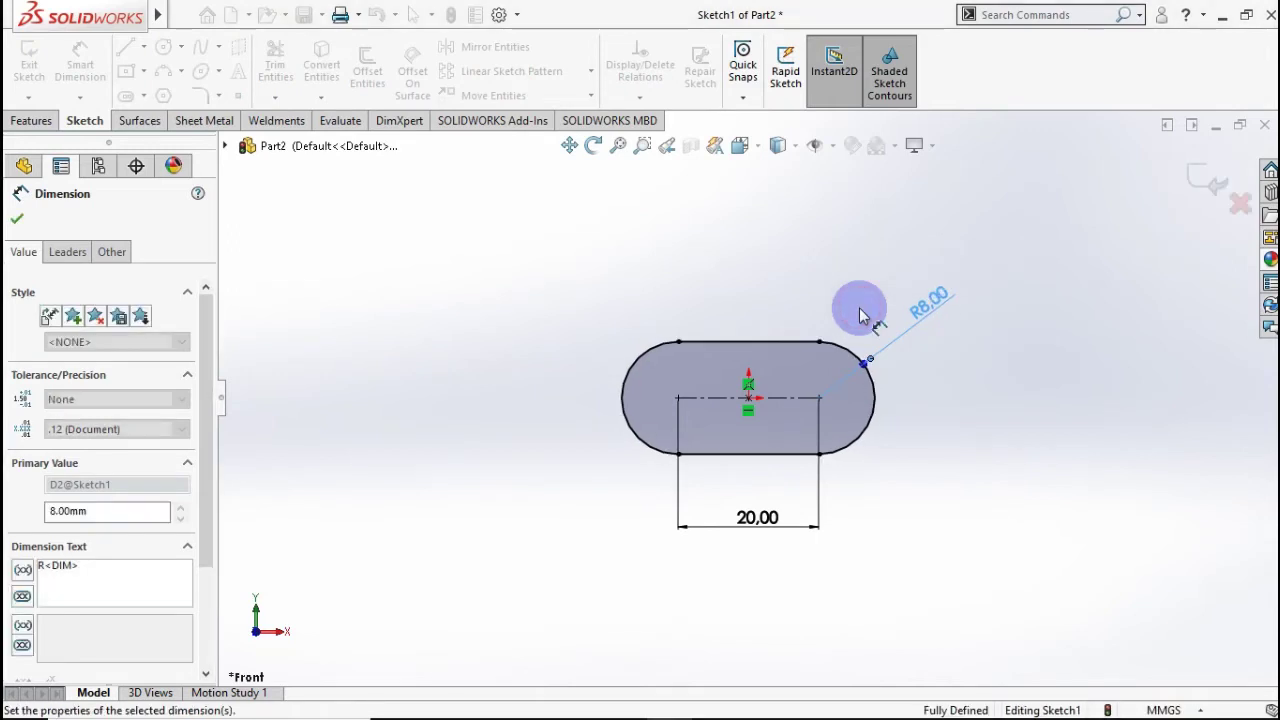
# Extrude the slot sketch 100 mm blind in the reversed direction into a solid bar.
pyautogui.click(31, 124)
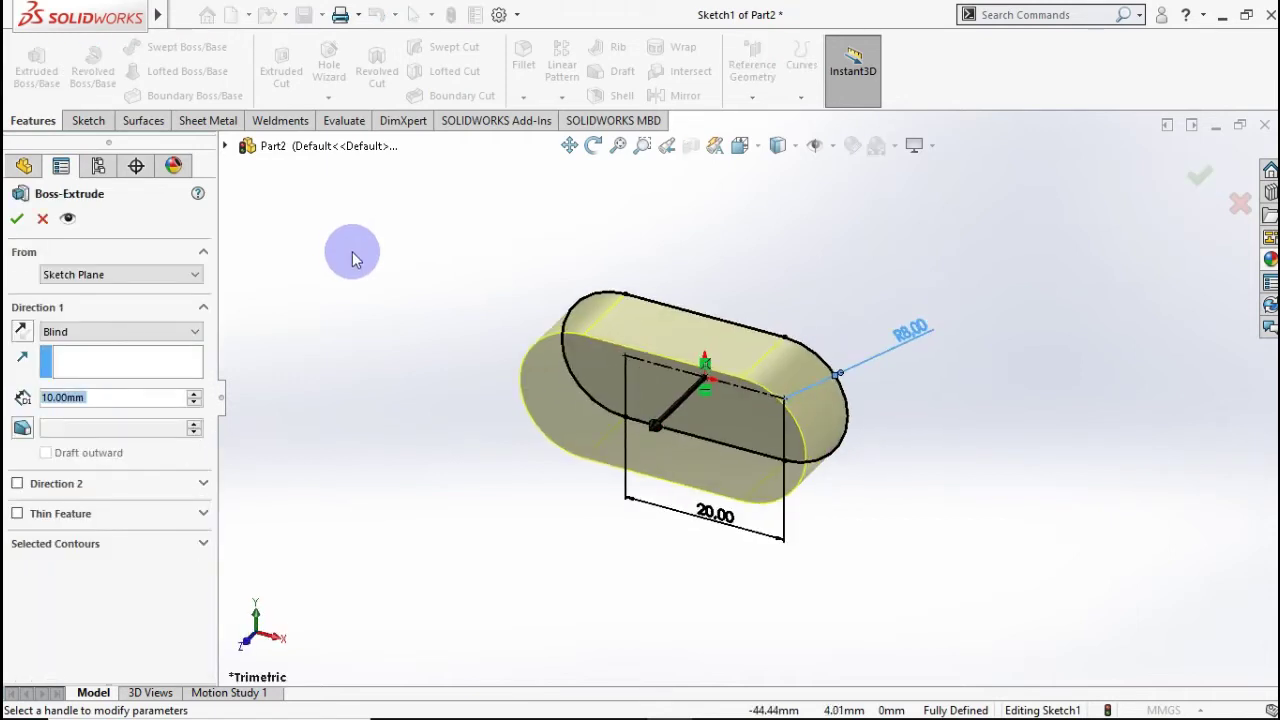
pyautogui.write('100')
pyautogui.click(355, 299)
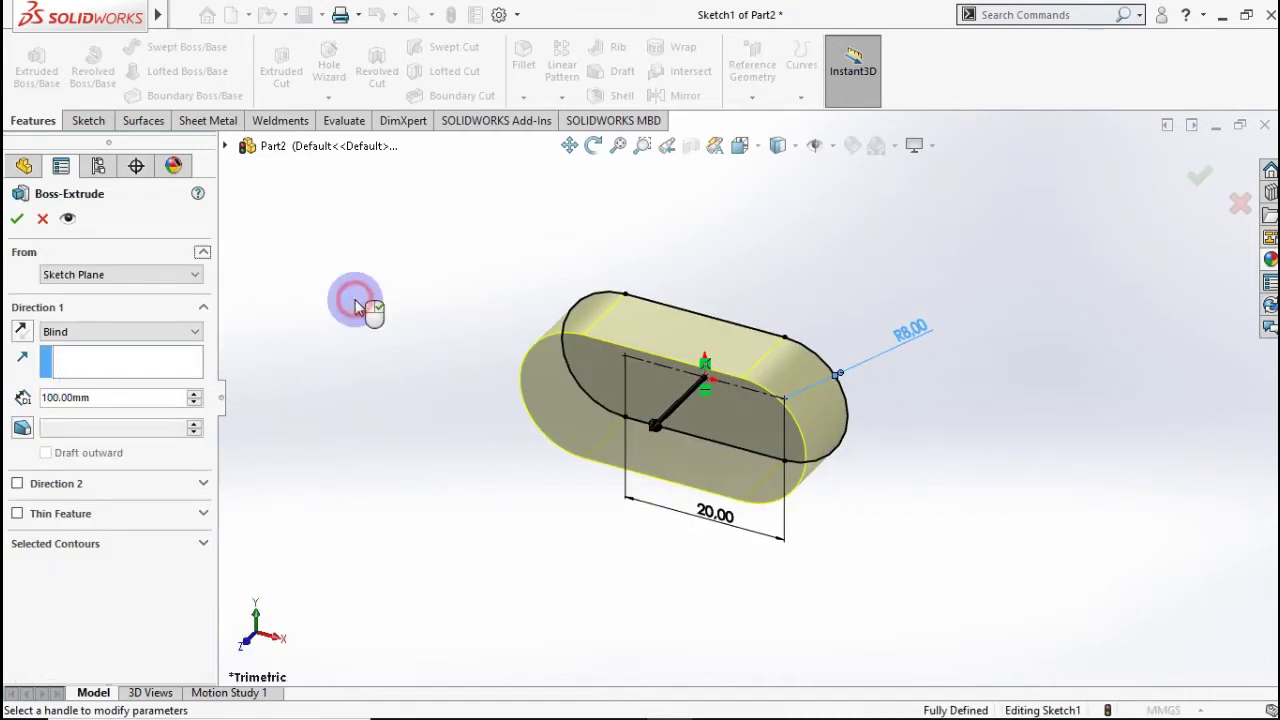
pyautogui.click(22, 332)
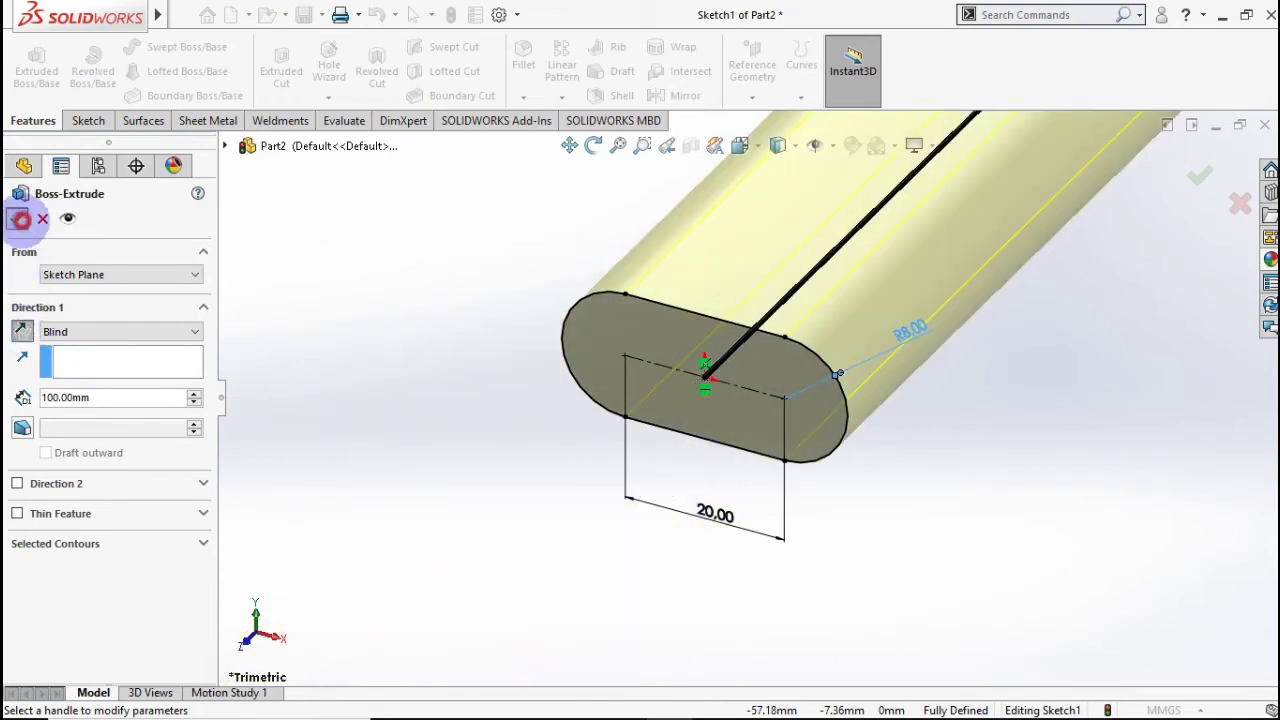
pyautogui.click(21, 219)
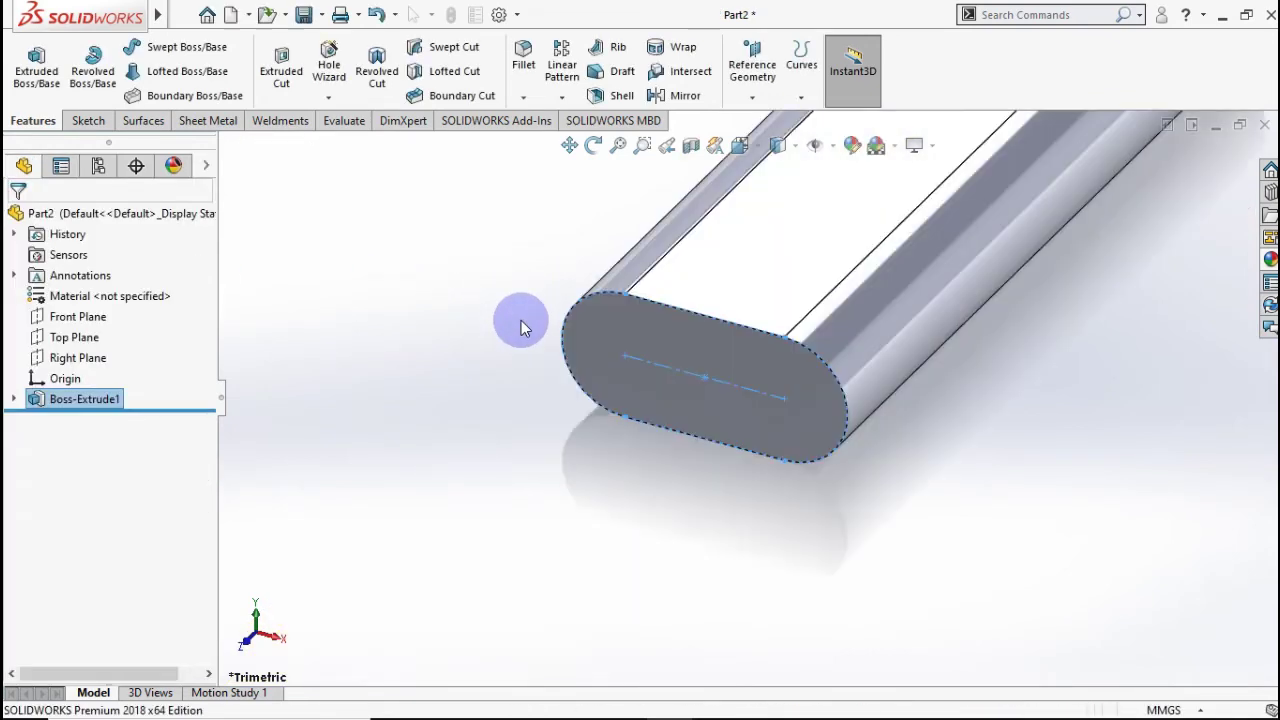
pyautogui.click(521, 320)
pyautogui.press('f')
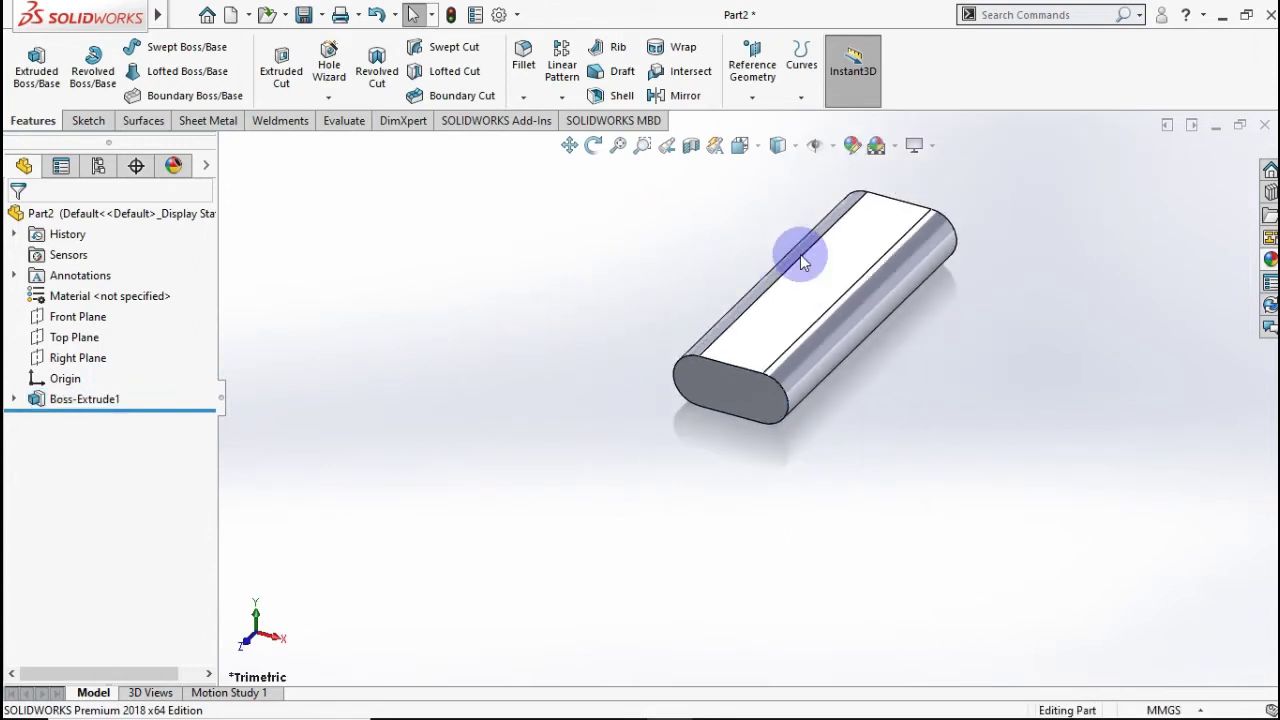
pyautogui.scroll(-2, 800, 262)
pyautogui.scroll(1, 800, 276)
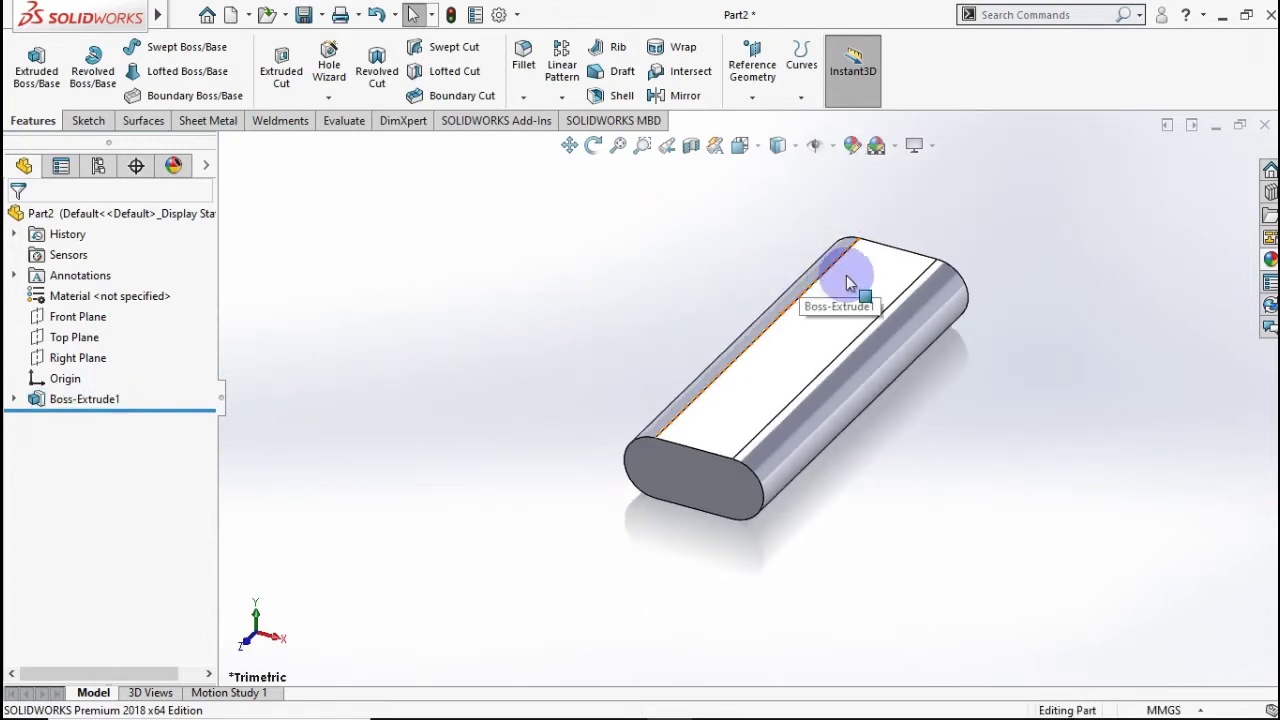
pyautogui.scroll(-1, 847, 283)
# Start a sketch on the bar's top face and draw a vertical centerline down from the top edge midpoint.
pyautogui.click(810, 368)
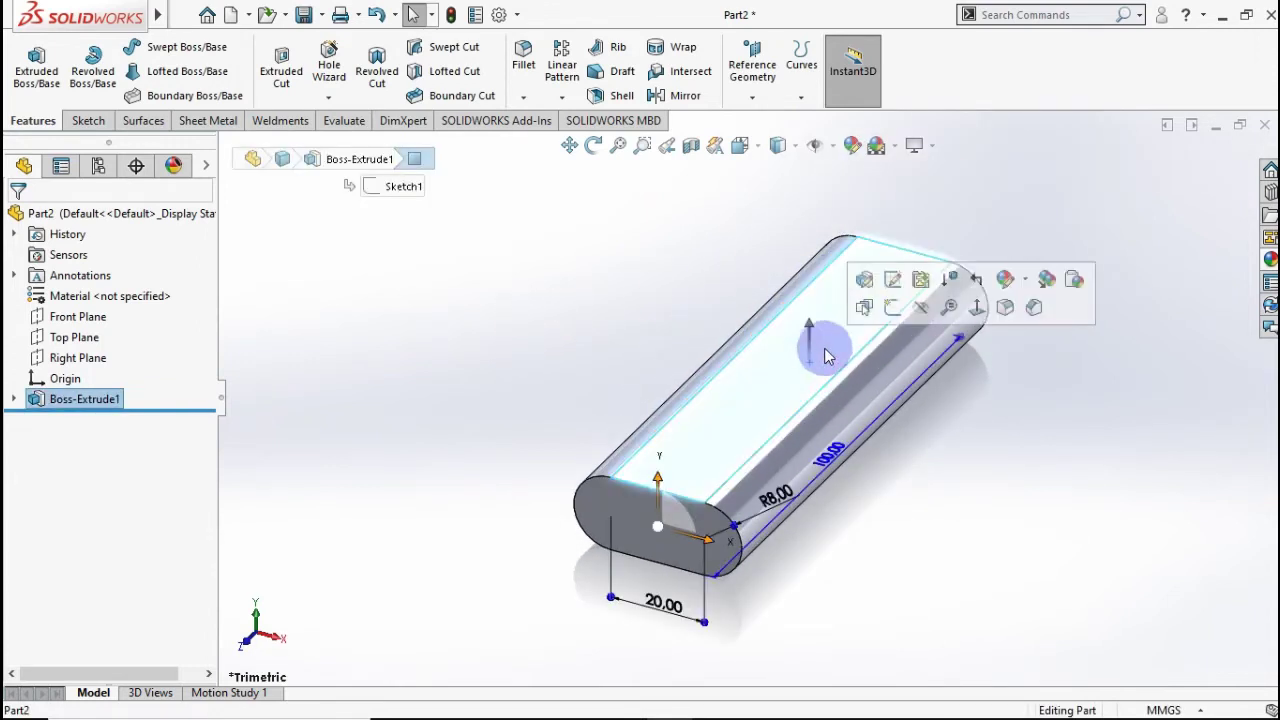
pyautogui.click(893, 309)
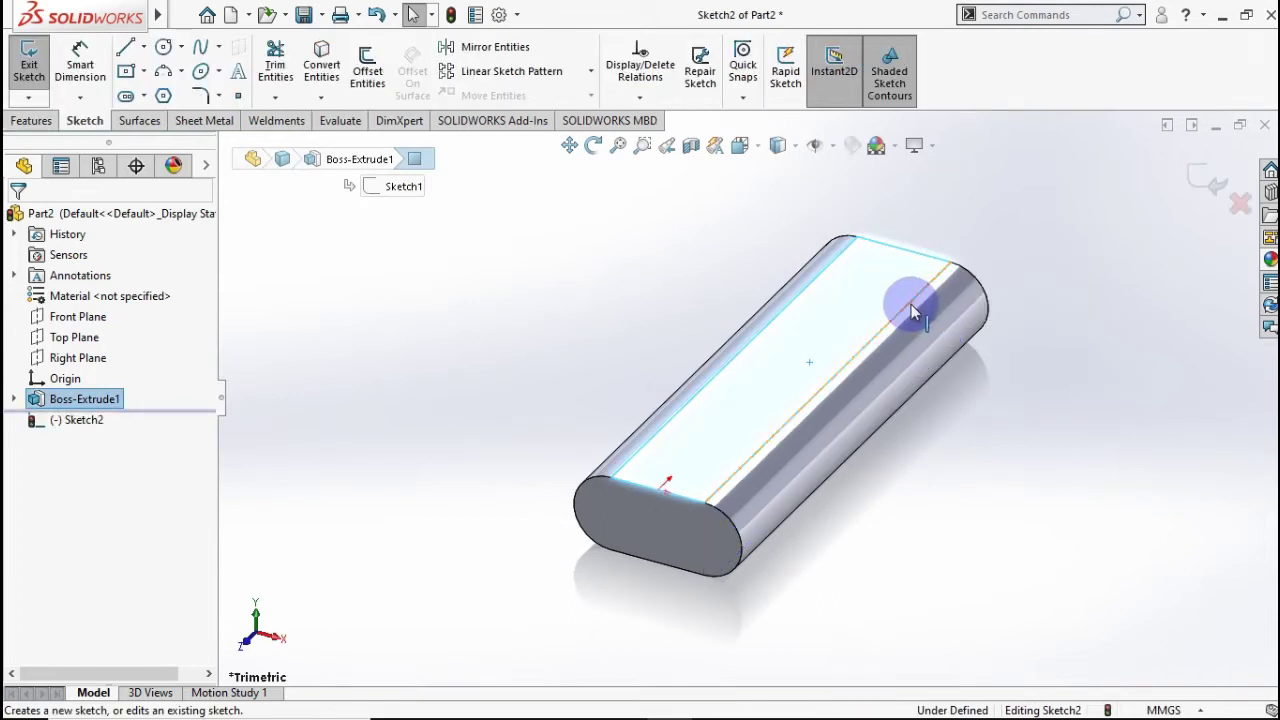
pyautogui.scroll(-1, 799, 215)
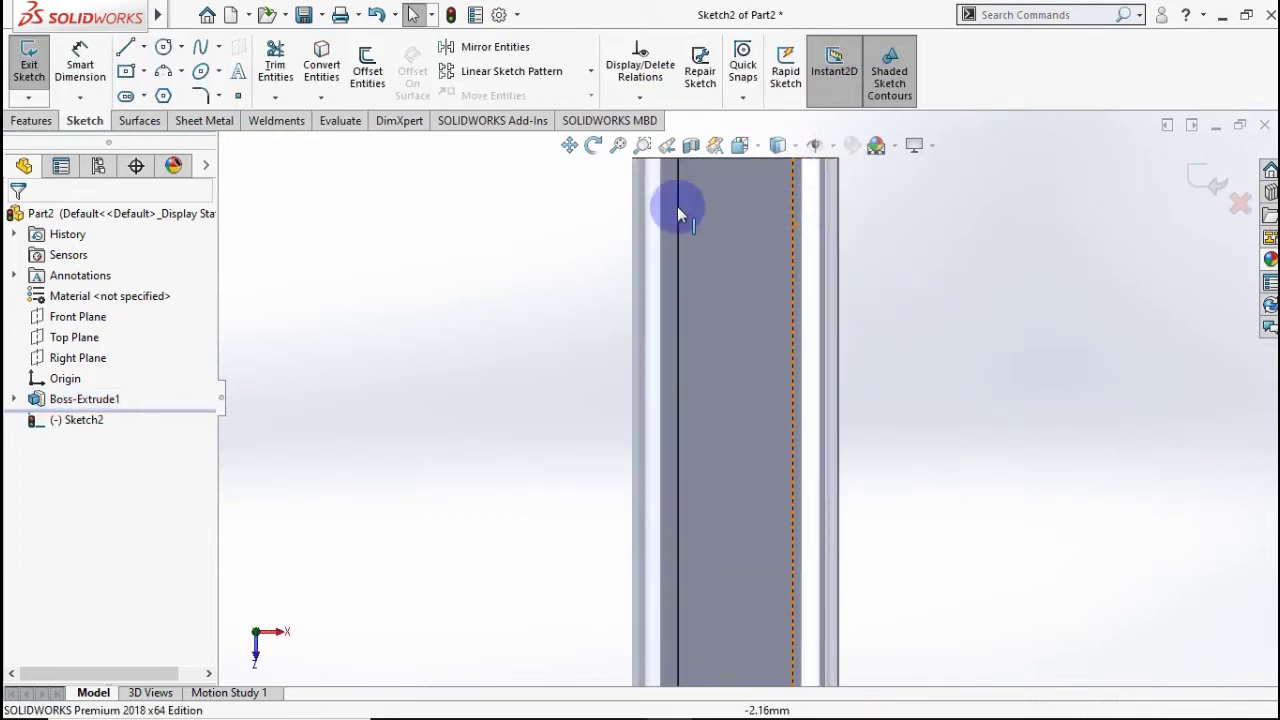
pyautogui.click(145, 100)
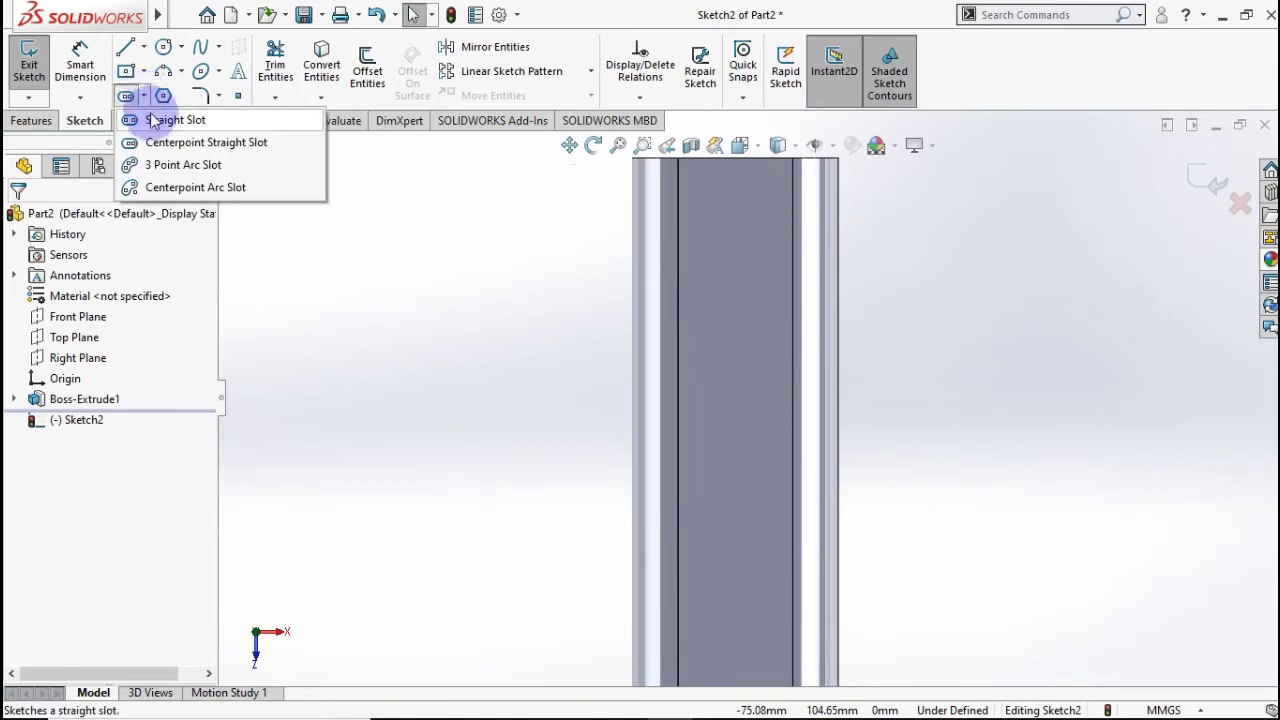
pyautogui.click(145, 50)
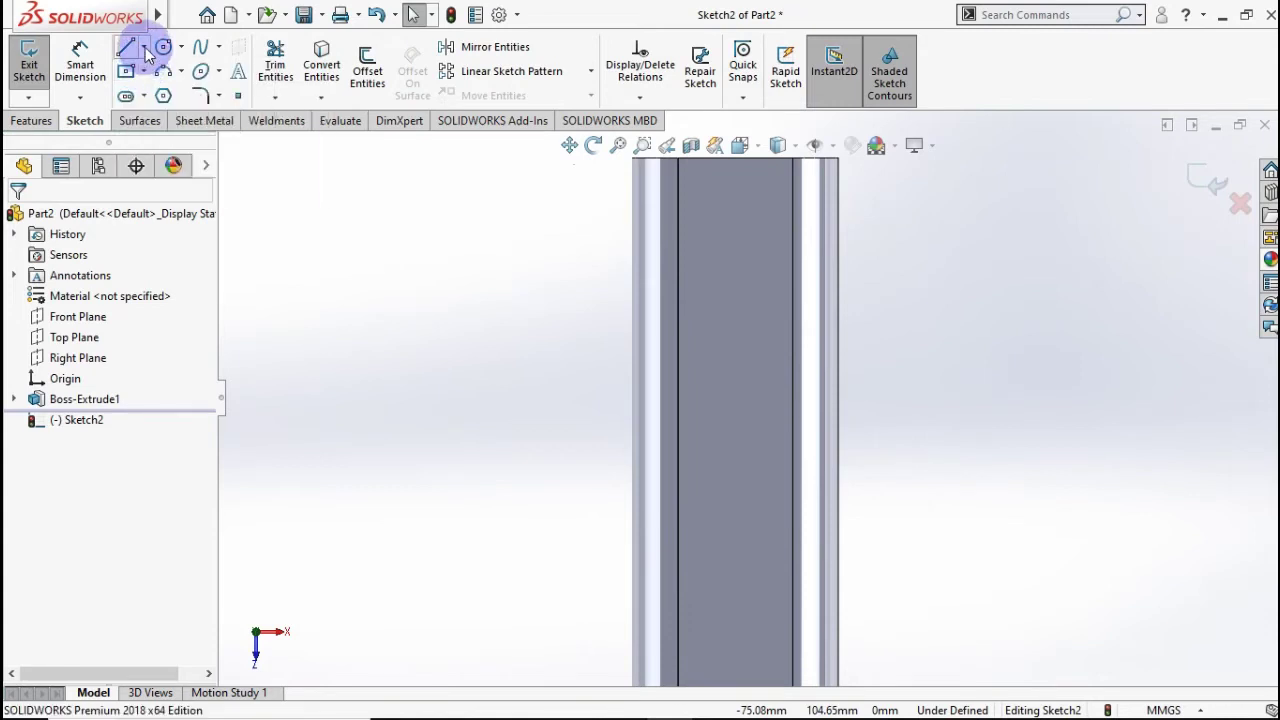
pyautogui.click(145, 50)
pyautogui.click(172, 91)
pyautogui.scroll(1, 770, 228)
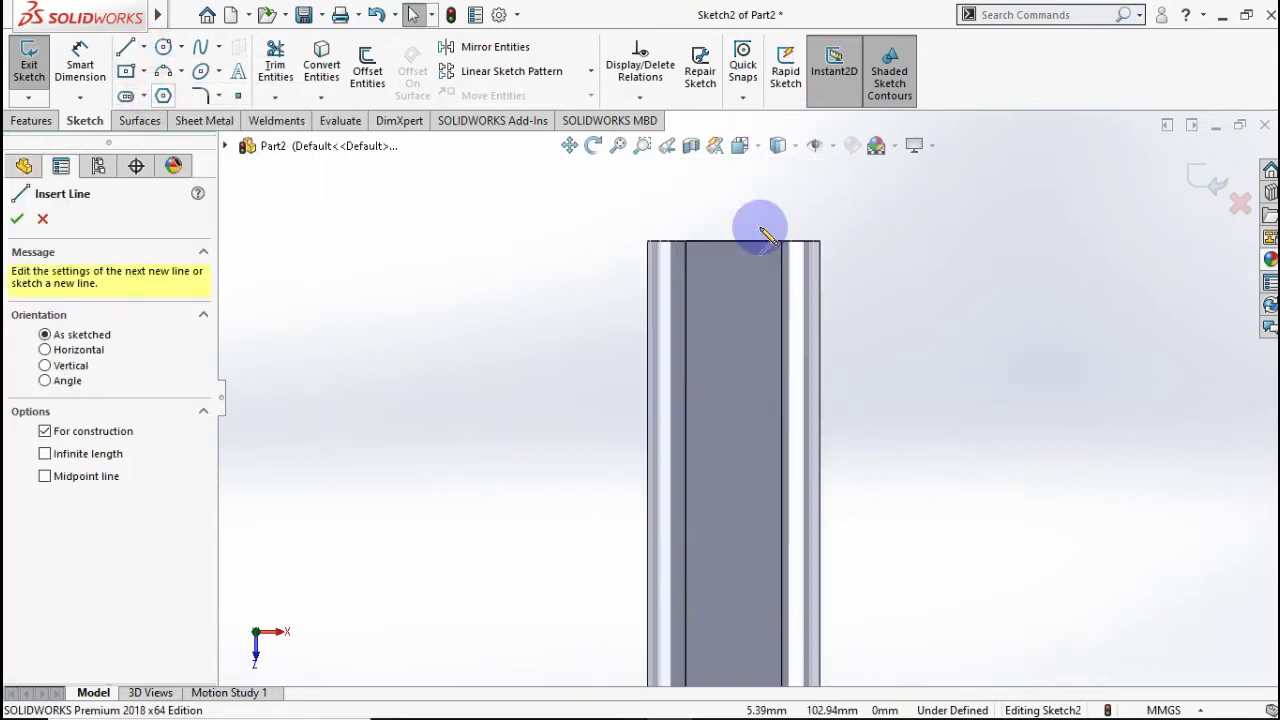
pyautogui.click(733, 241)
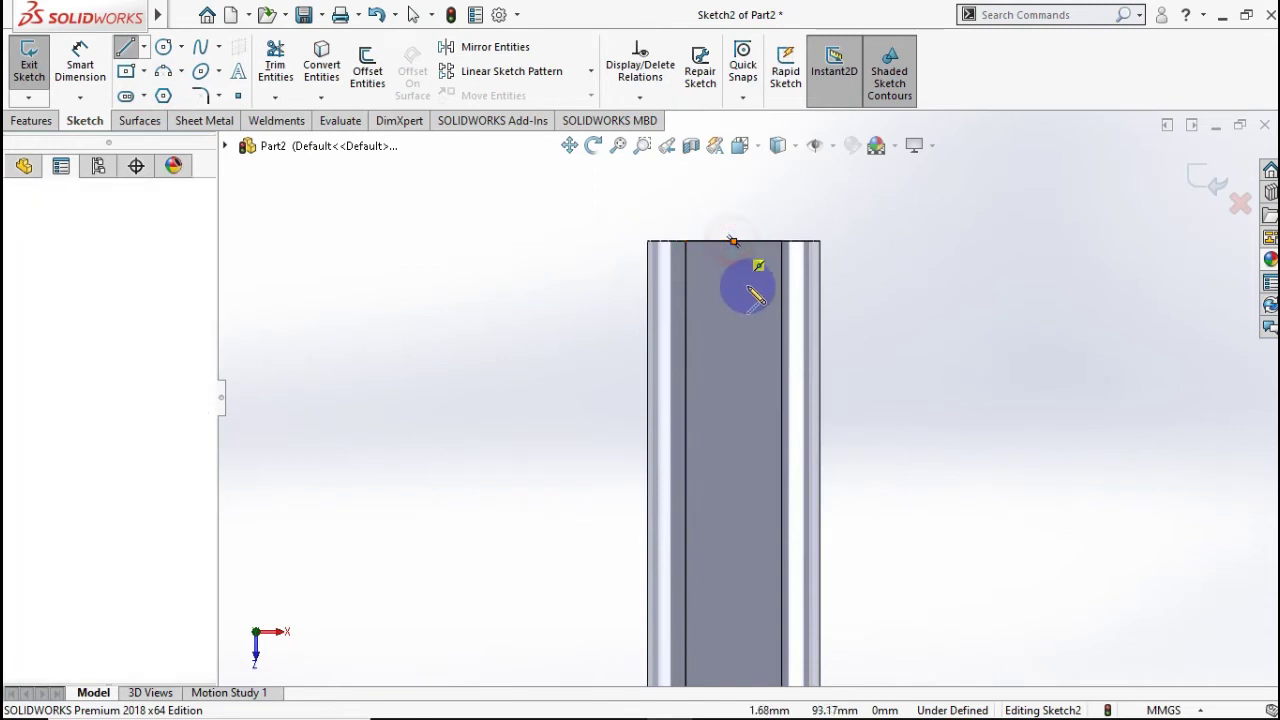
pyautogui.click(734, 306)
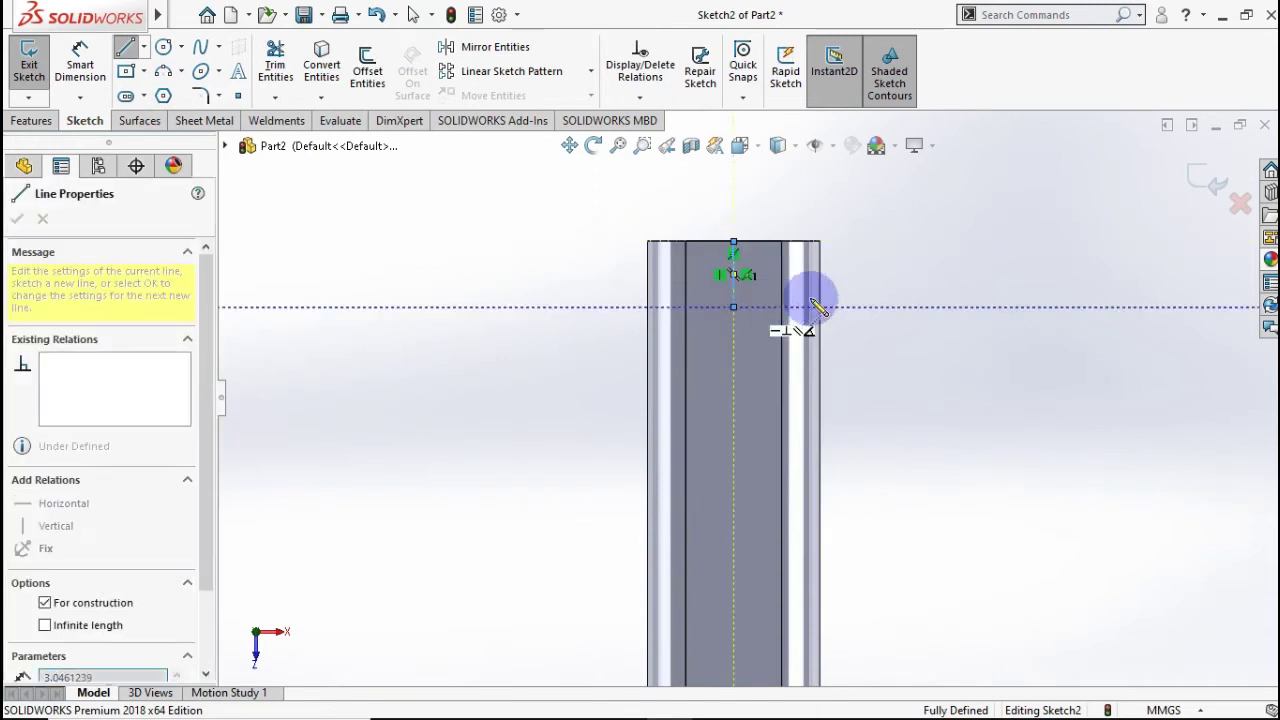
pyautogui.press('Escape')
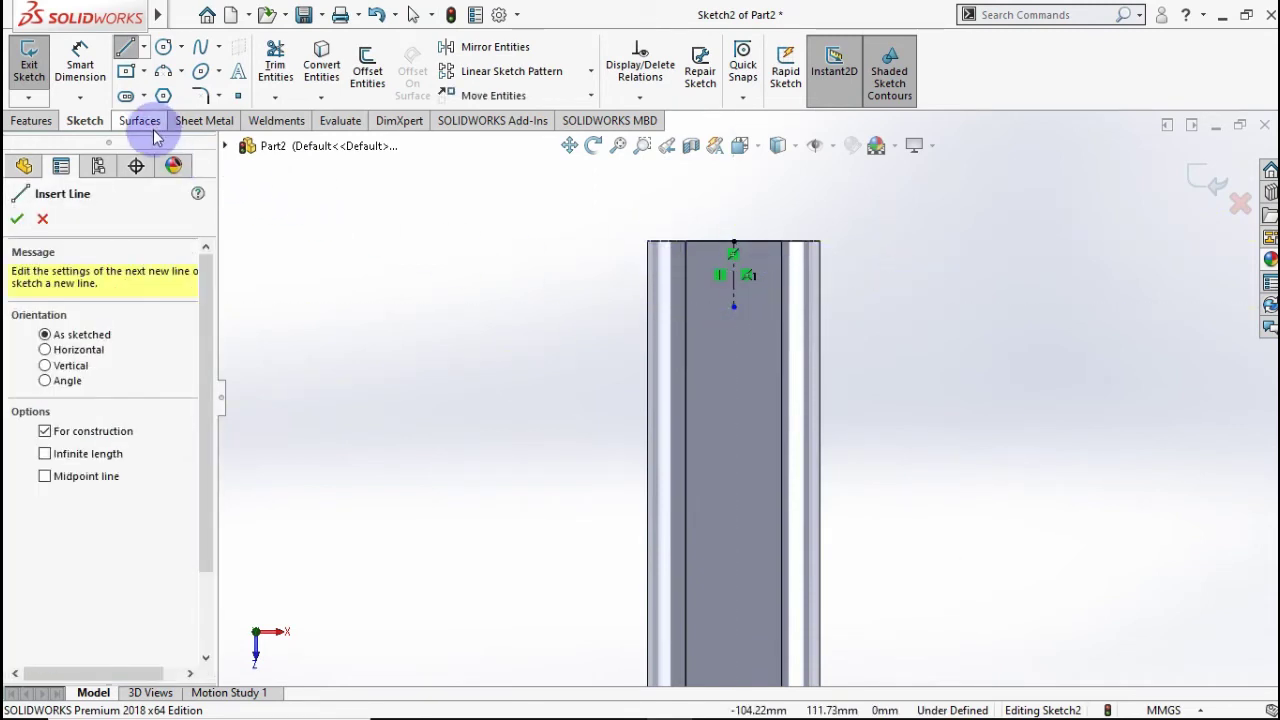
# Draw a centrepoint straight slot along the centerline and dimension its width to 10 mm.
pyautogui.click(127, 96)
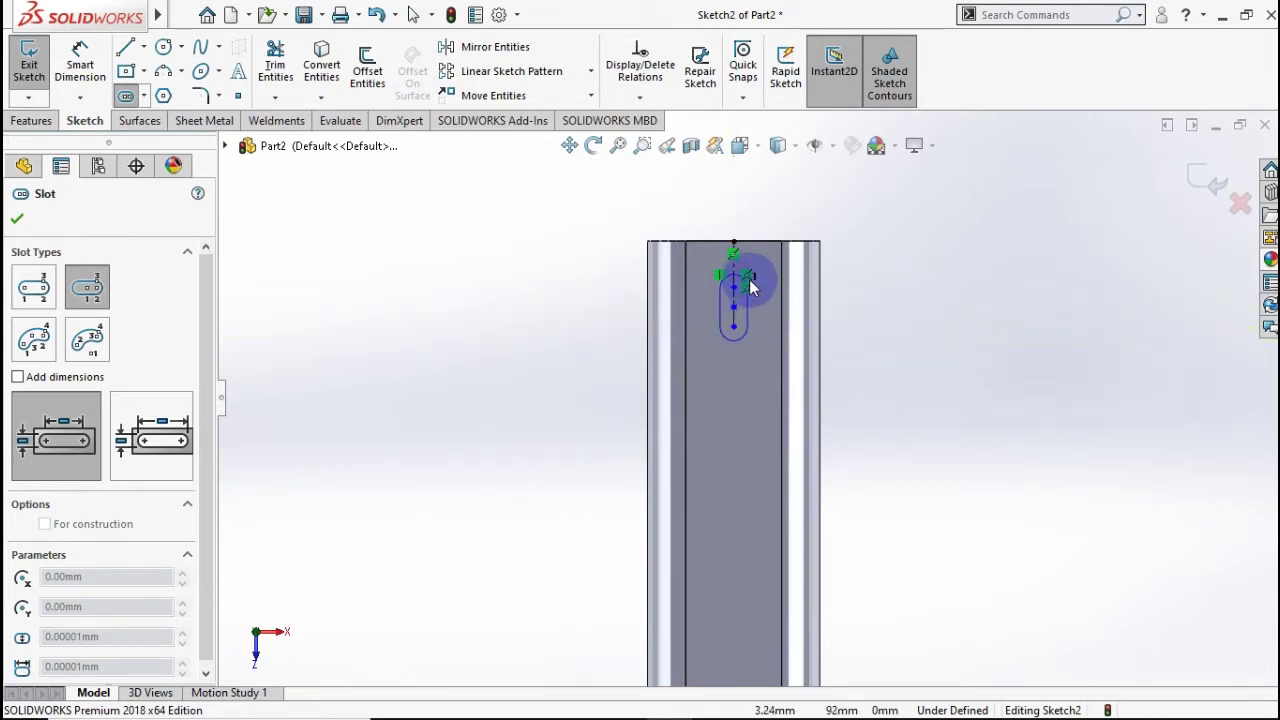
pyautogui.click(760, 257)
pyautogui.scroll(-2, 752, 250)
pyautogui.scroll(-1, 750, 249)
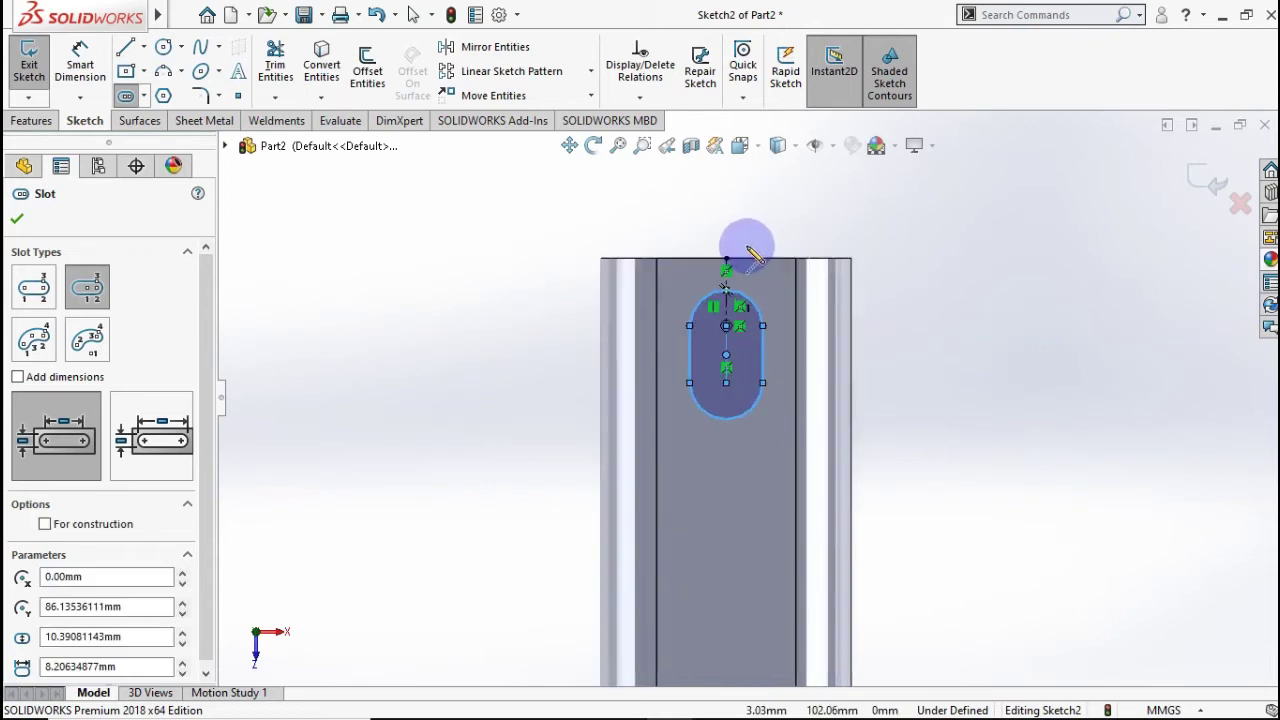
pyautogui.scroll(-1, 750, 249)
pyautogui.click(108, 93)
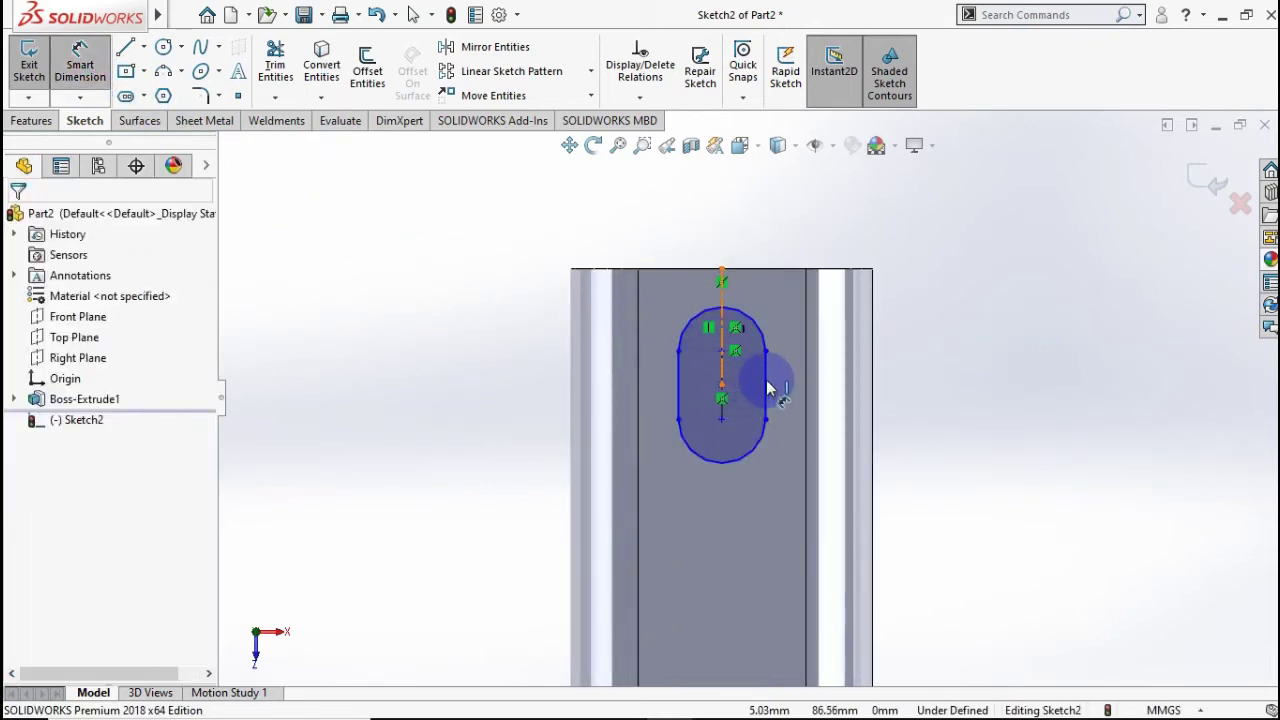
pyautogui.click(822, 388)
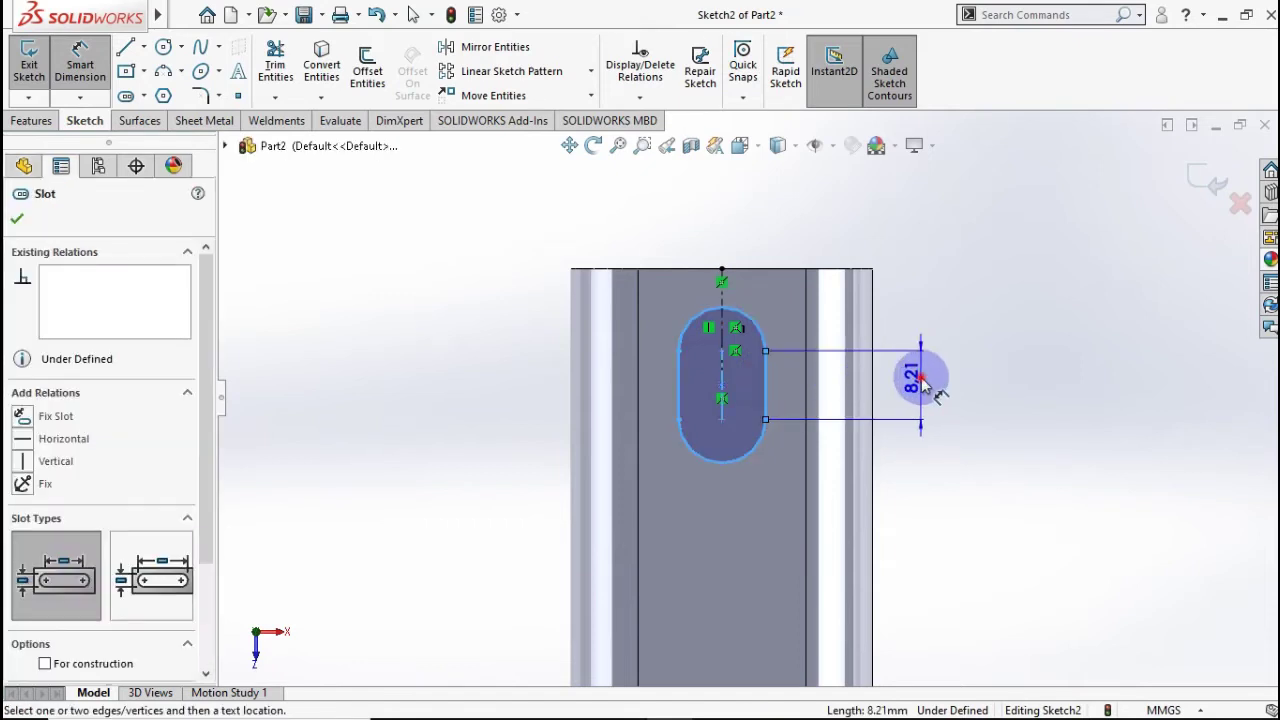
pyautogui.click(926, 388)
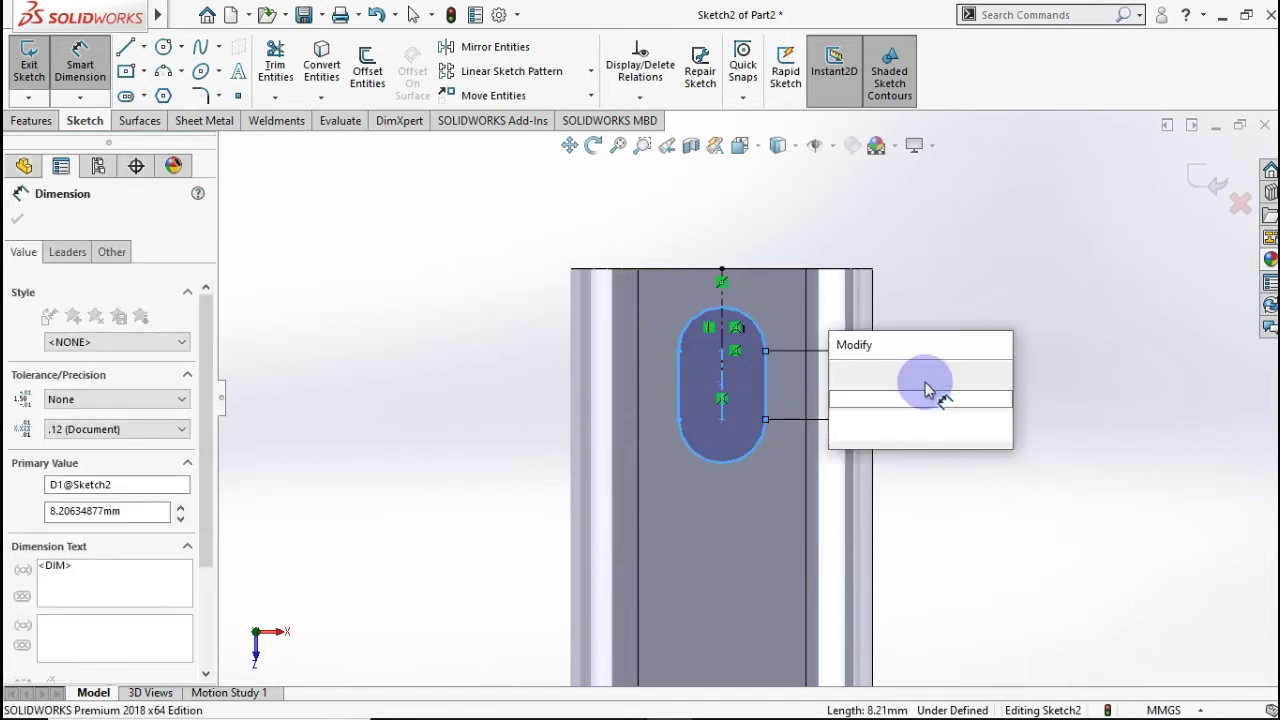
pyautogui.write('10')
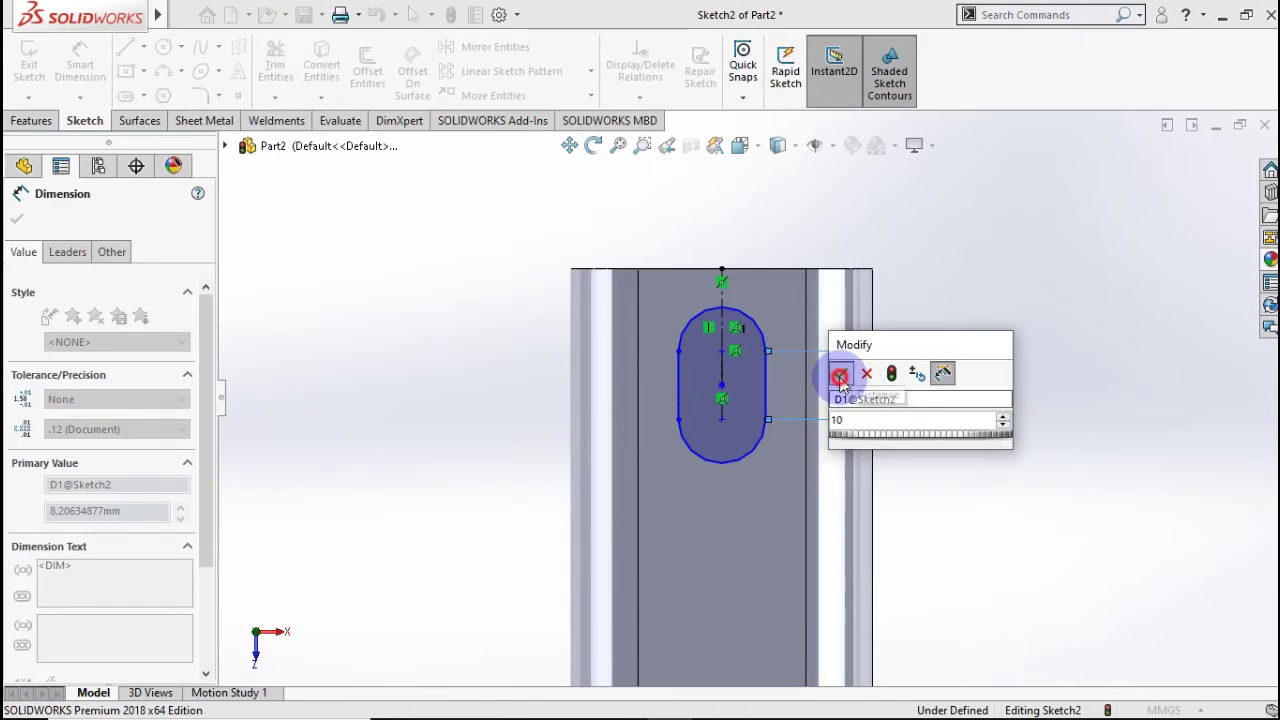
pyautogui.click(840, 372)
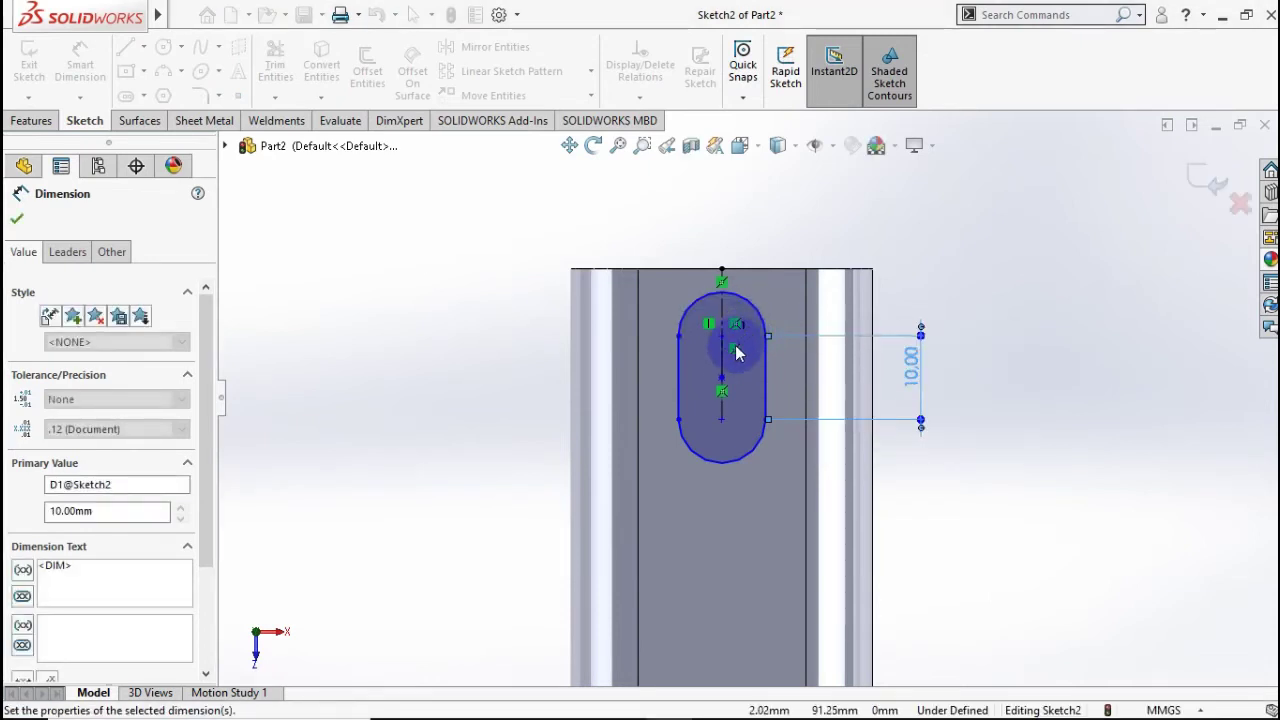
# Dimension the slot centre 15 mm below the top edge and its end radius to R5.
pyautogui.click(722, 379)
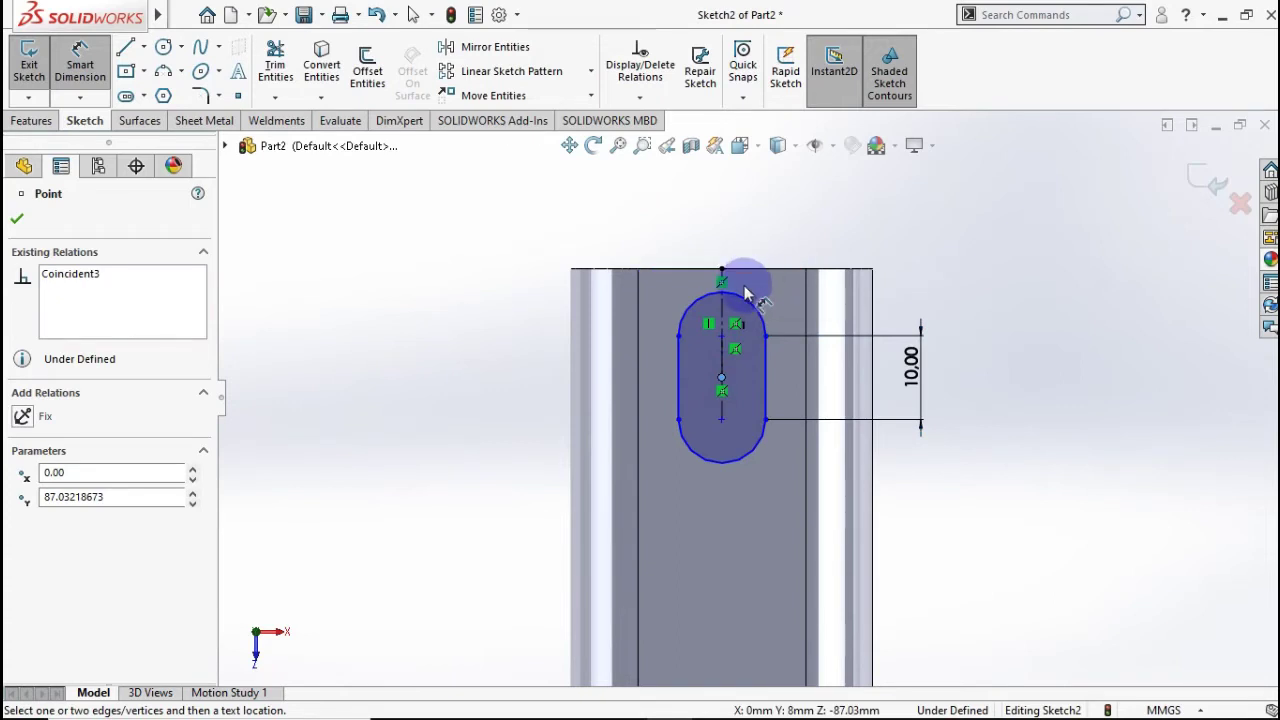
pyautogui.click(752, 272)
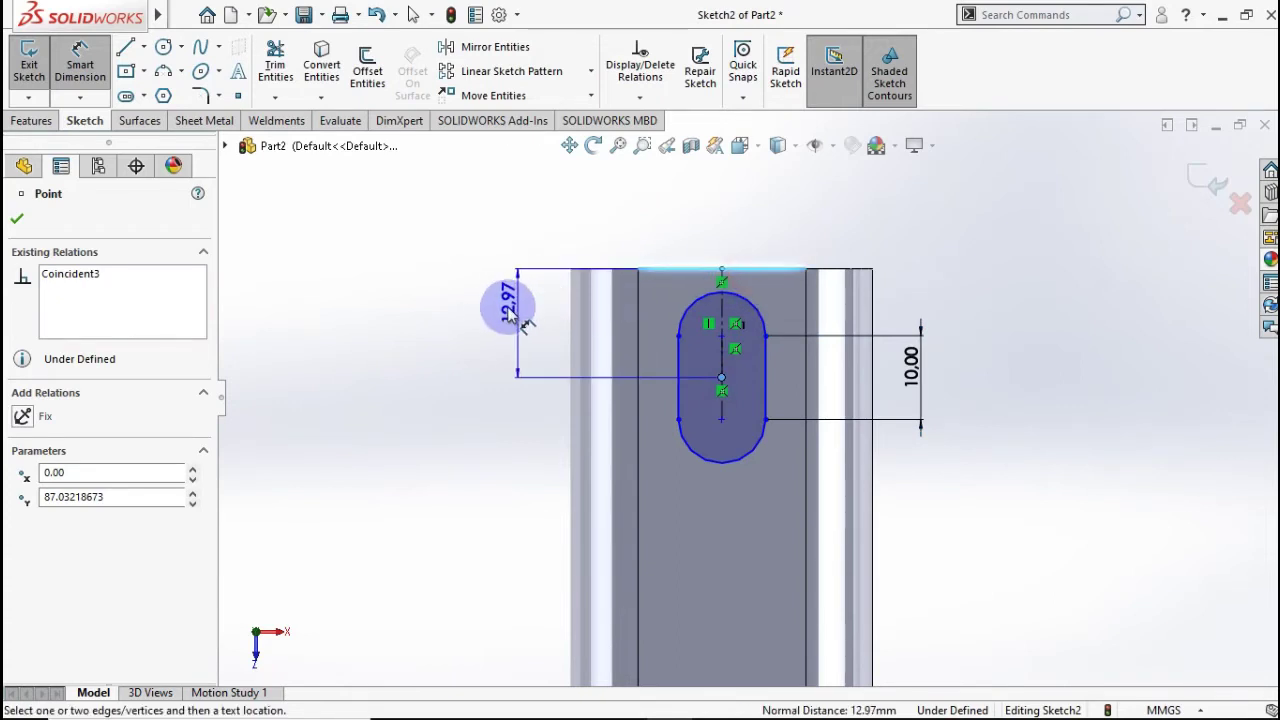
pyautogui.click(505, 316)
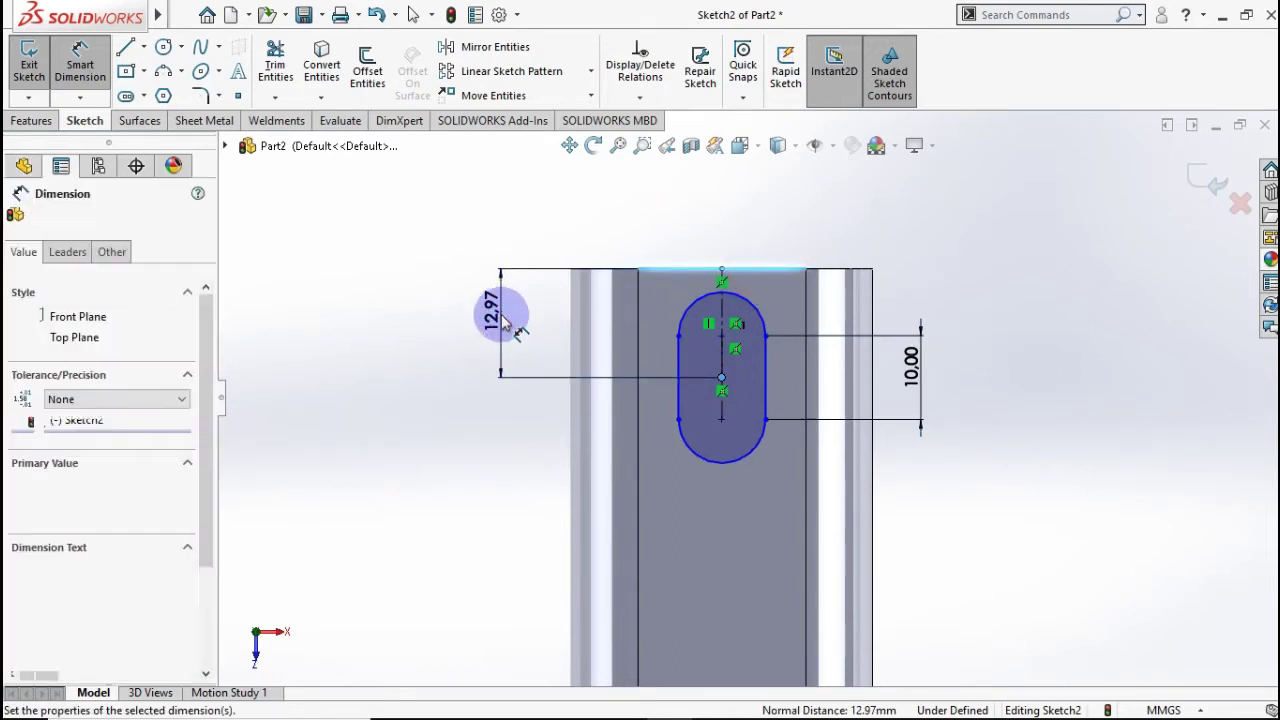
pyautogui.write('15')
pyautogui.click(424, 308)
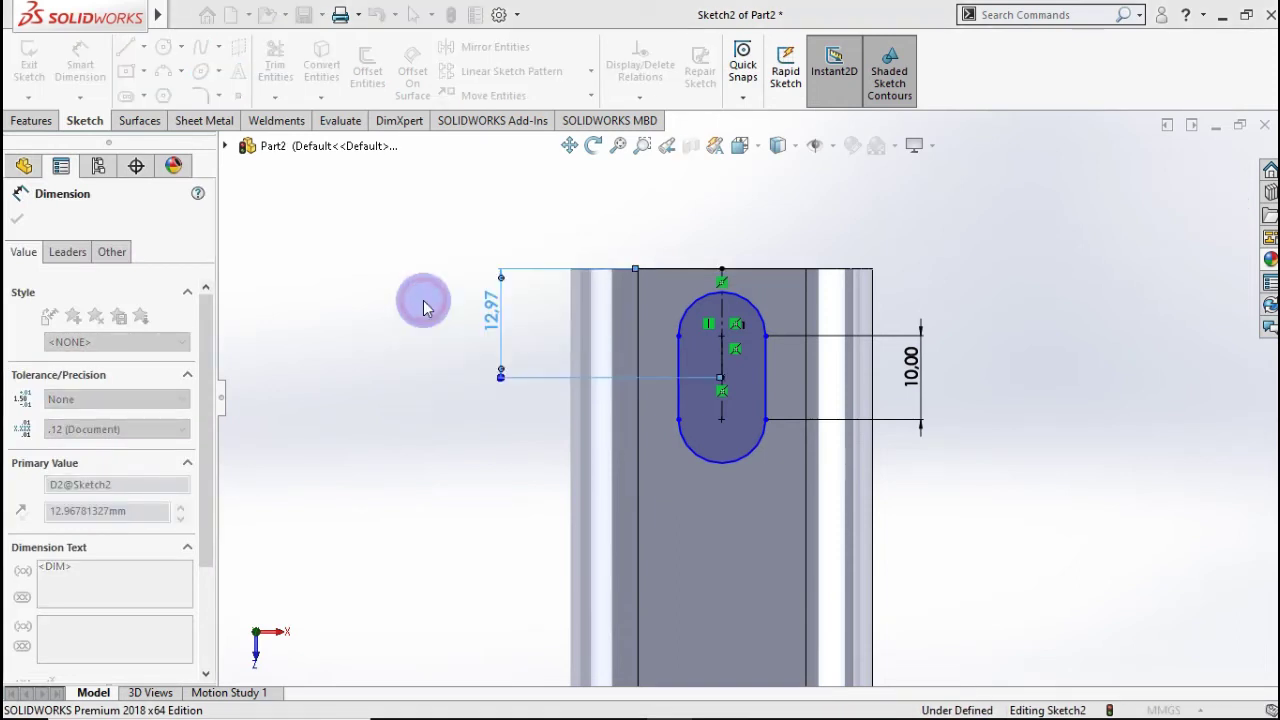
pyautogui.click(672, 395)
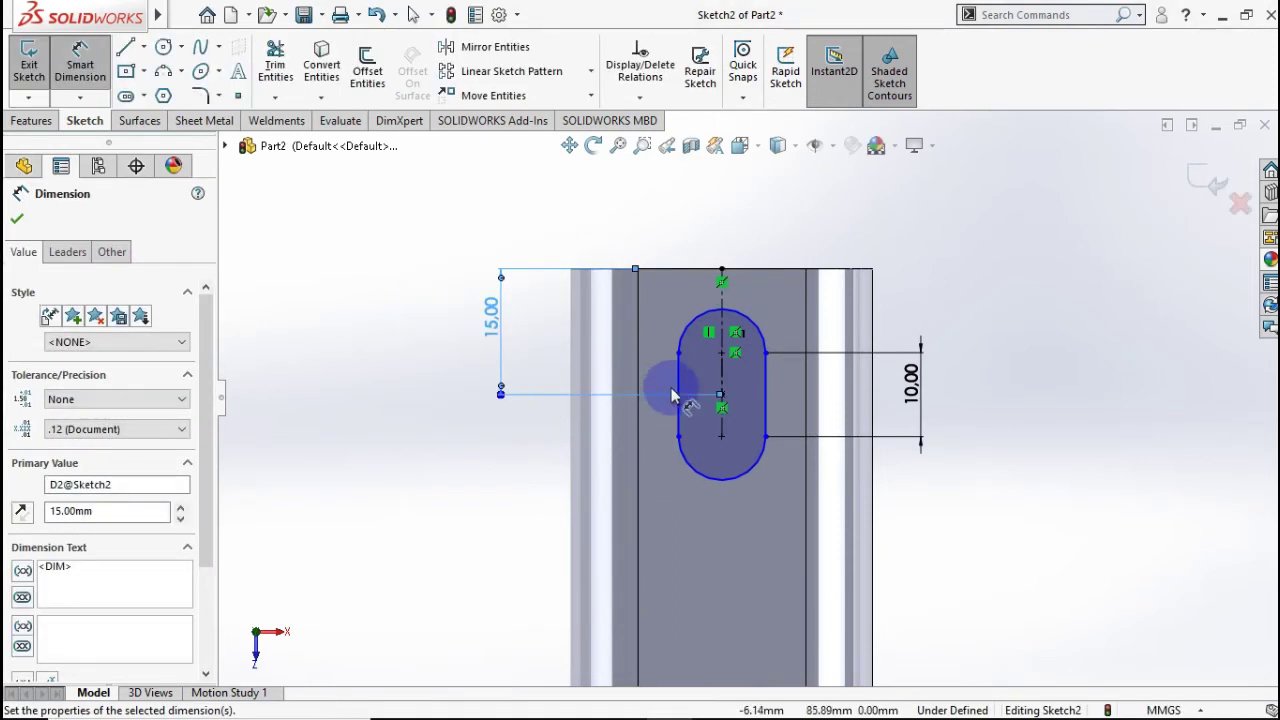
pyautogui.click(755, 473)
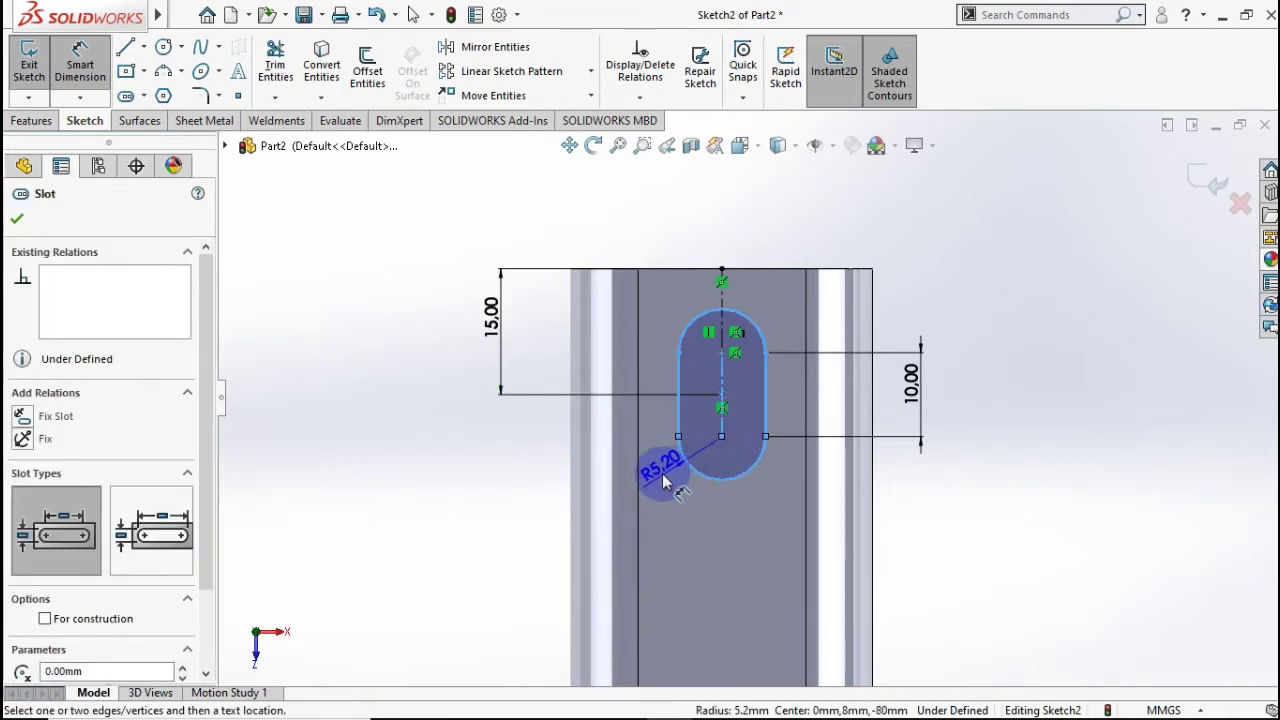
pyautogui.click(485, 512)
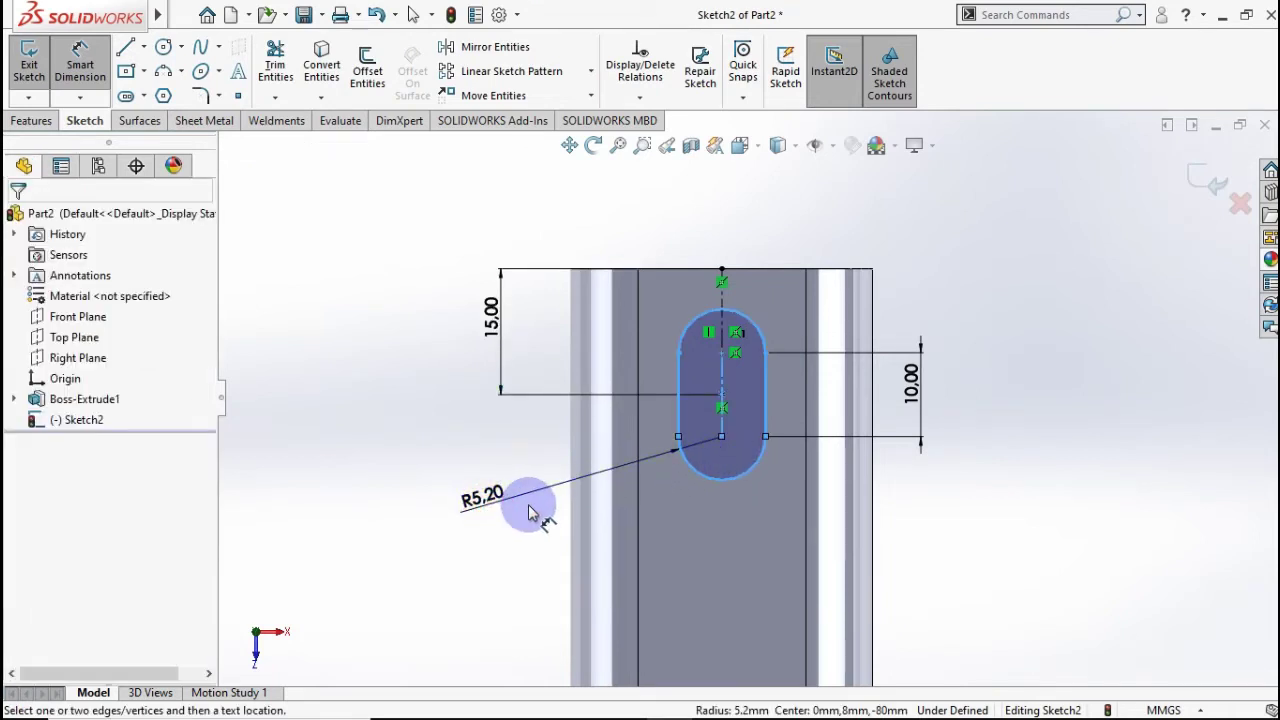
pyautogui.click(531, 500)
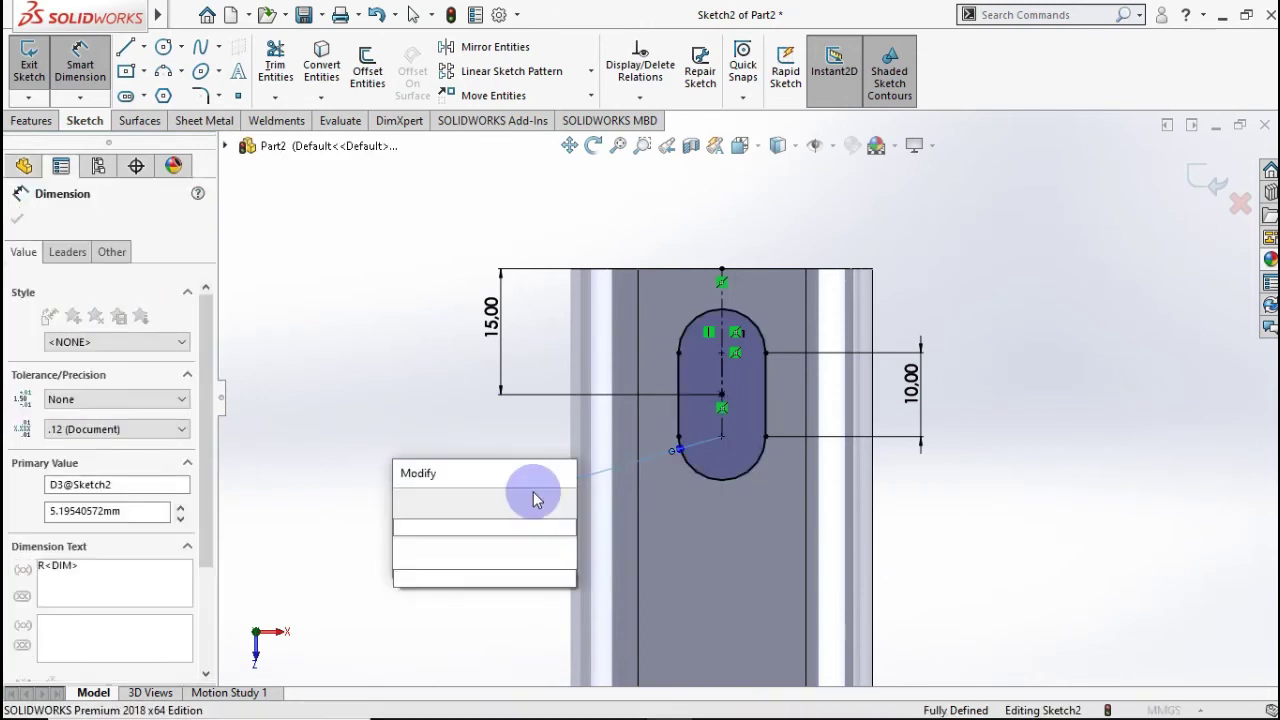
pyautogui.write('5')
pyautogui.click(407, 503)
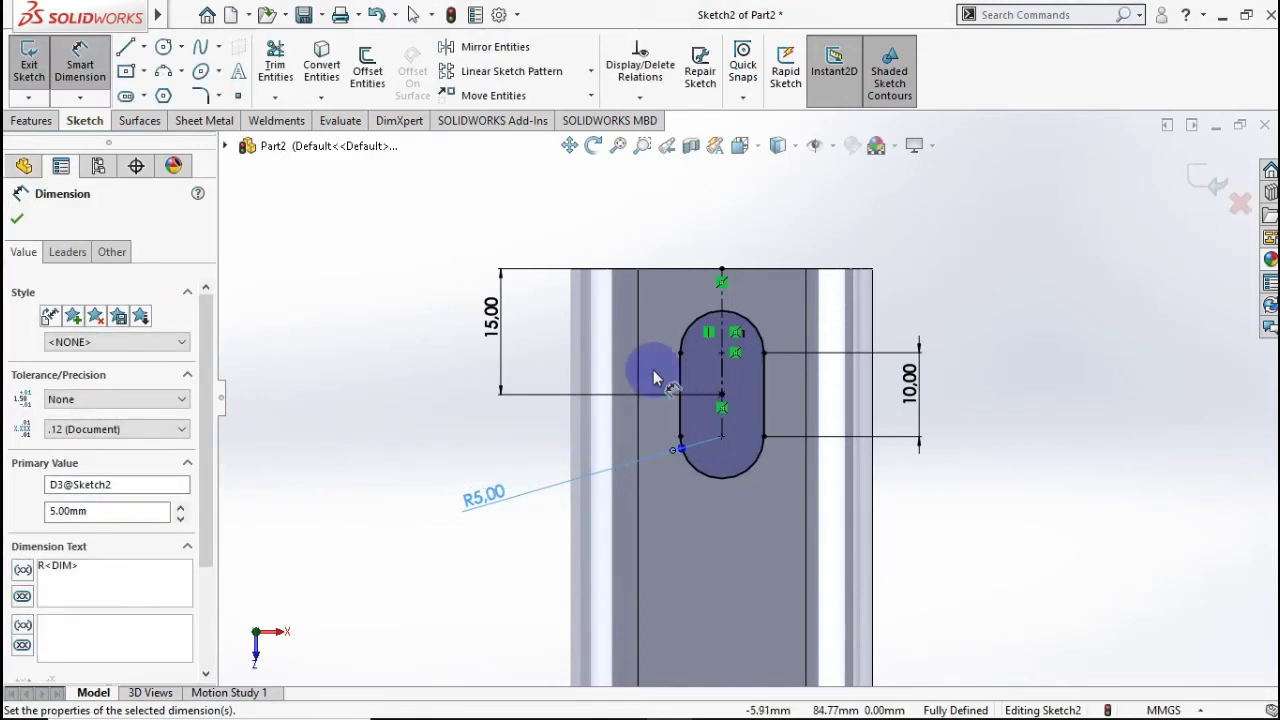
pyautogui.scroll(1, 655, 383)
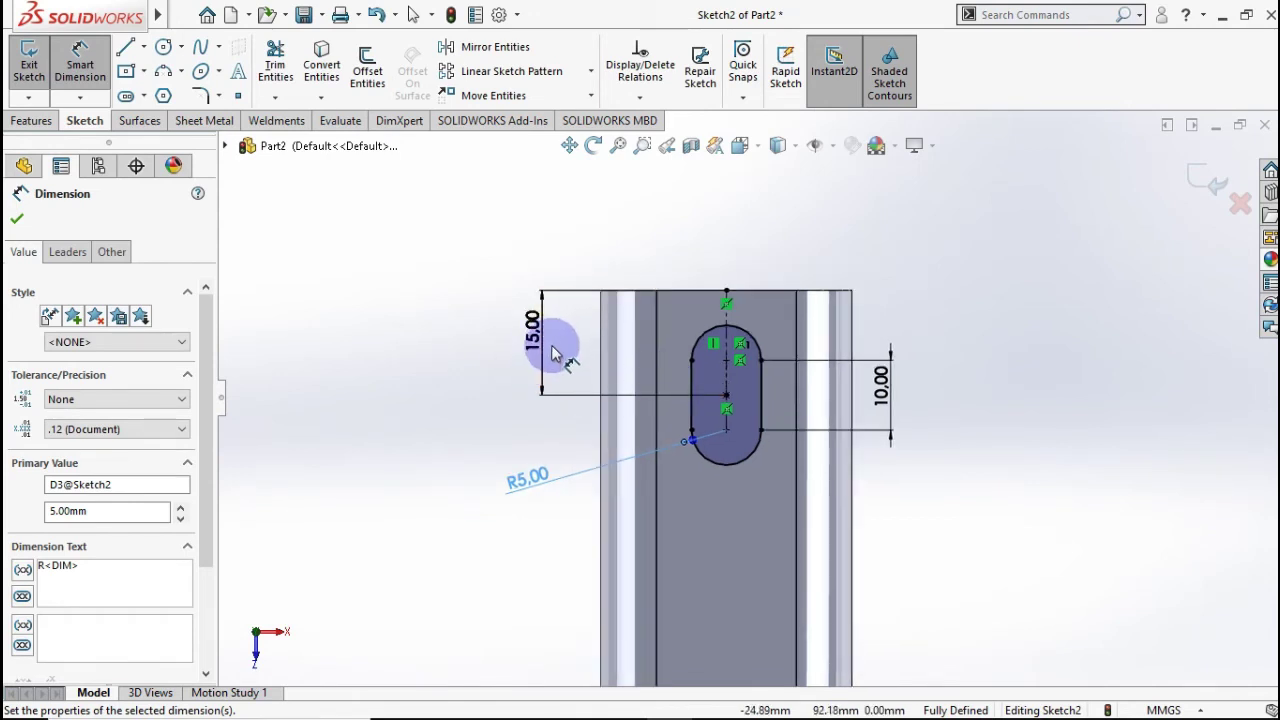
# Extrude-cut the slot sketch Through All the handle bar.
pyautogui.click(28, 120)
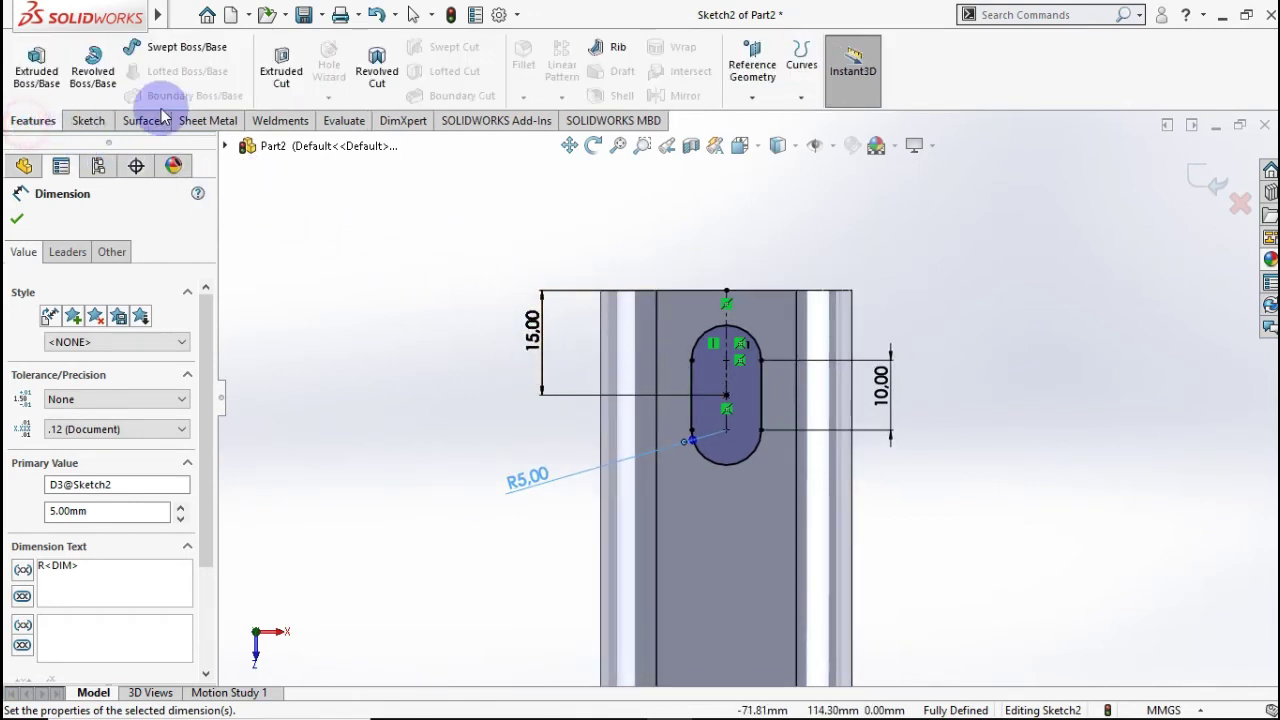
pyautogui.click(276, 78)
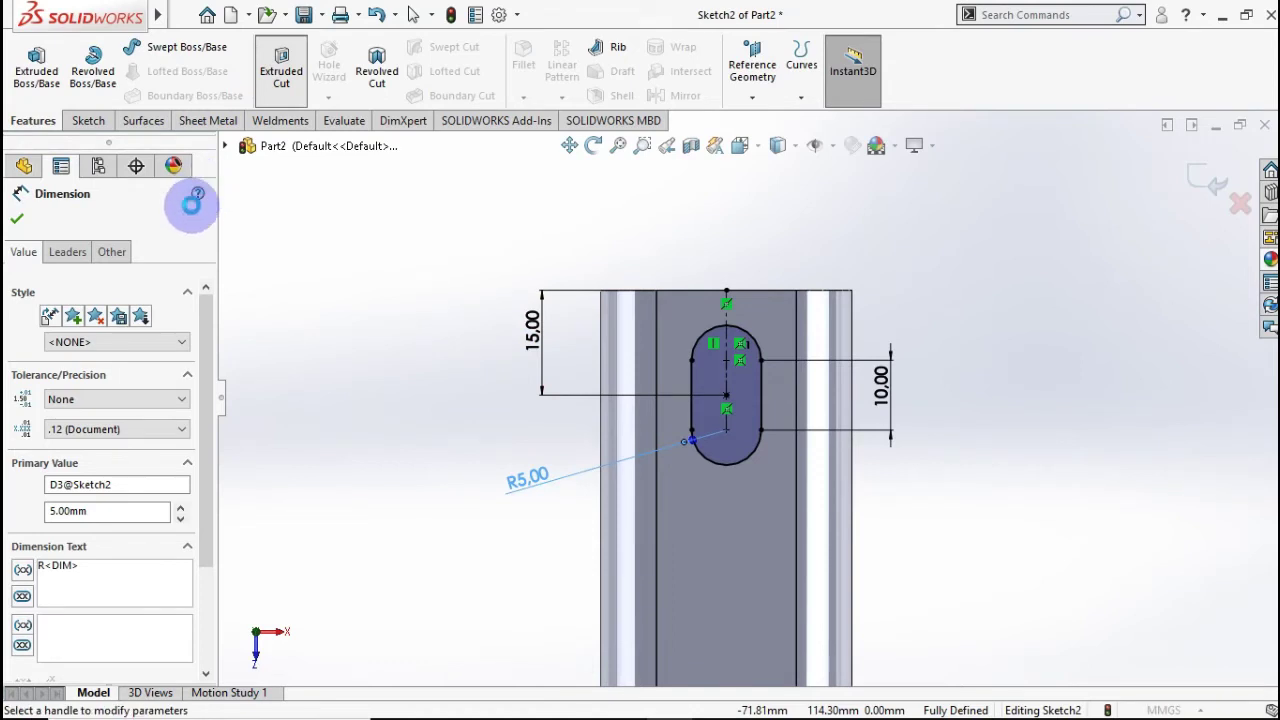
pyautogui.click(90, 331)
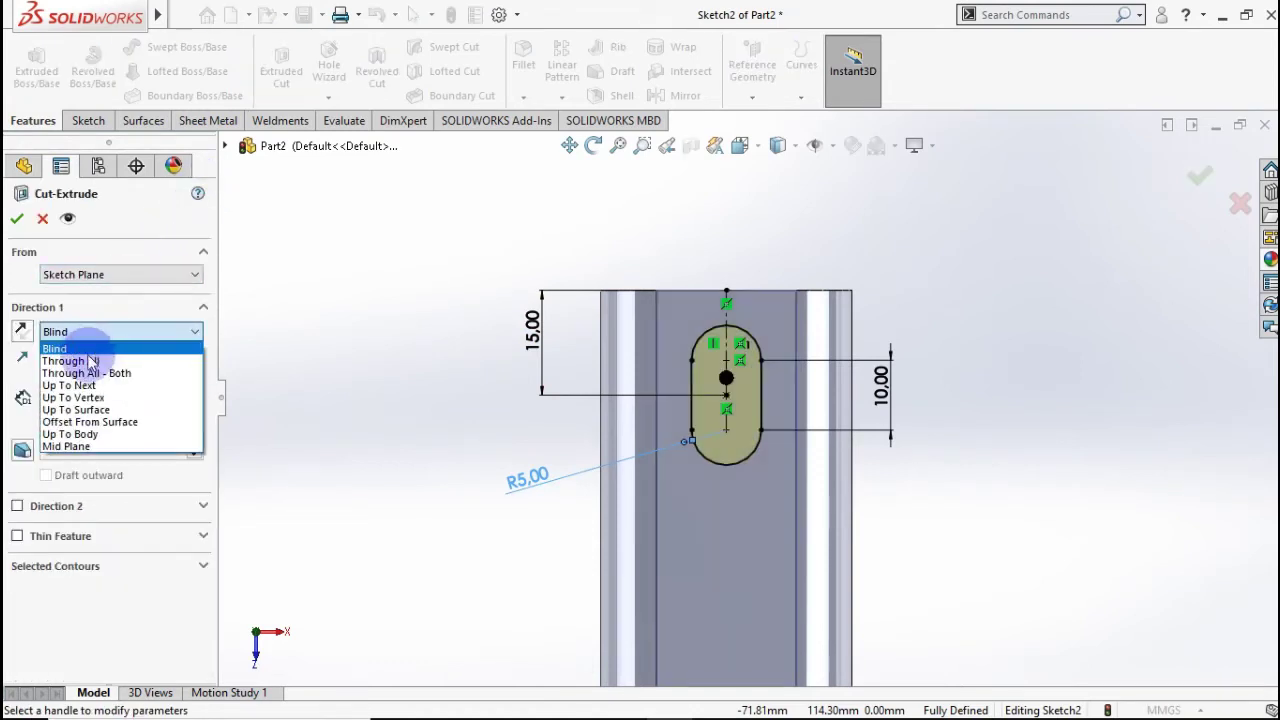
pyautogui.click(86, 355)
pyautogui.click(16, 218)
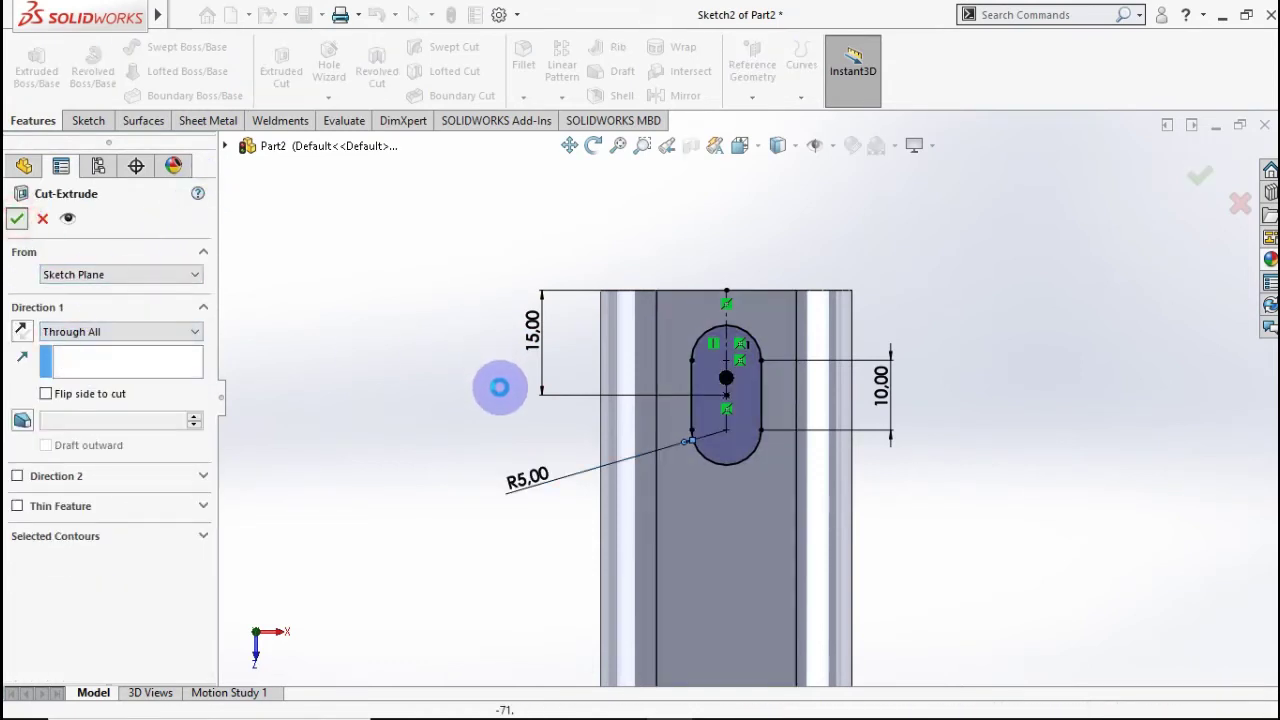
pyautogui.click(500, 390)
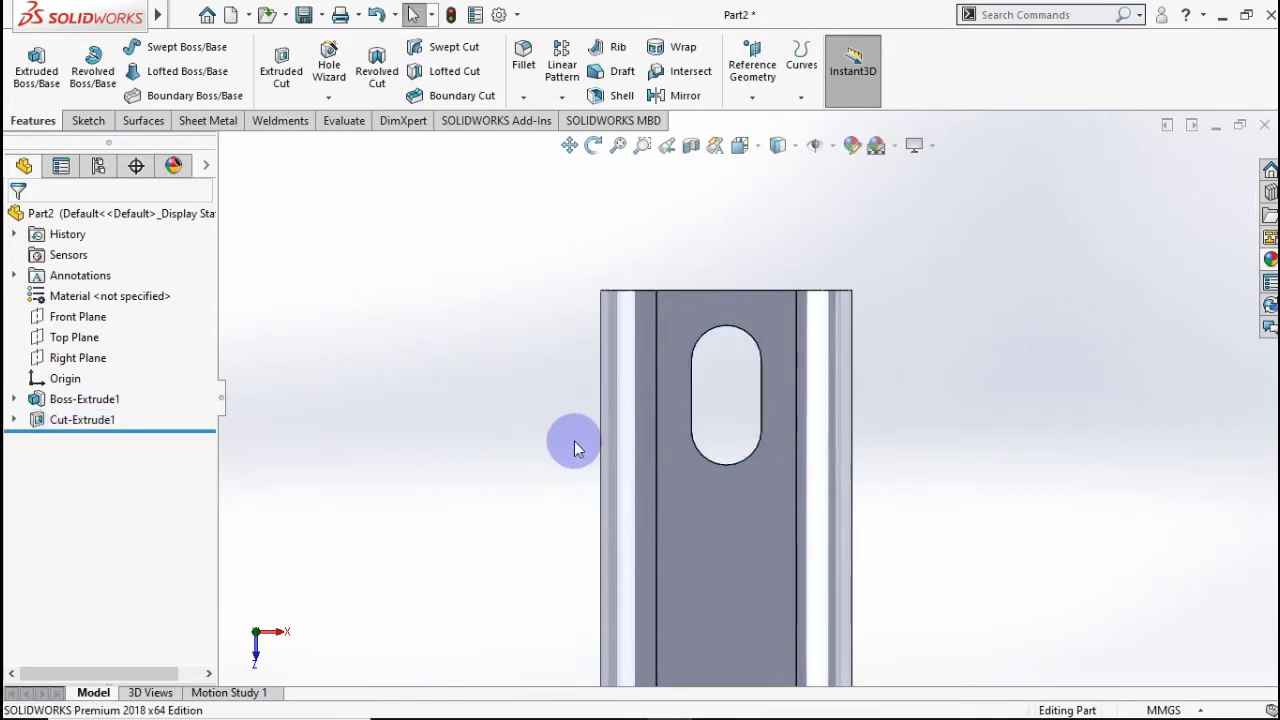
# Orbit the part into a tilted 3D view and select its flat end face.
pyautogui.scroll(2, 572, 450)
pyautogui.scroll(1, 589, 478)
pyautogui.moveTo(589, 480)
pyautogui.mouseDown(button='middle')
pyautogui.moveTo(509, 366)
pyautogui.moveTo(549, 414)
pyautogui.moveTo(600, 329)
pyautogui.moveTo(674, 523)
pyautogui.moveTo(803, 597)
pyautogui.moveTo(703, 552)
pyautogui.moveTo(686, 491)
pyautogui.moveTo(632, 411)
pyautogui.mouseUp(button='middle')
pyautogui.scroll(-2, 740, 560)
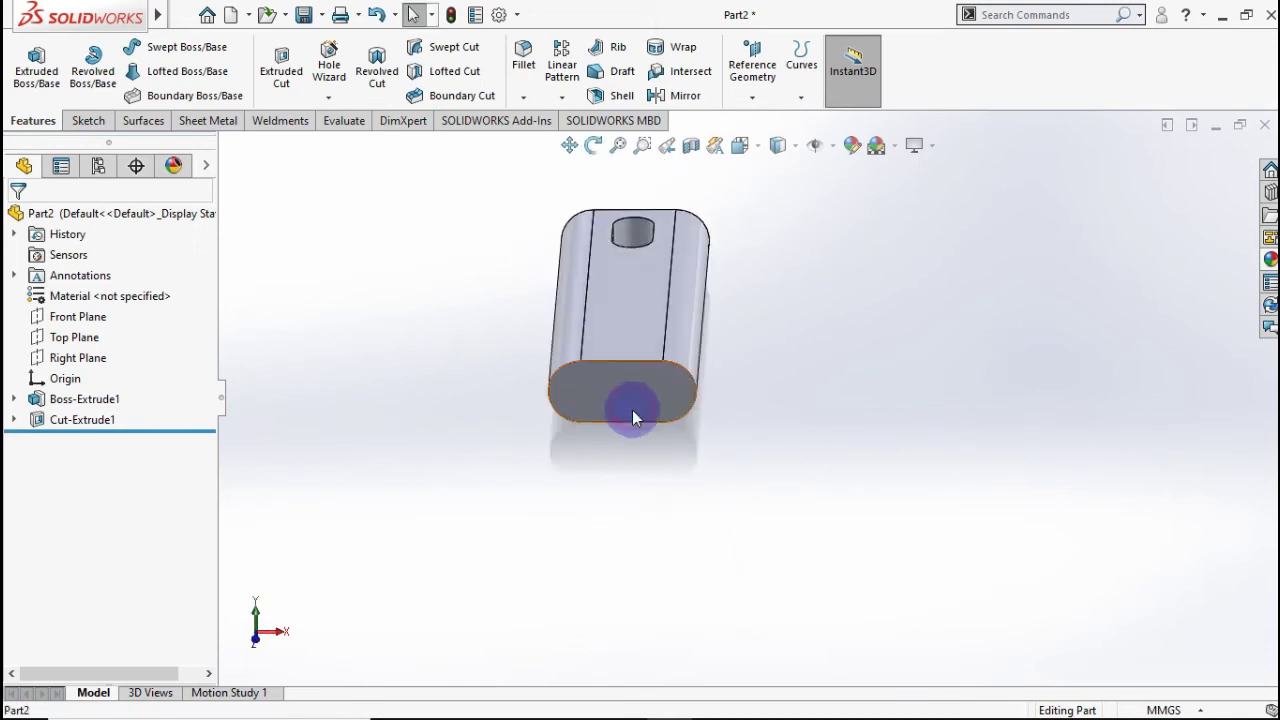
pyautogui.click(632, 410)
# Sketch a Ø5 mm circle left of centre on the end face, viewed Normal To.
pyautogui.click(718, 352)
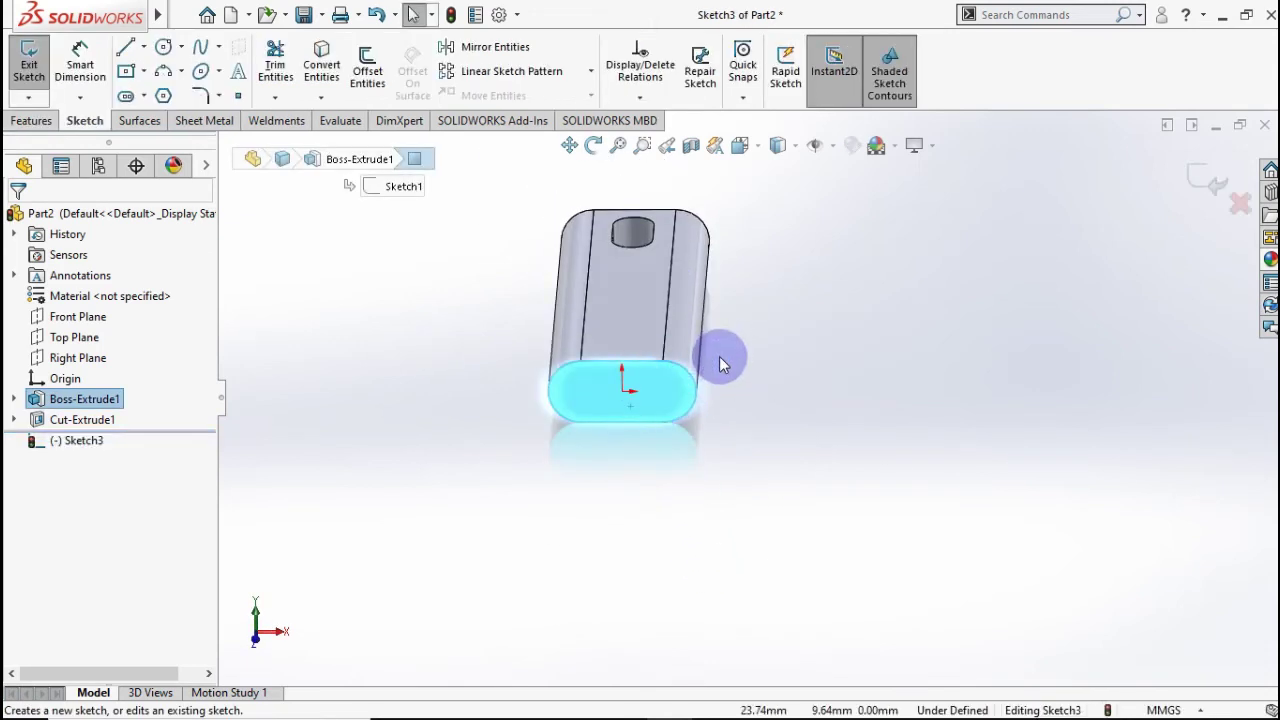
pyautogui.click(1060, 592)
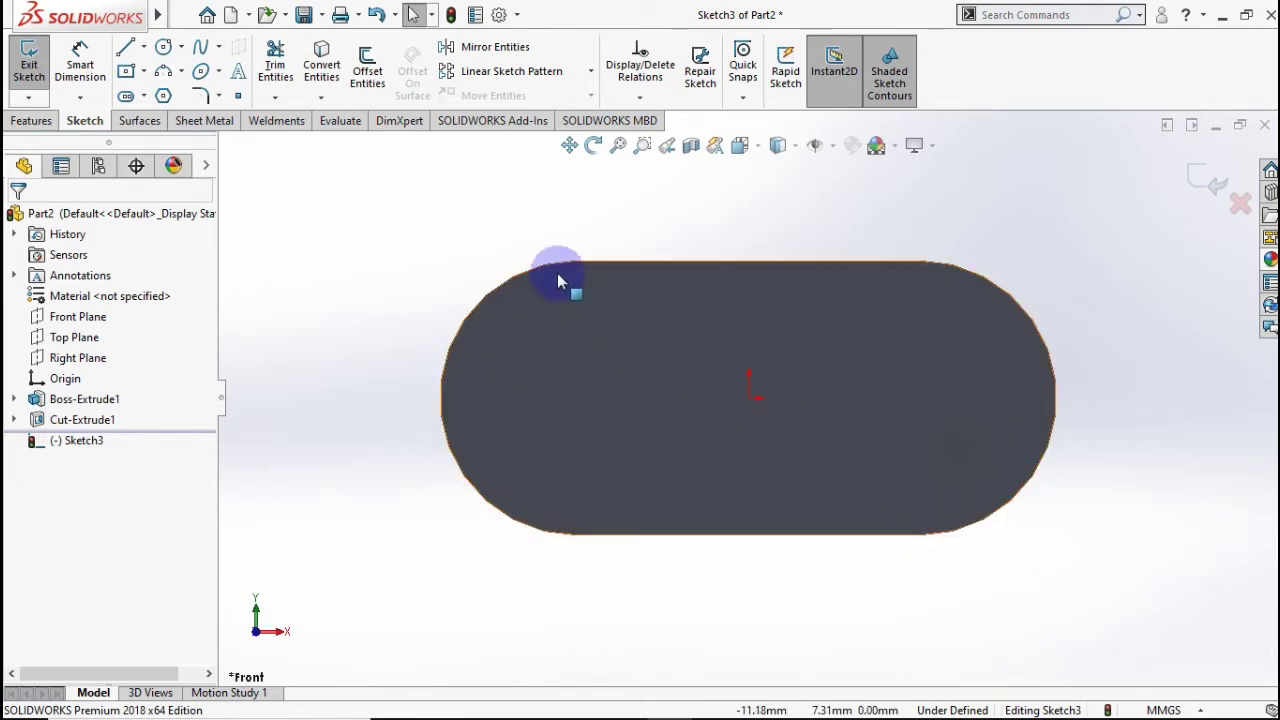
pyautogui.click(161, 49)
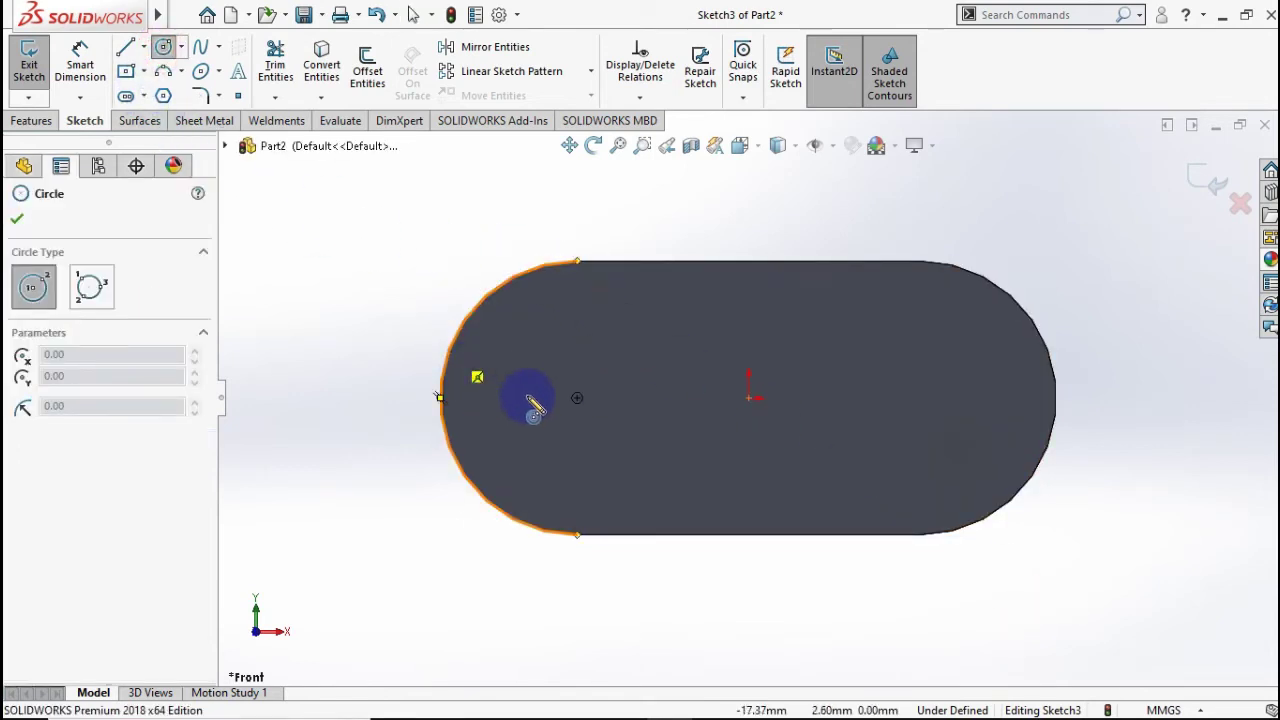
pyautogui.click(577, 398)
pyautogui.click(626, 372)
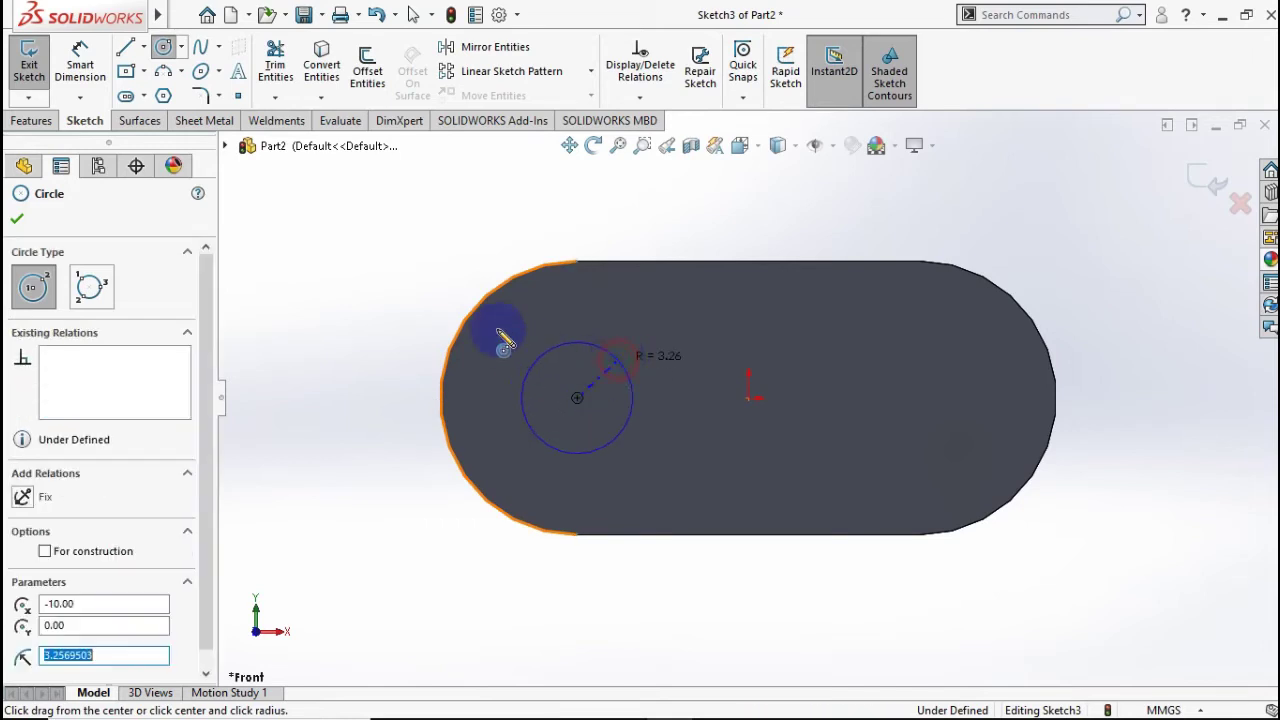
pyautogui.click(80, 64)
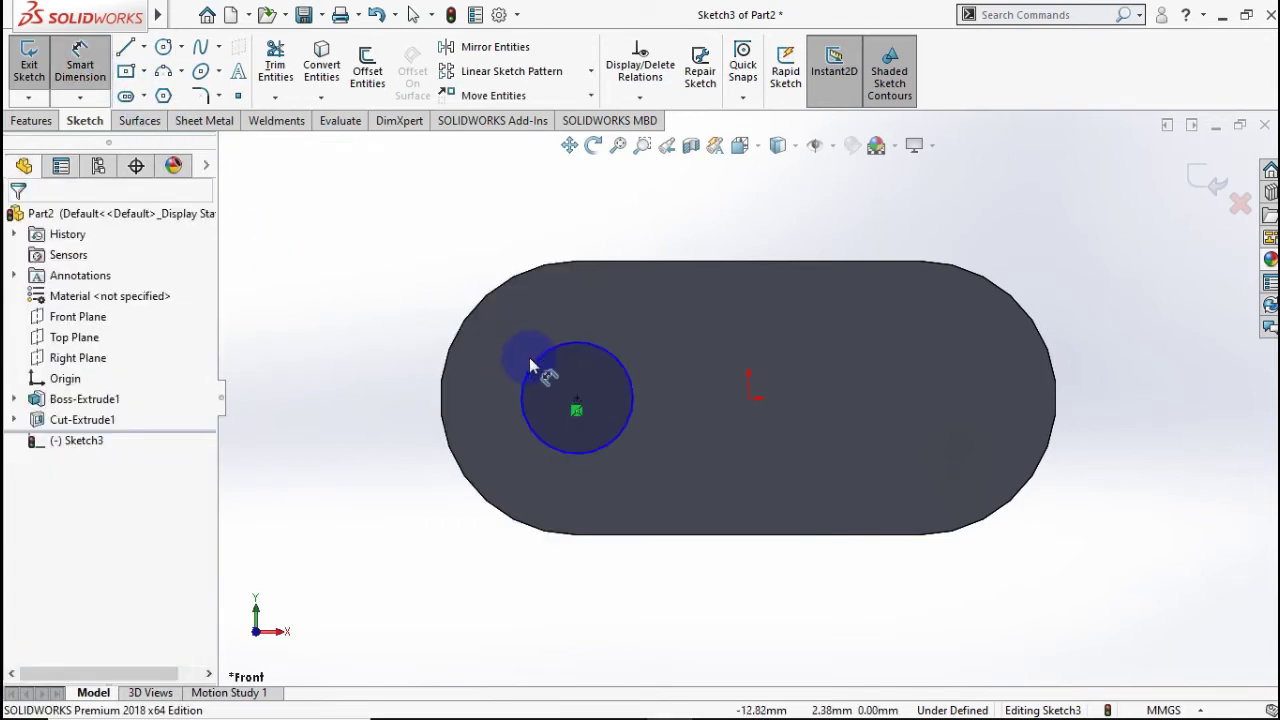
pyautogui.click(537, 372)
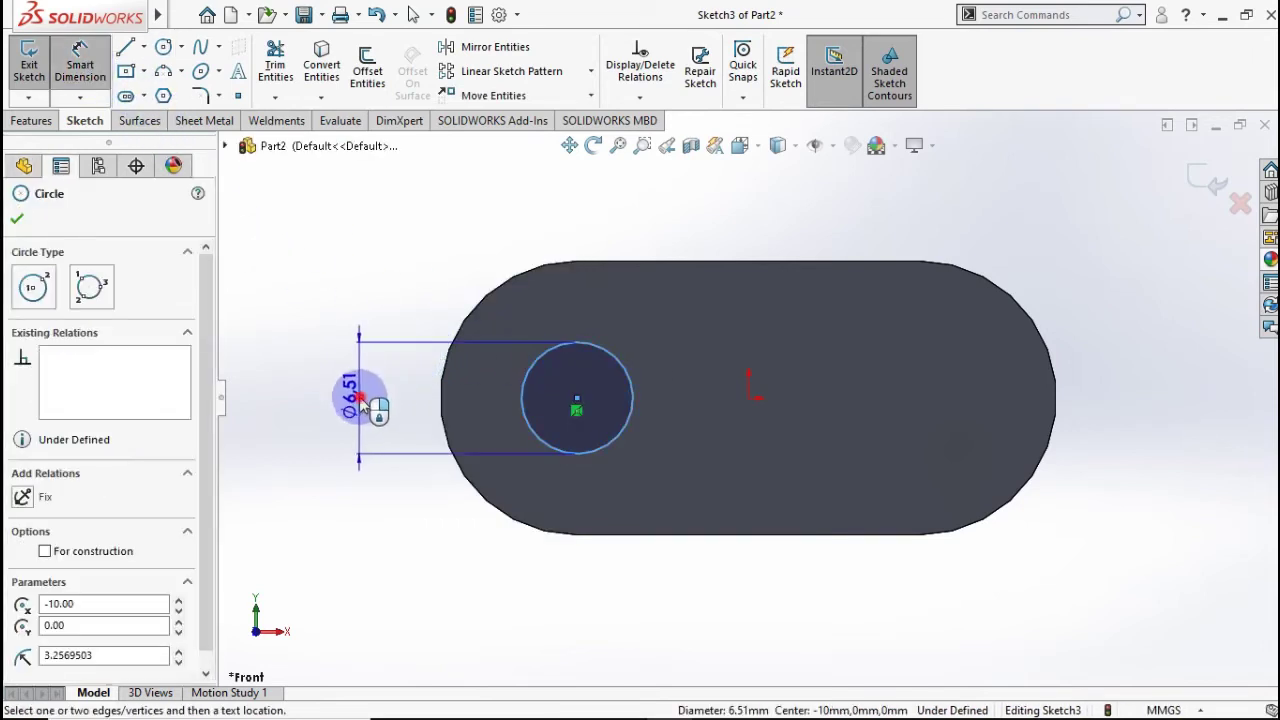
pyautogui.click(370, 385)
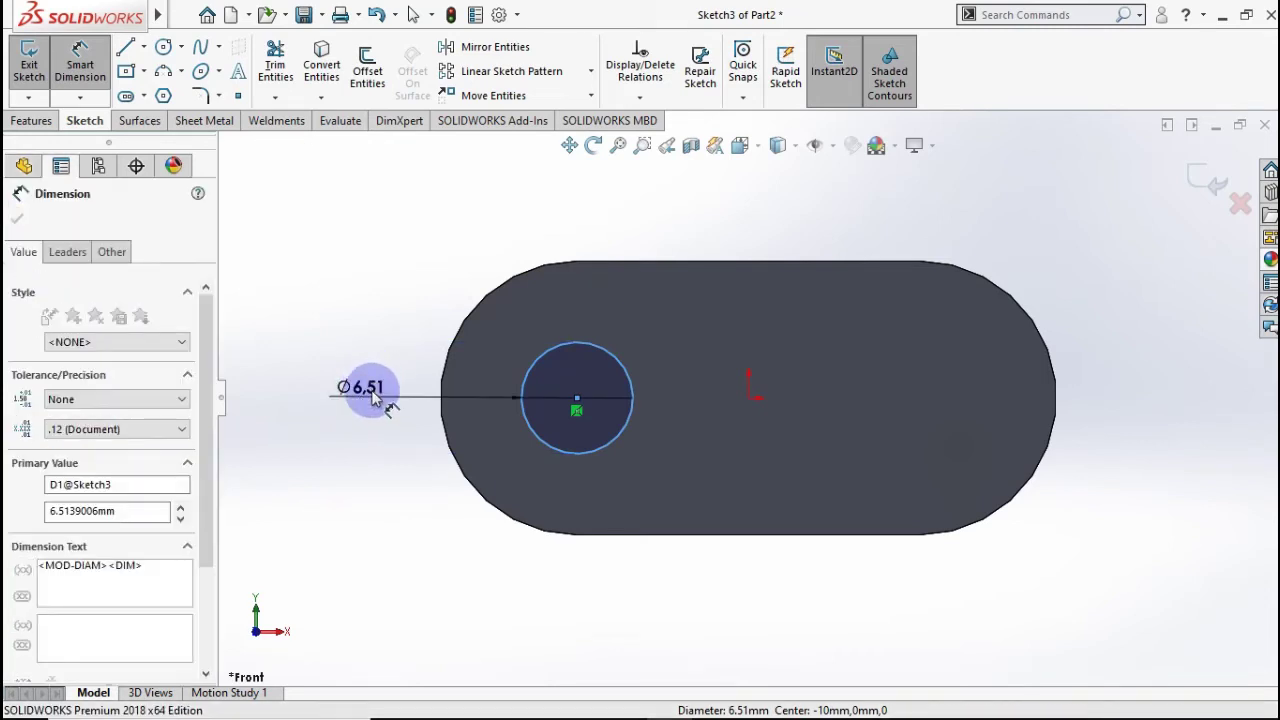
pyautogui.write('5')
pyautogui.click(275, 392)
pyautogui.write('5')
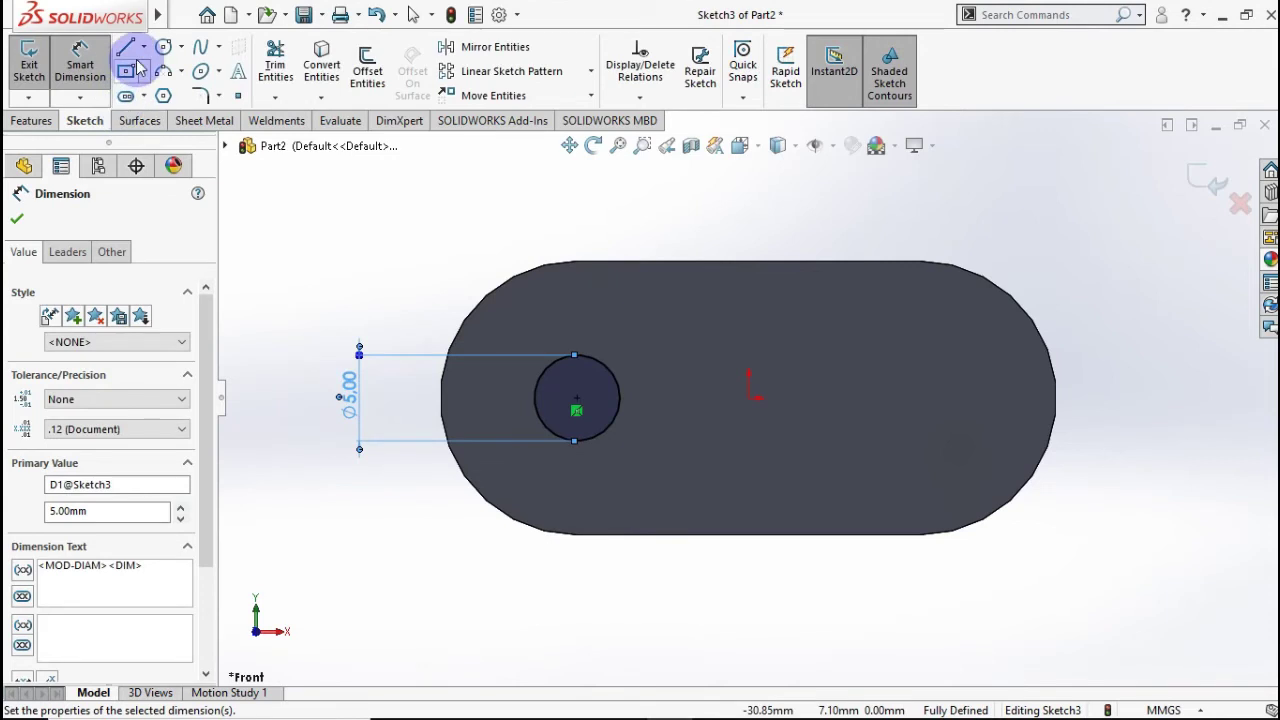
# Draw a vertical centerline through the face centre and mirror the circle across it.
pyautogui.click(145, 47)
pyautogui.click(180, 91)
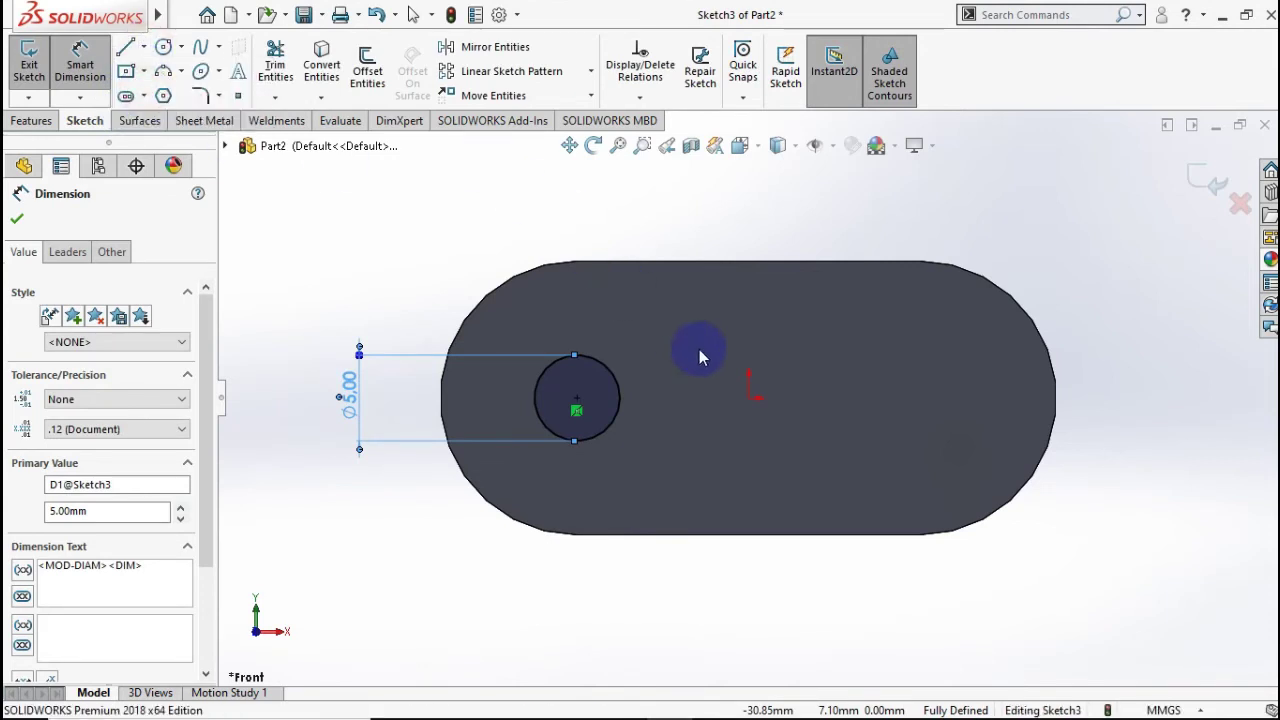
pyautogui.click(748, 397)
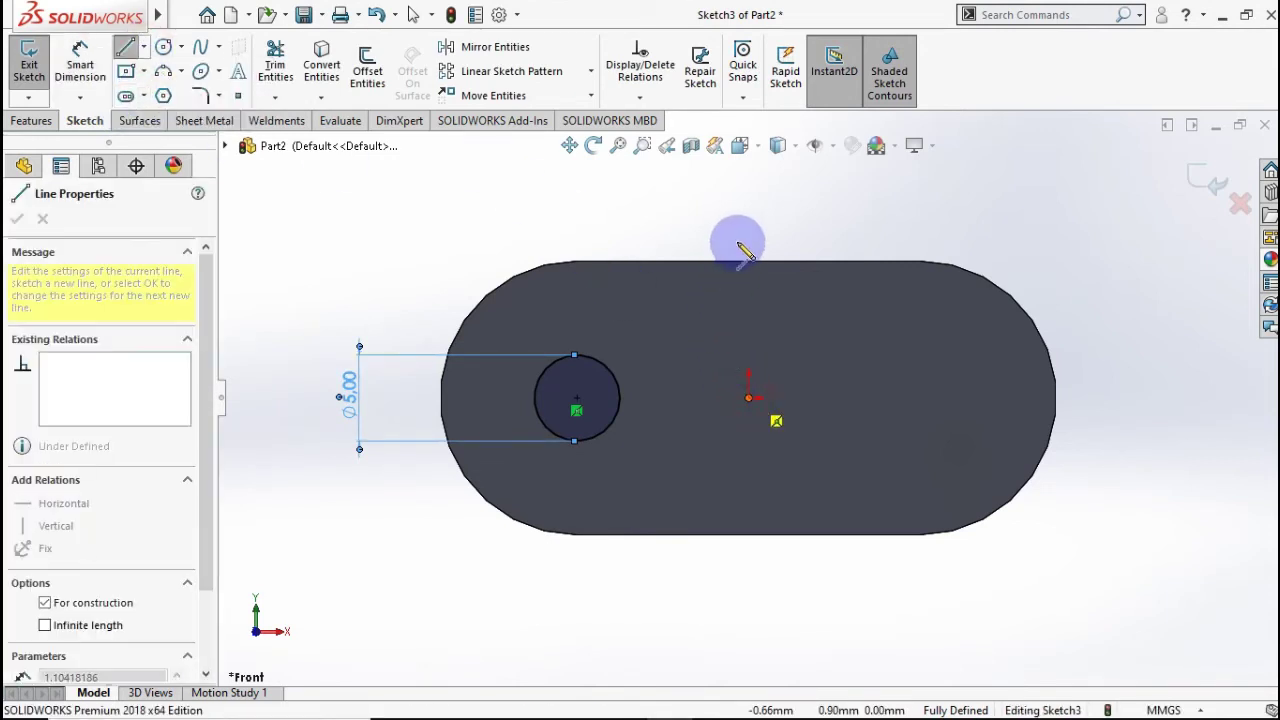
pyautogui.click(748, 212)
pyautogui.press('Escape')
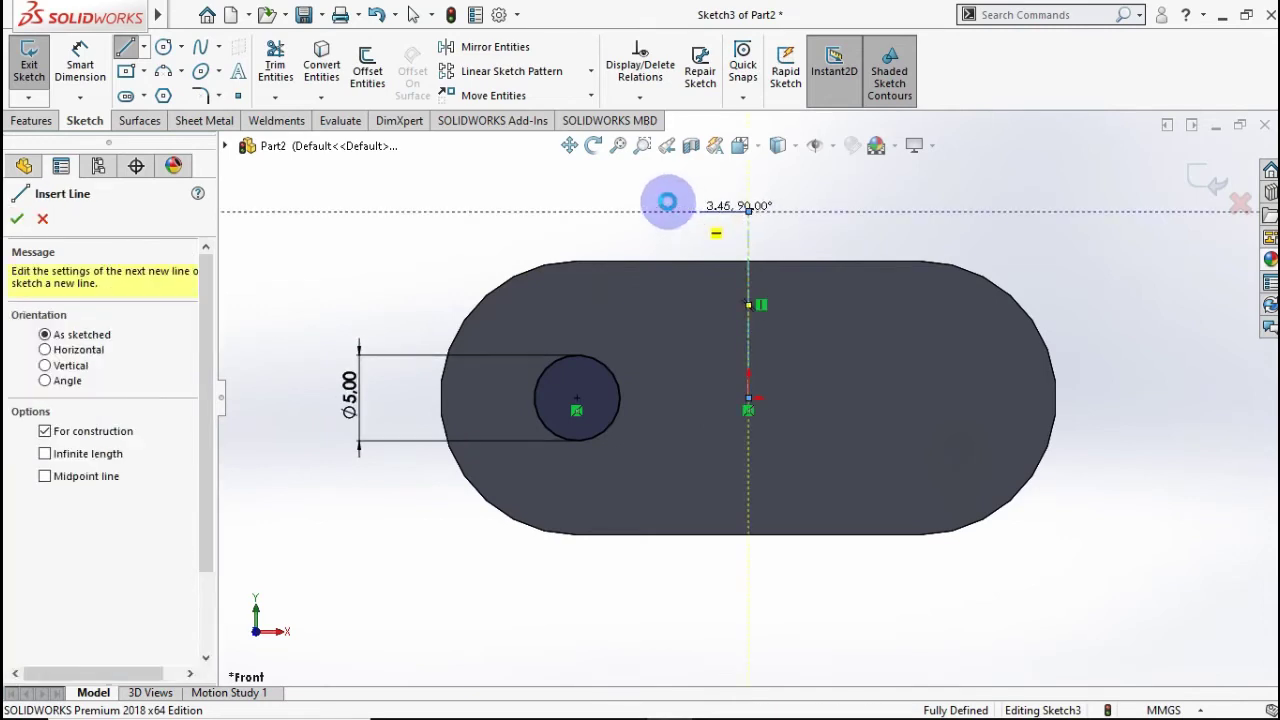
pyautogui.press('Escape')
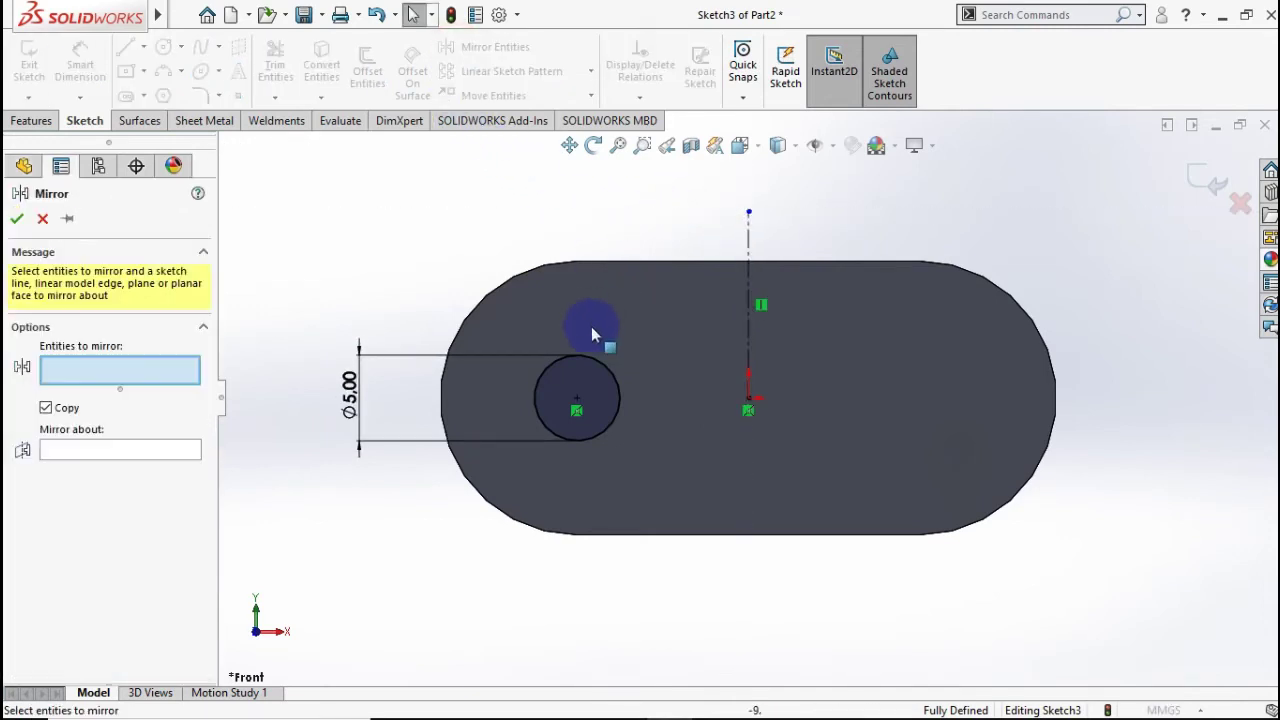
pyautogui.click(595, 358)
pyautogui.click(139, 451)
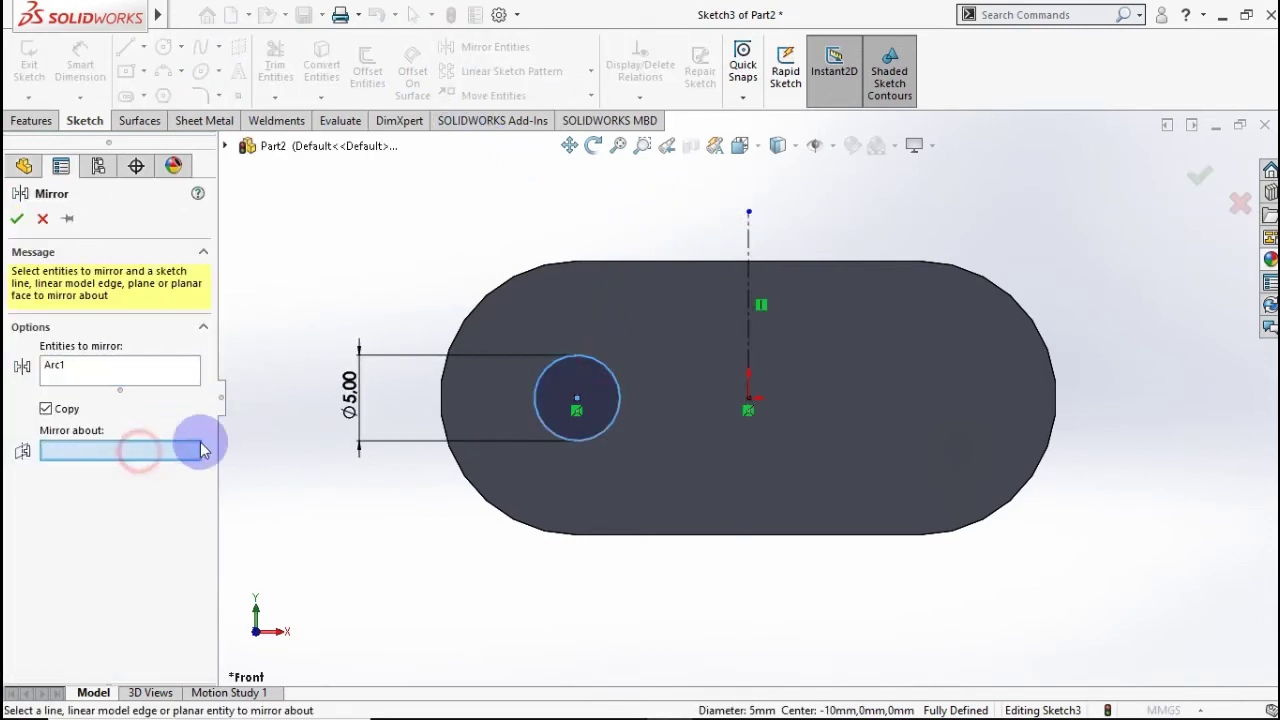
pyautogui.click(749, 258)
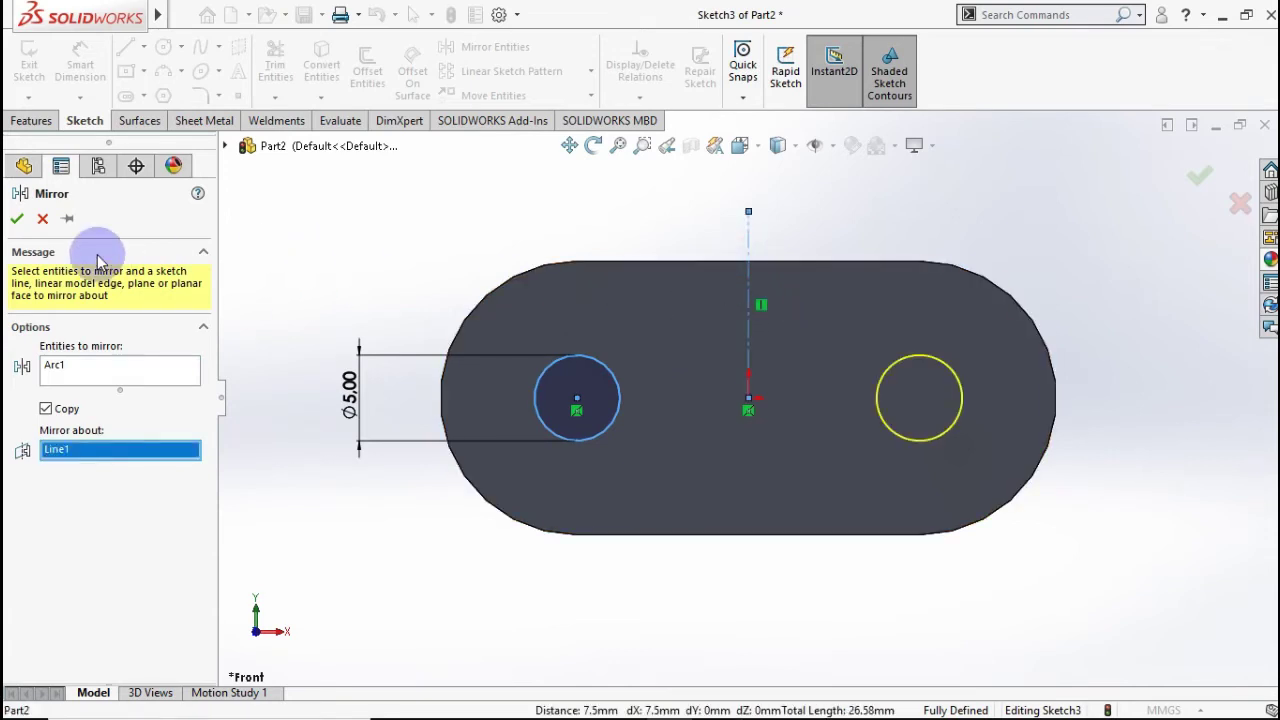
pyautogui.click(18, 222)
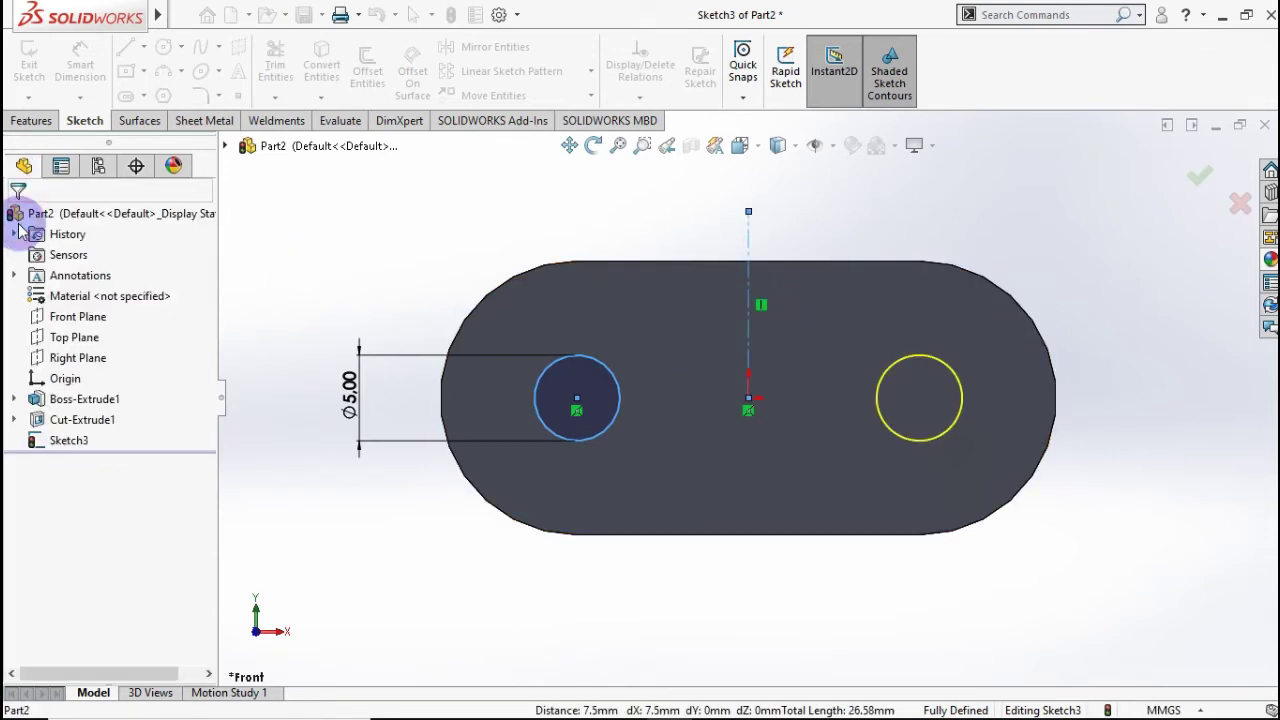
pyautogui.click(34, 122)
# Cut the two Ø5 mm circles 70 mm deep into the bar's end face, then zoom to fit.
pyautogui.click(282, 65)
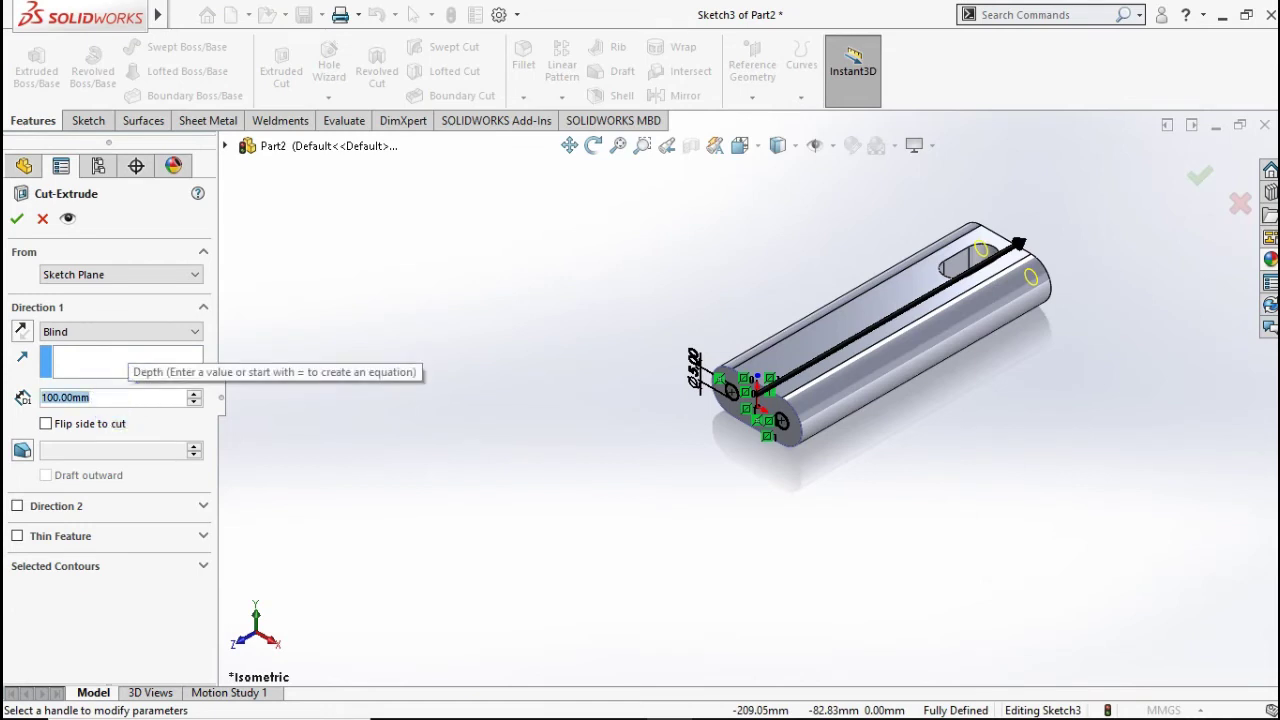
pyautogui.write('70')
pyautogui.click(372, 318)
pyautogui.click(24, 330)
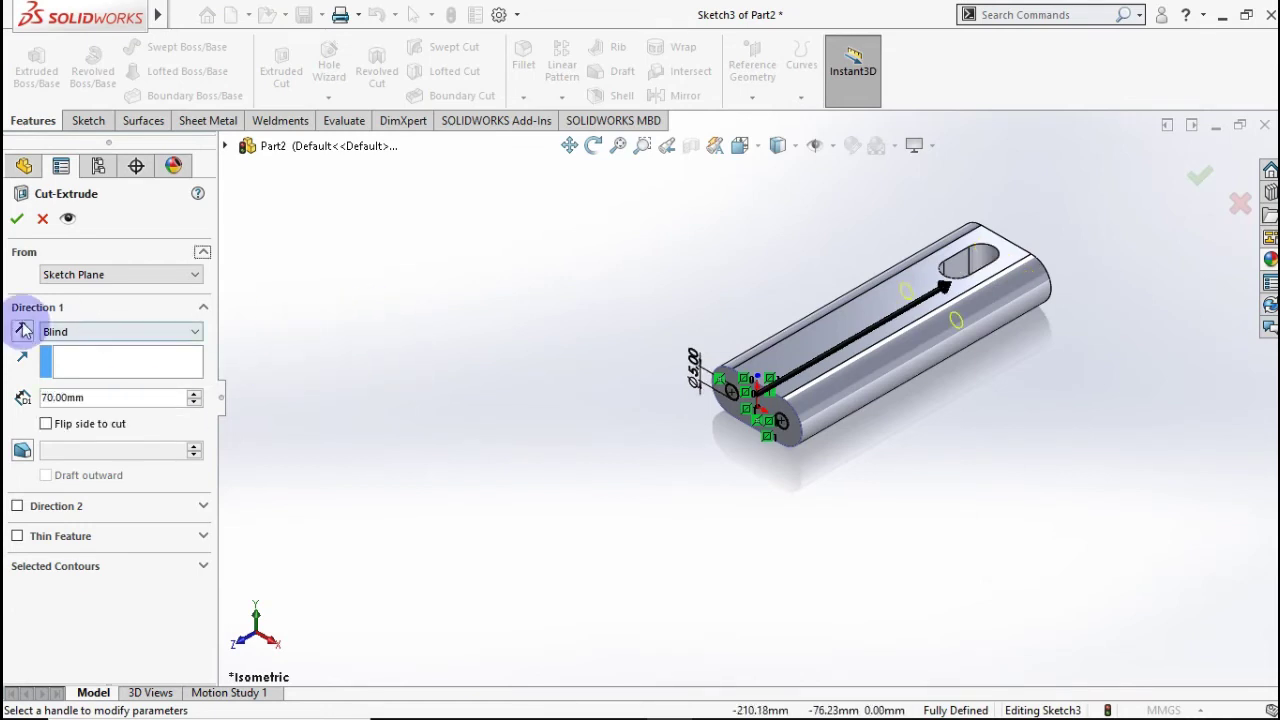
pyautogui.click(17, 218)
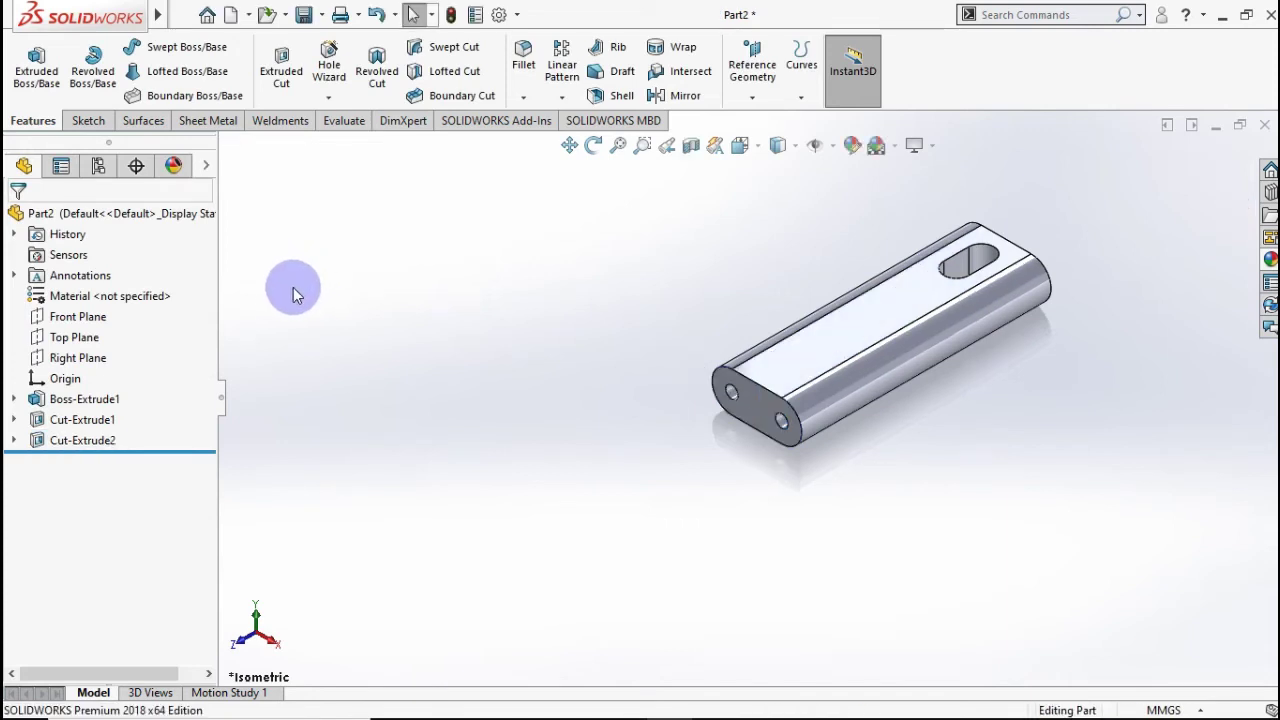
pyautogui.press('f')
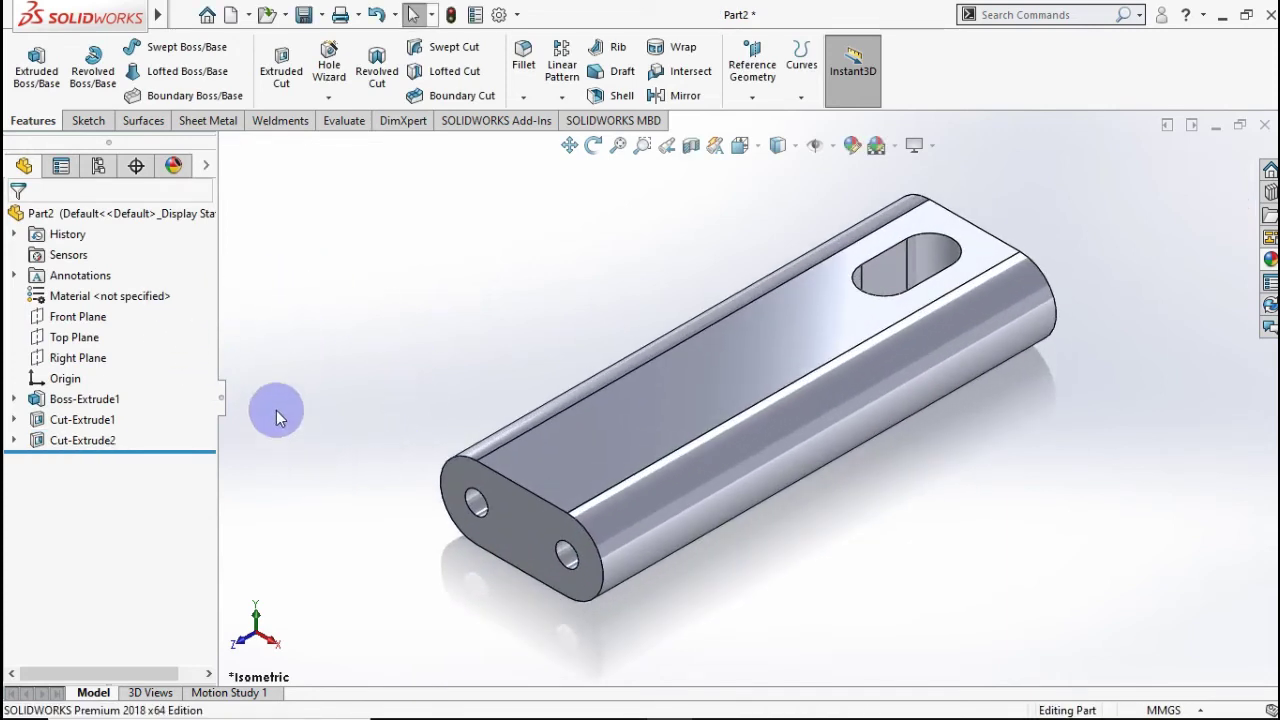
# Apply the black high gloss plastic appearance to the Part2 handle bar.
pyautogui.click(100, 214)
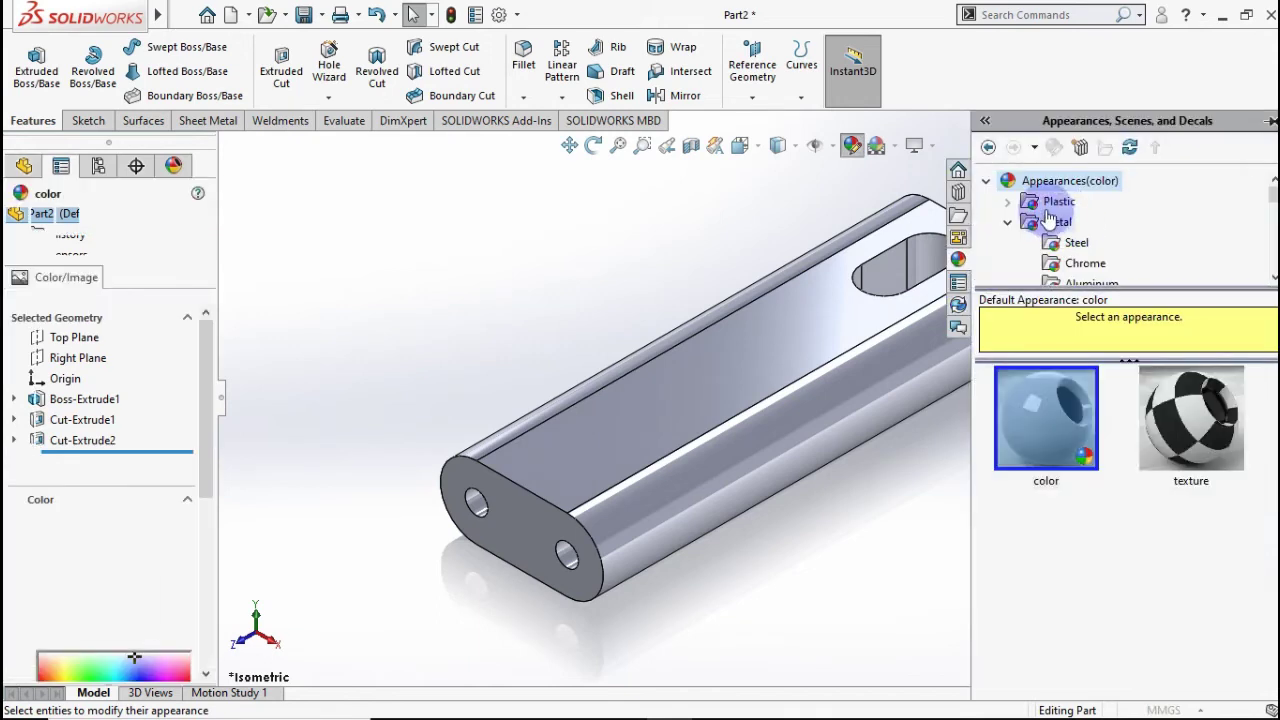
pyautogui.click(1010, 203)
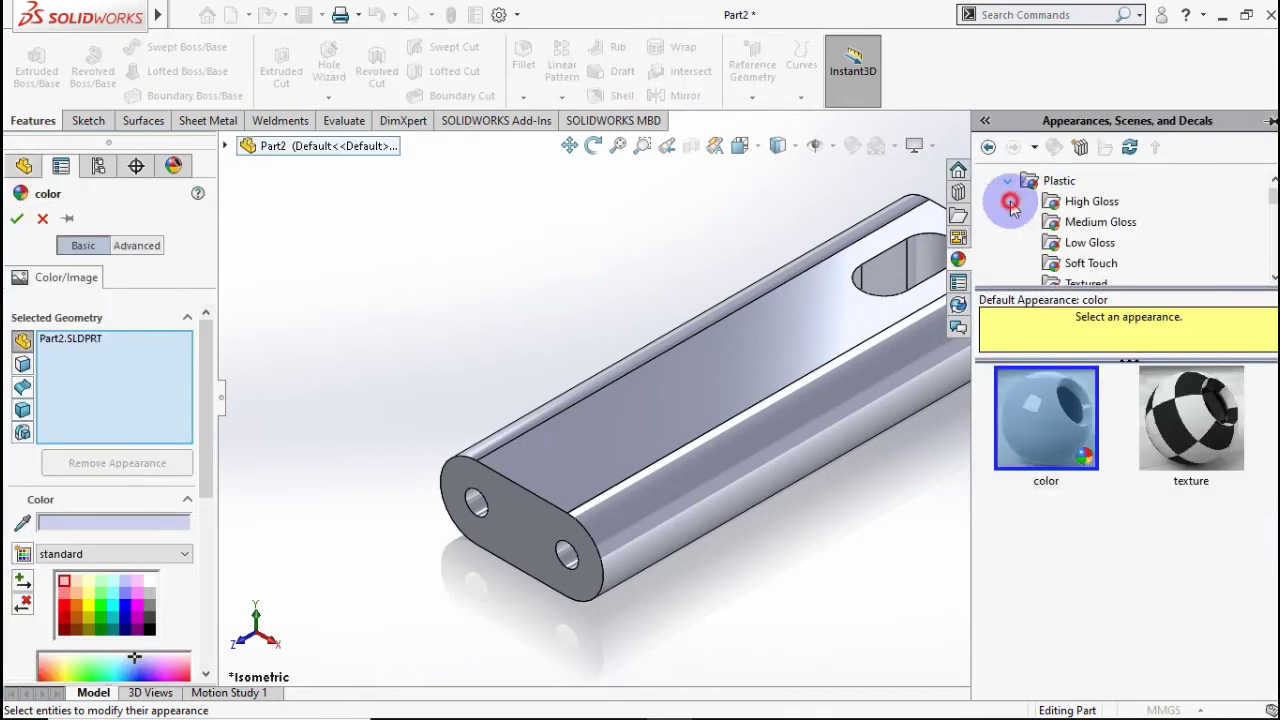
pyautogui.click(1087, 206)
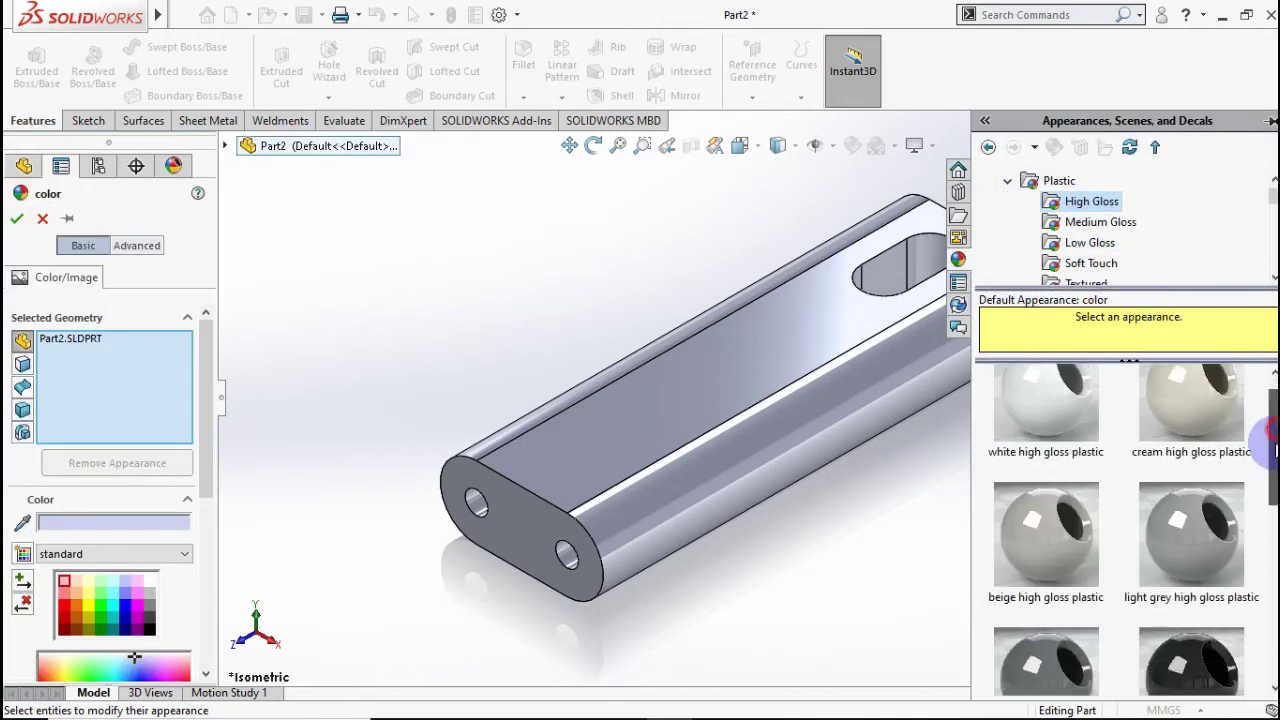
pyautogui.scroll(-5, 1200, 450)
pyautogui.click(1191, 460)
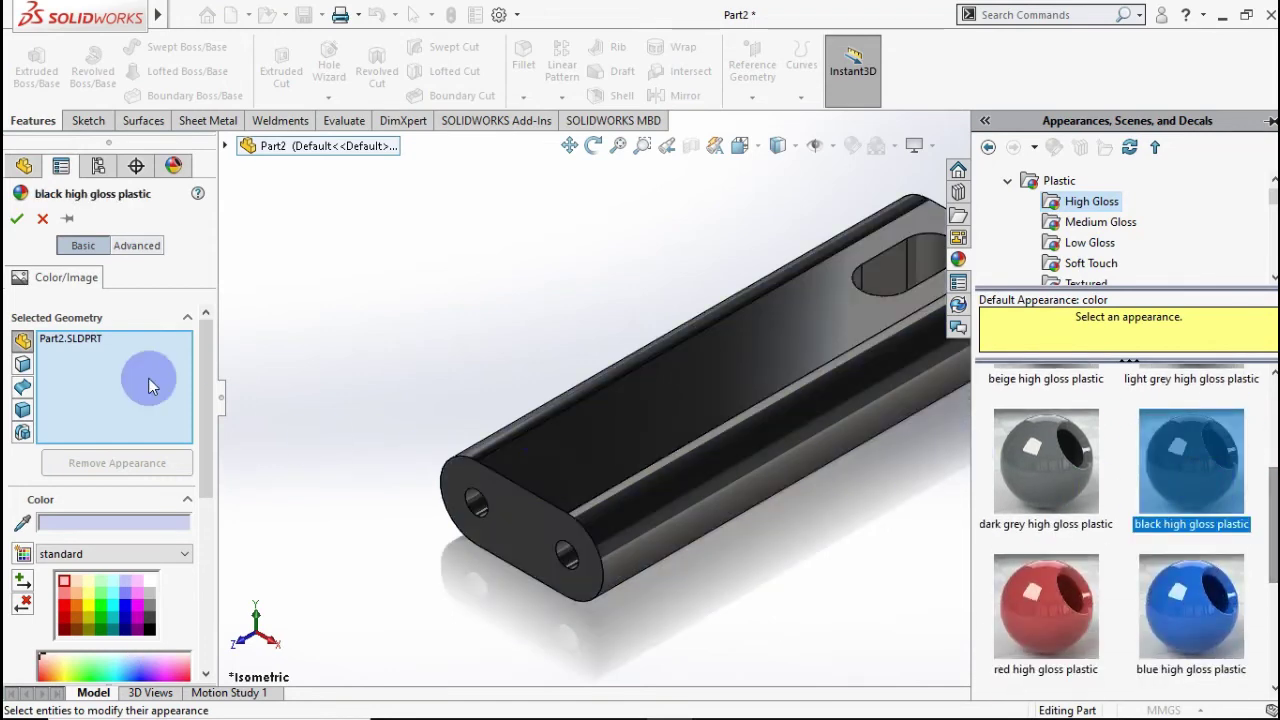
pyautogui.click(16, 218)
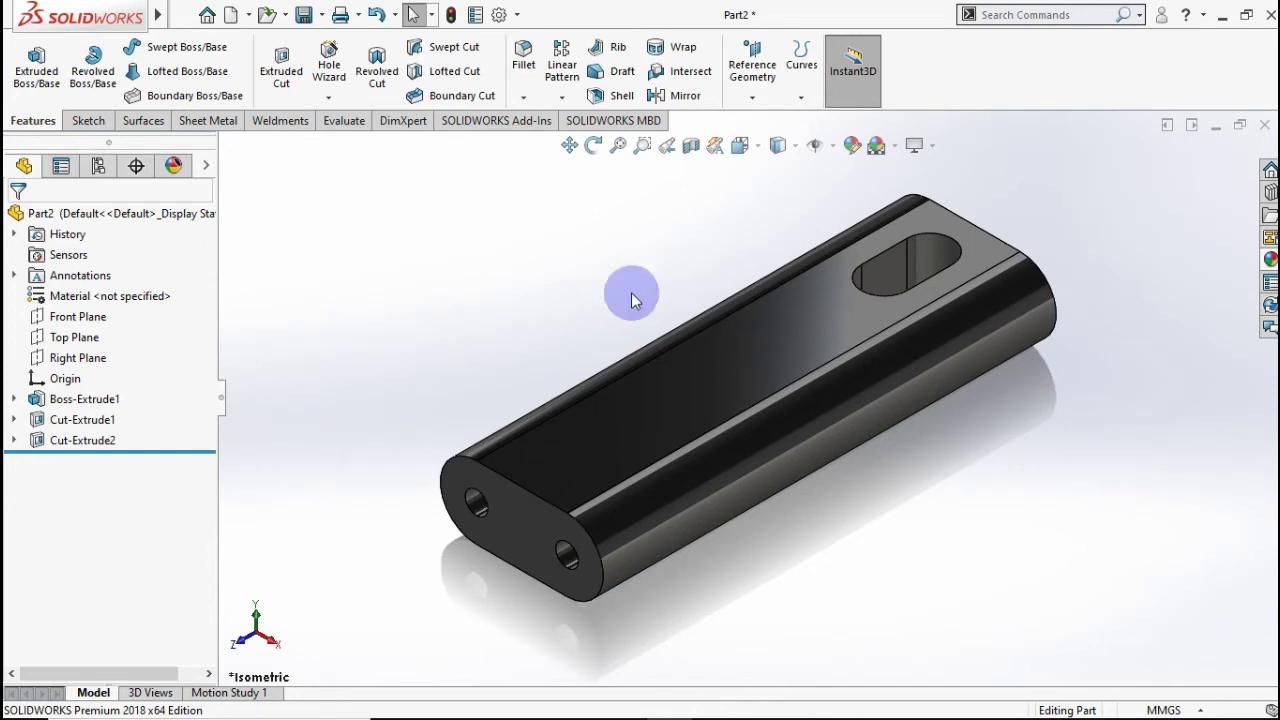
pyautogui.moveTo(863, 263); pyautogui.dragTo(829, 323, button='middle')
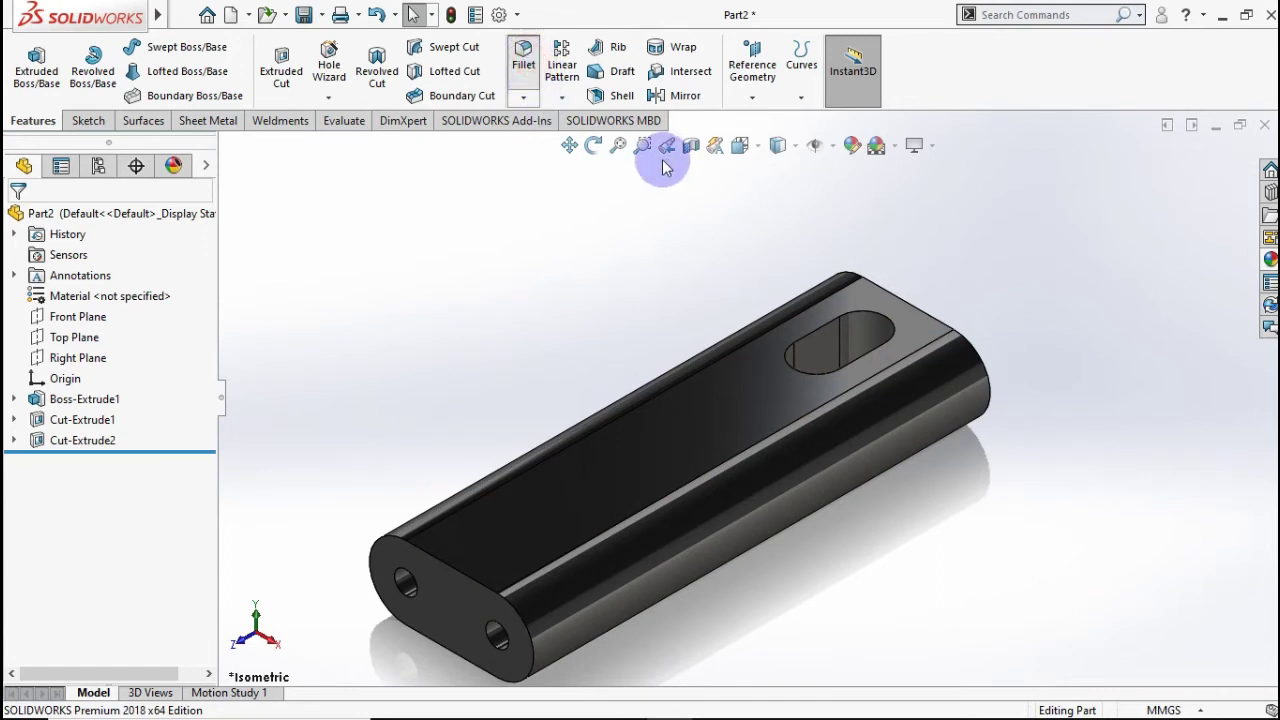
# Fillet the slot edge and the tube end edges at 3 mm radius, then return to isometric.
pyautogui.scroll(-2, 863, 288)
pyautogui.scroll(-1, 863, 288)
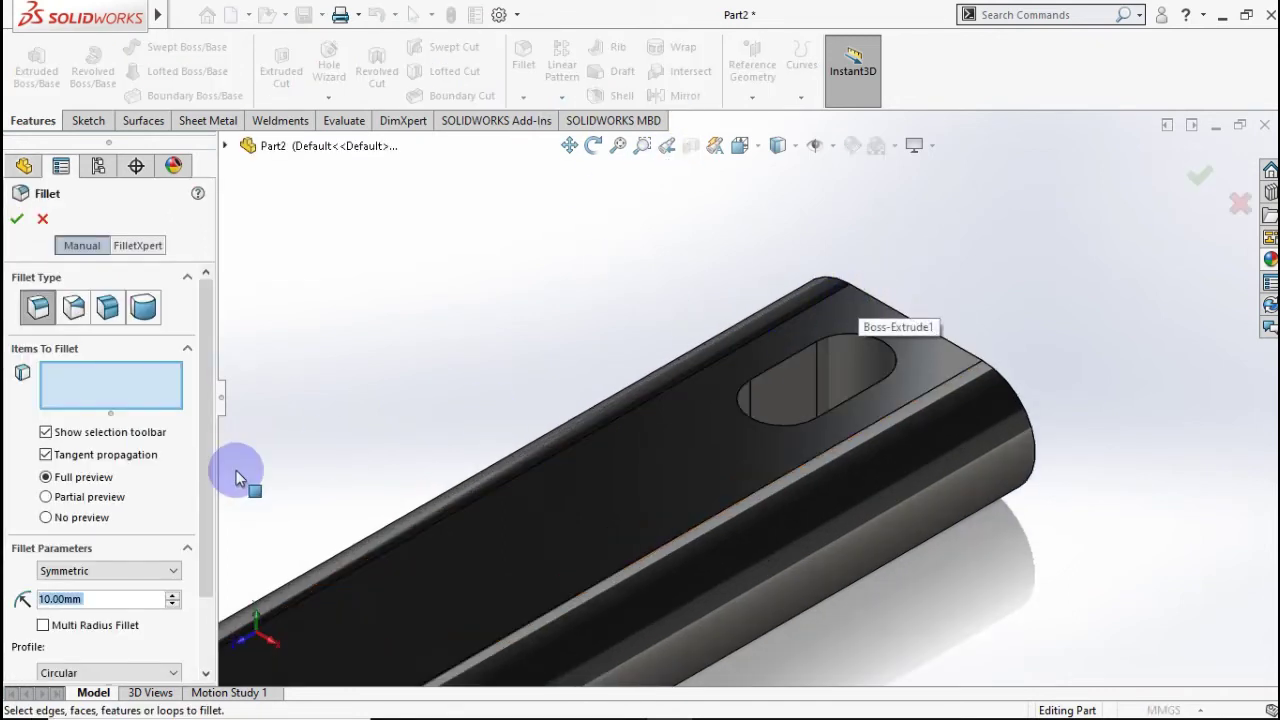
pyautogui.write('3')
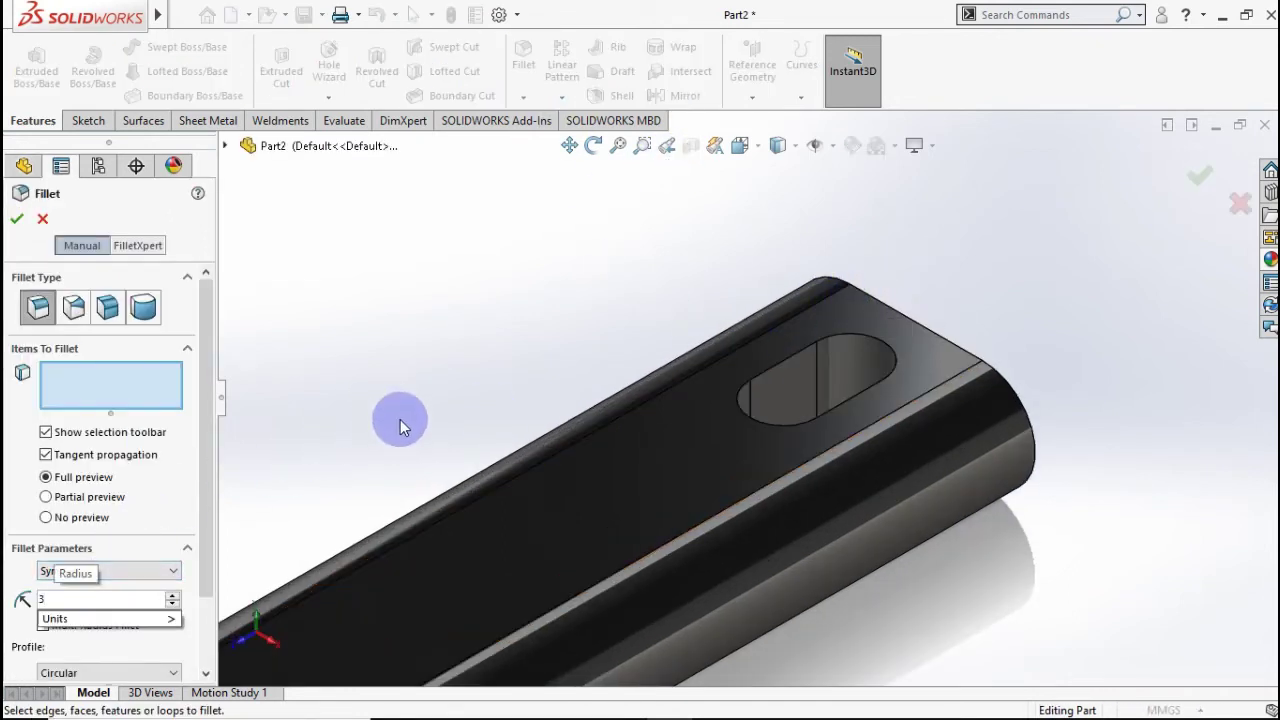
pyautogui.click(400, 419)
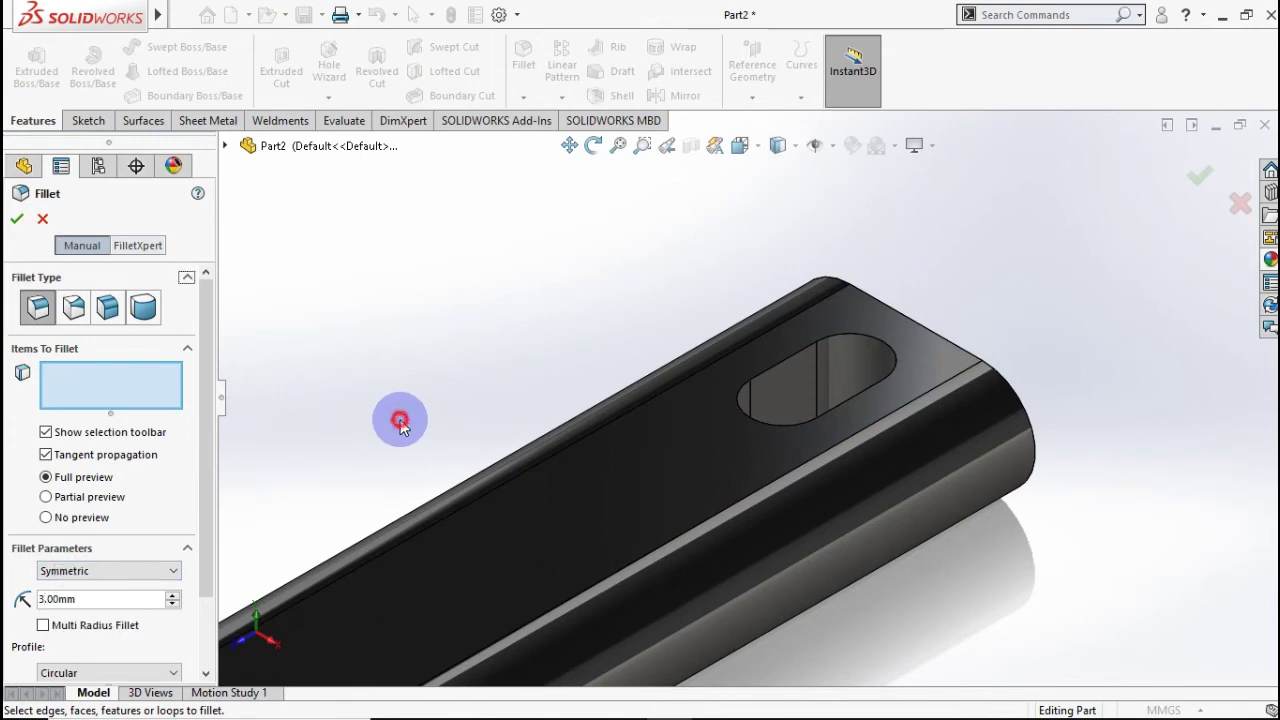
pyautogui.click(789, 361)
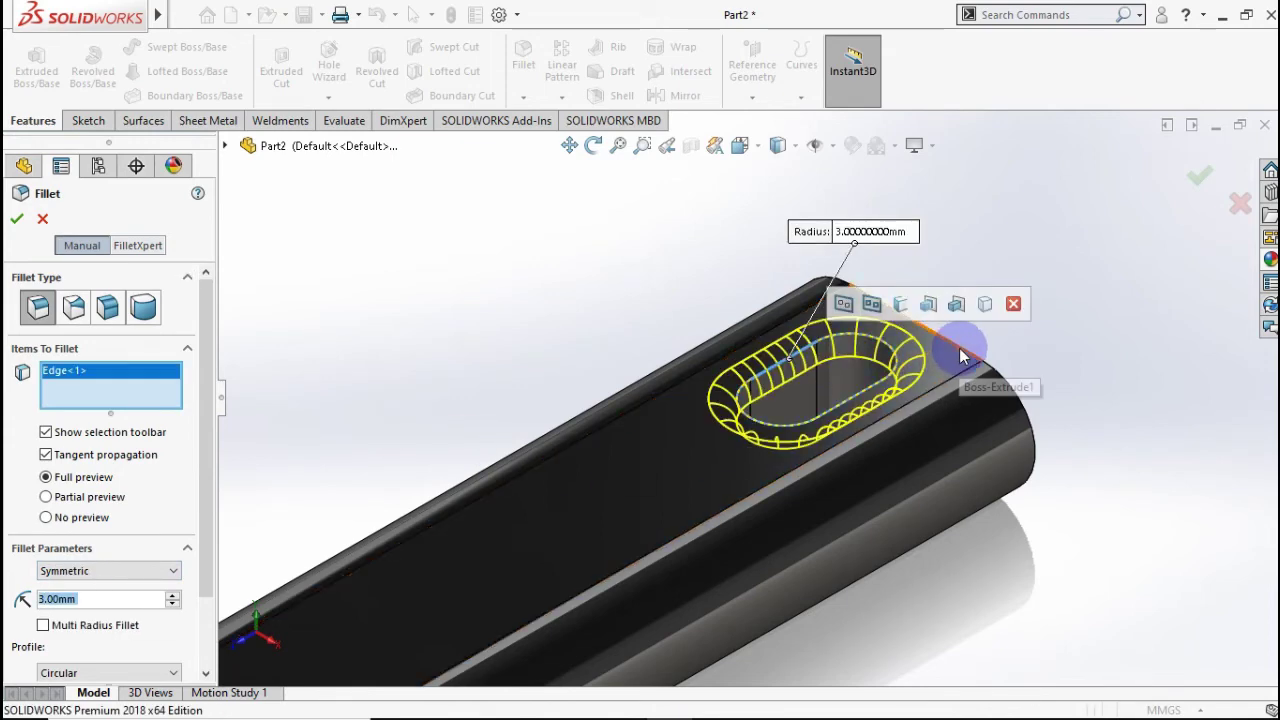
pyautogui.click(962, 357)
pyautogui.moveTo(910, 395); pyautogui.dragTo(904, 527, button='middle')
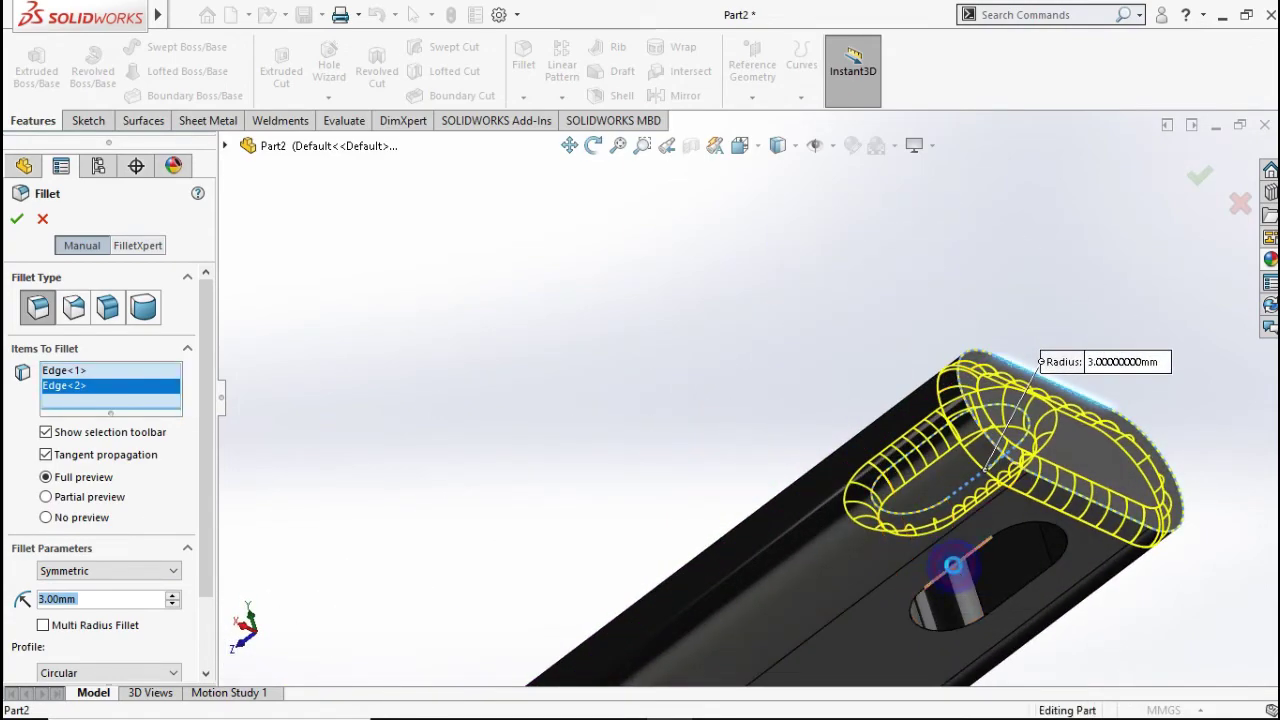
pyautogui.click(954, 568)
pyautogui.moveTo(954, 568); pyautogui.dragTo(801, 518, button='middle')
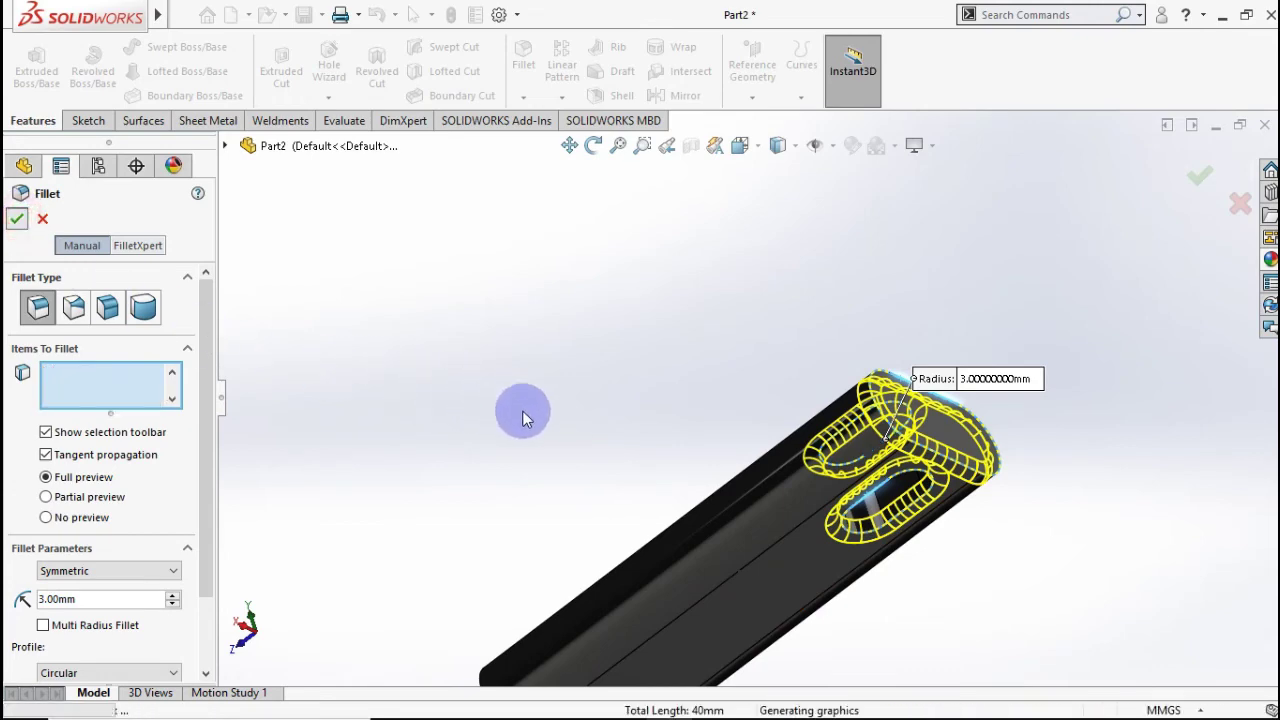
pyautogui.hotkey('ctrl', '7')
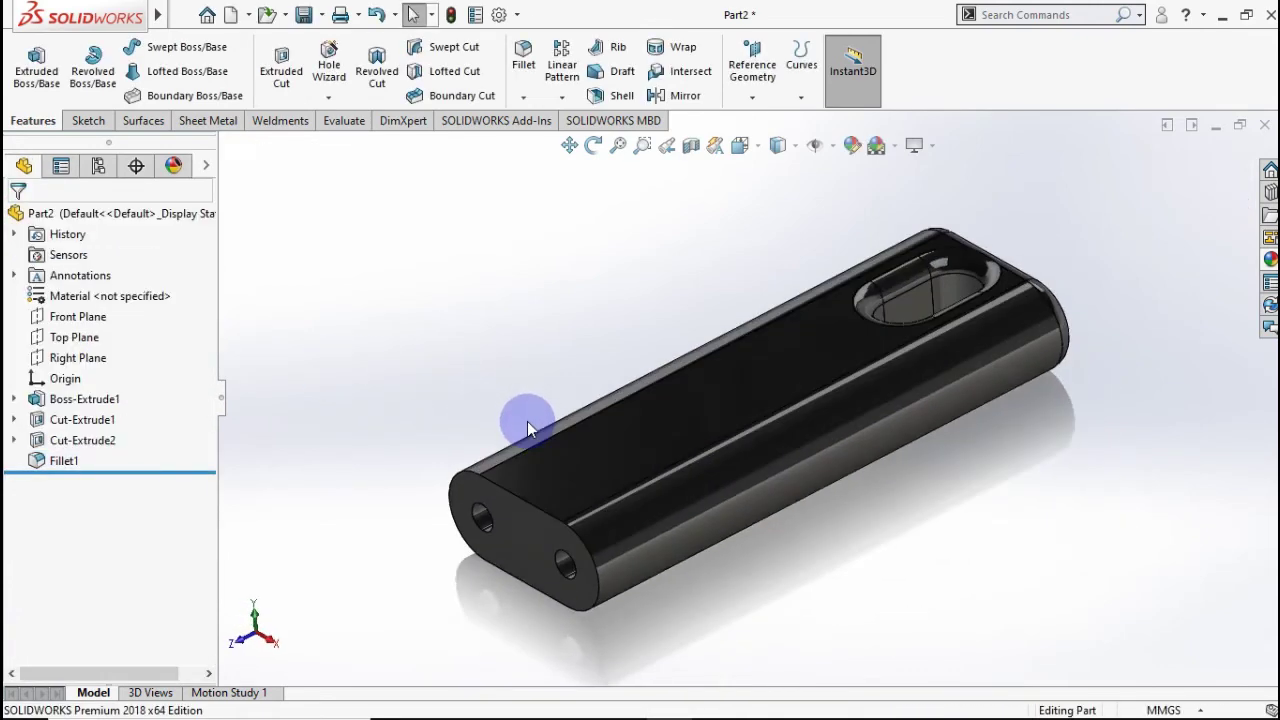
pyautogui.moveTo(500, 386)
pyautogui.mouseDown(button='middle')
pyautogui.moveTo(529, 363)
pyautogui.moveTo(610, 355)
pyautogui.moveTo(720, 286)
pyautogui.moveTo(740, 214)
pyautogui.moveTo(890, 483)
pyautogui.moveTo(980, 306)
pyautogui.moveTo(1129, 337)
pyautogui.moveTo(1006, 486)
pyautogui.moveTo(888, 515)
pyautogui.mouseUp(button='middle')
pyautogui.hotkey('ctrl', '7')
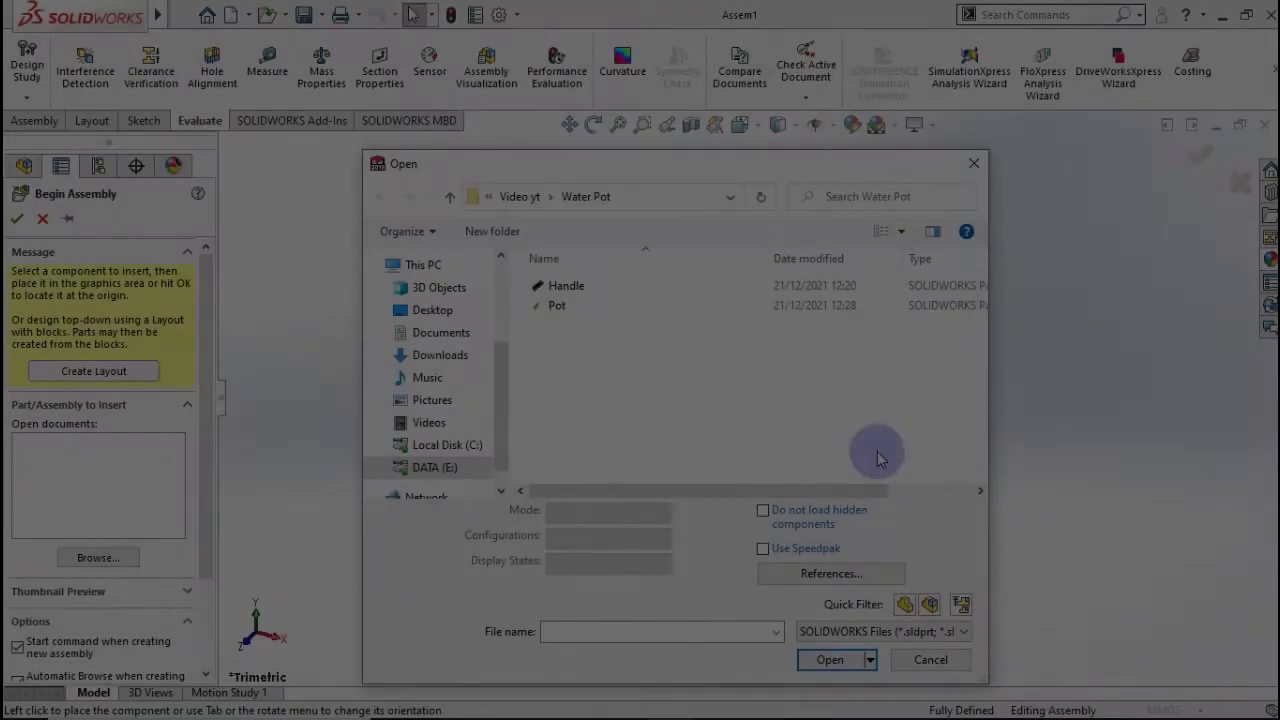
# Insert the Pot part into the new assembly and place it.
pyautogui.click(878, 455)
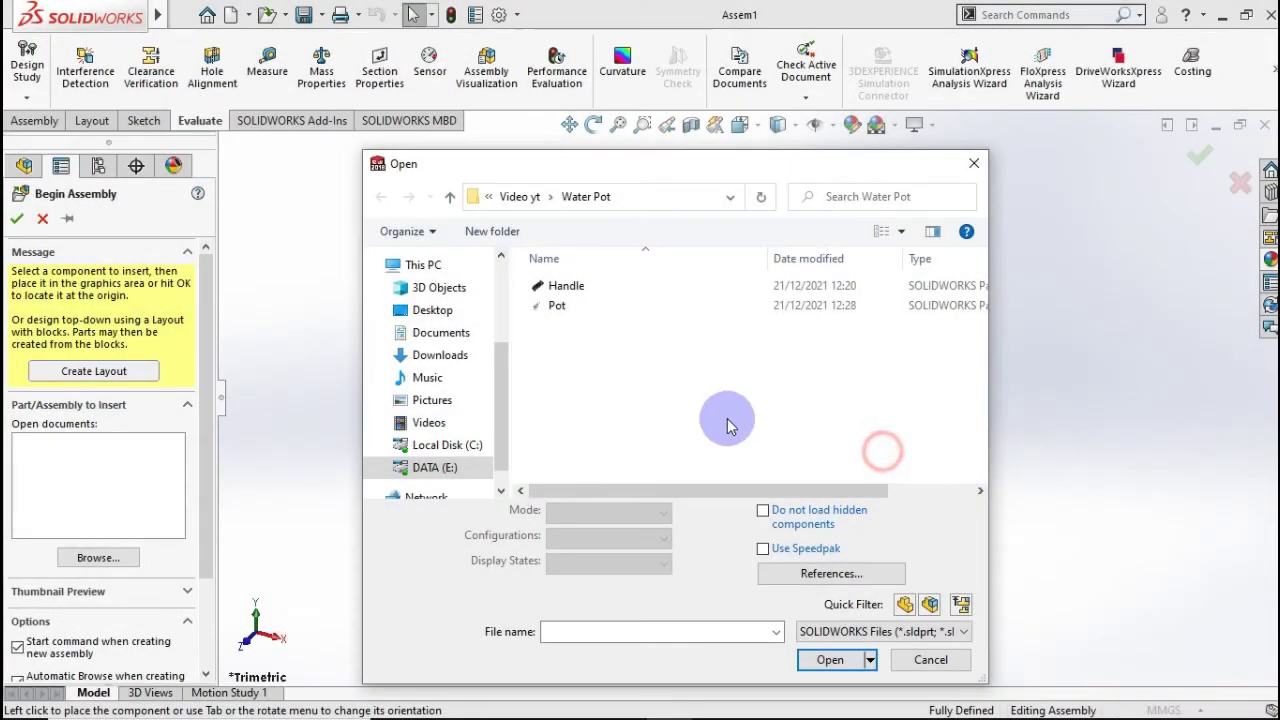
pyautogui.click(556, 306)
pyautogui.click(832, 631)
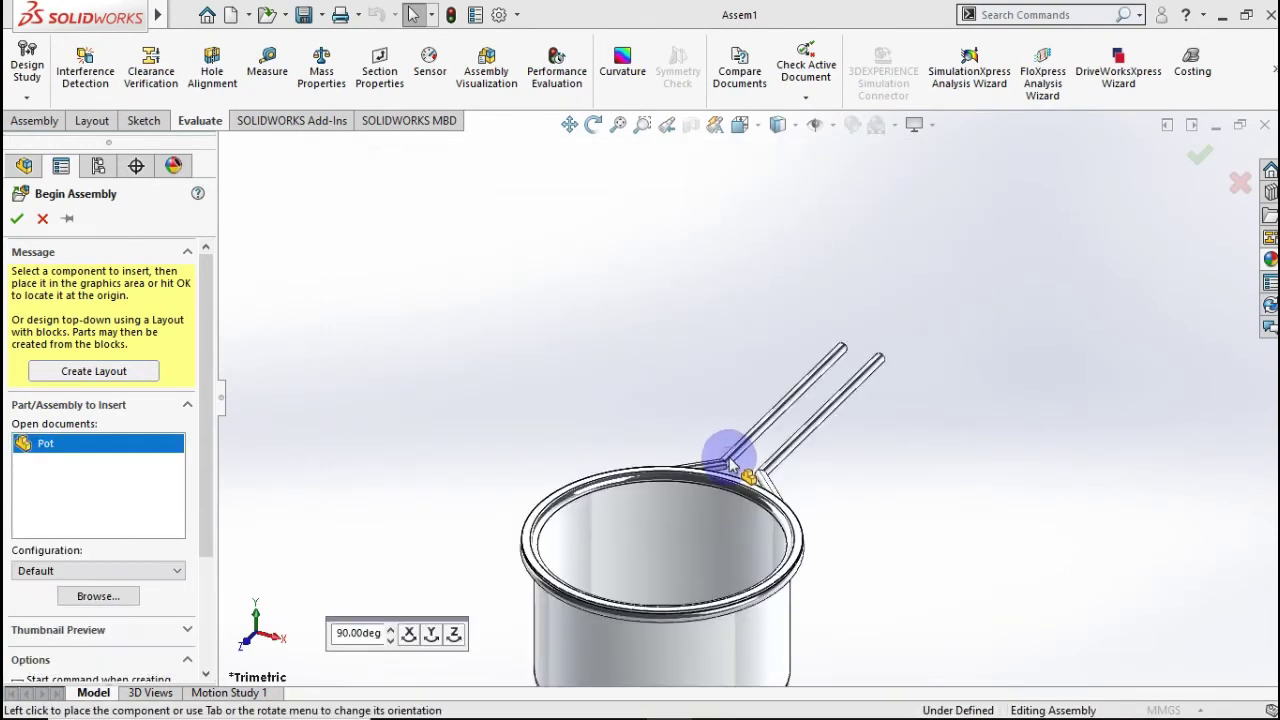
pyautogui.click(722, 432)
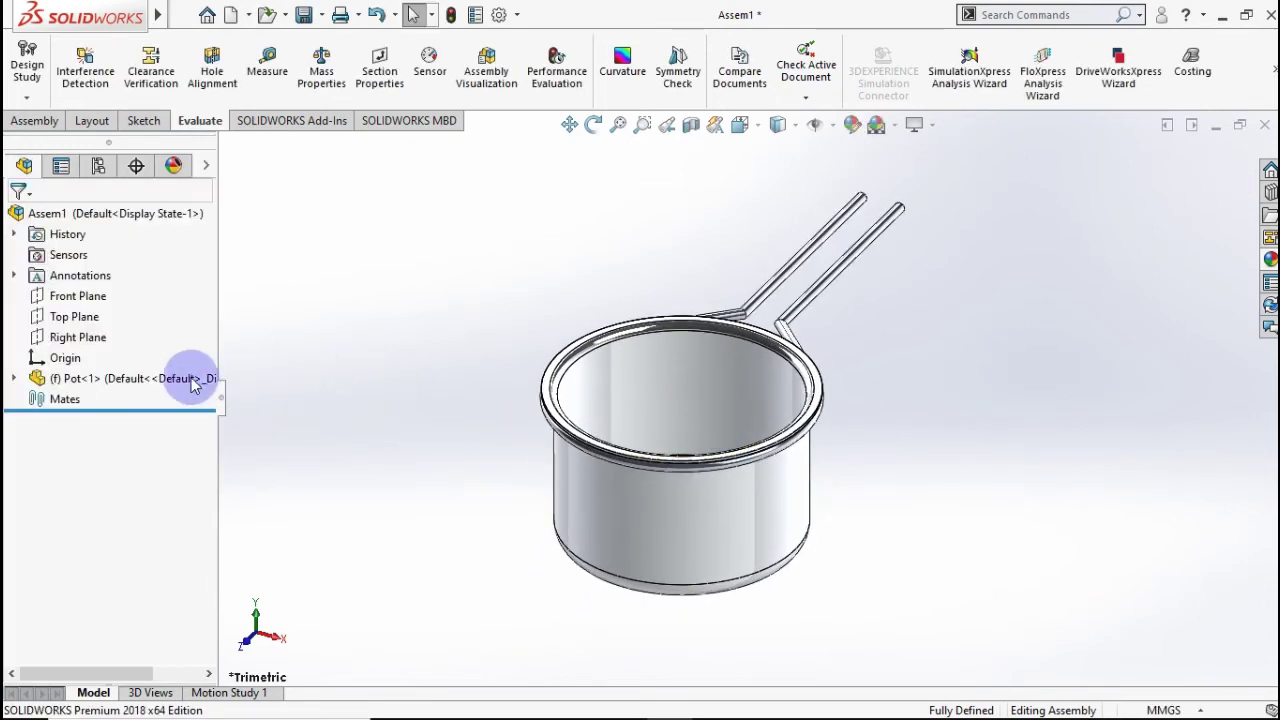
# Change the Pot component from fixed to floating and move it down and right.
pyautogui.click(164, 380)
pyautogui.rightClick(170, 385)
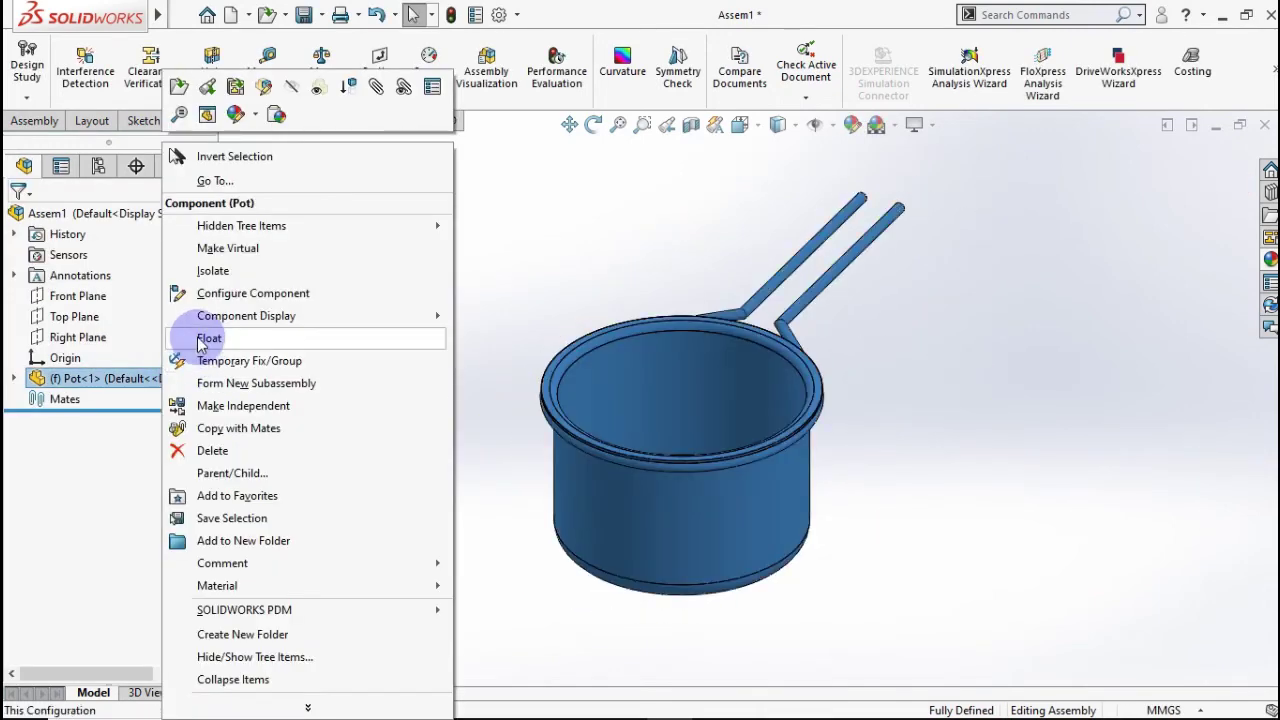
pyautogui.click(206, 336)
pyautogui.moveTo(657, 523); pyautogui.dragTo(820, 582)
pyautogui.click(486, 413)
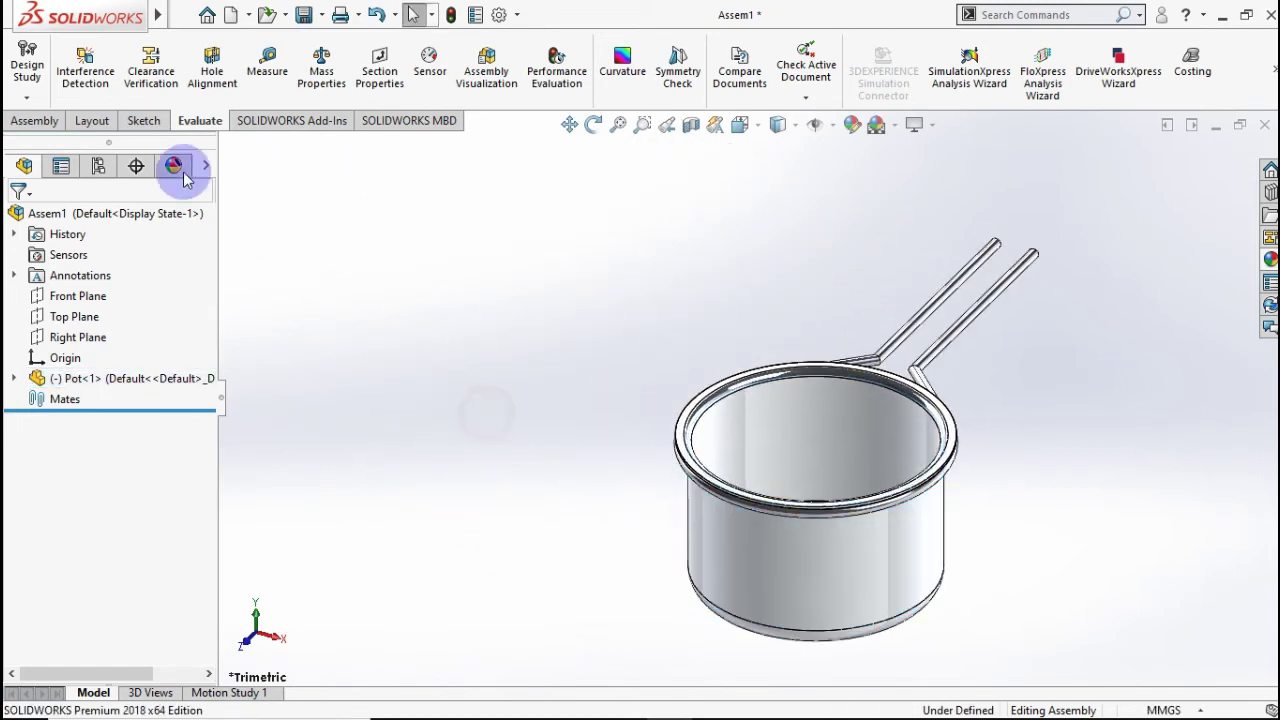
pyautogui.click(50, 122)
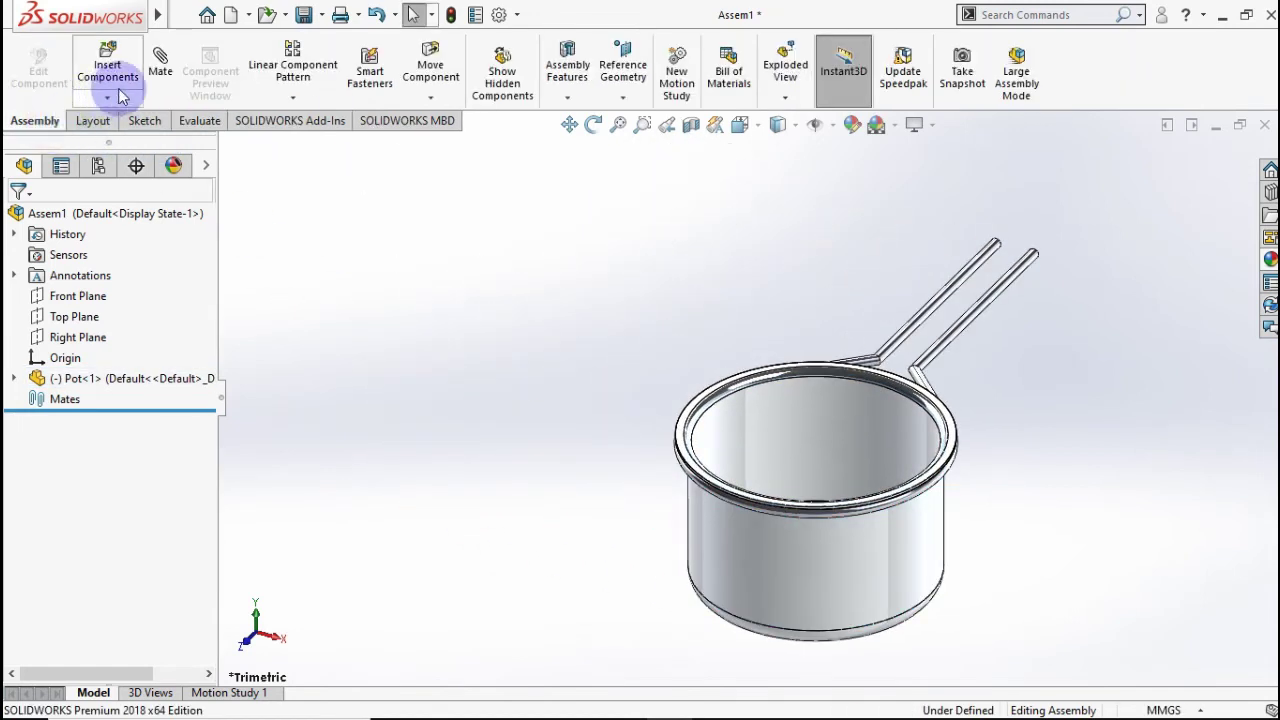
# Mate the pot's Front and Top Planes coincident with the assembly's Front and Top Planes.
pyautogui.click(170, 95)
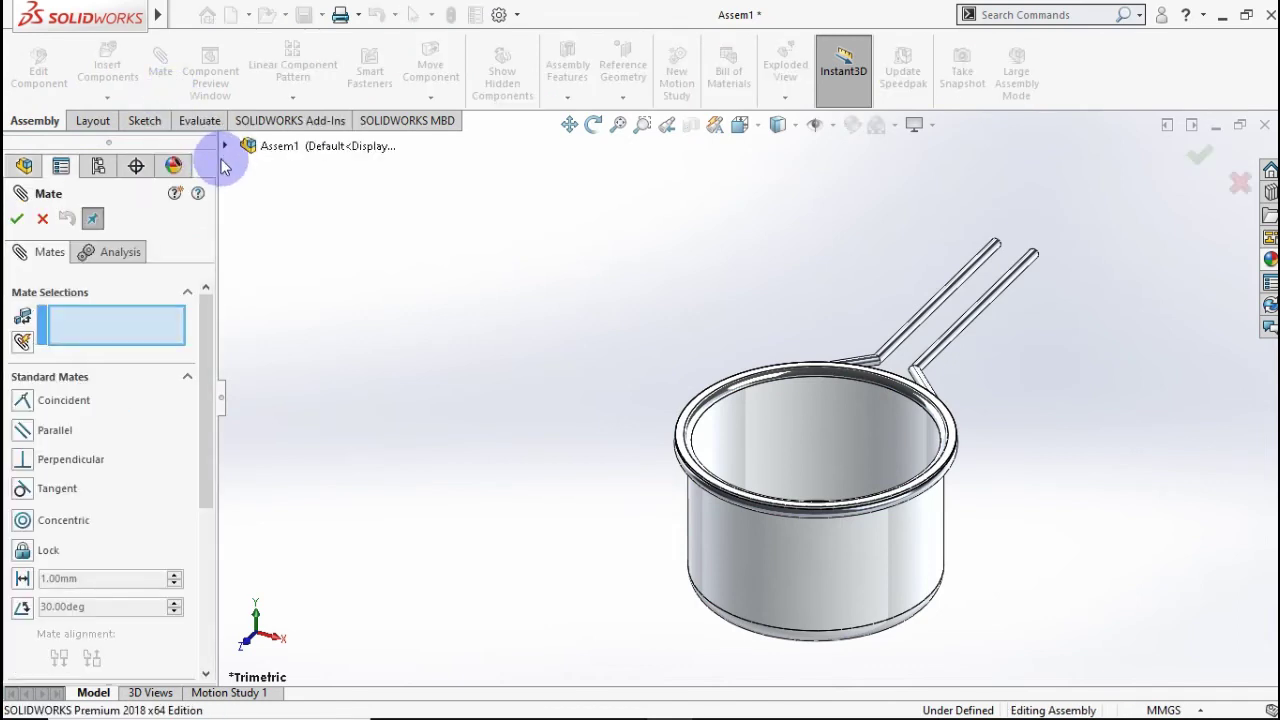
pyautogui.click(226, 148)
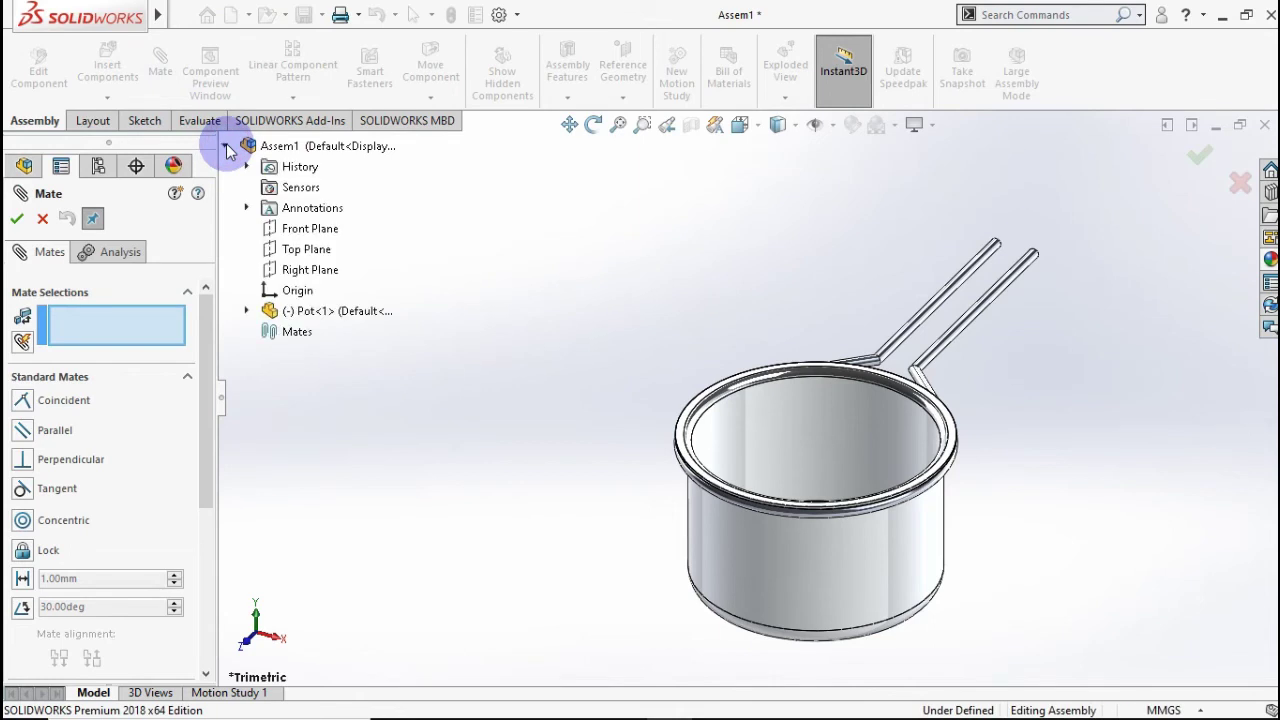
pyautogui.click(300, 230)
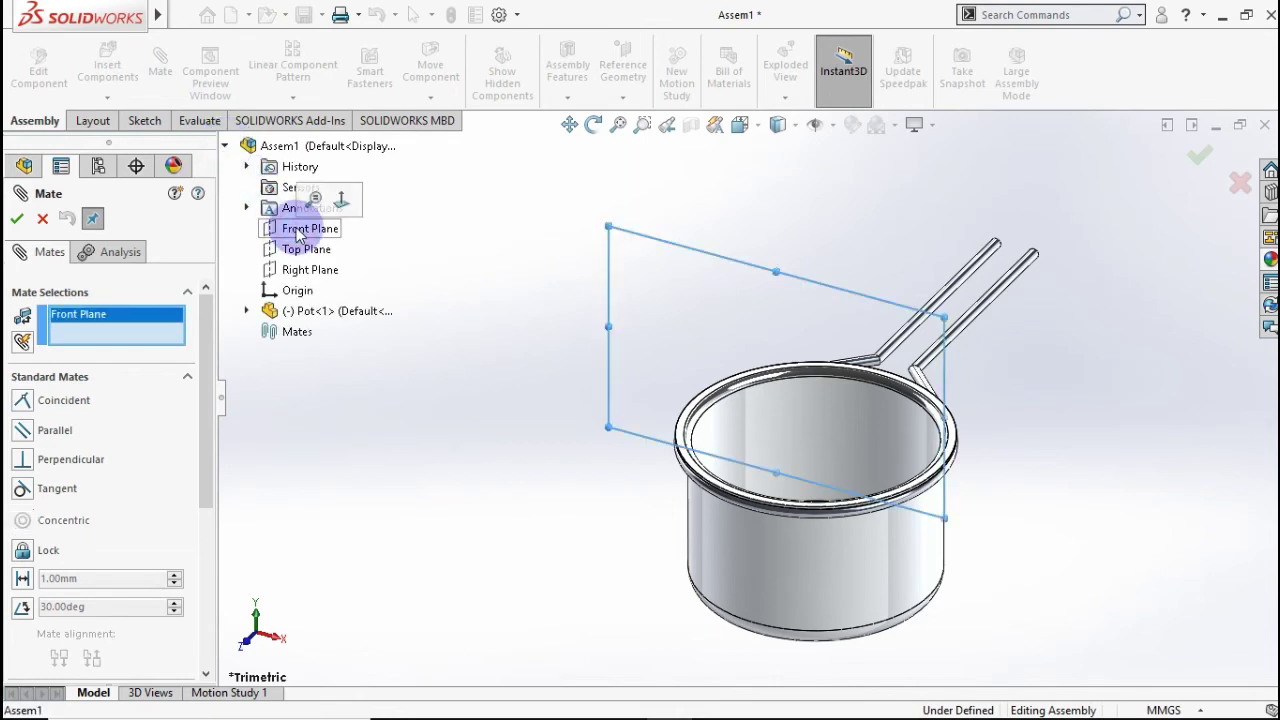
pyautogui.click(246, 311)
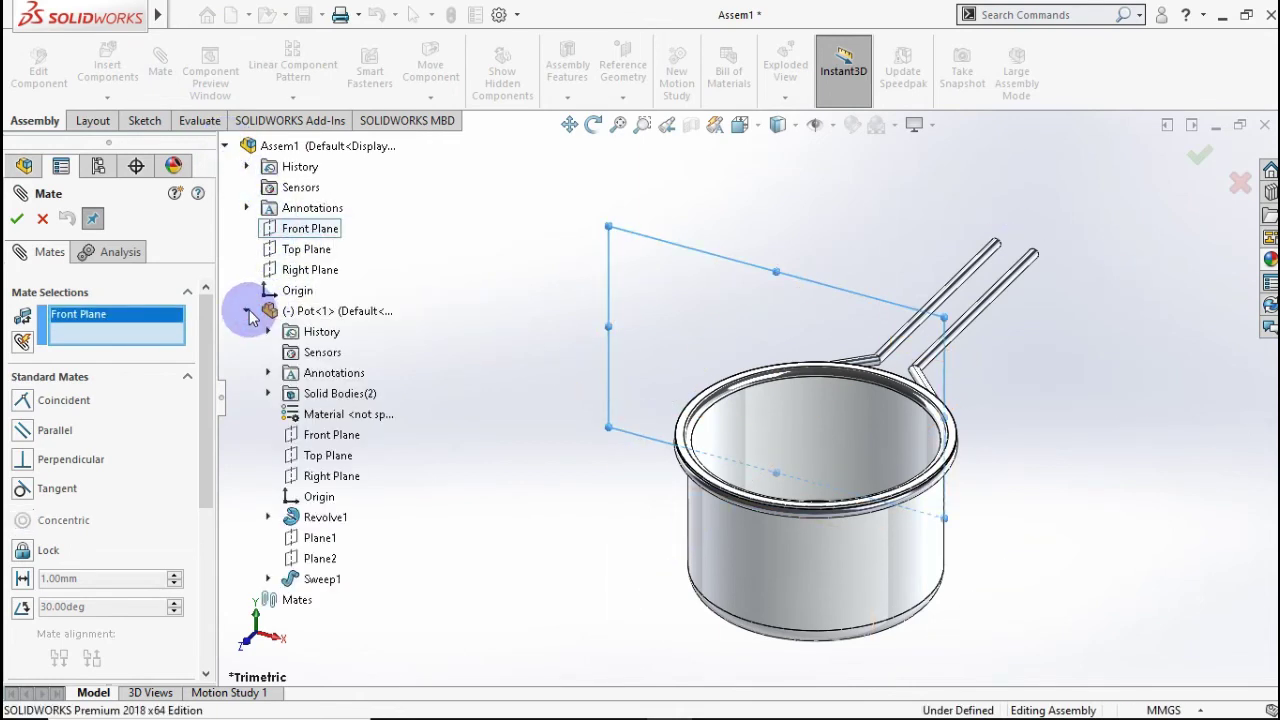
pyautogui.click(322, 435)
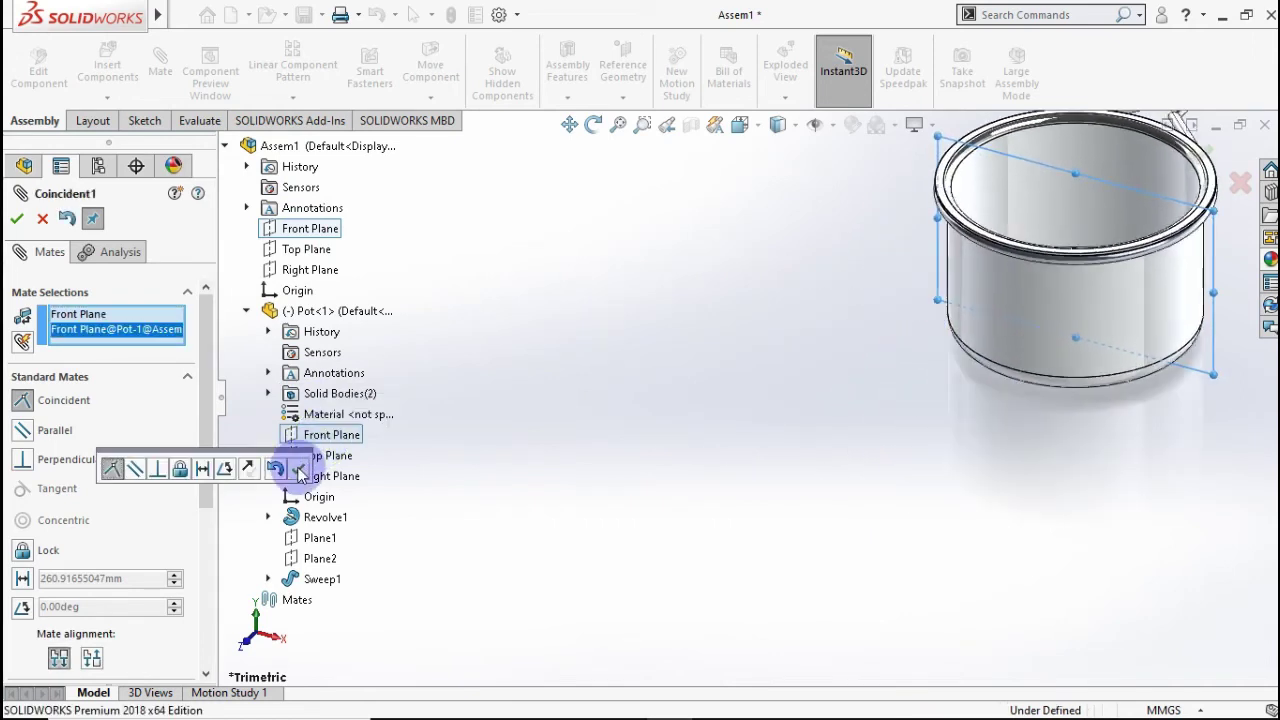
pyautogui.click(298, 470)
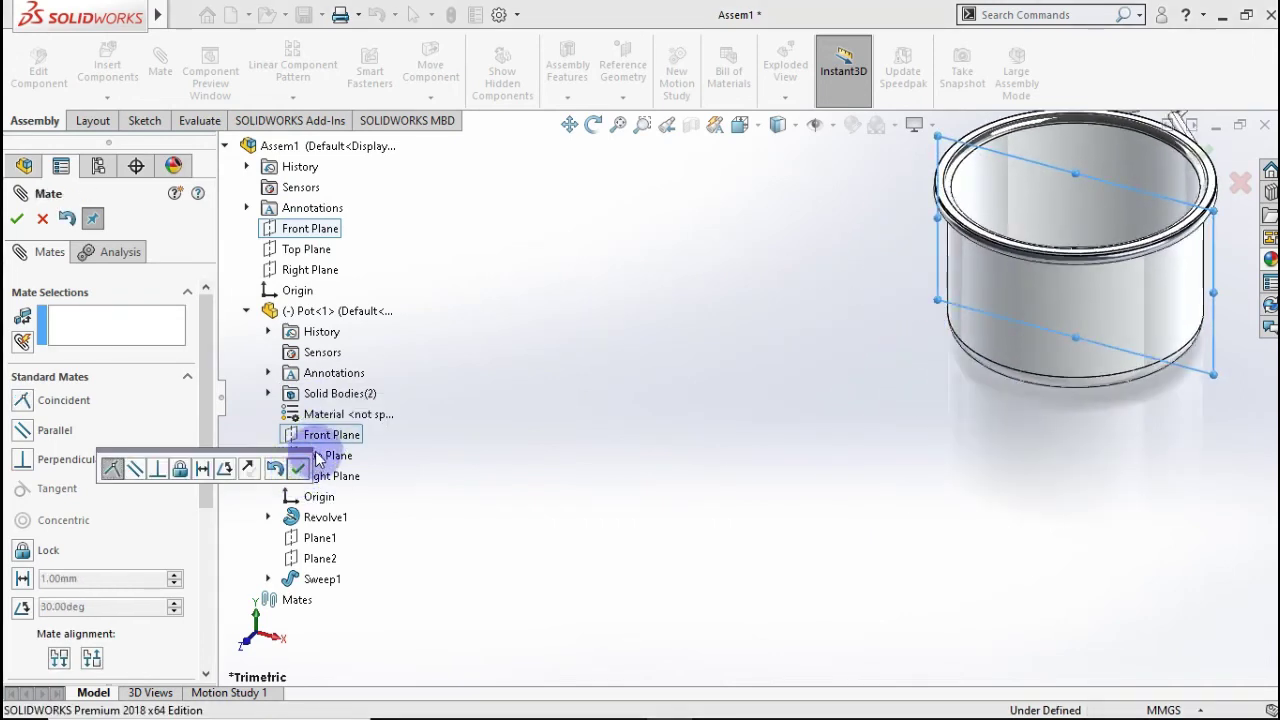
pyautogui.click(296, 255)
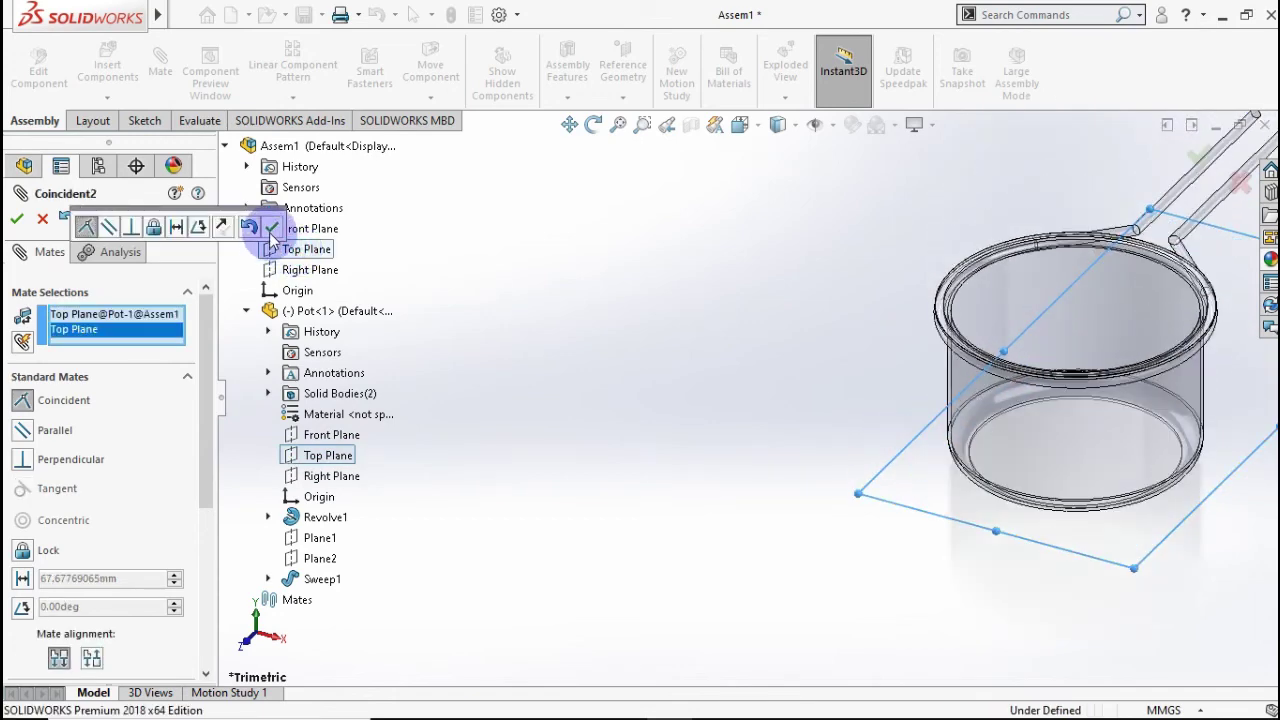
pyautogui.click(272, 227)
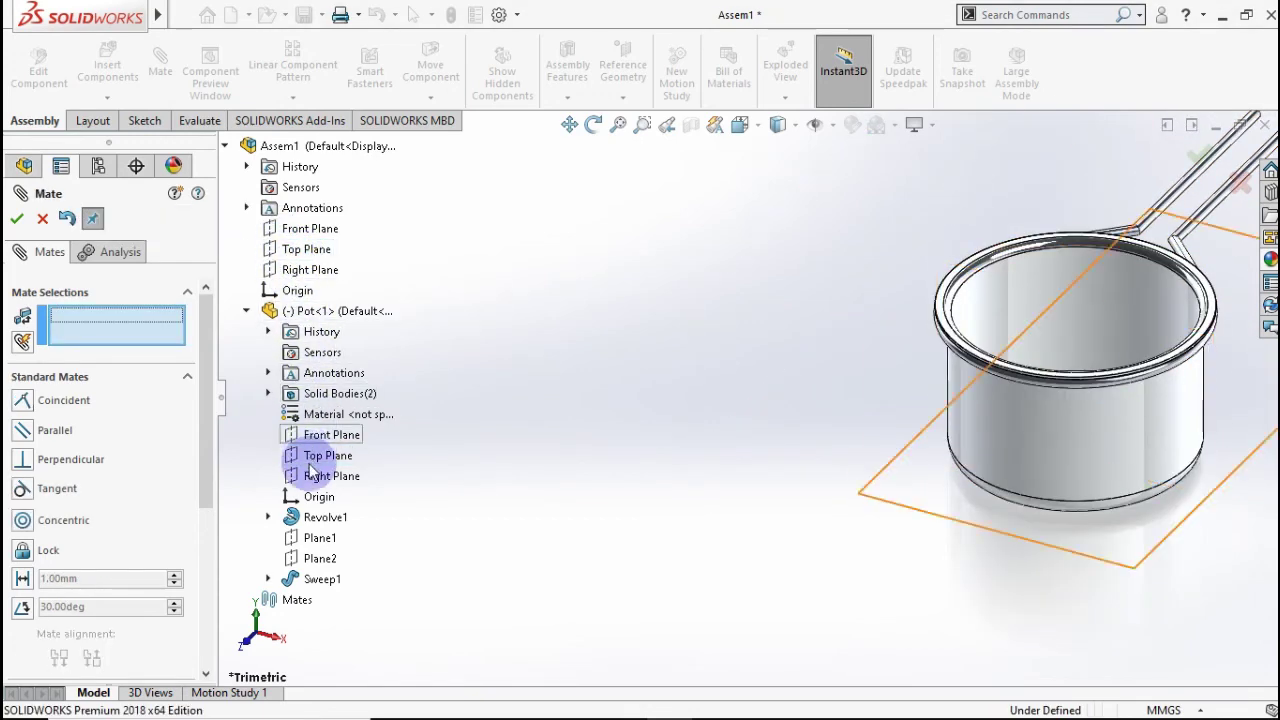
# Mate the pot's Right Plane to the assembly Right Plane, close Mate, and view isometric.
pyautogui.click(312, 477)
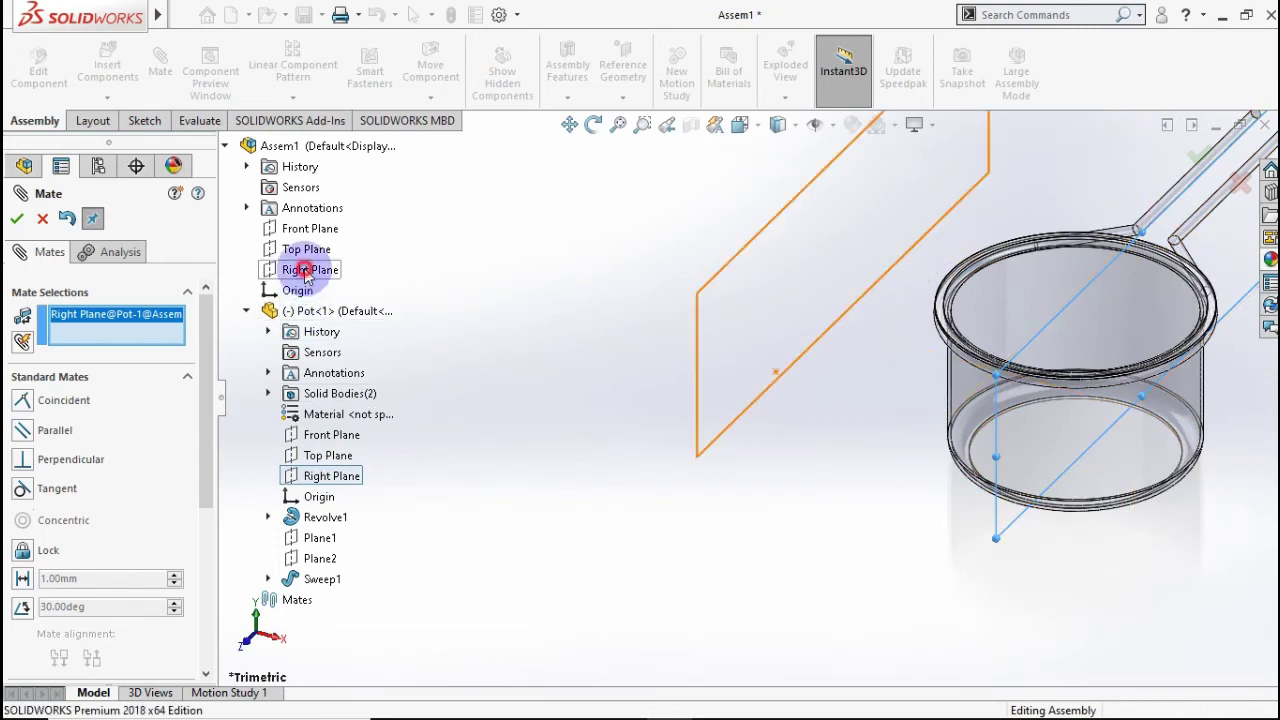
pyautogui.click(308, 272)
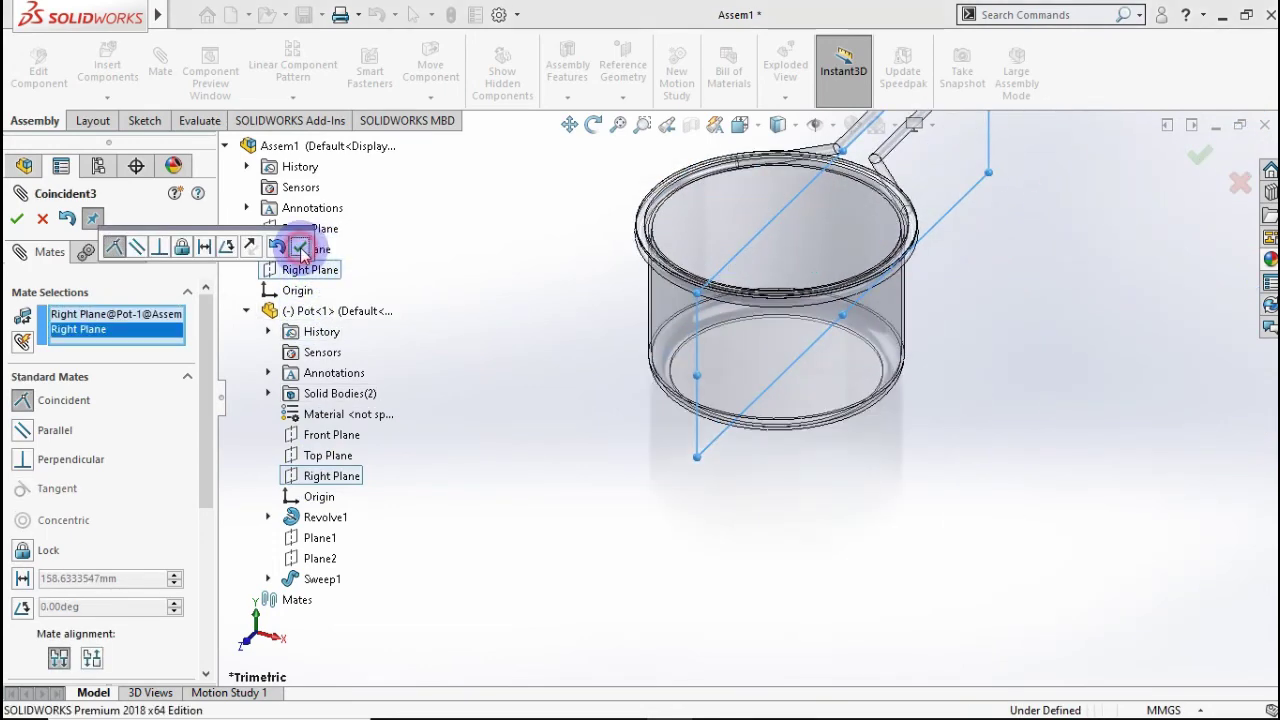
pyautogui.click(298, 246)
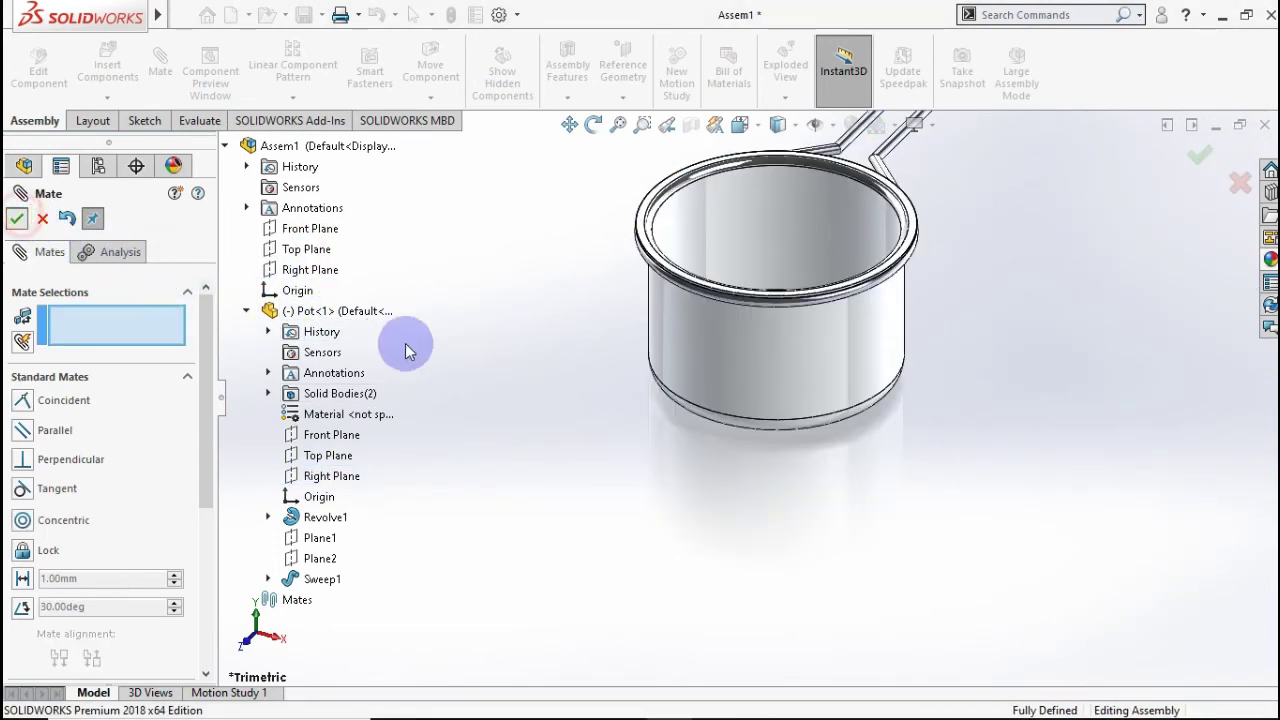
pyautogui.rightClick(500, 334)
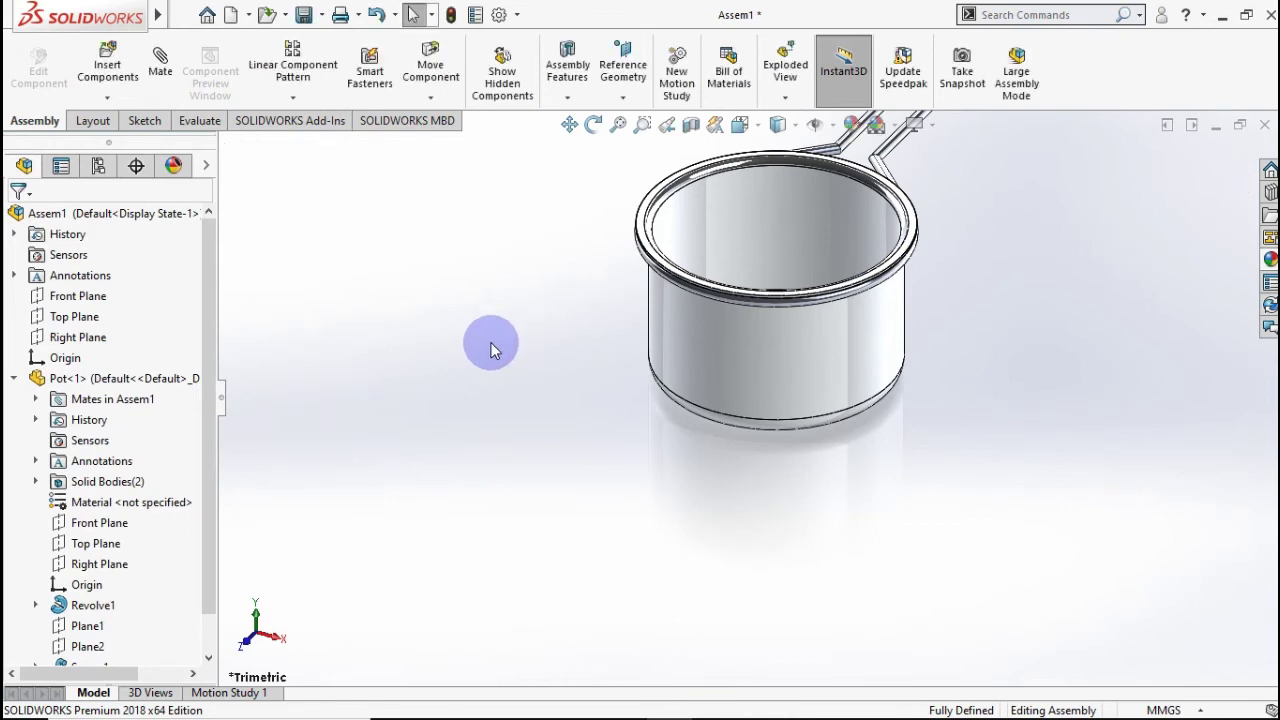
pyautogui.hotkey('ctrl', '7')
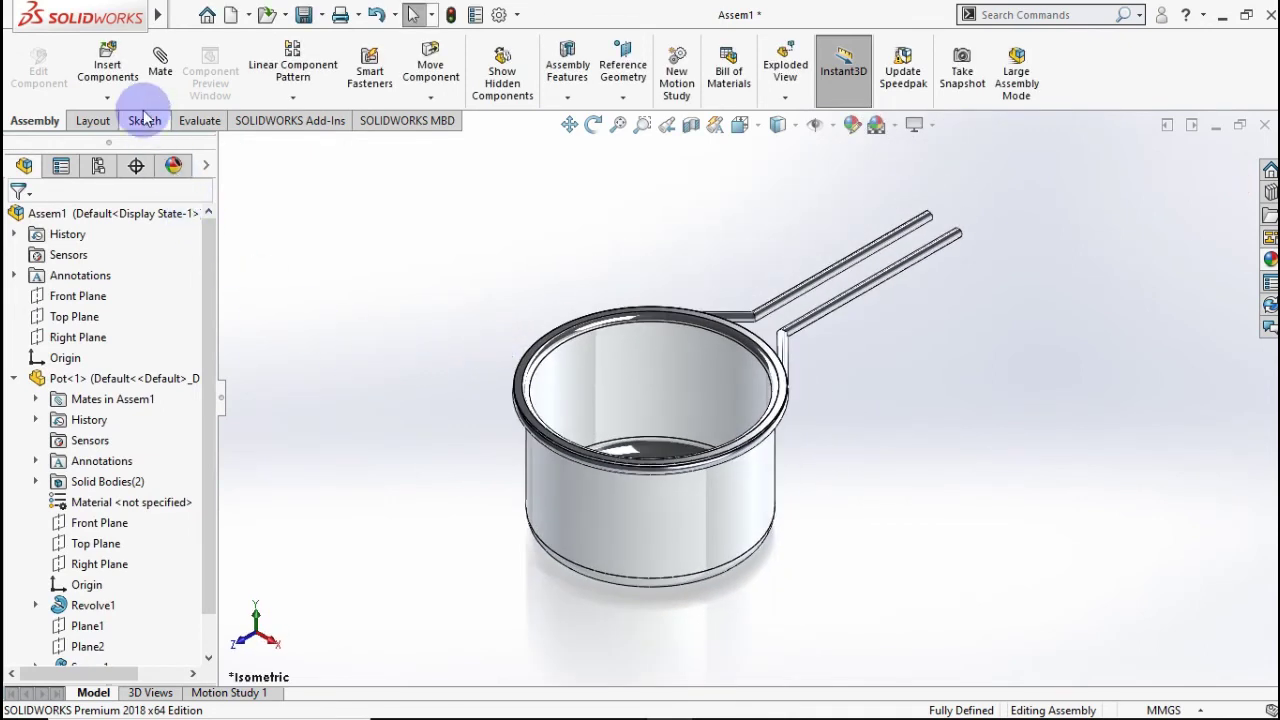
# Insert the Handle part and place it beside the pot, collapsing Pot<1> in the tree.
pyautogui.click(127, 80)
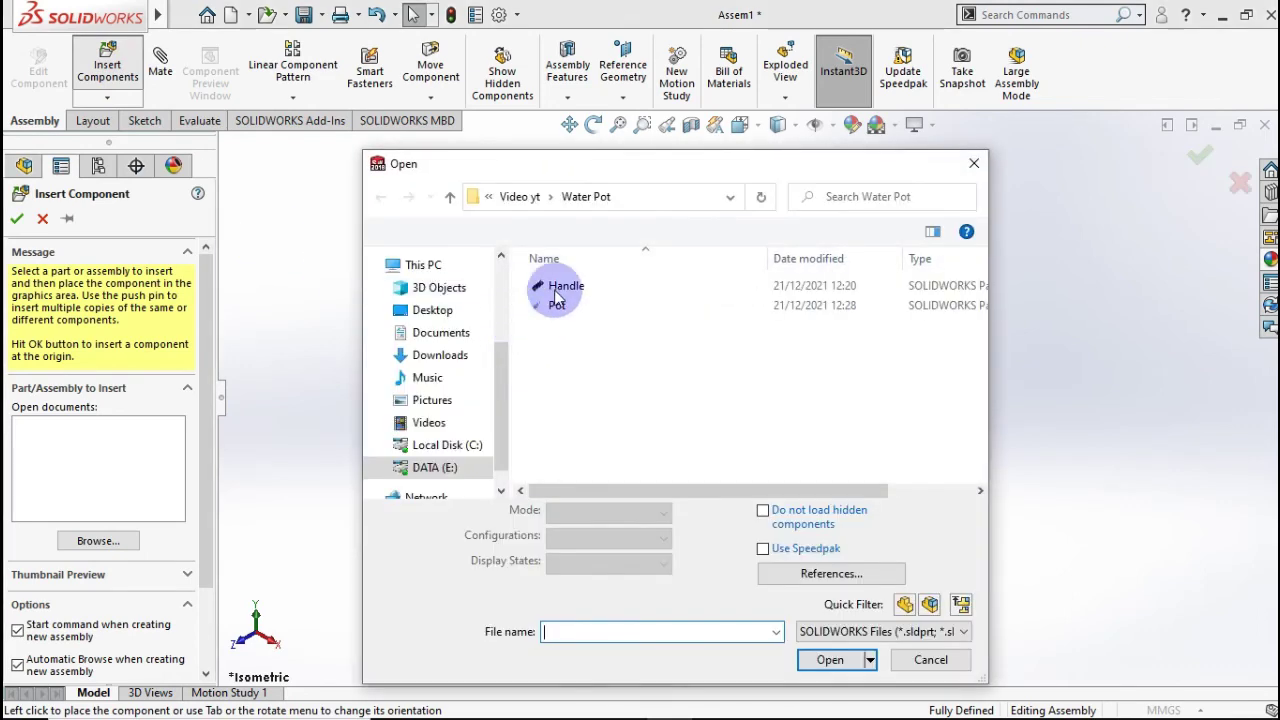
pyautogui.click(555, 290)
pyautogui.click(838, 632)
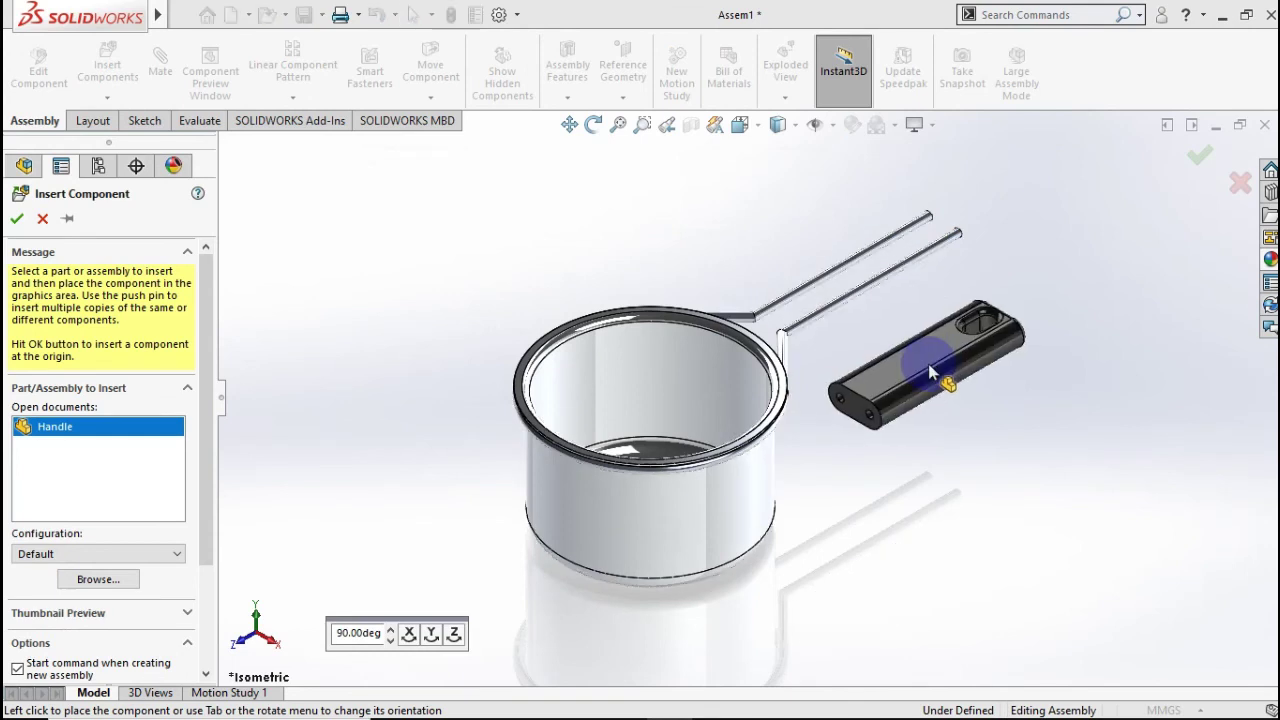
pyautogui.click(1043, 284)
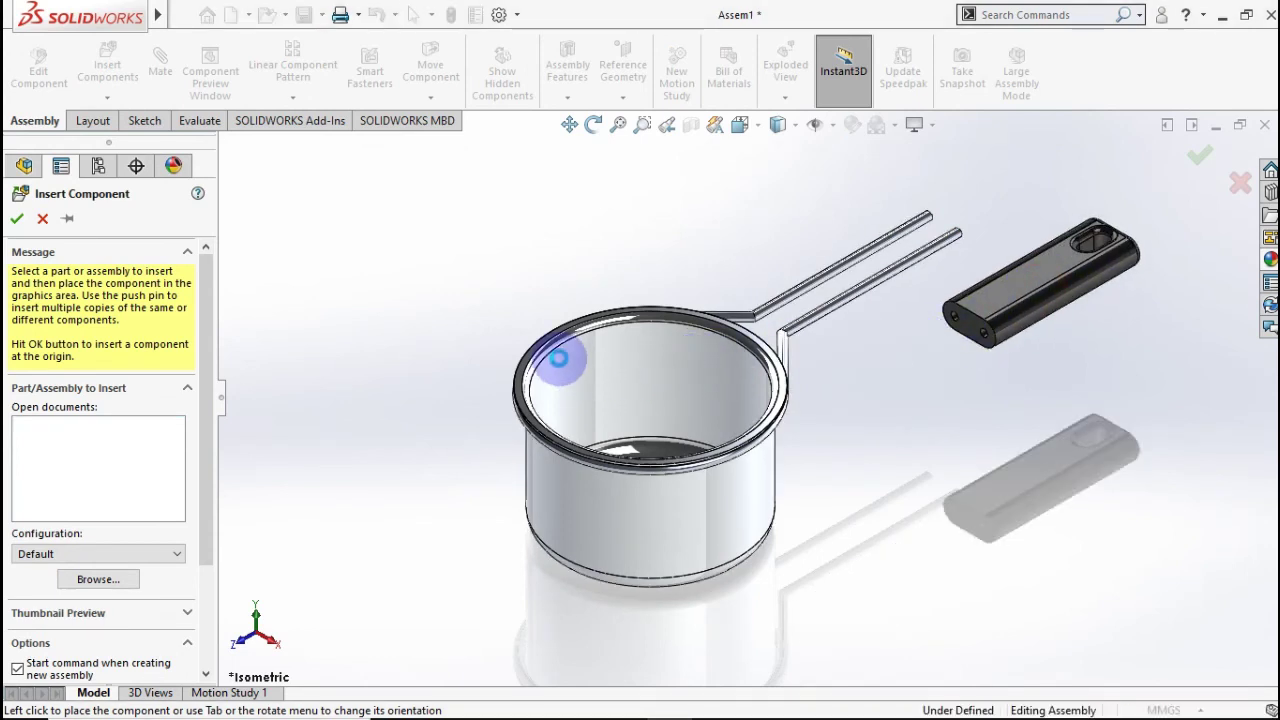
pyautogui.click(14, 378)
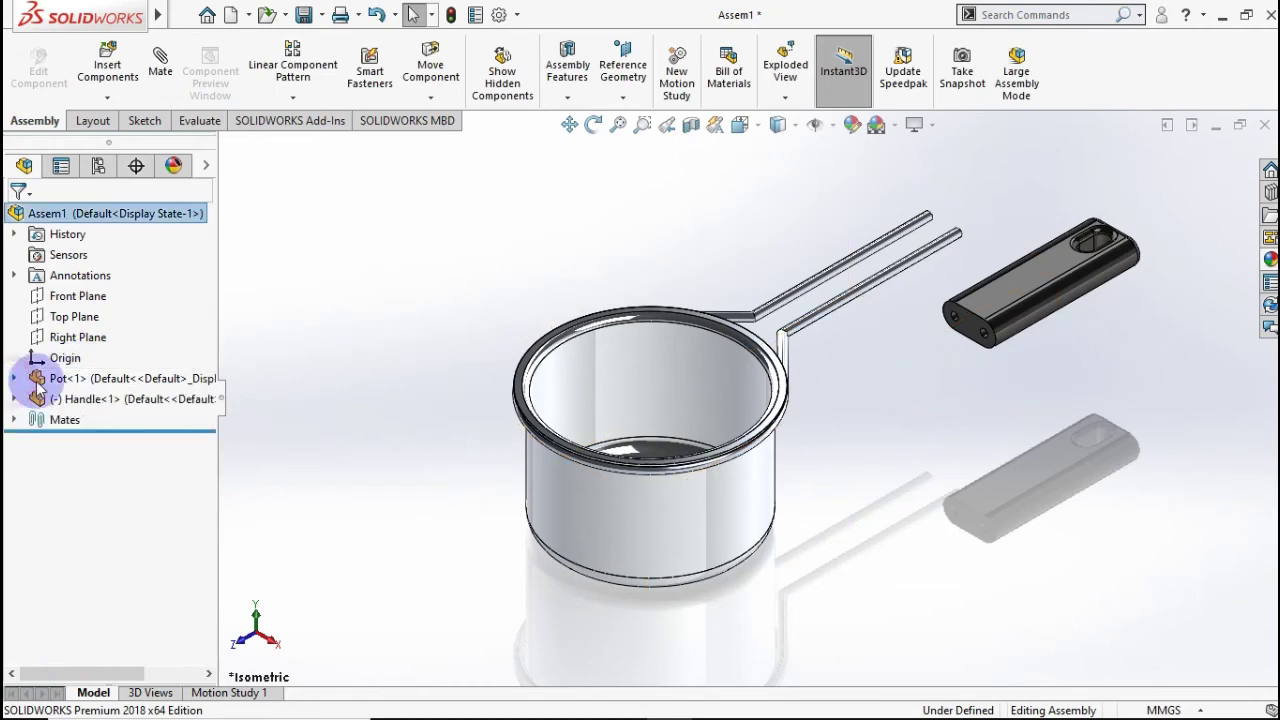
pyautogui.scroll(-3, 930, 246)
pyautogui.moveTo(800, 357)
pyautogui.mouseDown(button='middle')
pyautogui.moveTo(811, 300)
pyautogui.moveTo(837, 323)
pyautogui.moveTo(872, 413)
pyautogui.mouseUp(button='middle')
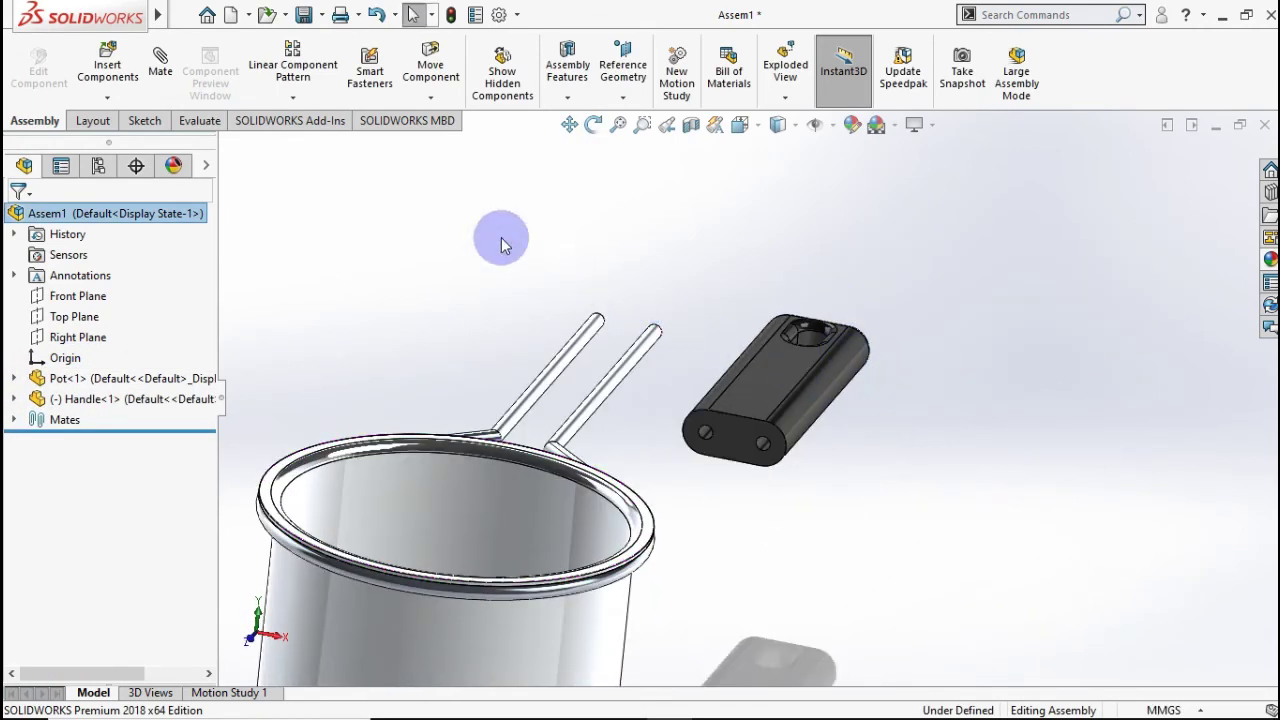
pyautogui.click(160, 68)
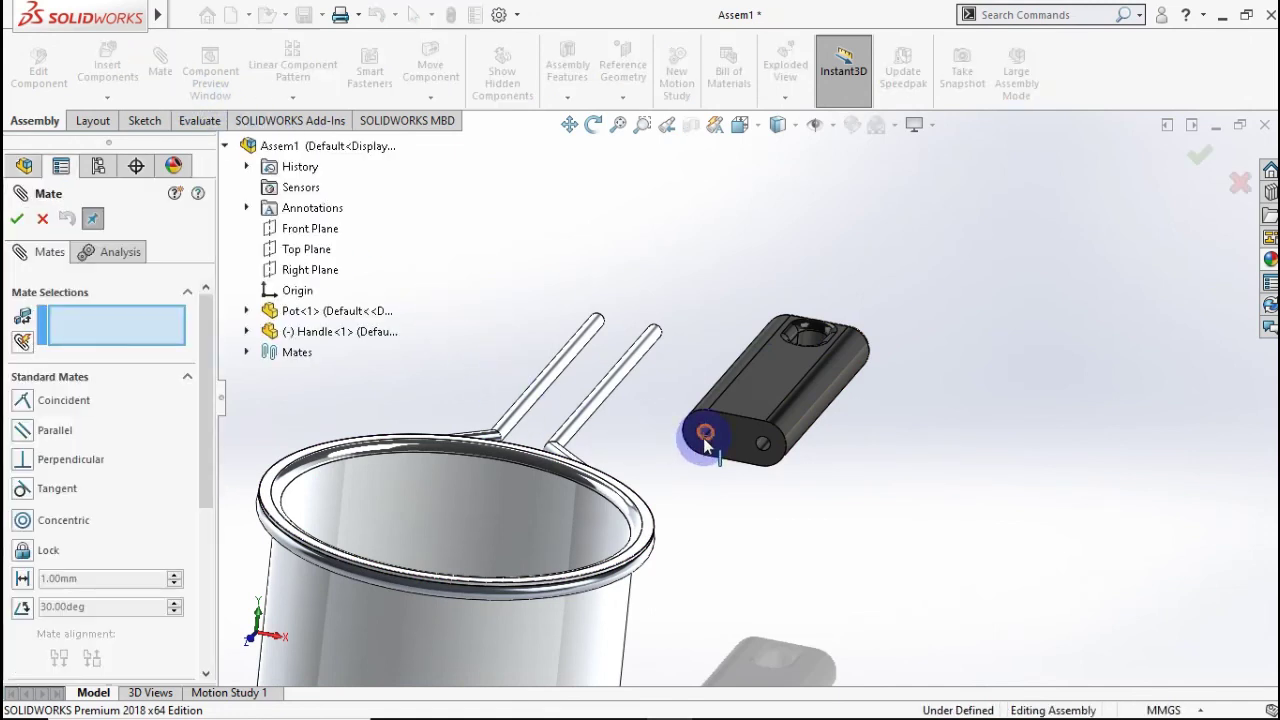
# Add concentric mates between each handle rod hole and the pot's two wire rods.
pyautogui.click(706, 437)
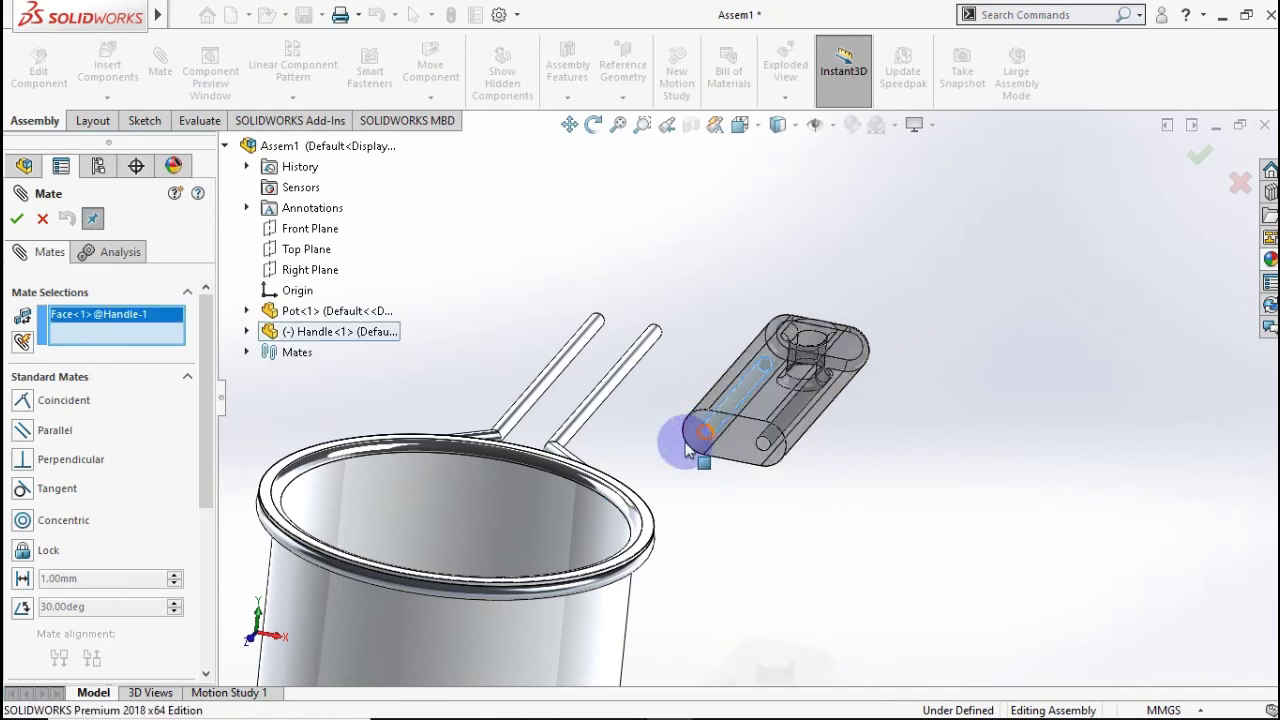
pyautogui.click(567, 385)
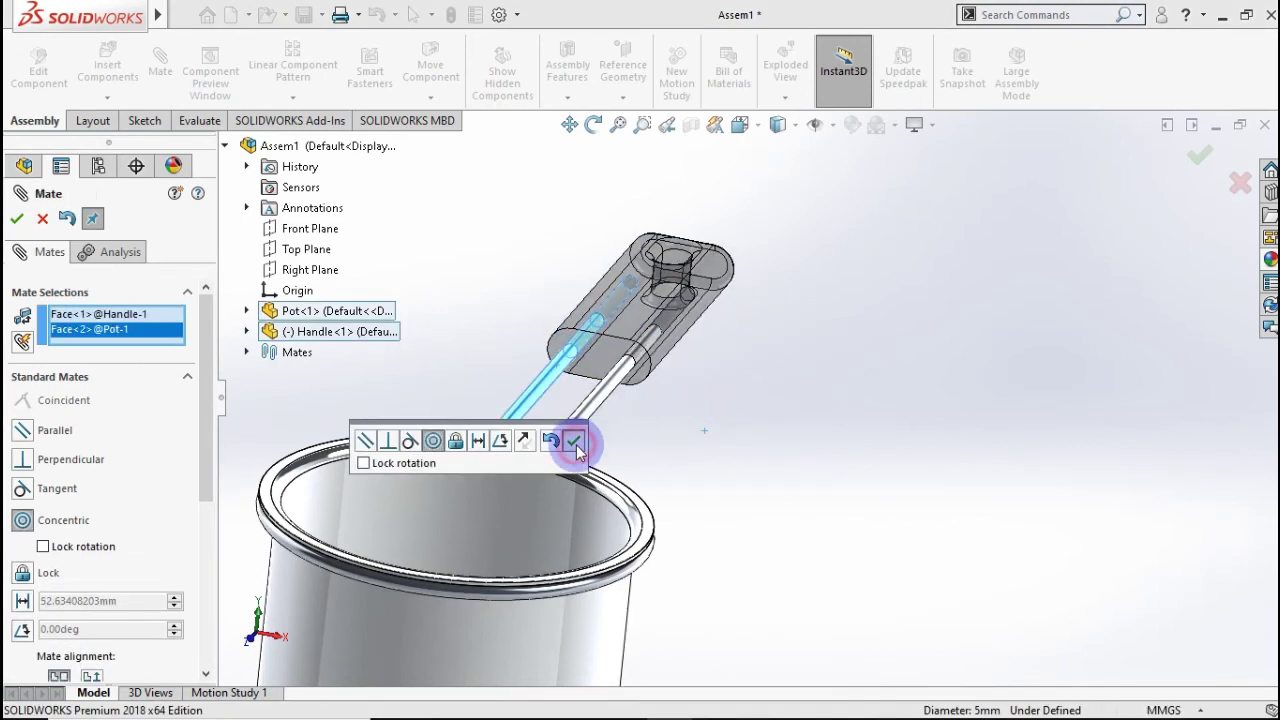
pyautogui.click(577, 450)
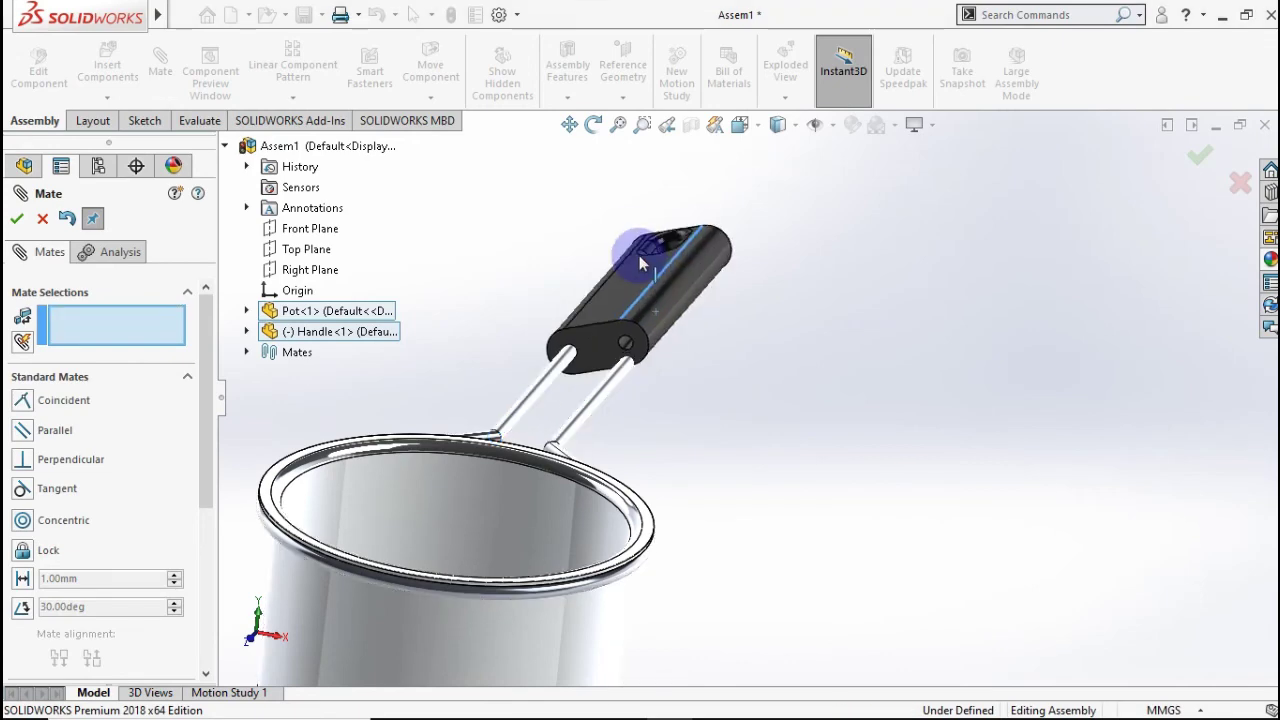
pyautogui.moveTo(639, 255); pyautogui.dragTo(665, 250)
pyautogui.scroll(-3, 620, 320)
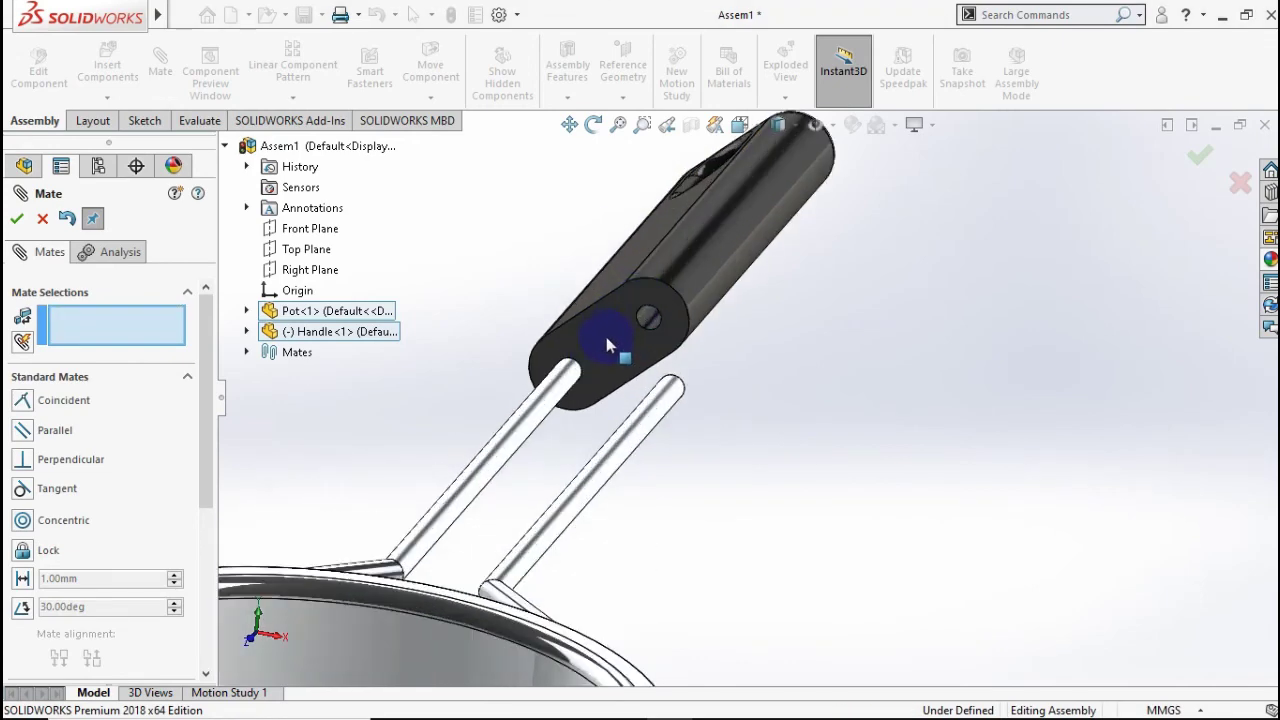
pyautogui.moveTo(609, 337); pyautogui.dragTo(636, 333, button='middle')
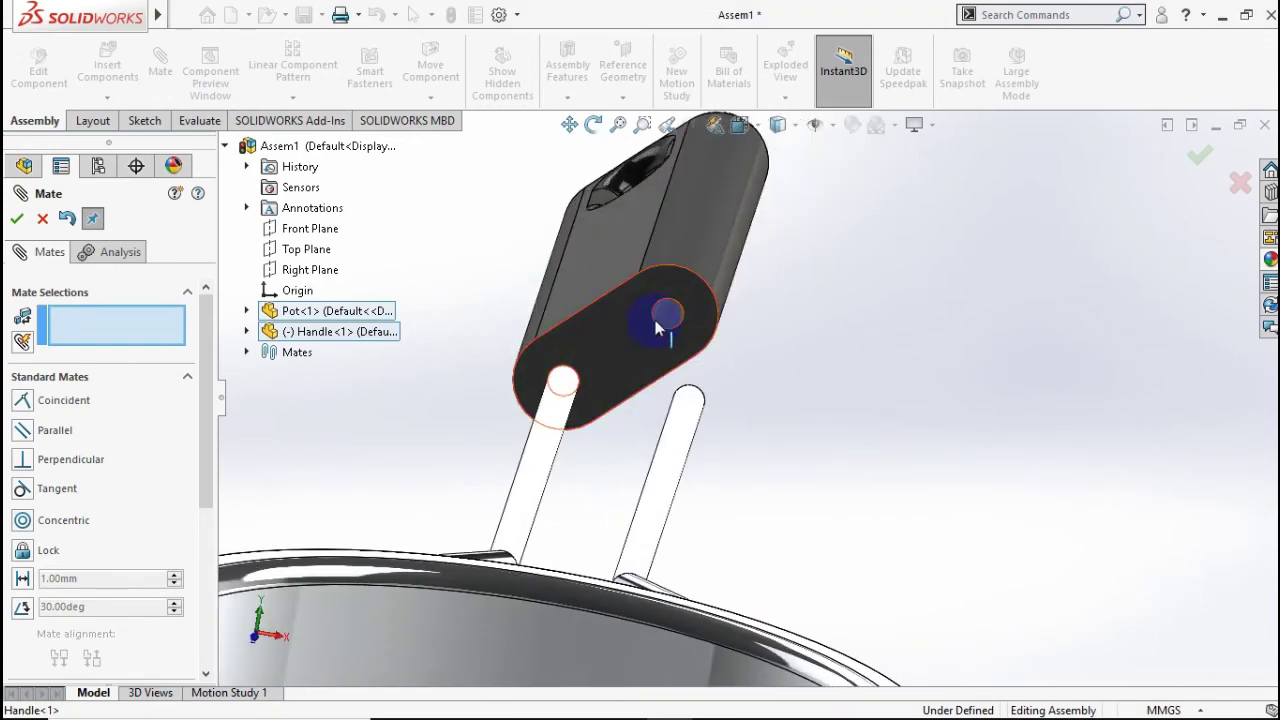
pyautogui.click(688, 402)
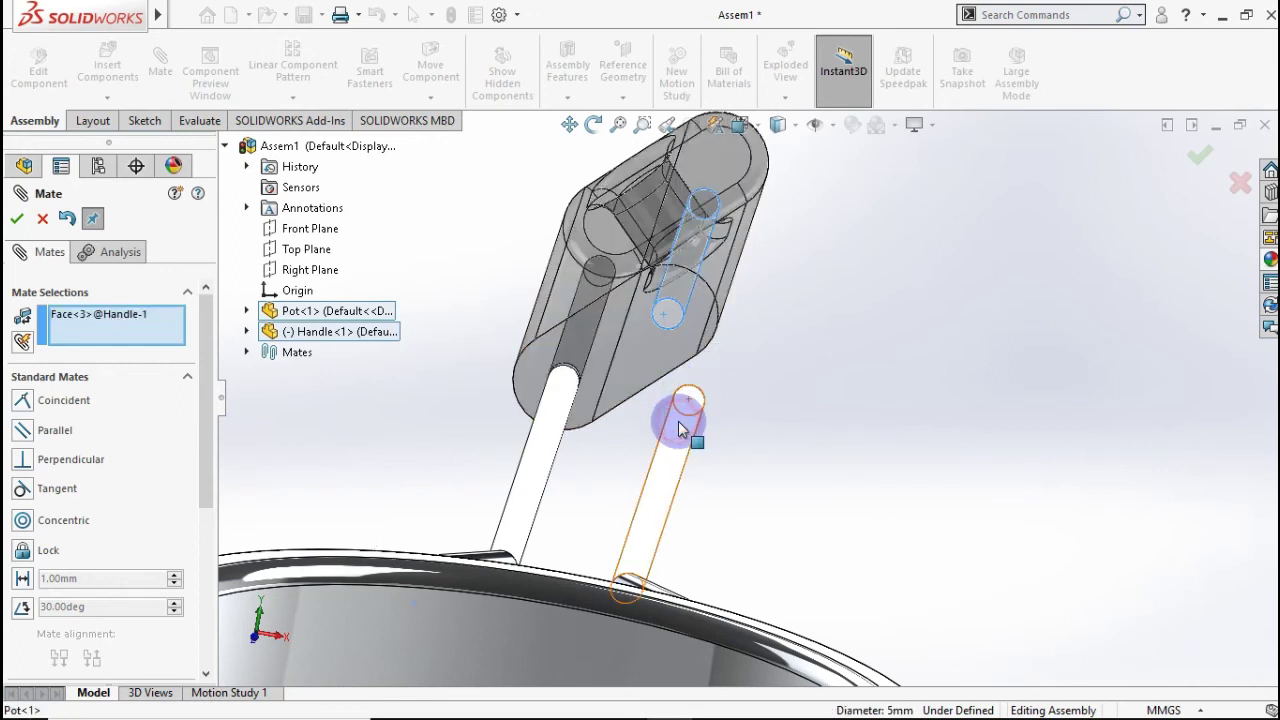
pyautogui.click(679, 429)
pyautogui.click(903, 464)
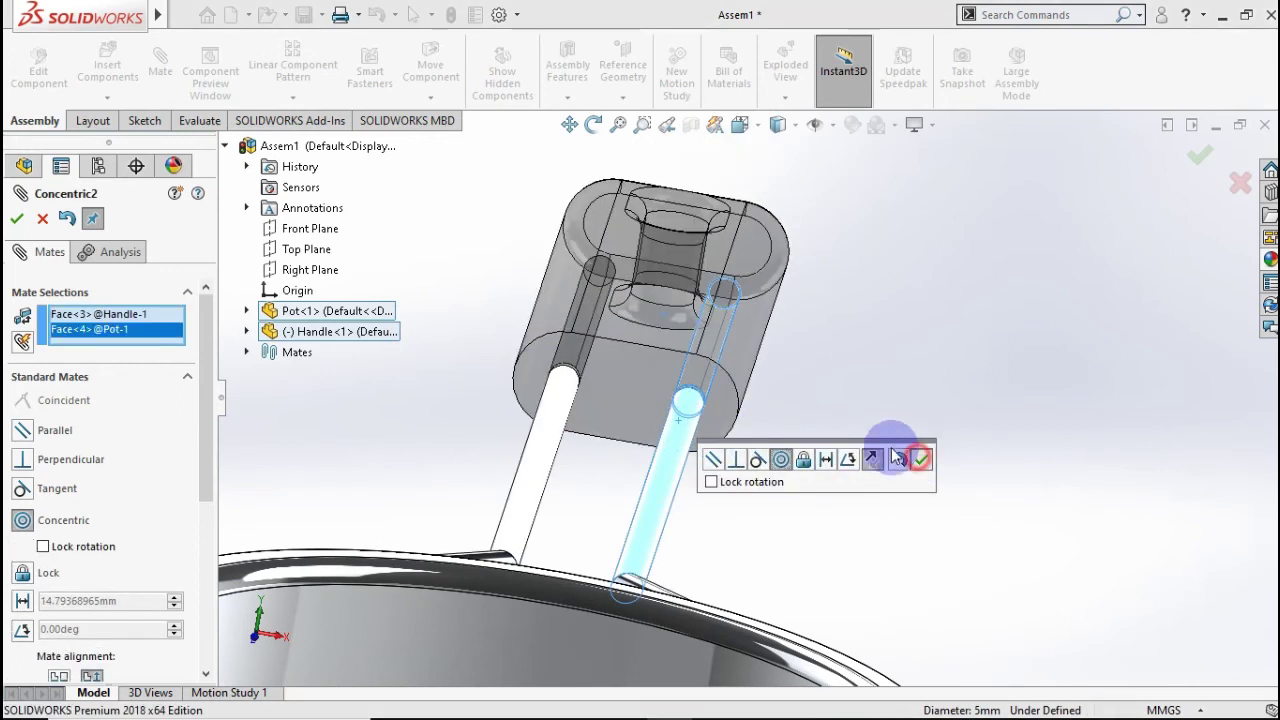
pyautogui.click(920, 458)
# Mate the rod end face coincident with the face inside the handle's rod hole.
pyautogui.scroll(-2, 662, 321)
pyautogui.scroll(-3, 666, 332)
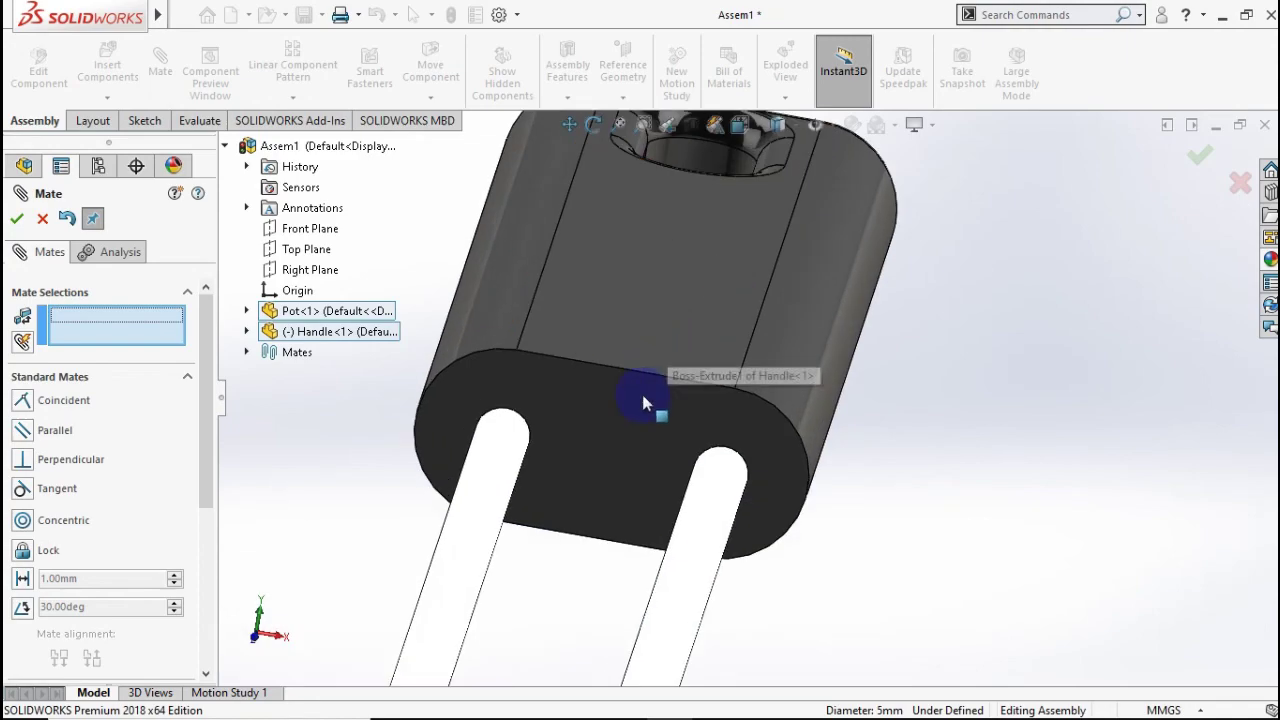
pyautogui.moveTo(643, 402); pyautogui.dragTo(666, 294, button='middle')
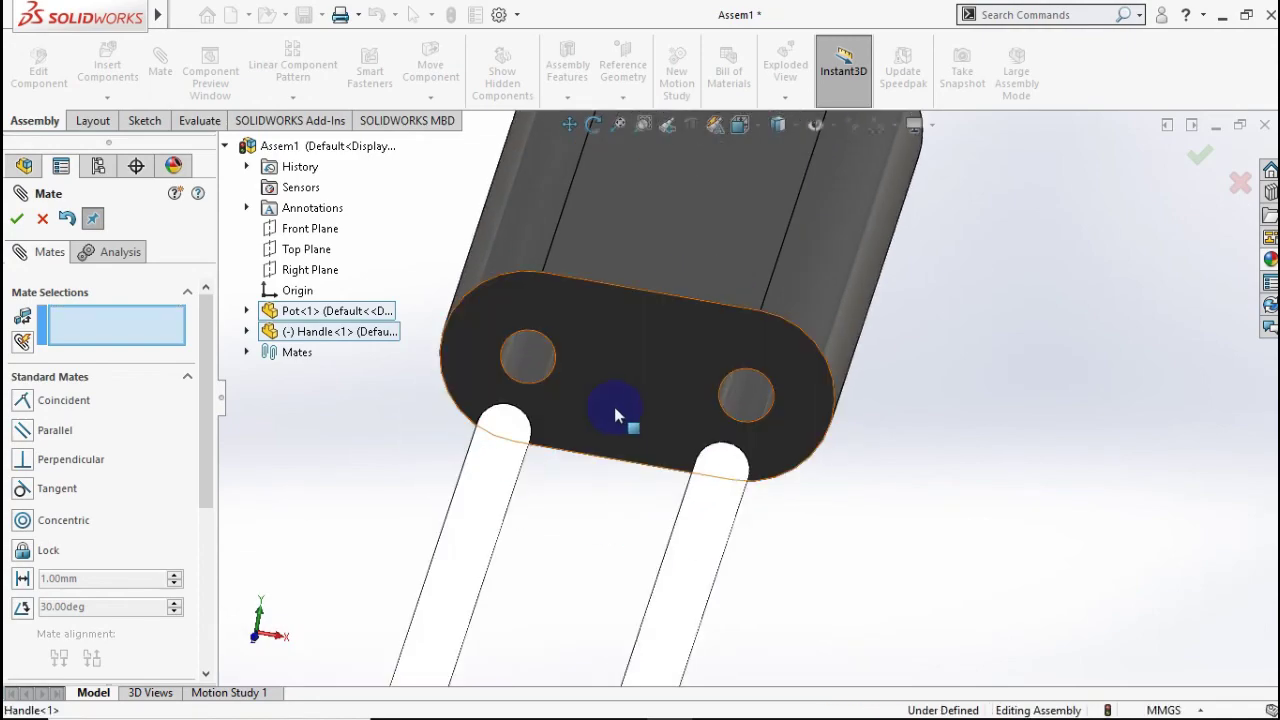
pyautogui.moveTo(616, 410)
pyautogui.mouseDown(button='middle')
pyautogui.moveTo(618, 362)
pyautogui.moveTo(722, 392)
pyautogui.moveTo(677, 363)
pyautogui.moveTo(609, 371)
pyautogui.moveTo(507, 442)
pyautogui.mouseUp(button='middle')
pyautogui.click(733, 385)
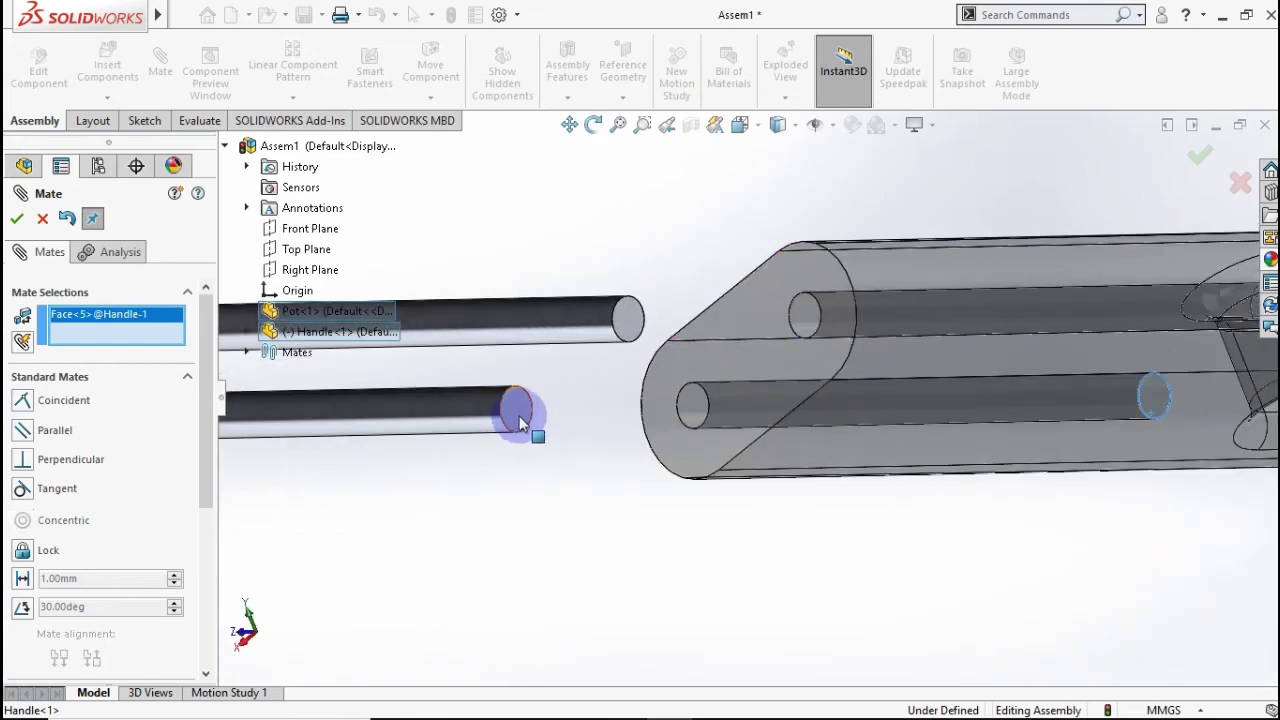
pyautogui.click(519, 422)
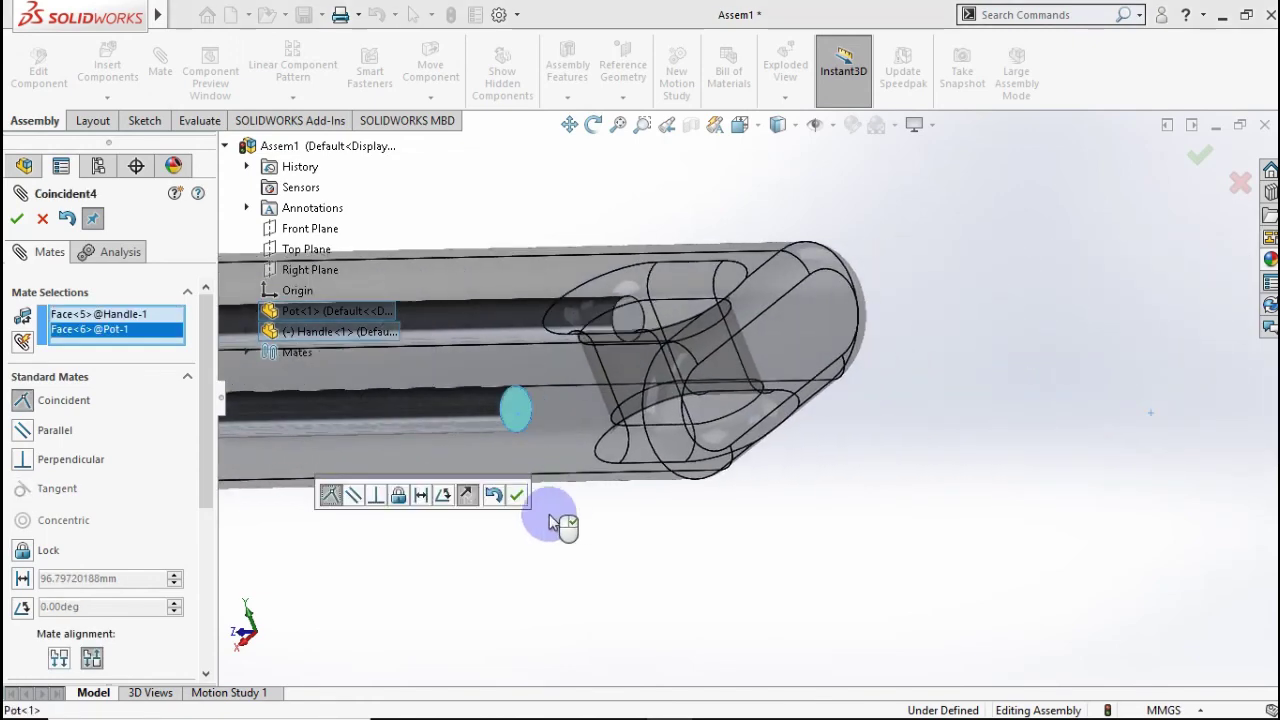
pyautogui.click(522, 494)
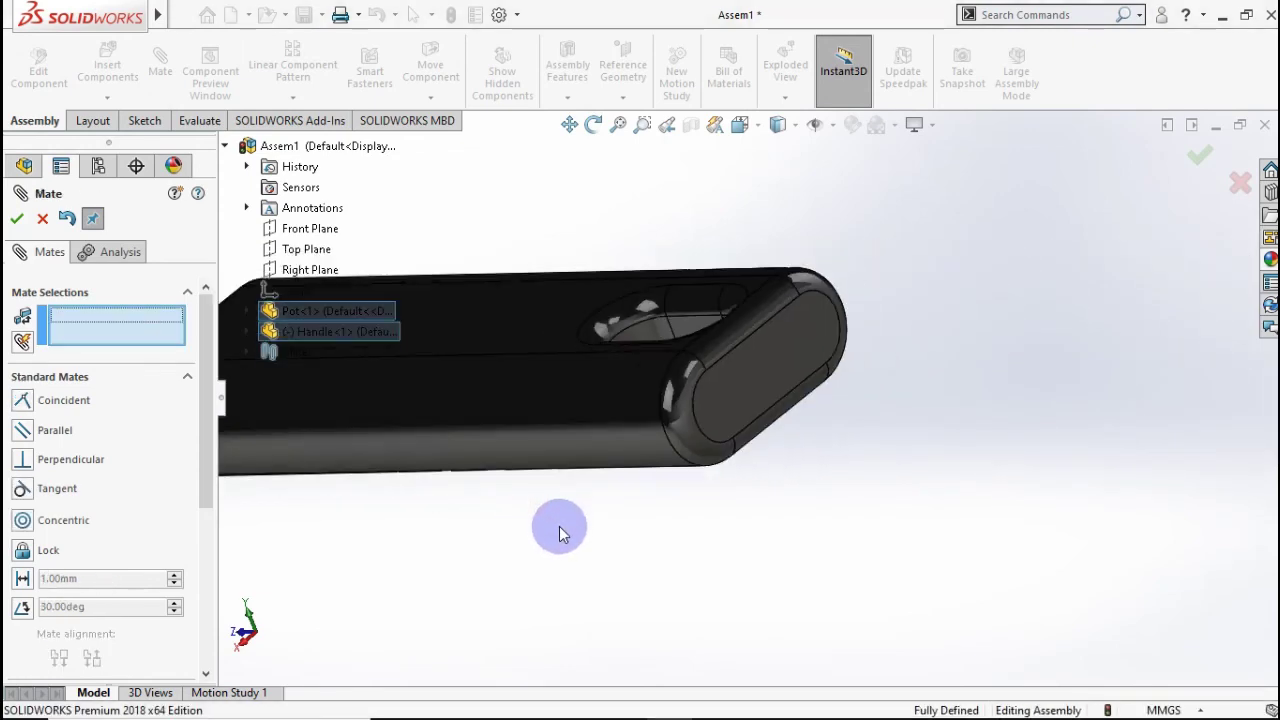
pyautogui.scroll(3, 559, 527)
pyautogui.scroll(2, 544, 535)
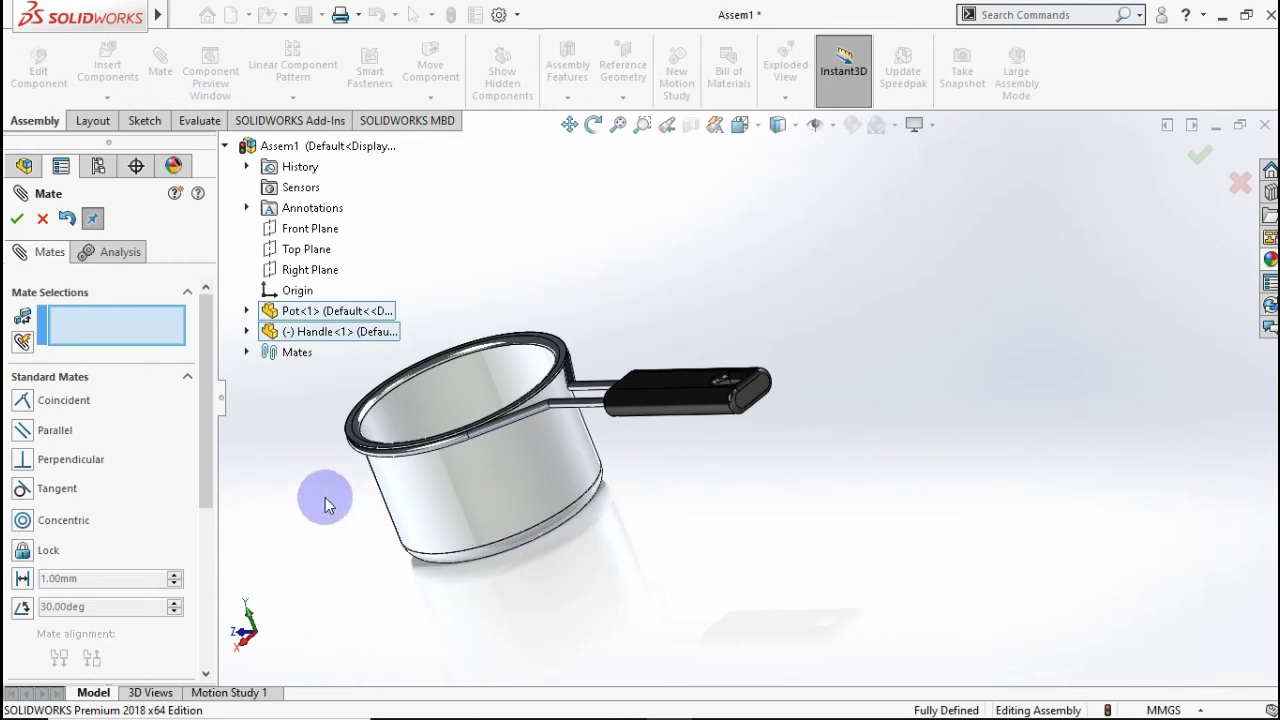
# Accept the mates and orbit Assem1 to display the black handle seated on the pot's wire rods.
pyautogui.click(20, 226)
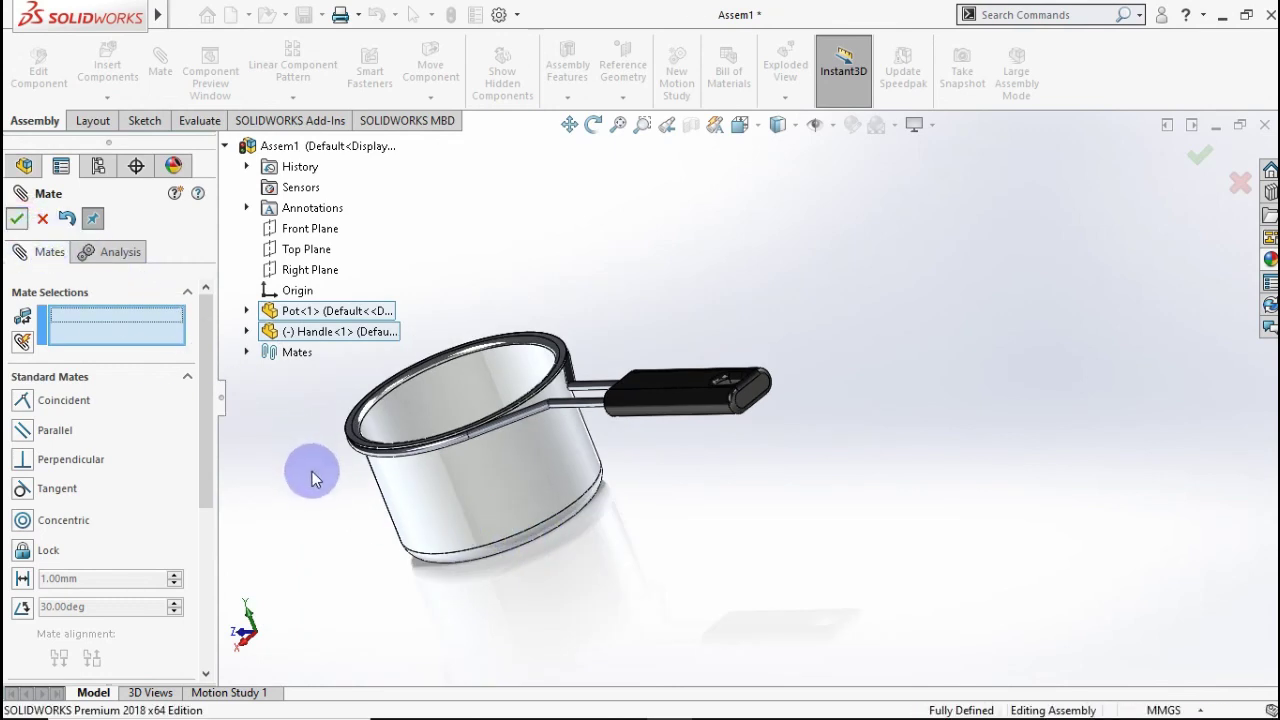
pyautogui.moveTo(331, 451)
pyautogui.mouseDown(button='middle')
pyautogui.moveTo(400, 414)
pyautogui.moveTo(457, 471)
pyautogui.moveTo(457, 443)
pyautogui.moveTo(559, 458)
pyautogui.moveTo(586, 537)
pyautogui.moveTo(554, 497)
pyautogui.moveTo(434, 446)
pyautogui.moveTo(376, 474)
pyautogui.moveTo(389, 646)
pyautogui.moveTo(420, 409)
pyautogui.moveTo(535, 401)
pyautogui.moveTo(703, 349)
pyautogui.moveTo(814, 349)
pyautogui.moveTo(891, 449)
pyautogui.moveTo(941, 572)
pyautogui.moveTo(883, 460)
pyautogui.moveTo(883, 289)
pyautogui.moveTo(1003, 351)
pyautogui.moveTo(976, 395)
pyautogui.mouseUp(button='middle')
pyautogui.press('Escape')
pyautogui.click(912, 421)
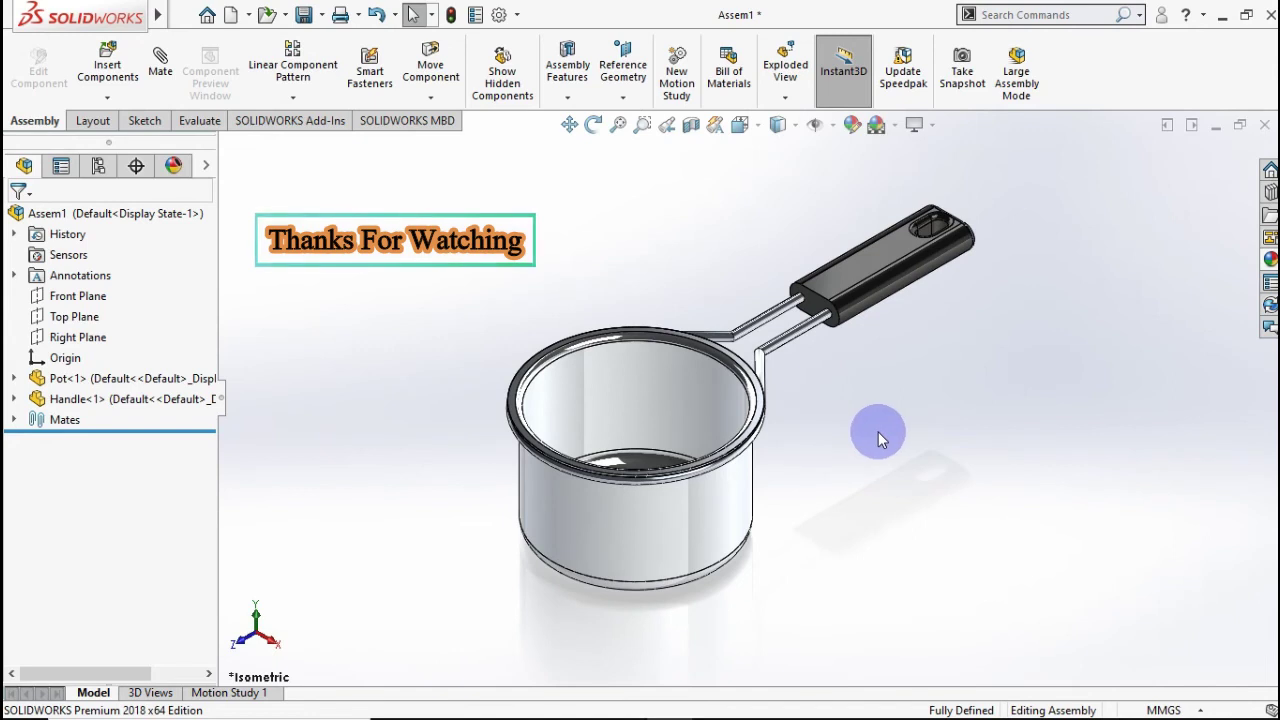
pyautogui.click(322, 287)
pyautogui.click(437, 512)
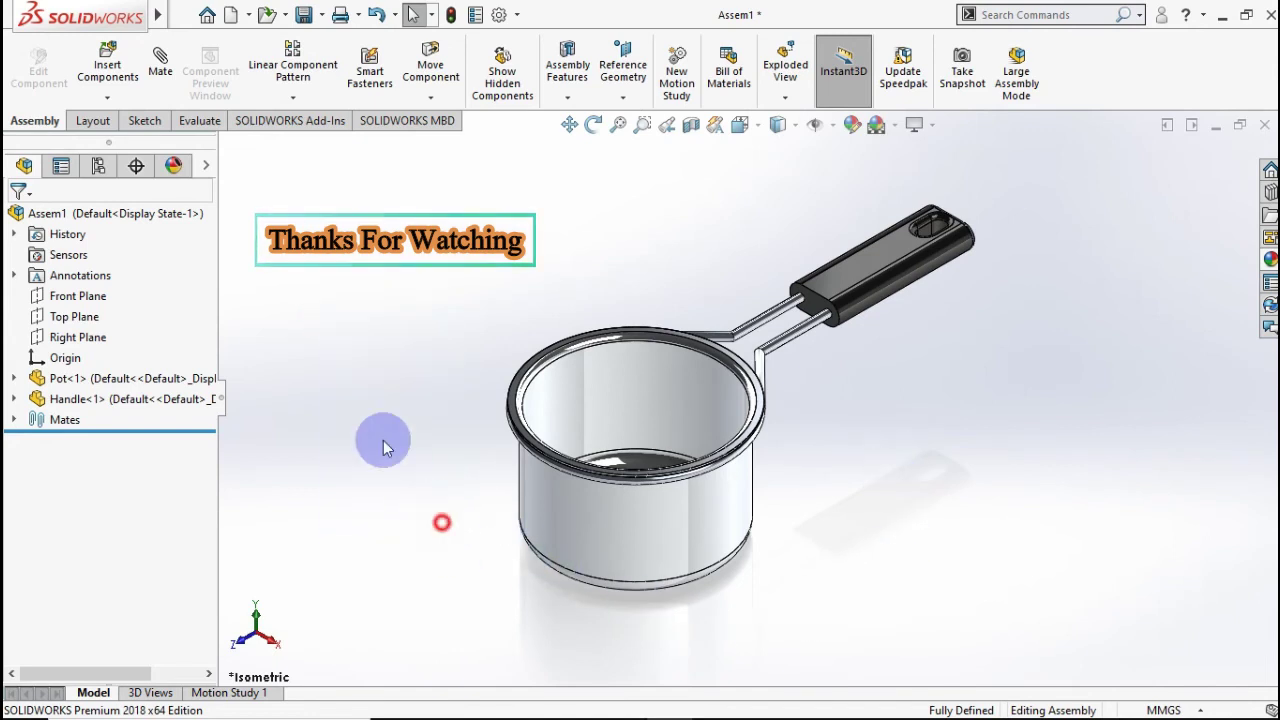